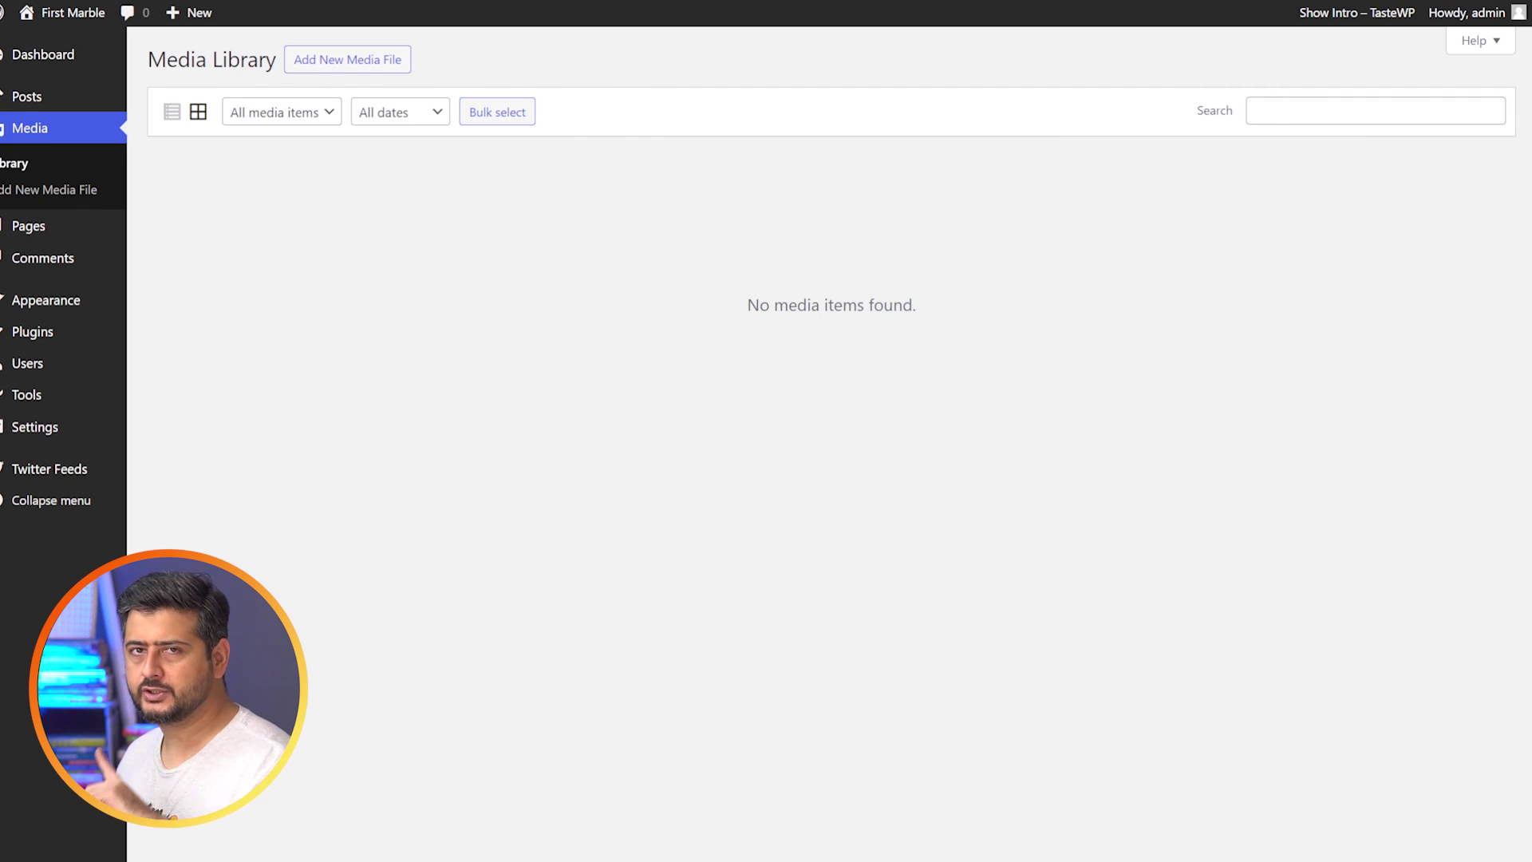
Upload the green hills image to the media library and set its caption to "Green Mountains".
{"action": "left_click_drag", "start_coordinate": [1531, 479], "coordinate": [728, 447]}
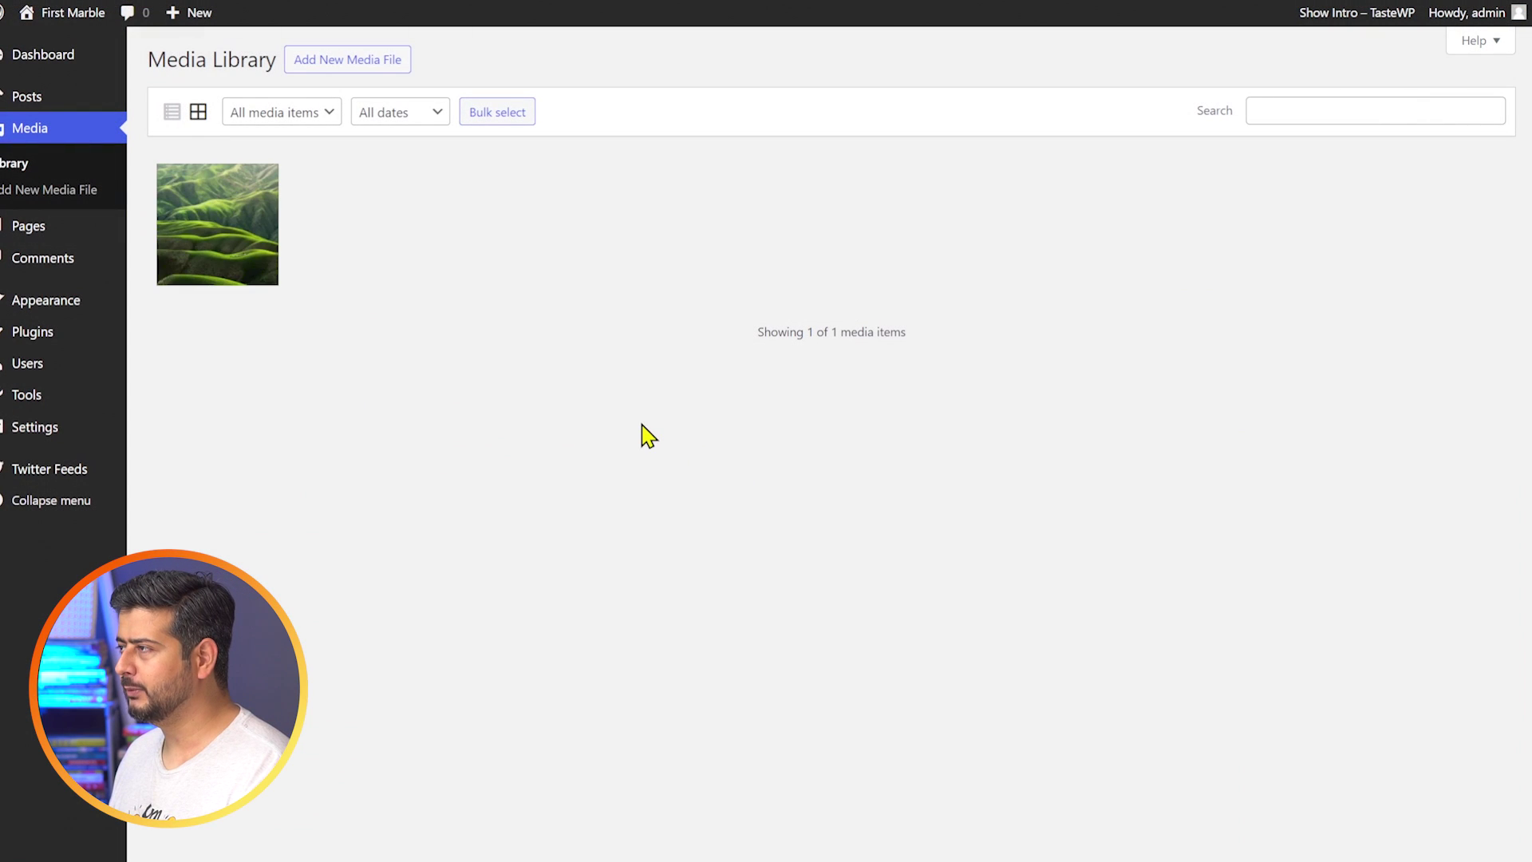
{"action": "left_click", "coordinate": [230, 237]}
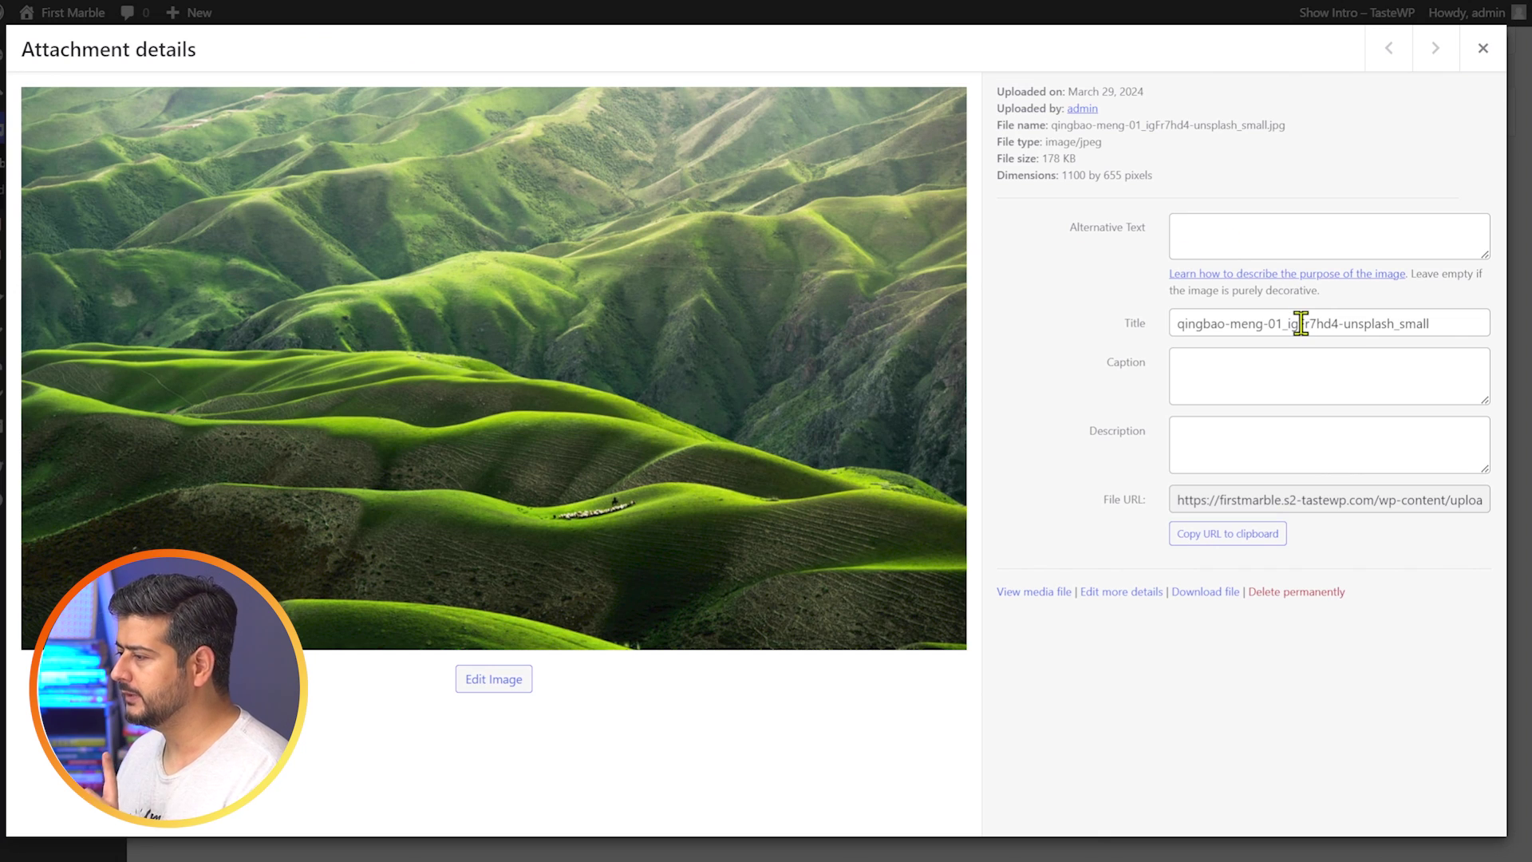
{"action": "left_click", "coordinate": [1265, 378]}
{"action": "type", "text": "Gree"}
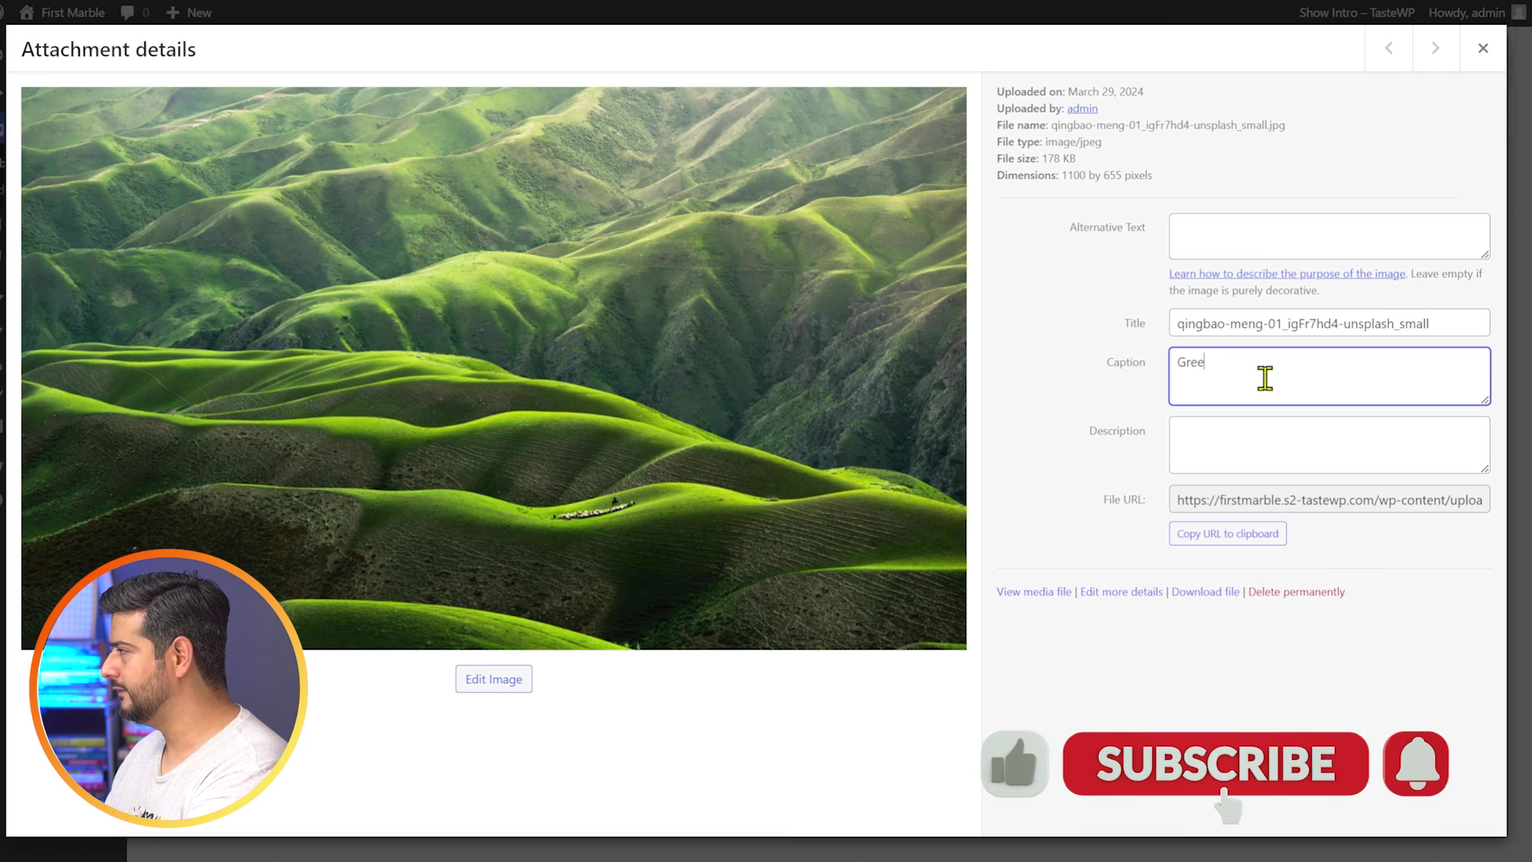
{"action": "type", "text": "n Mountains"}
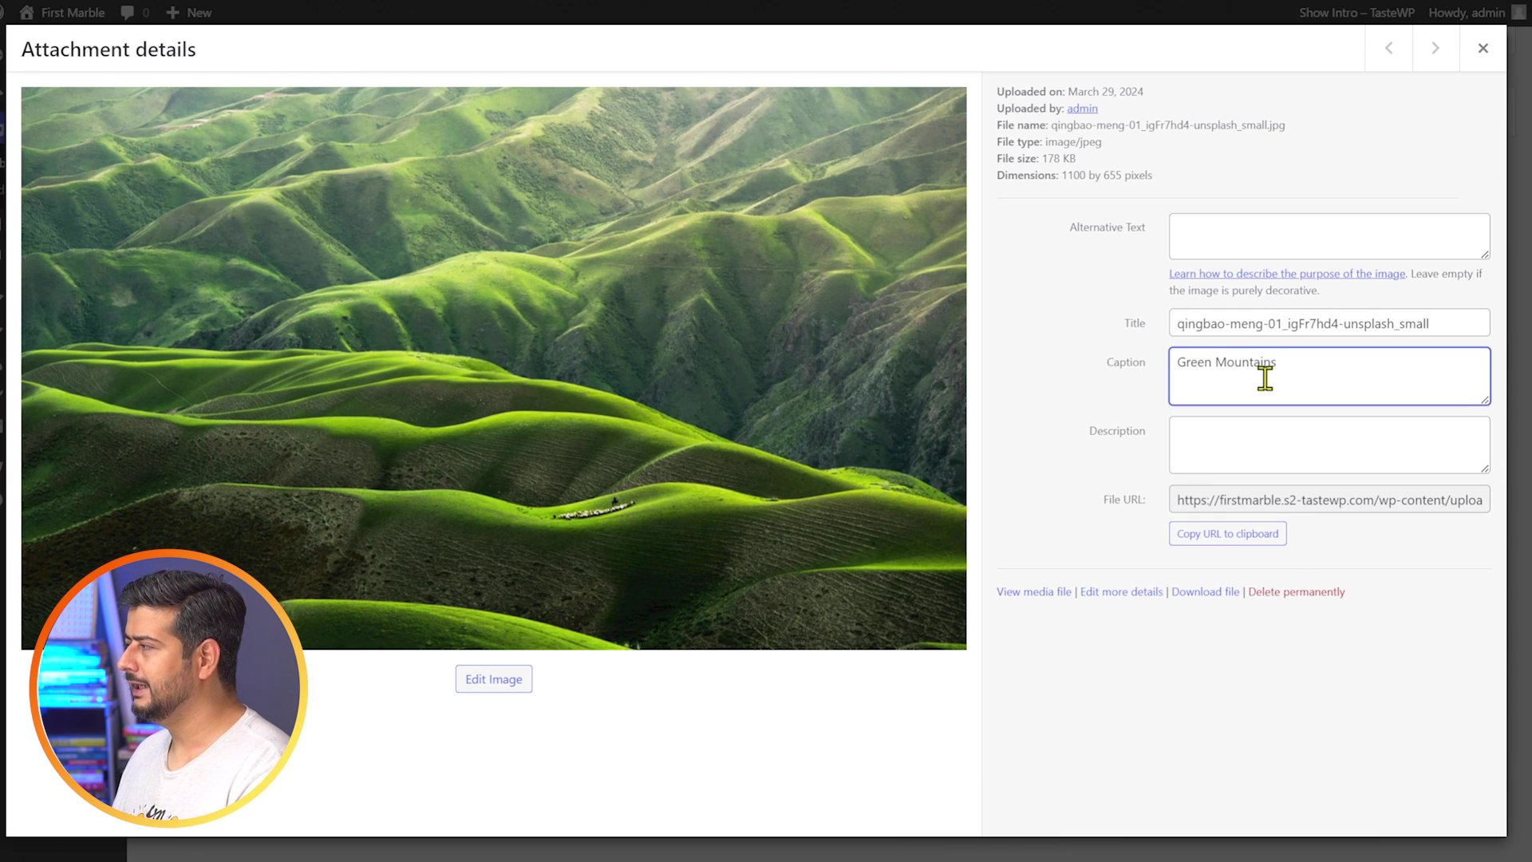
{"action": "left_click", "coordinate": [1377, 195]}
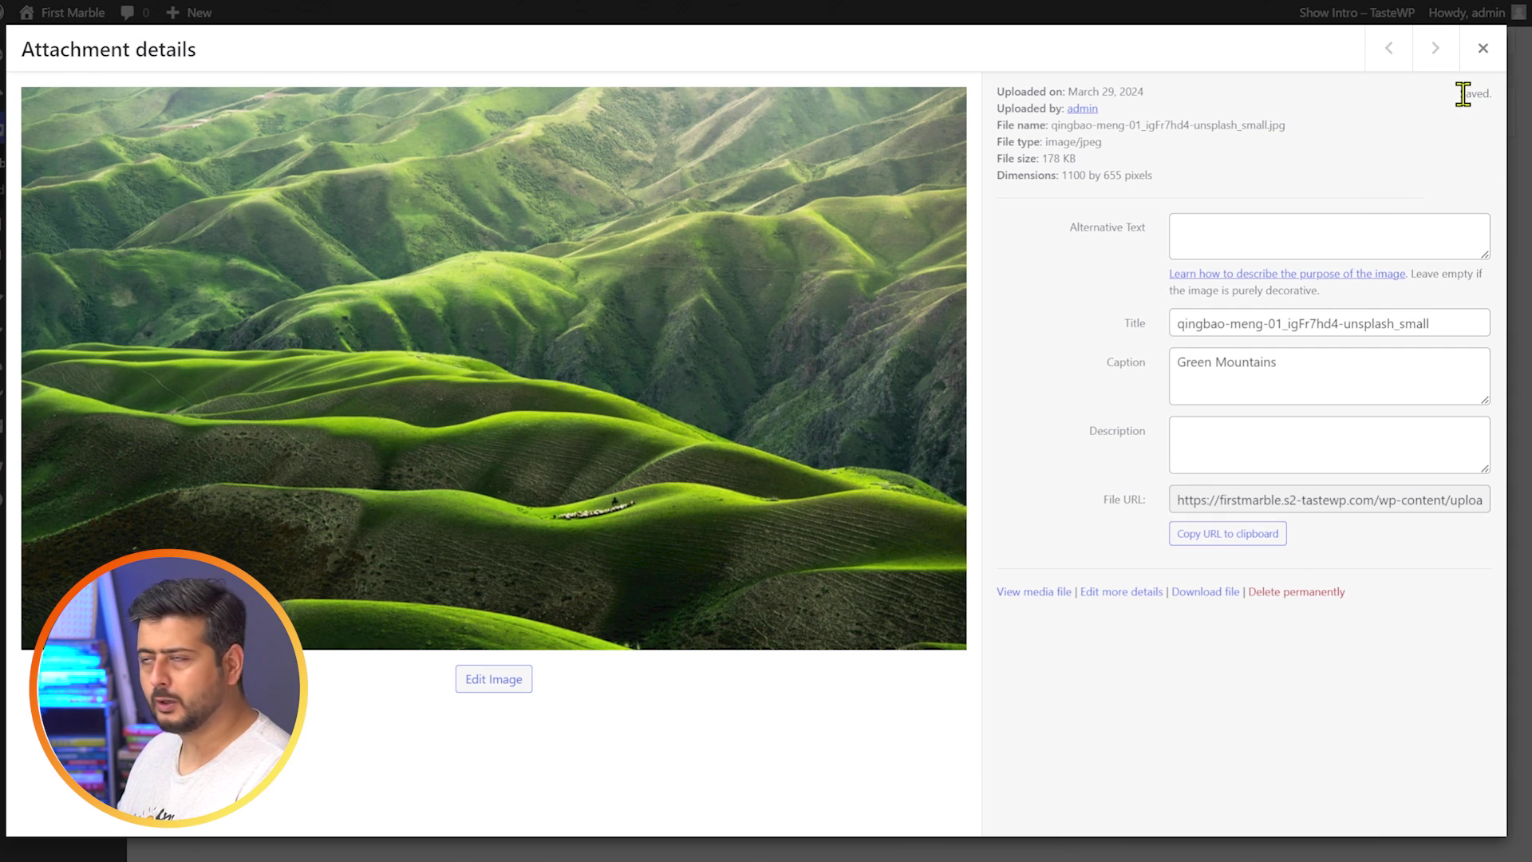
{"action": "left_click", "coordinate": [1482, 48]}
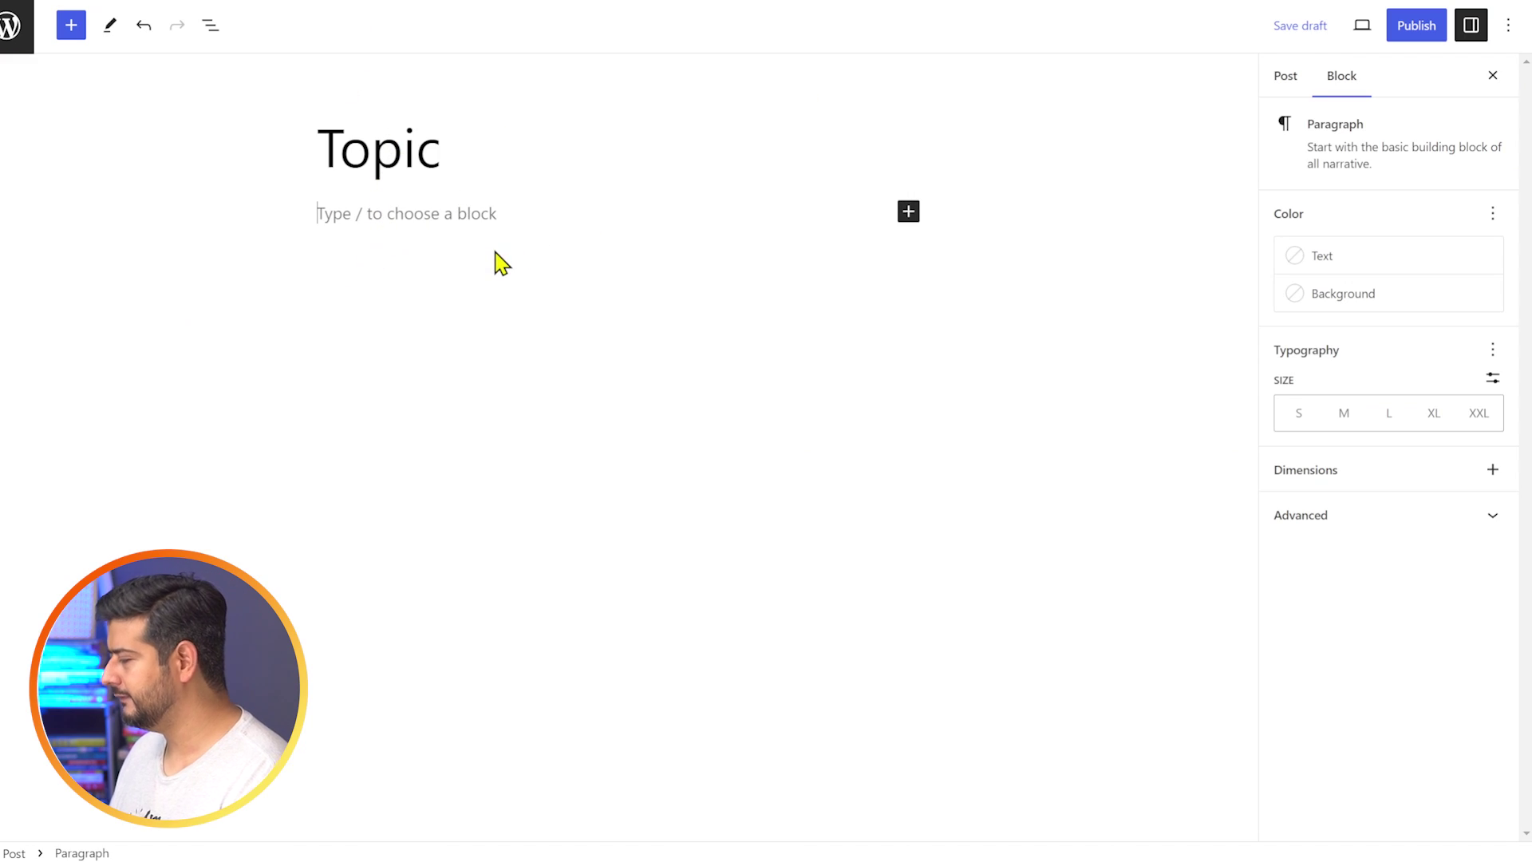
Insert an Image block under the Topic title using the green hills image from the media library.
{"action": "type", "text": "/image"}
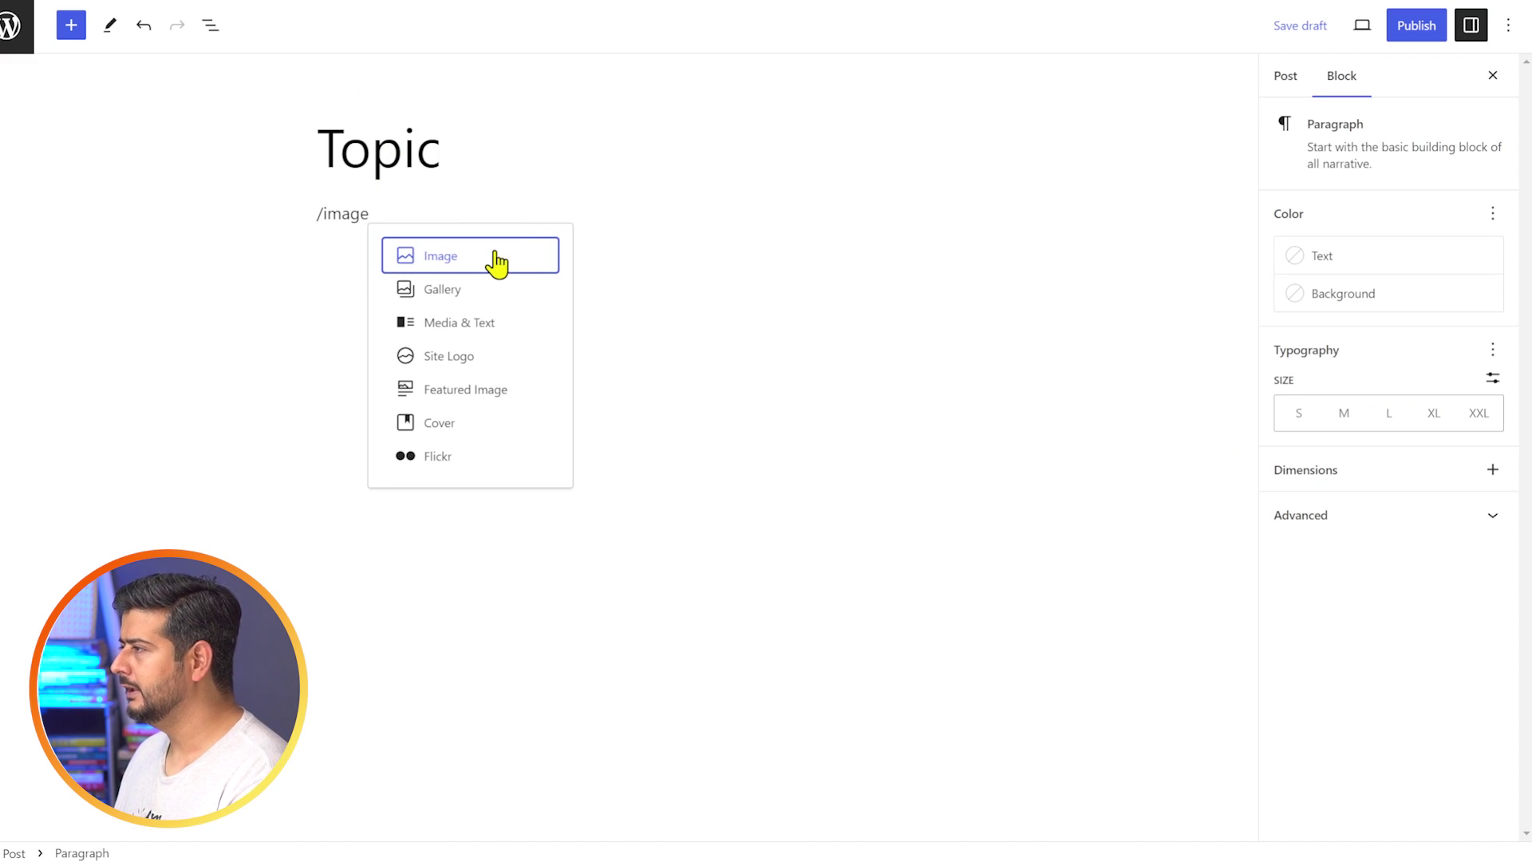
{"action": "left_click", "coordinate": [496, 262]}
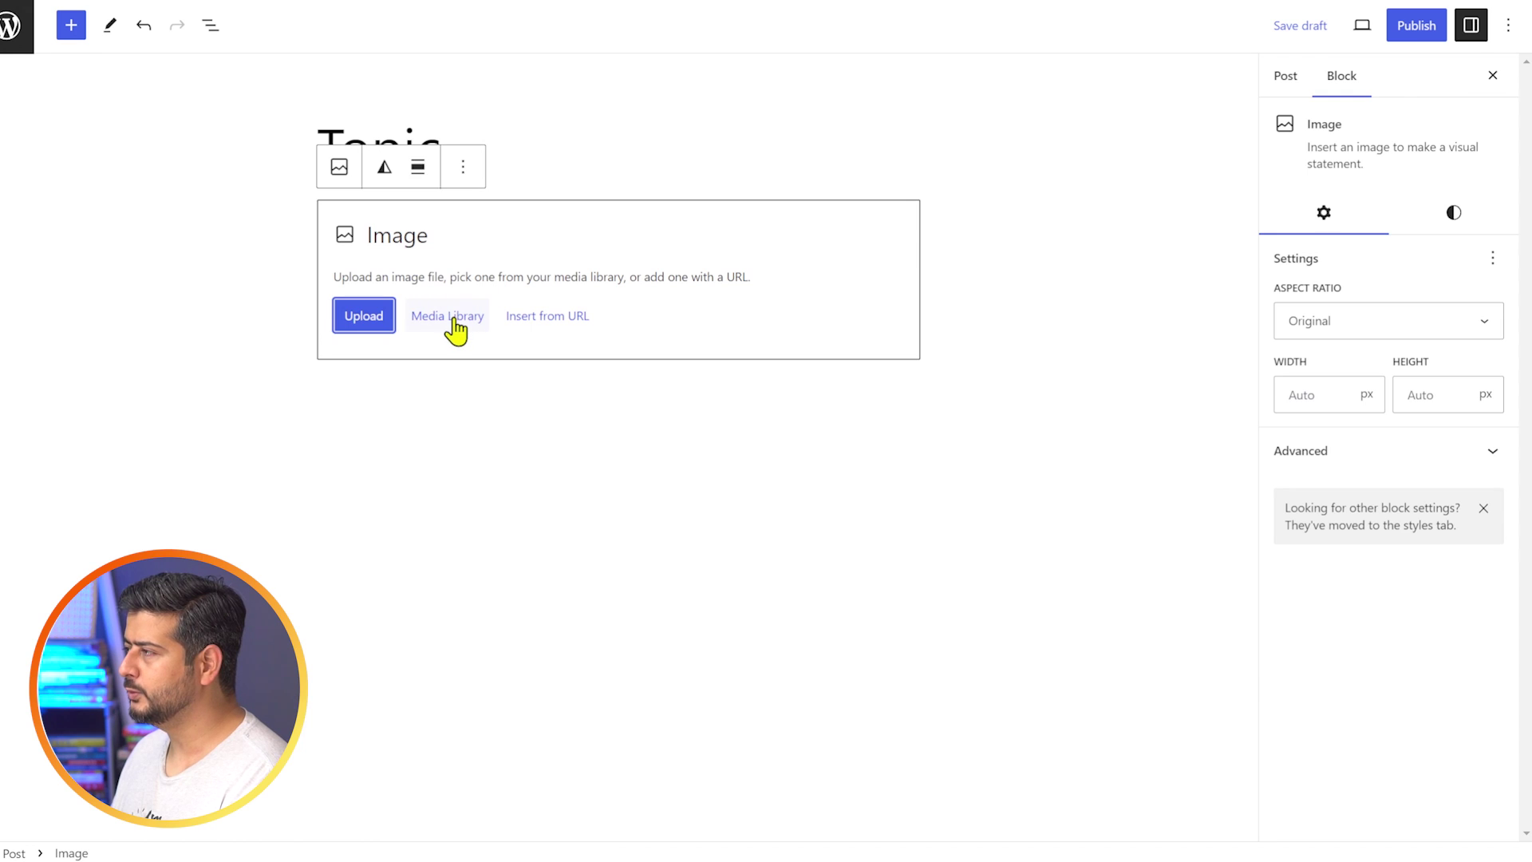
{"action": "left_click", "coordinate": [456, 319]}
{"action": "left_click", "coordinate": [118, 279]}
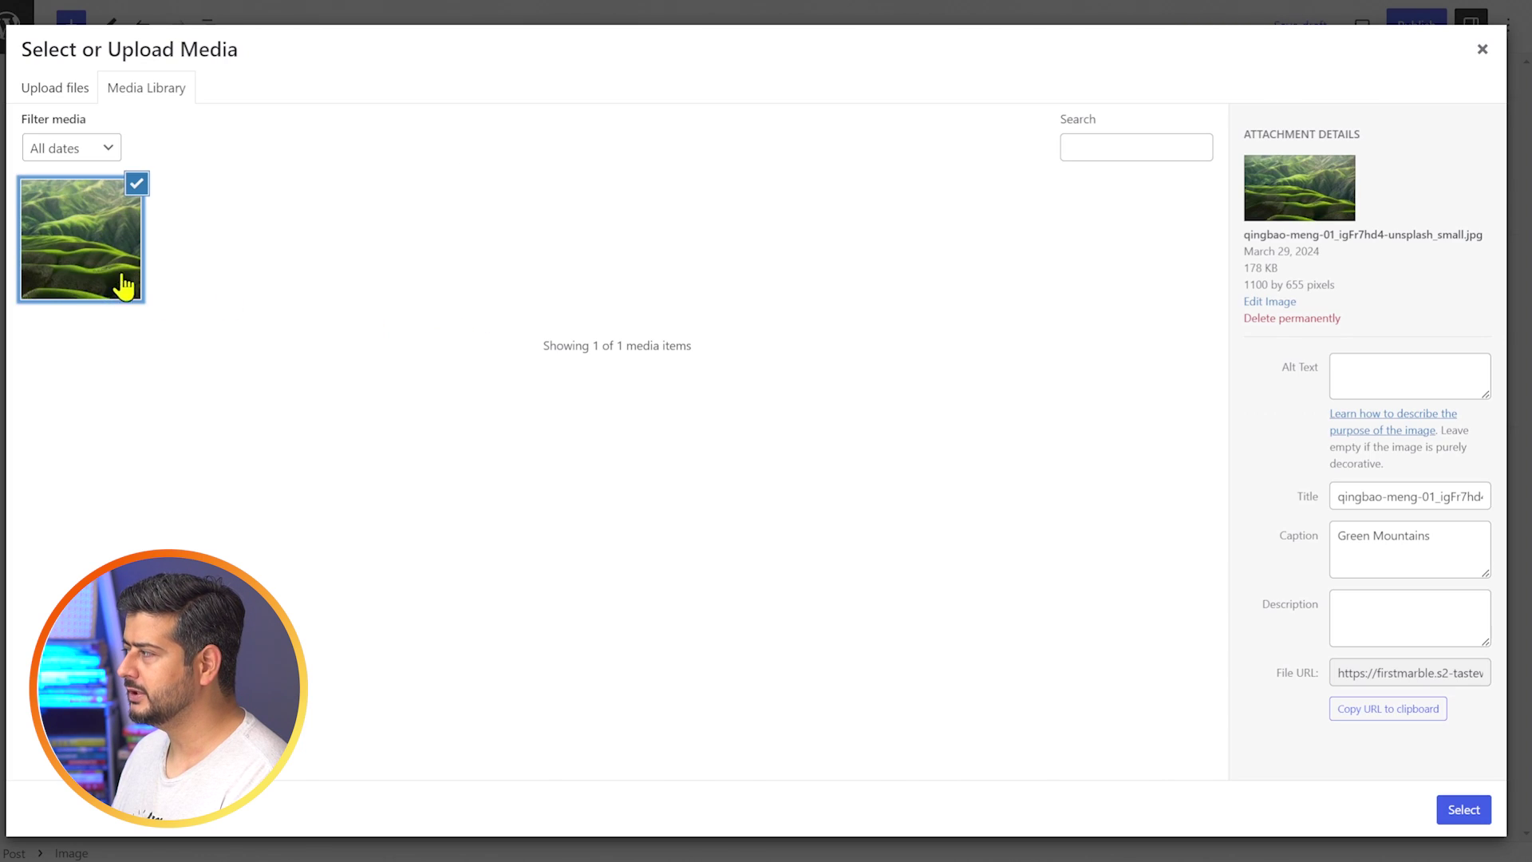
{"action": "left_click", "coordinate": [1457, 820]}
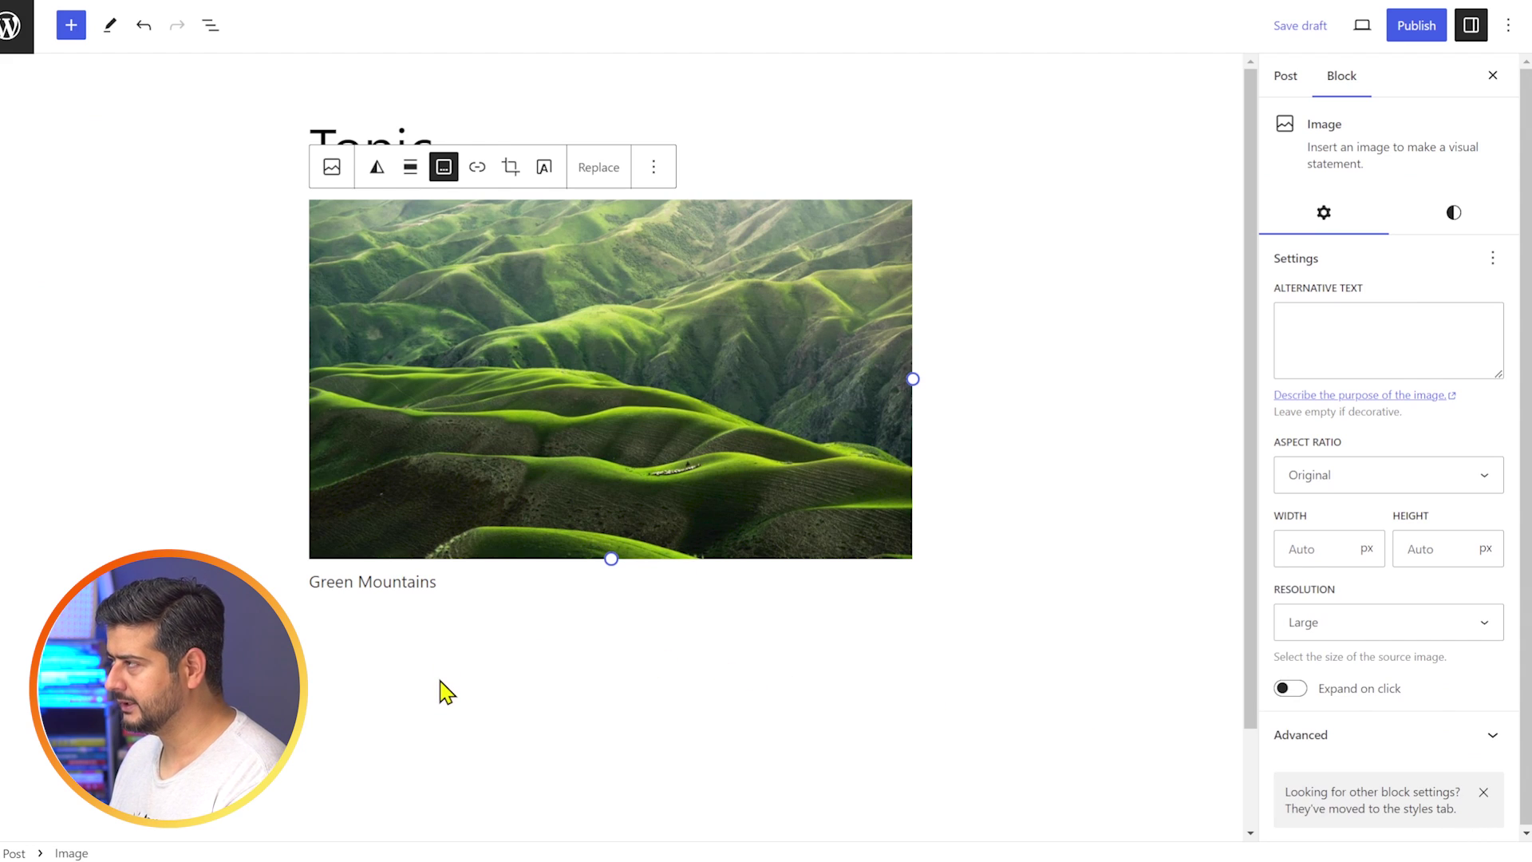
Shorten the inserted image's caption in the post to "Green Mountain".
{"action": "left_click", "coordinate": [402, 583]}
{"action": "left_click", "coordinate": [432, 586]}
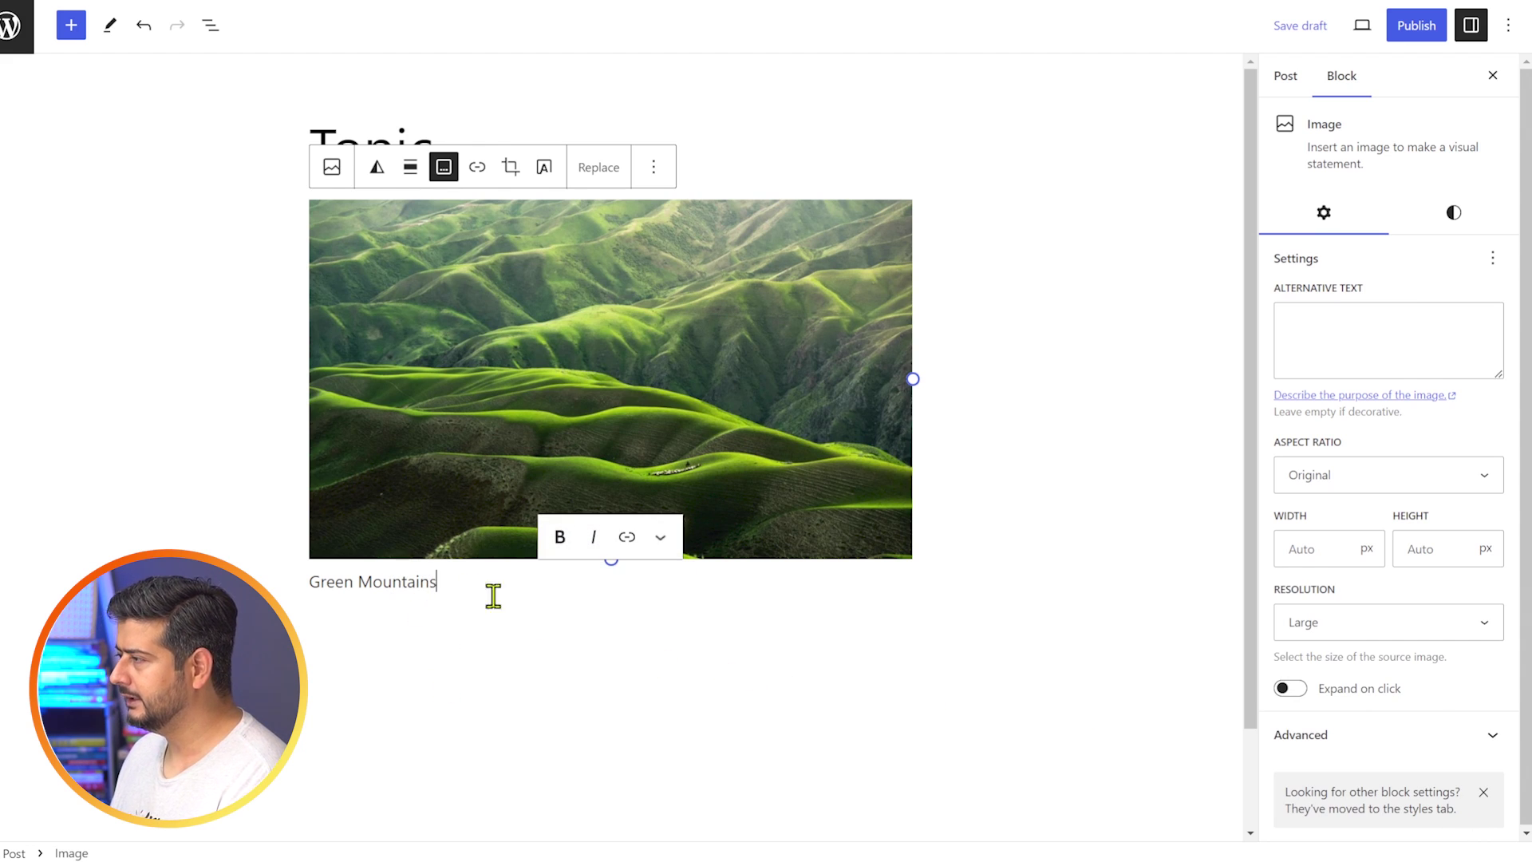
{"action": "key", "text": "BackSpace"}
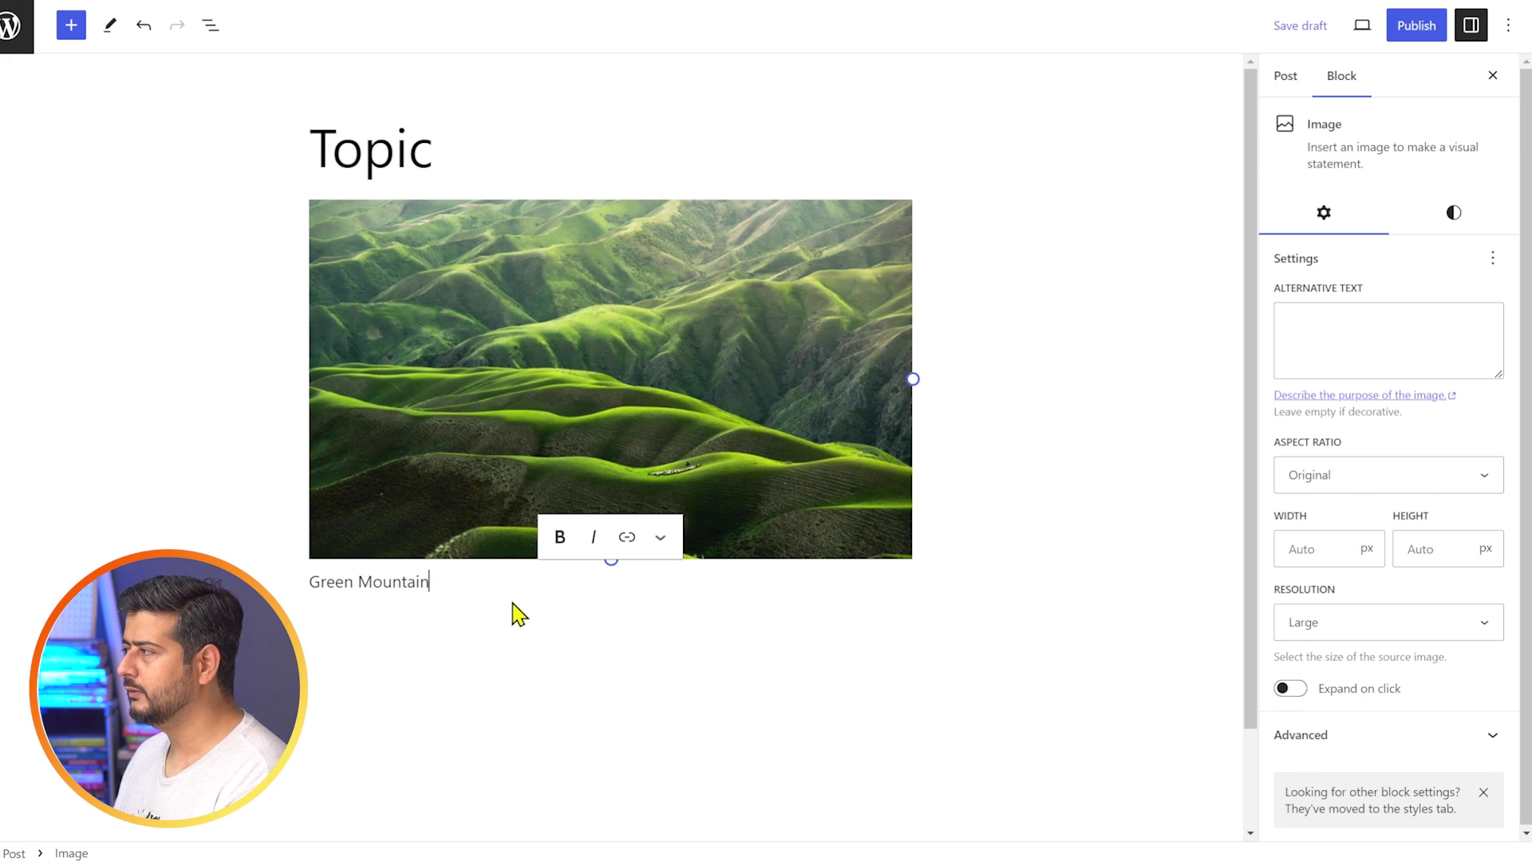
{"action": "left_click", "coordinate": [1094, 332]}
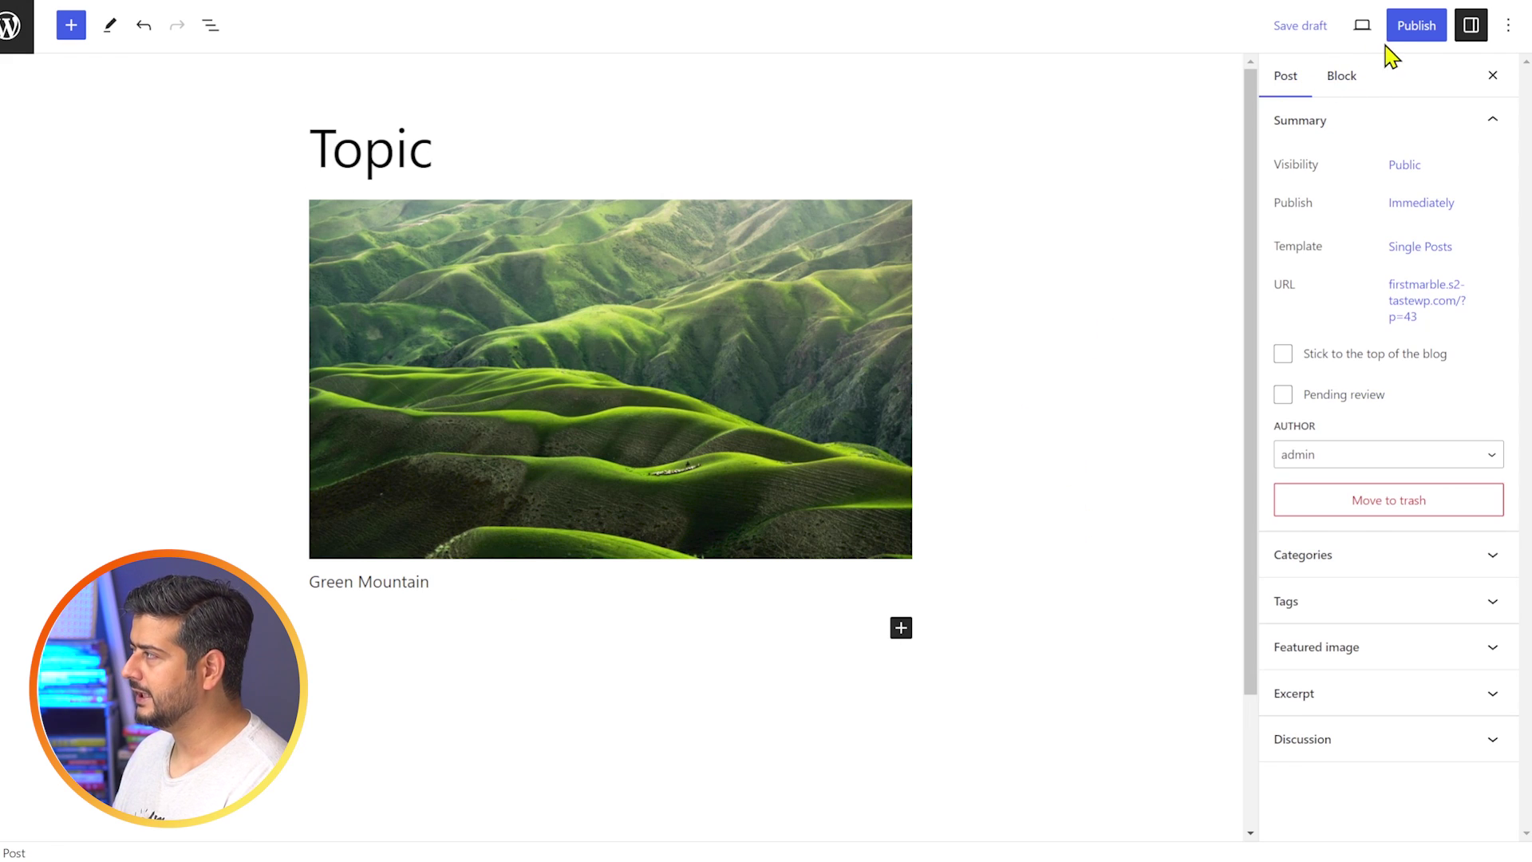
Publish the Topic post and open the green hills image's attachment details in the media library to check its caption.
{"action": "left_click", "coordinate": [1406, 30]}
{"action": "left_click", "coordinate": [1334, 22]}
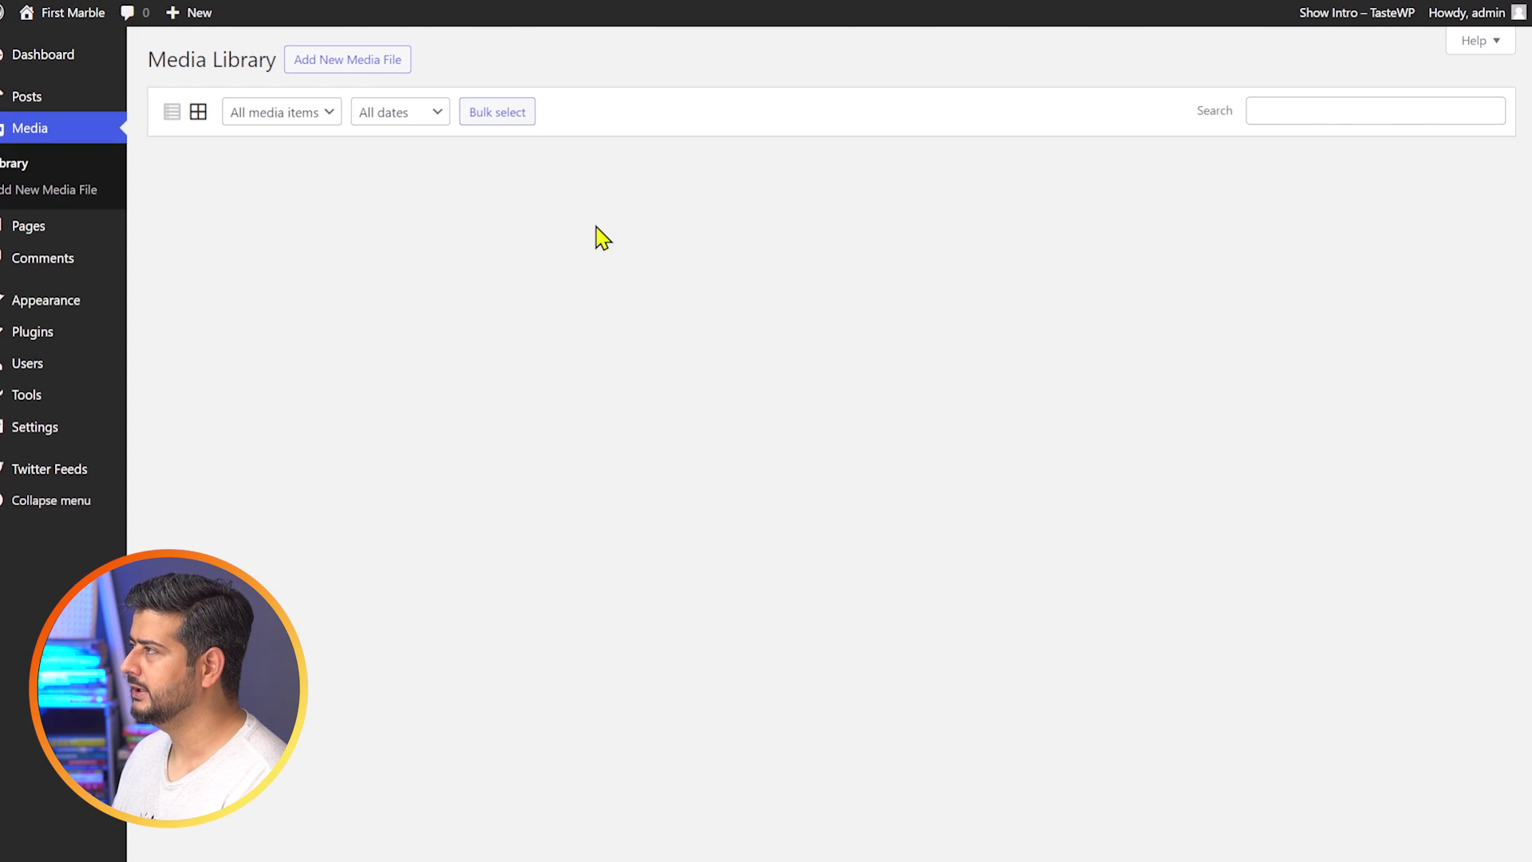
{"action": "left_click", "coordinate": [249, 233]}
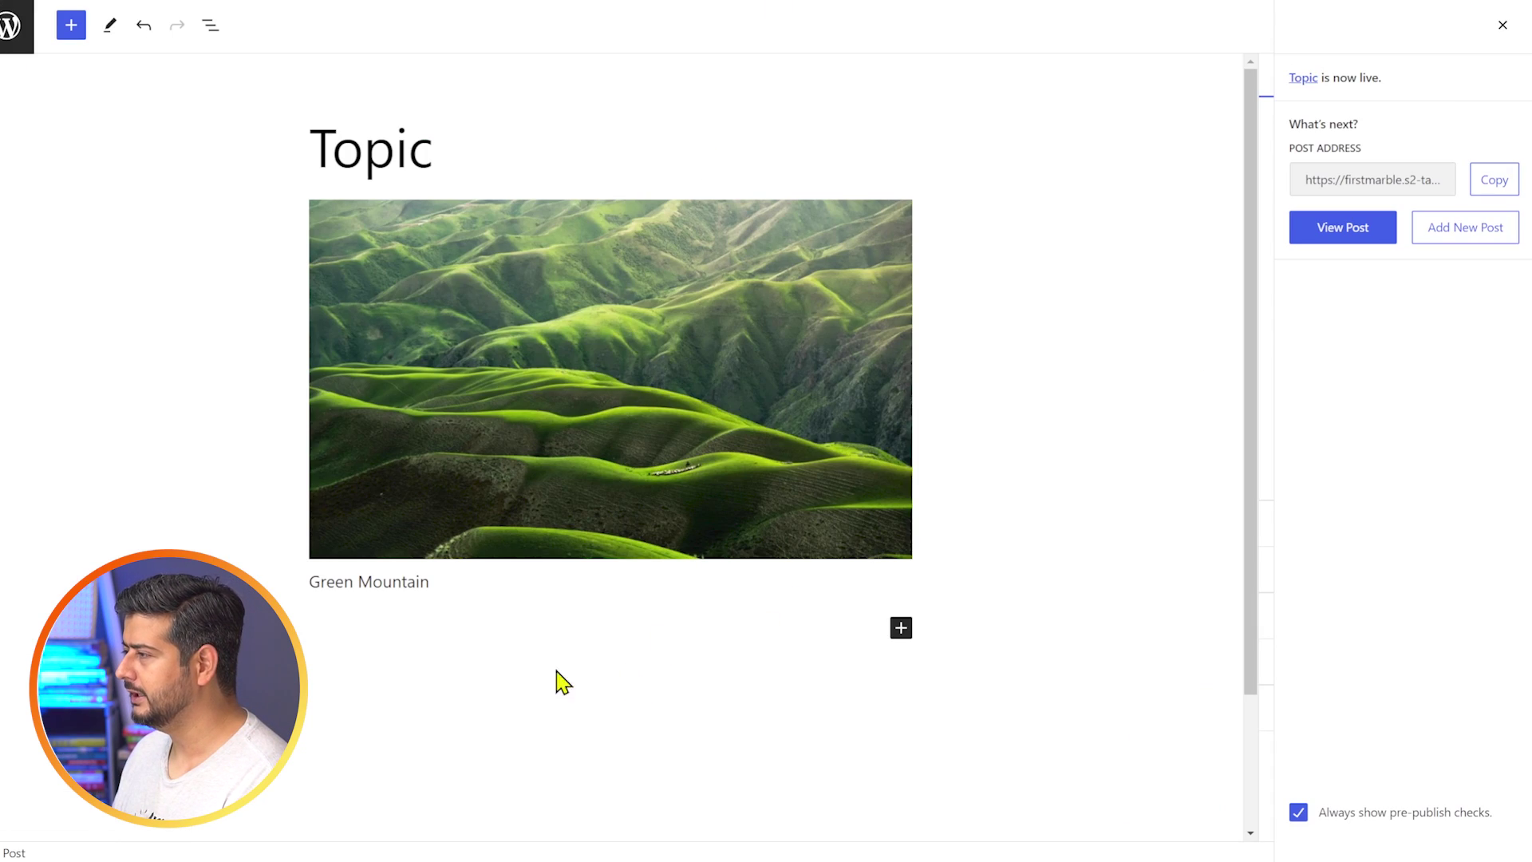
Add a second Image block below the first, using the same green hills image from the media library.
{"action": "left_click", "coordinate": [901, 628]}
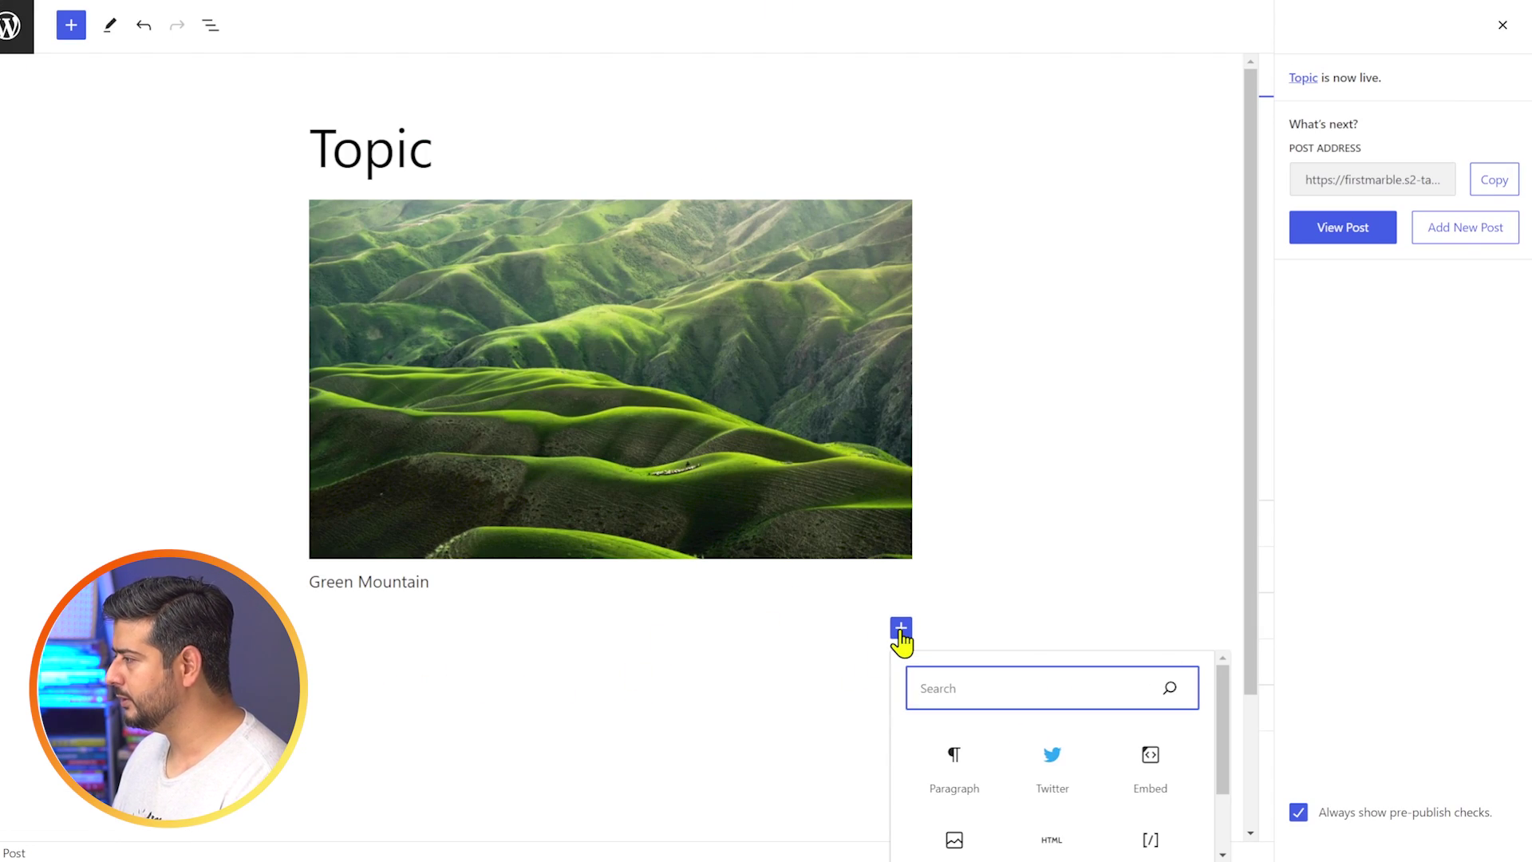
{"action": "type", "text": "im"}
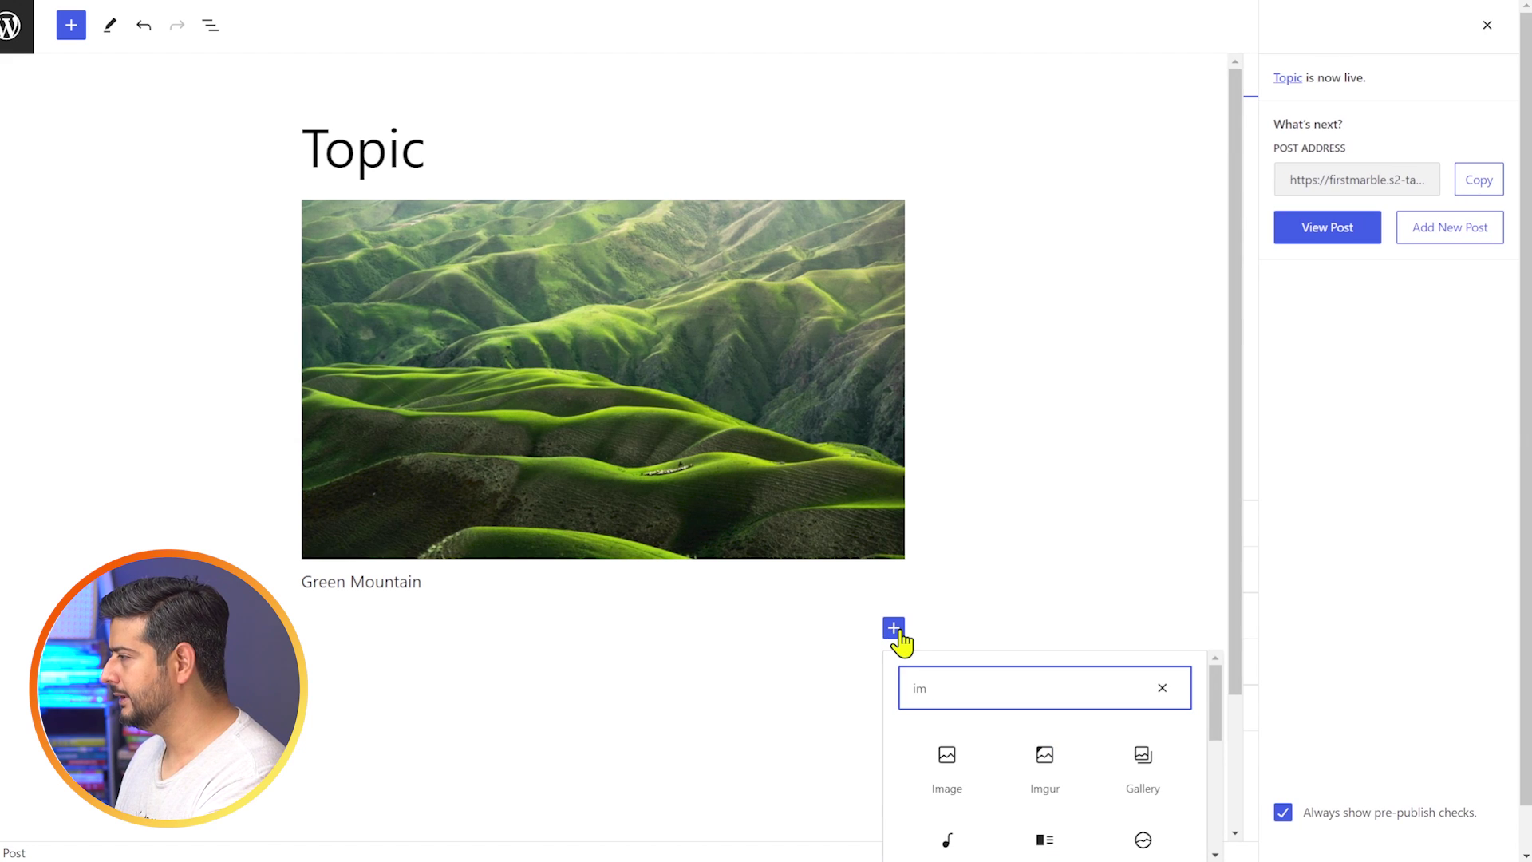
{"action": "left_click", "coordinate": [947, 766]}
{"action": "left_click", "coordinate": [435, 722]}
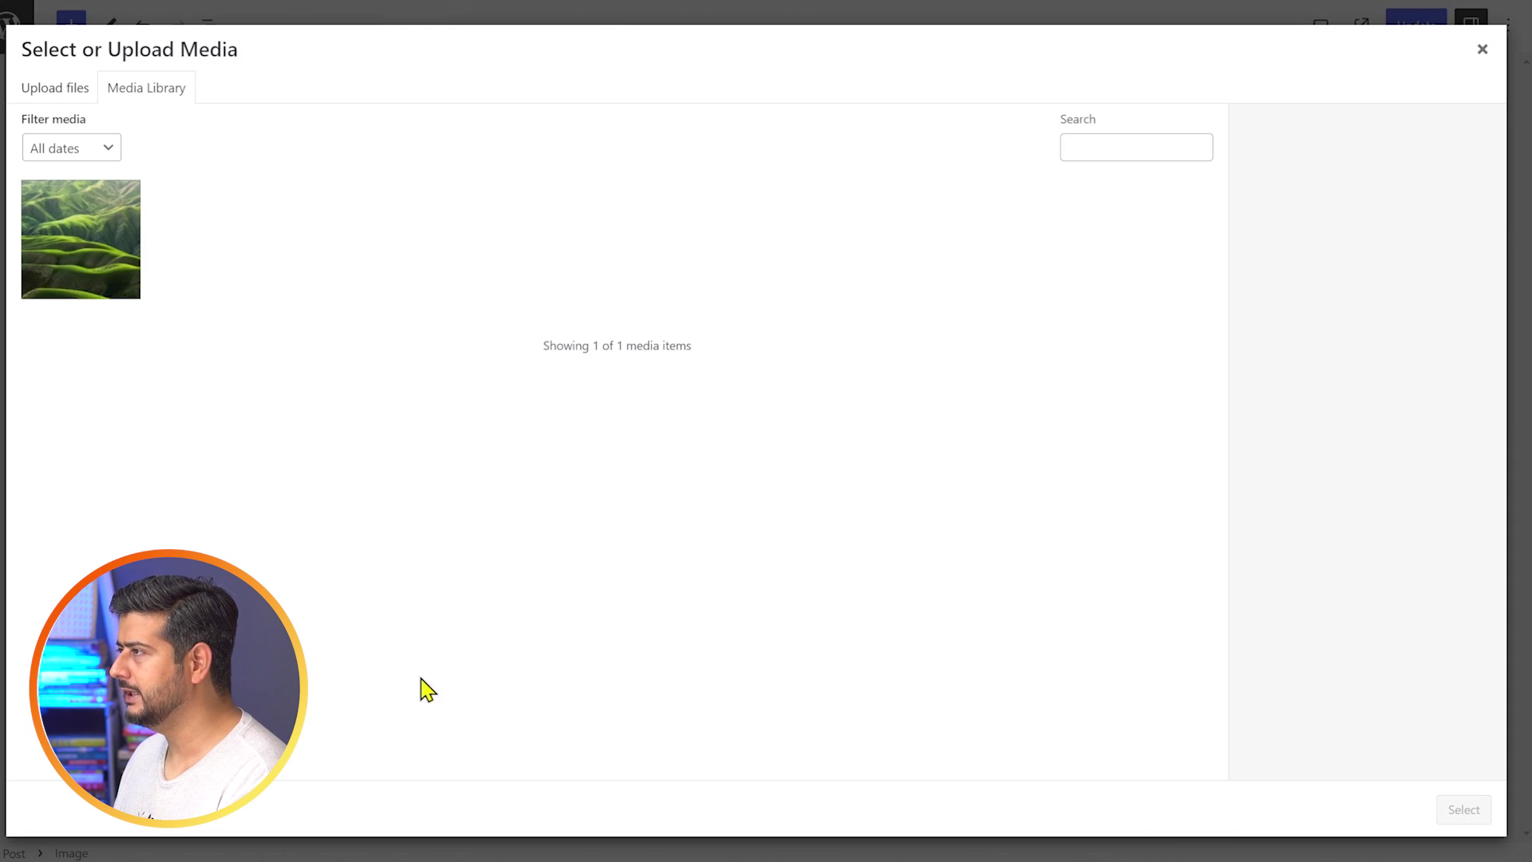
{"action": "left_click", "coordinate": [124, 251]}
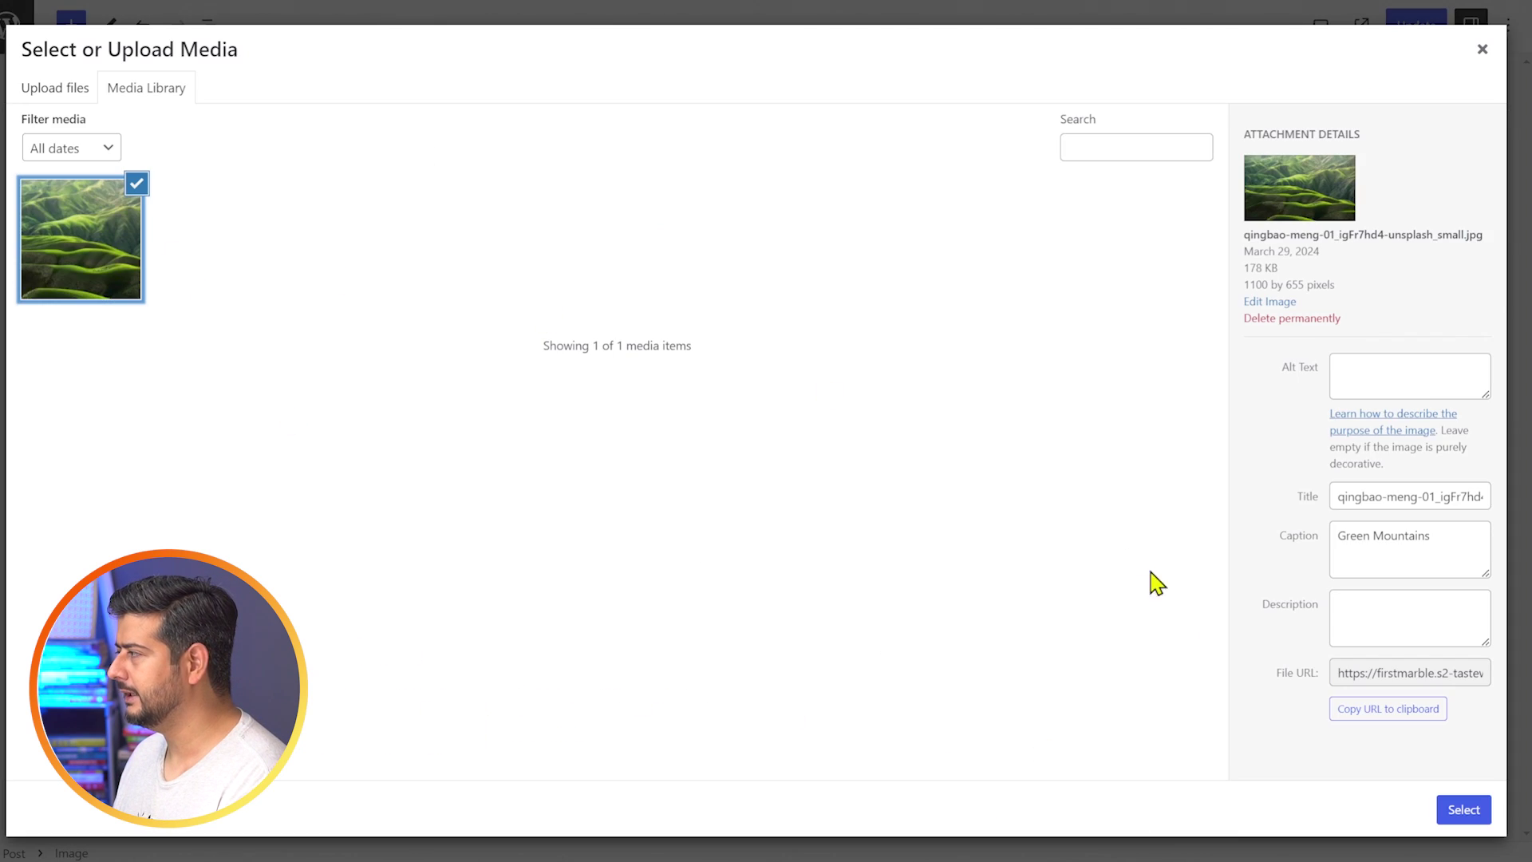
{"action": "left_click", "coordinate": [1465, 822]}
{"action": "scroll", "coordinate": [1188, 684], "scroll_direction": "down", "scroll_amount": 5}
{"action": "scroll", "coordinate": [1090, 604], "scroll_direction": "up", "scroll_amount": 2}
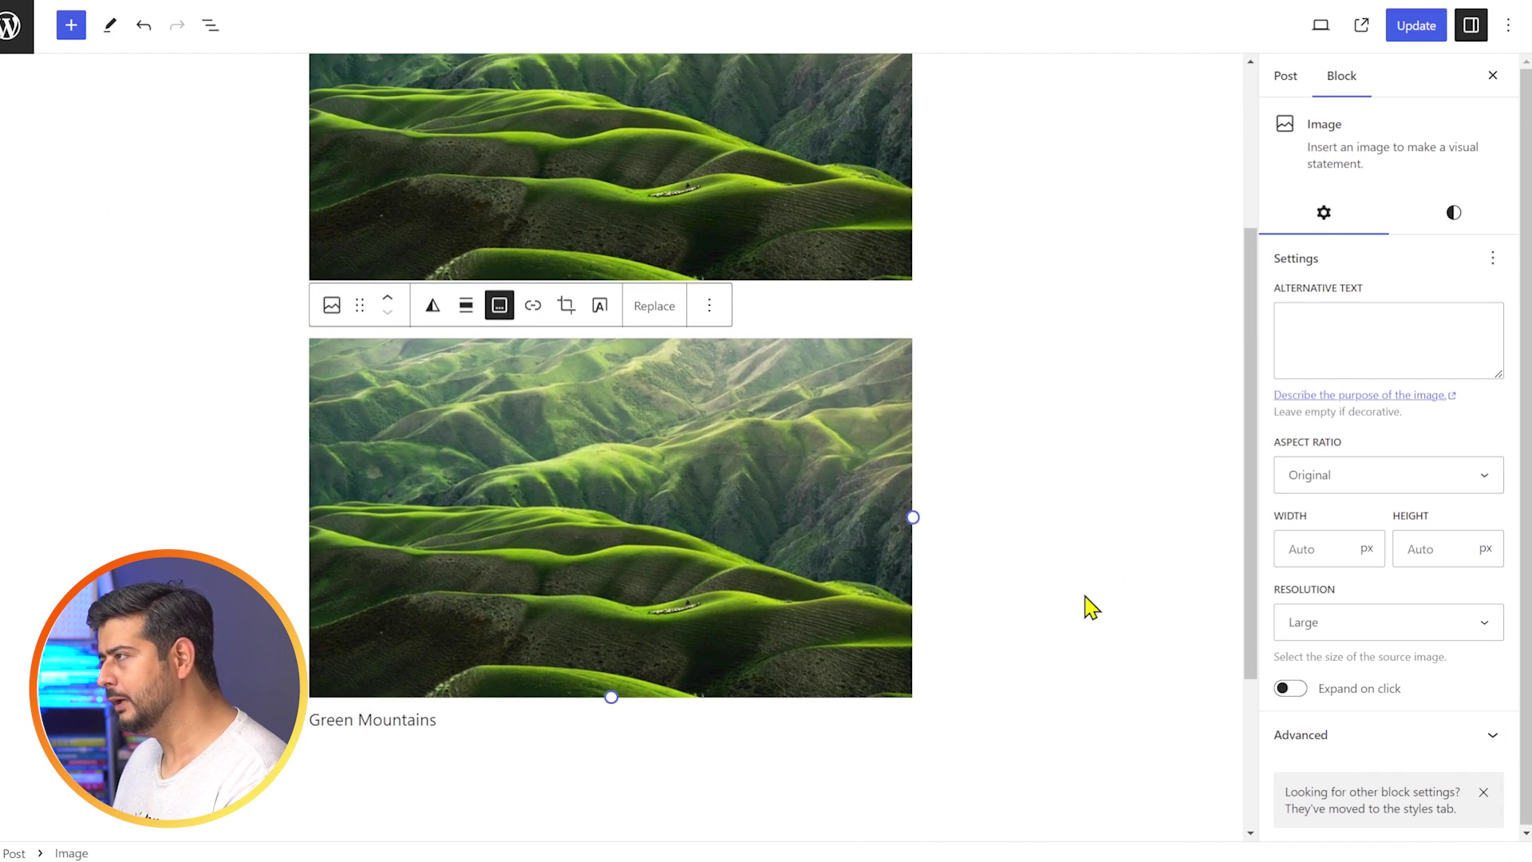
{"action": "left_click", "coordinate": [1091, 610]}
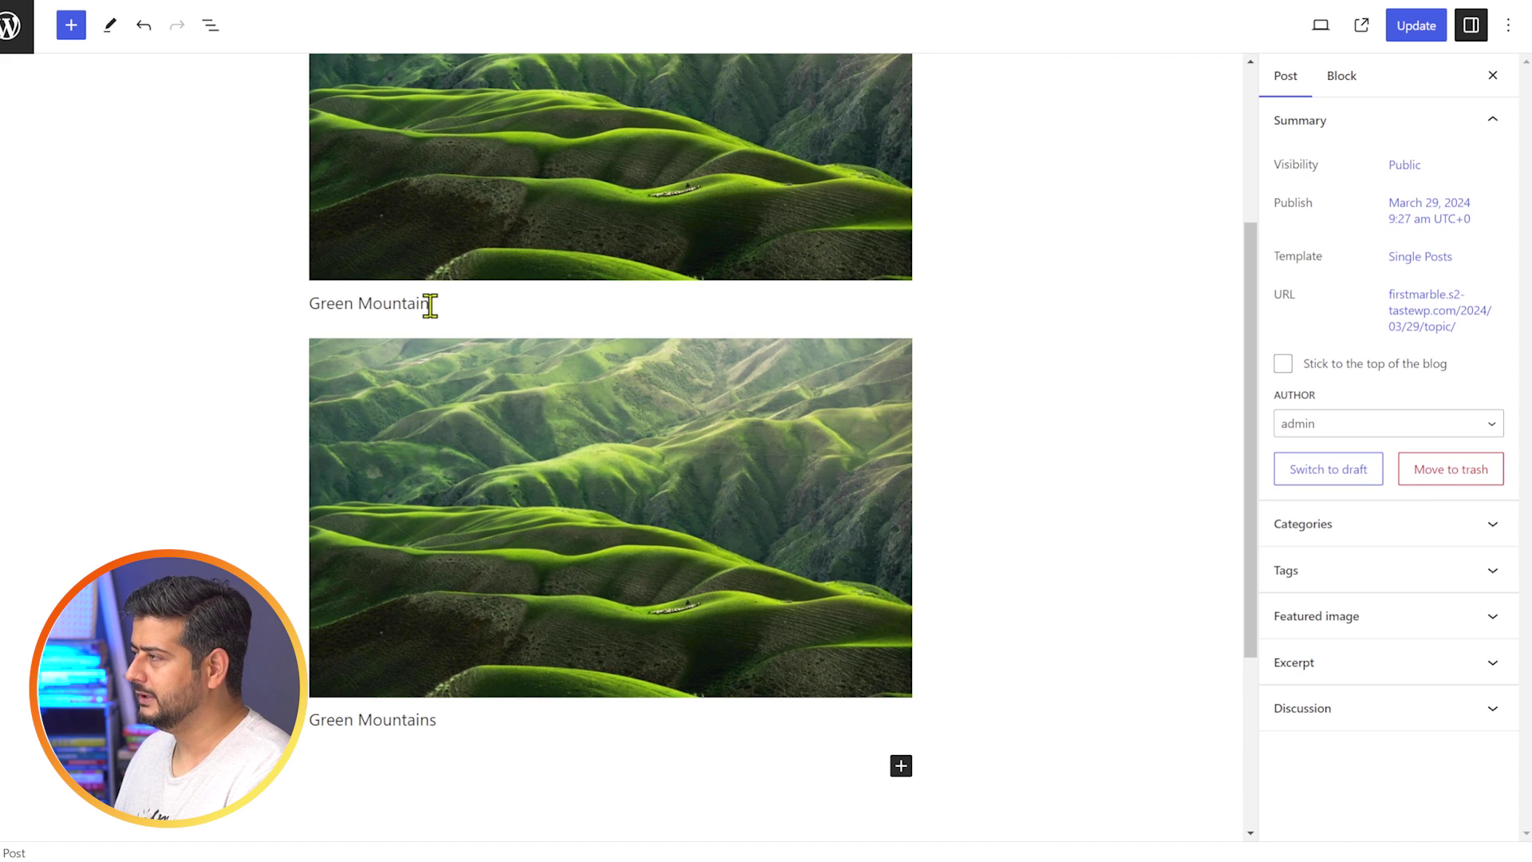
Clear the caption text under the first image in the post.
{"action": "left_click_drag", "start_coordinate": [431, 304], "coordinate": [271, 301]}
{"action": "key", "text": "BackSpace"}
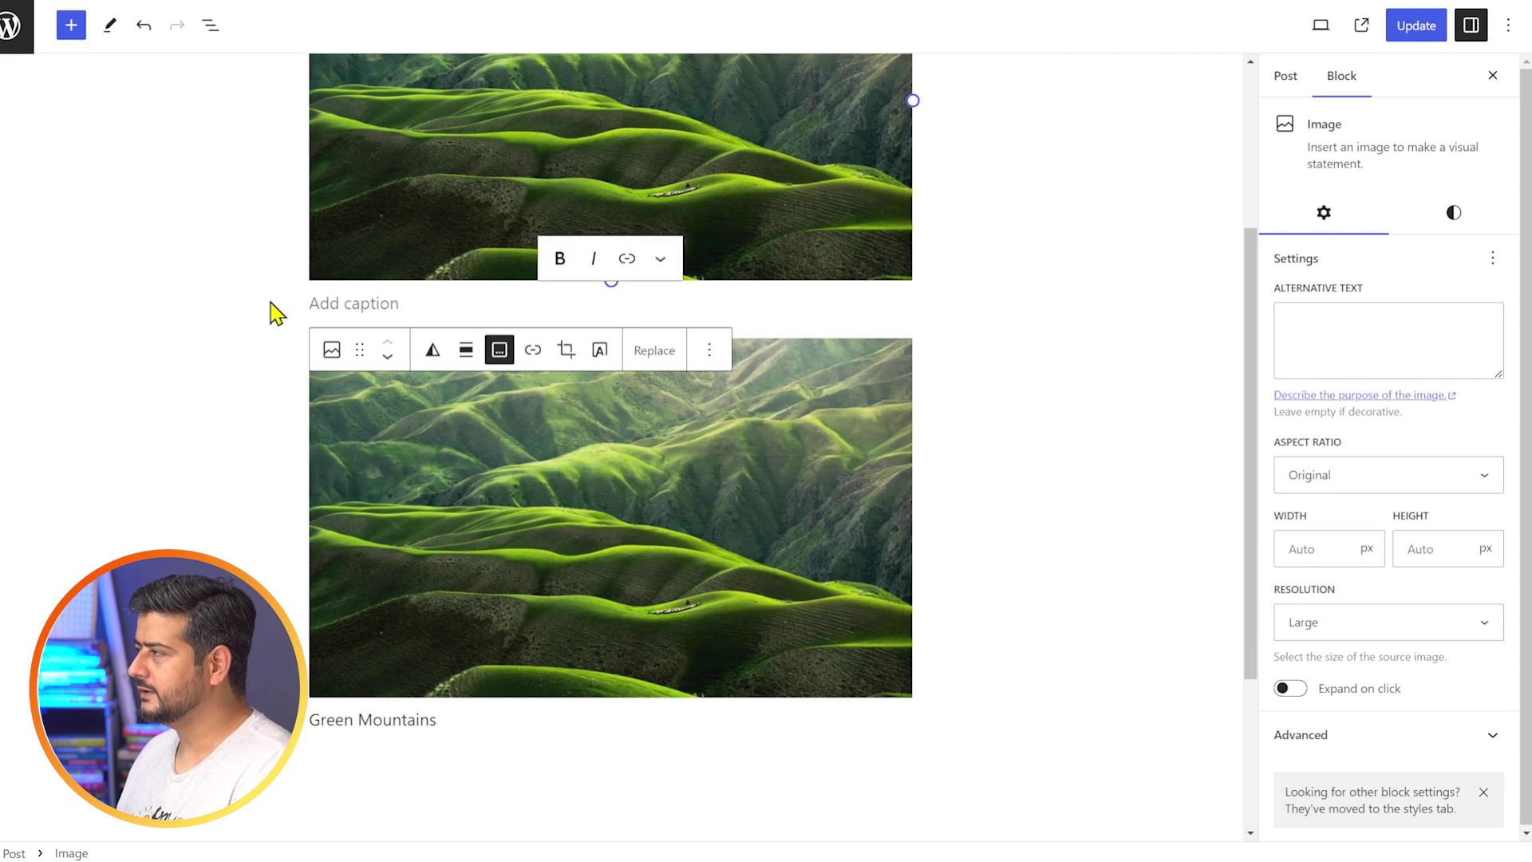
{"action": "left_click", "coordinate": [1086, 389]}
{"action": "scroll", "coordinate": [1058, 535], "scroll_direction": "up", "scroll_amount": 4}
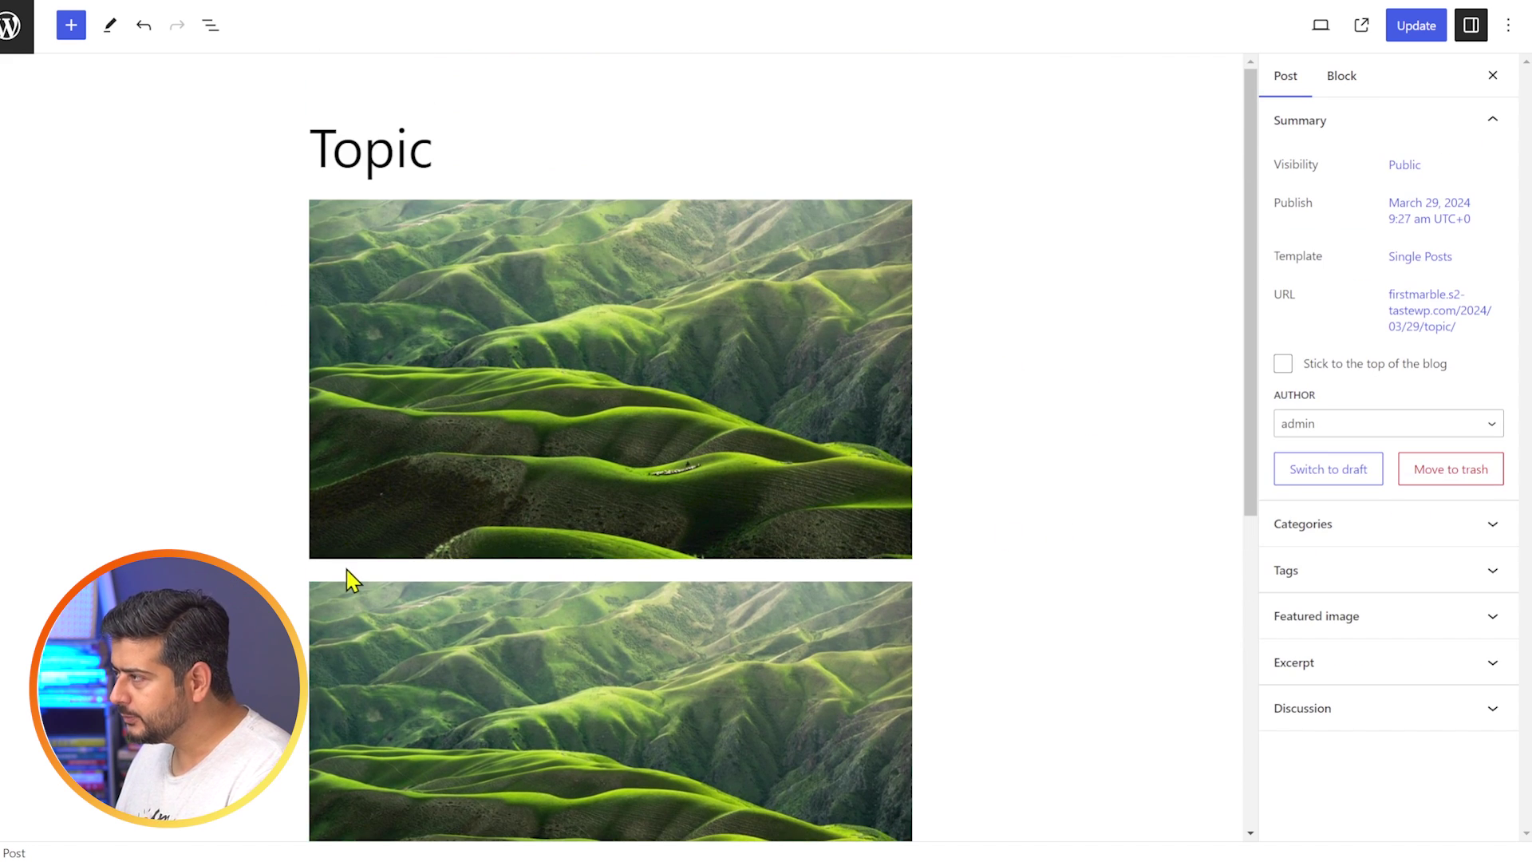
{"action": "mouse_move", "coordinate": [370, 572]}
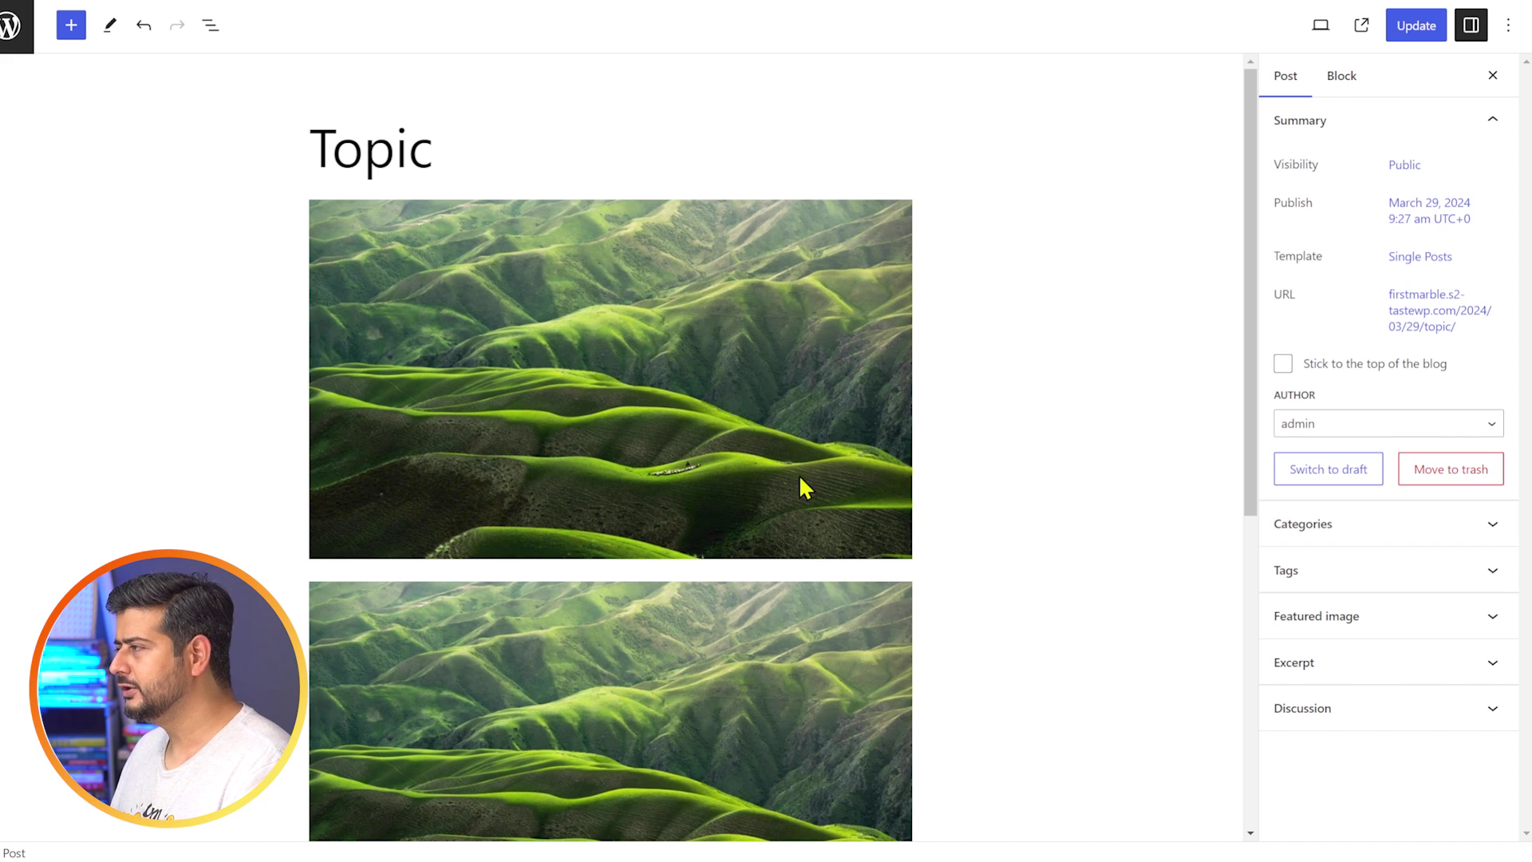
Delete both green hills image blocks from the post.
{"action": "left_click", "coordinate": [762, 315]}
{"action": "left_click", "coordinate": [708, 167]}
{"action": "left_click", "coordinate": [714, 636]}
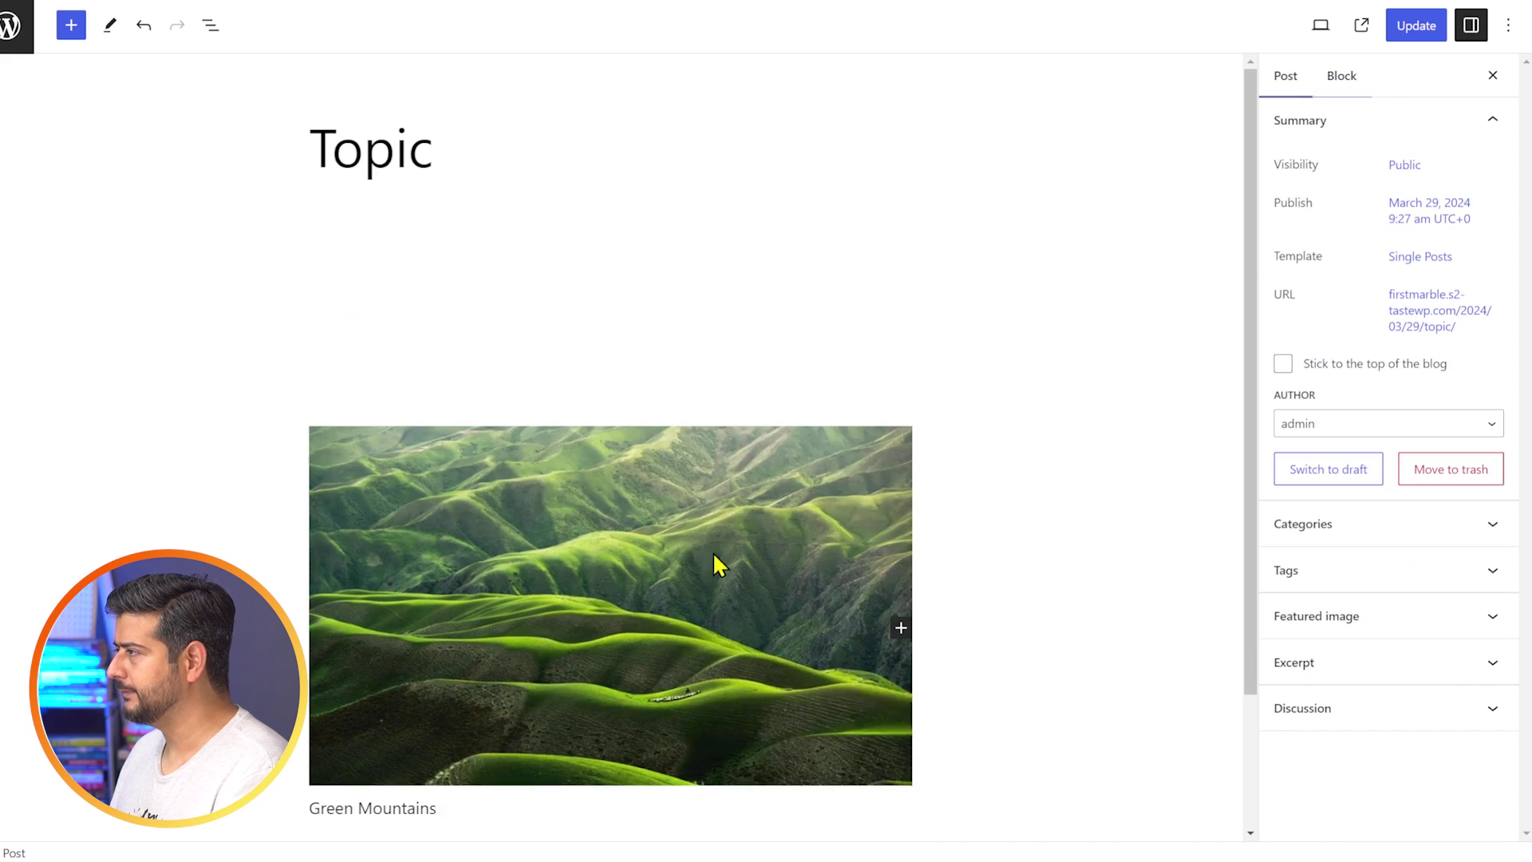
{"action": "left_click", "coordinate": [735, 332]}
{"action": "left_click", "coordinate": [656, 166]}
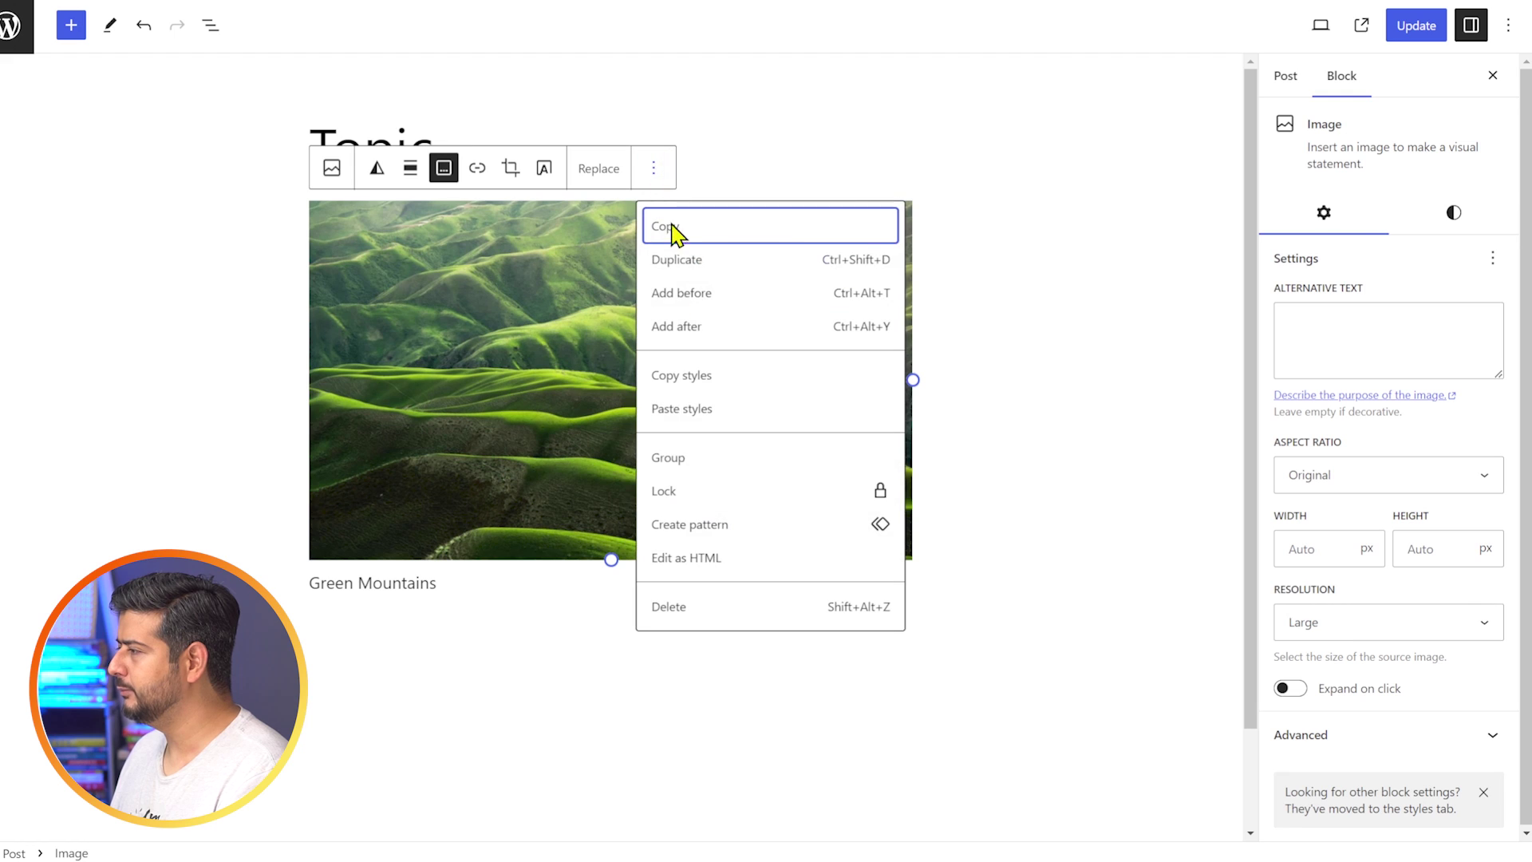
{"action": "left_click", "coordinate": [688, 603]}
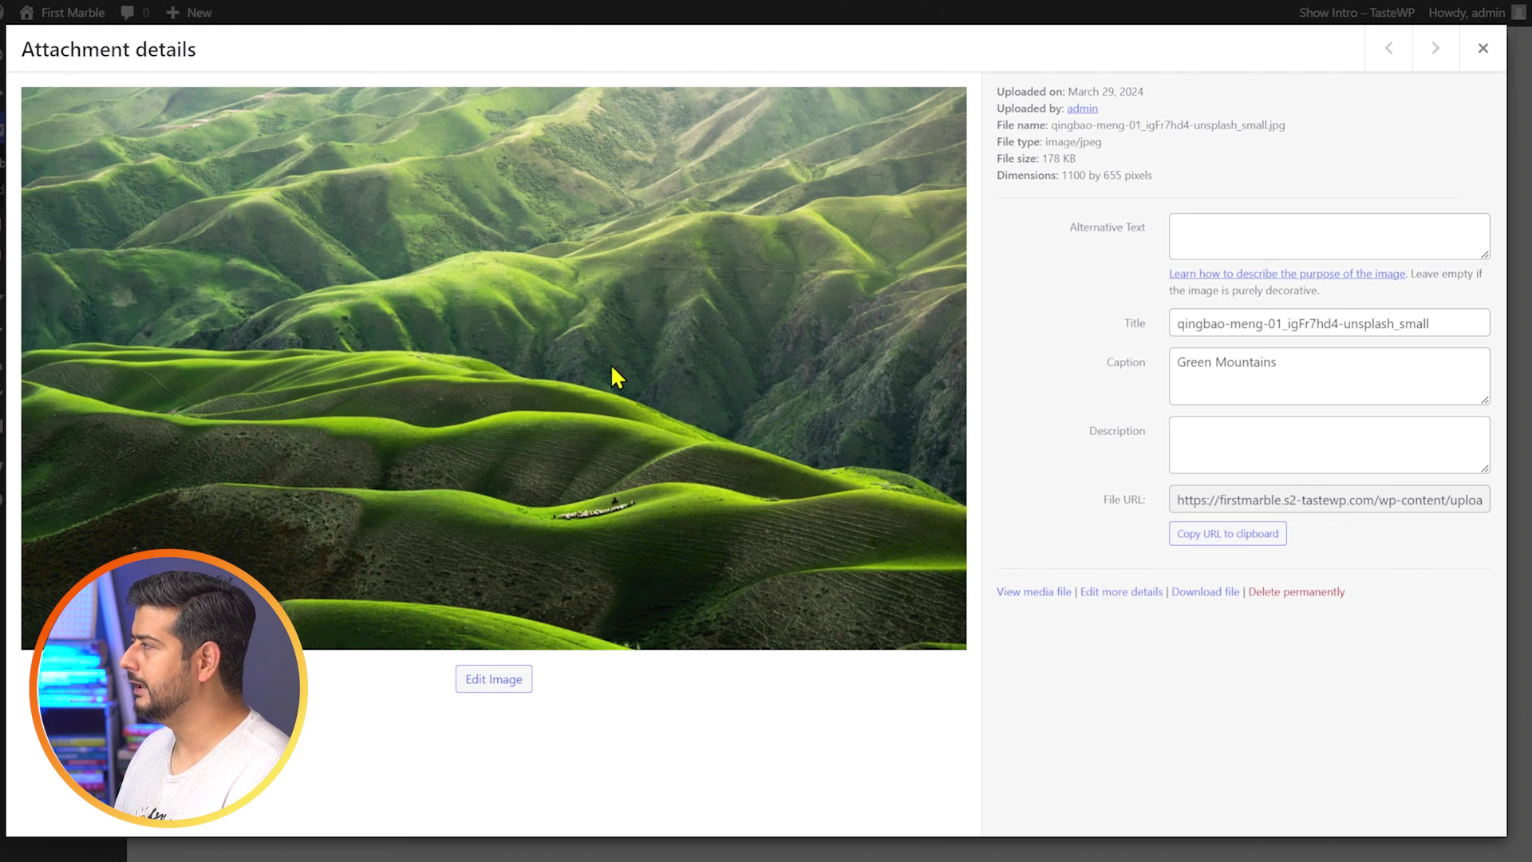
Upload the stone circle sunset image to the media library and review its attachment details without entering a caption.
{"action": "left_click", "coordinate": [1482, 48]}
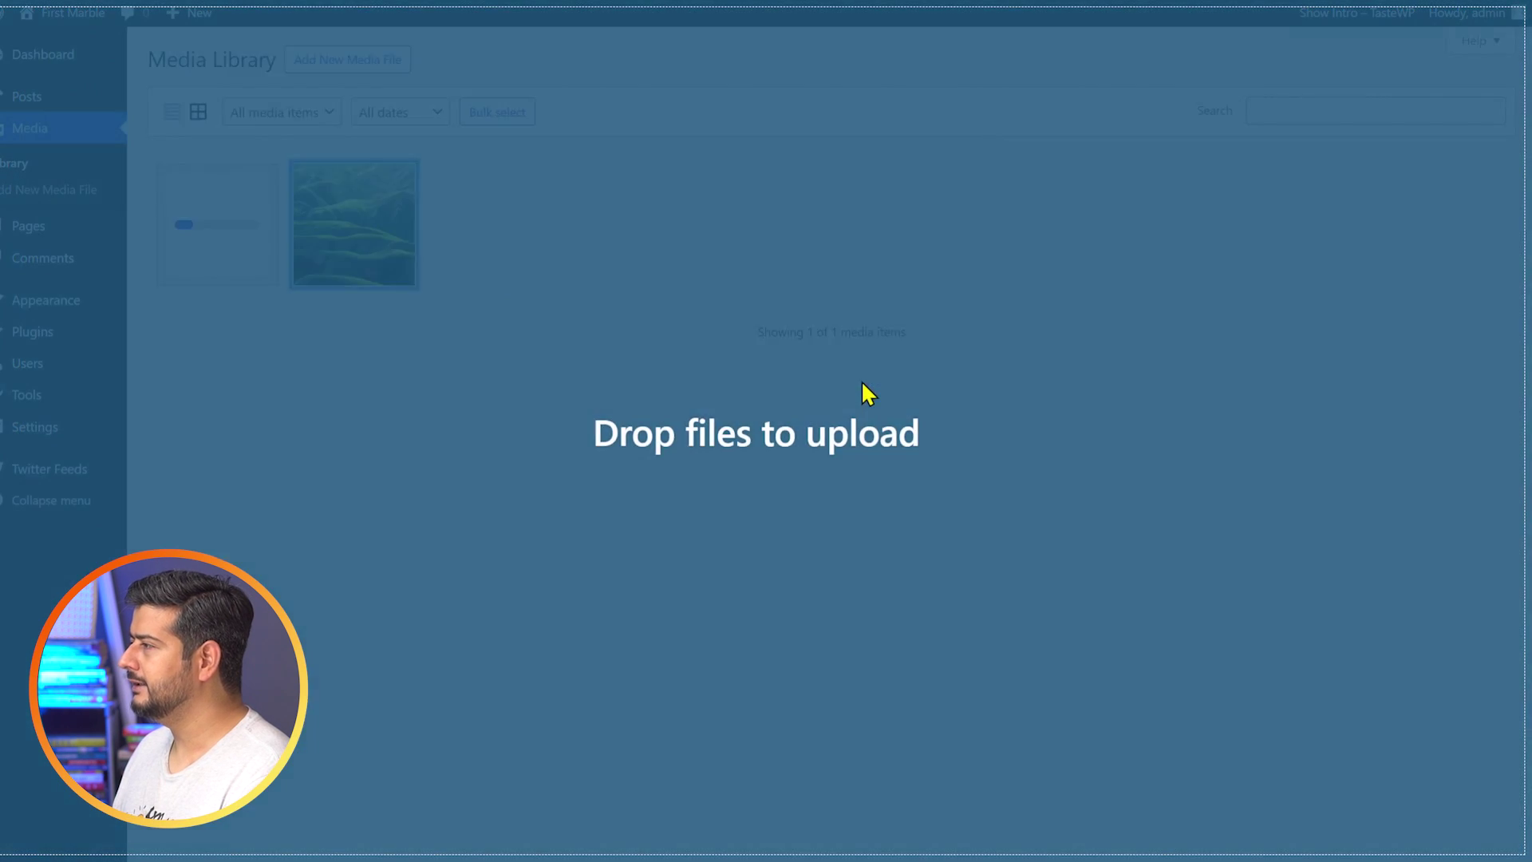
{"action": "left_click_drag", "start_coordinate": [862, 391], "coordinate": [862, 391]}
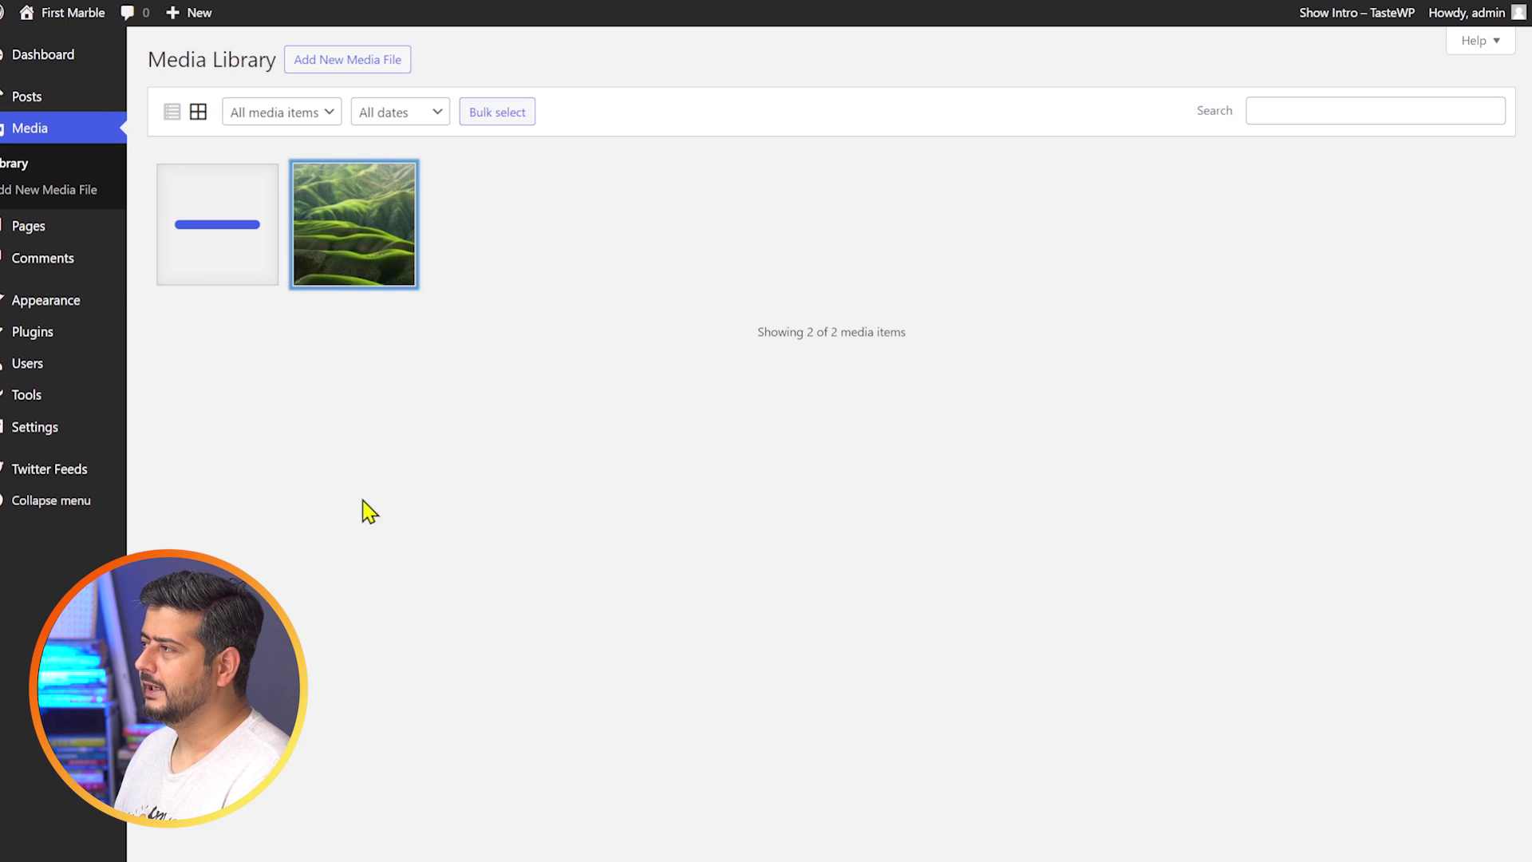
{"action": "left_click", "coordinate": [244, 255]}
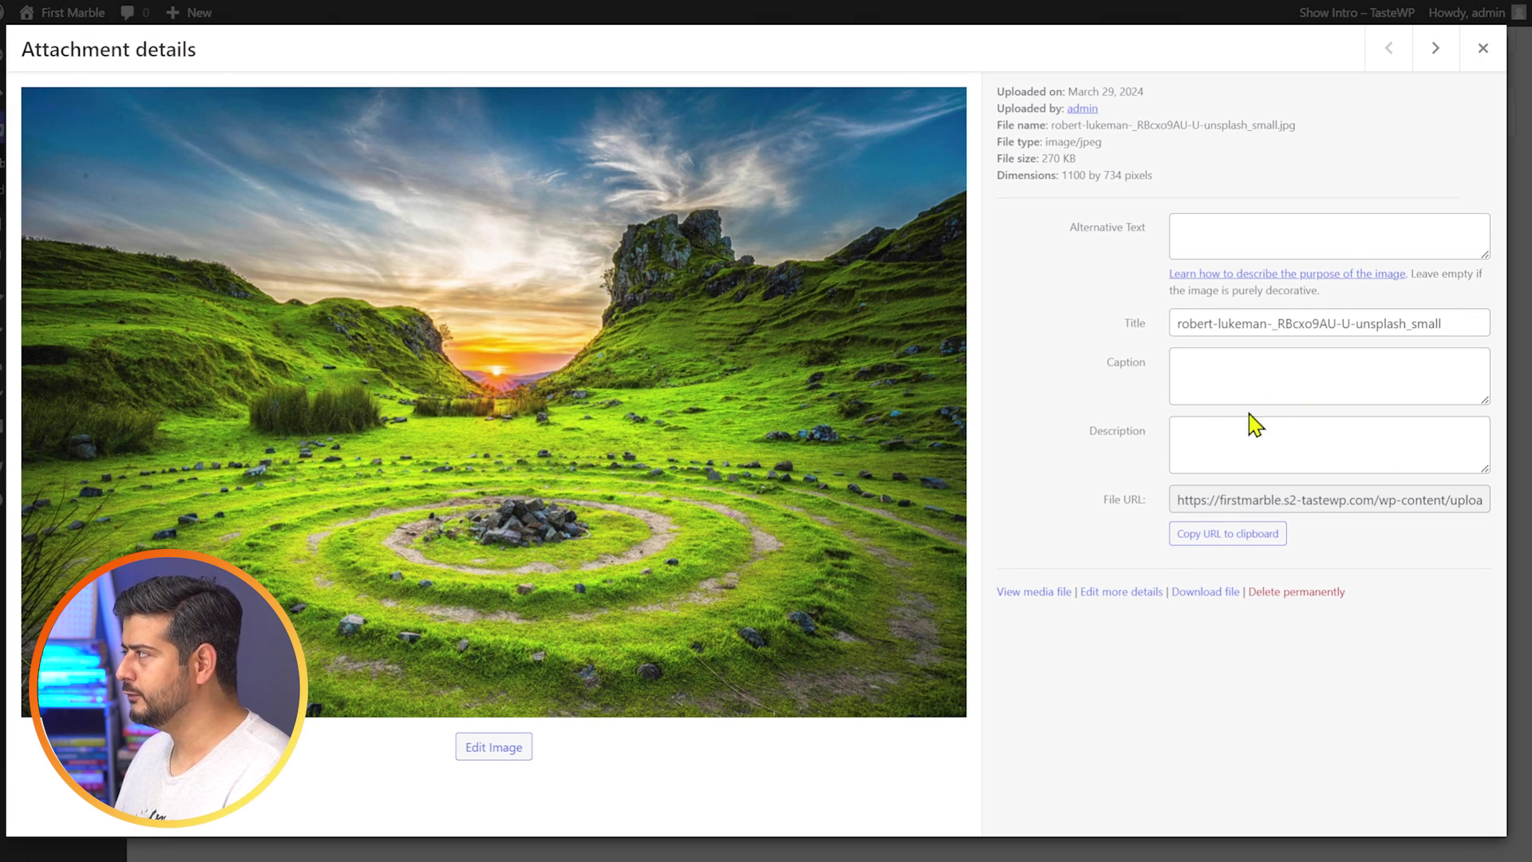
{"action": "left_click", "coordinate": [1483, 47]}
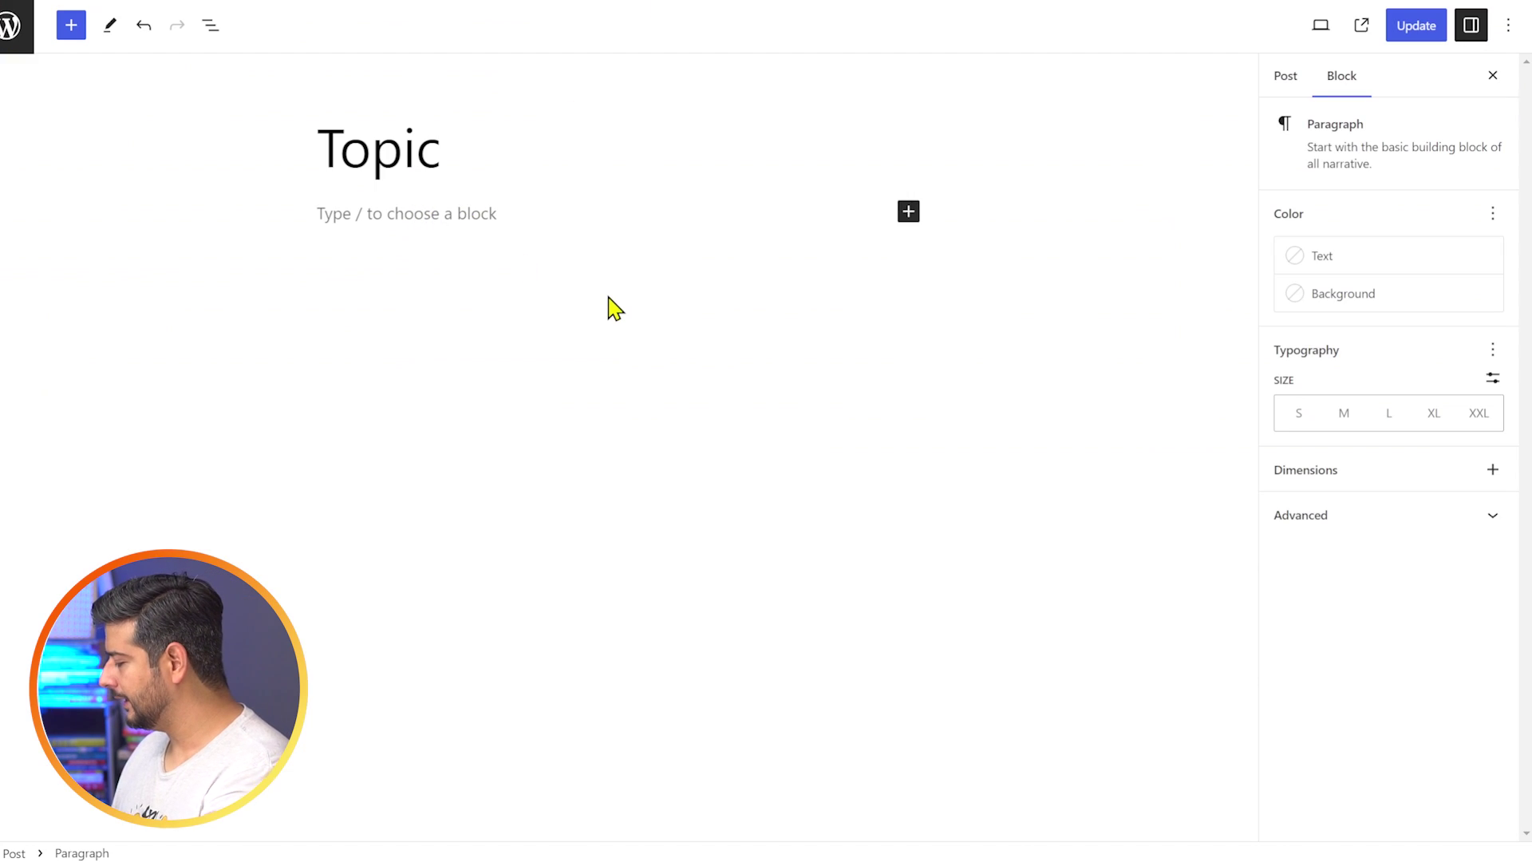
Insert an Image block with the stone circle sunset image from the media library and select that block.
{"action": "type", "text": "/ima"}
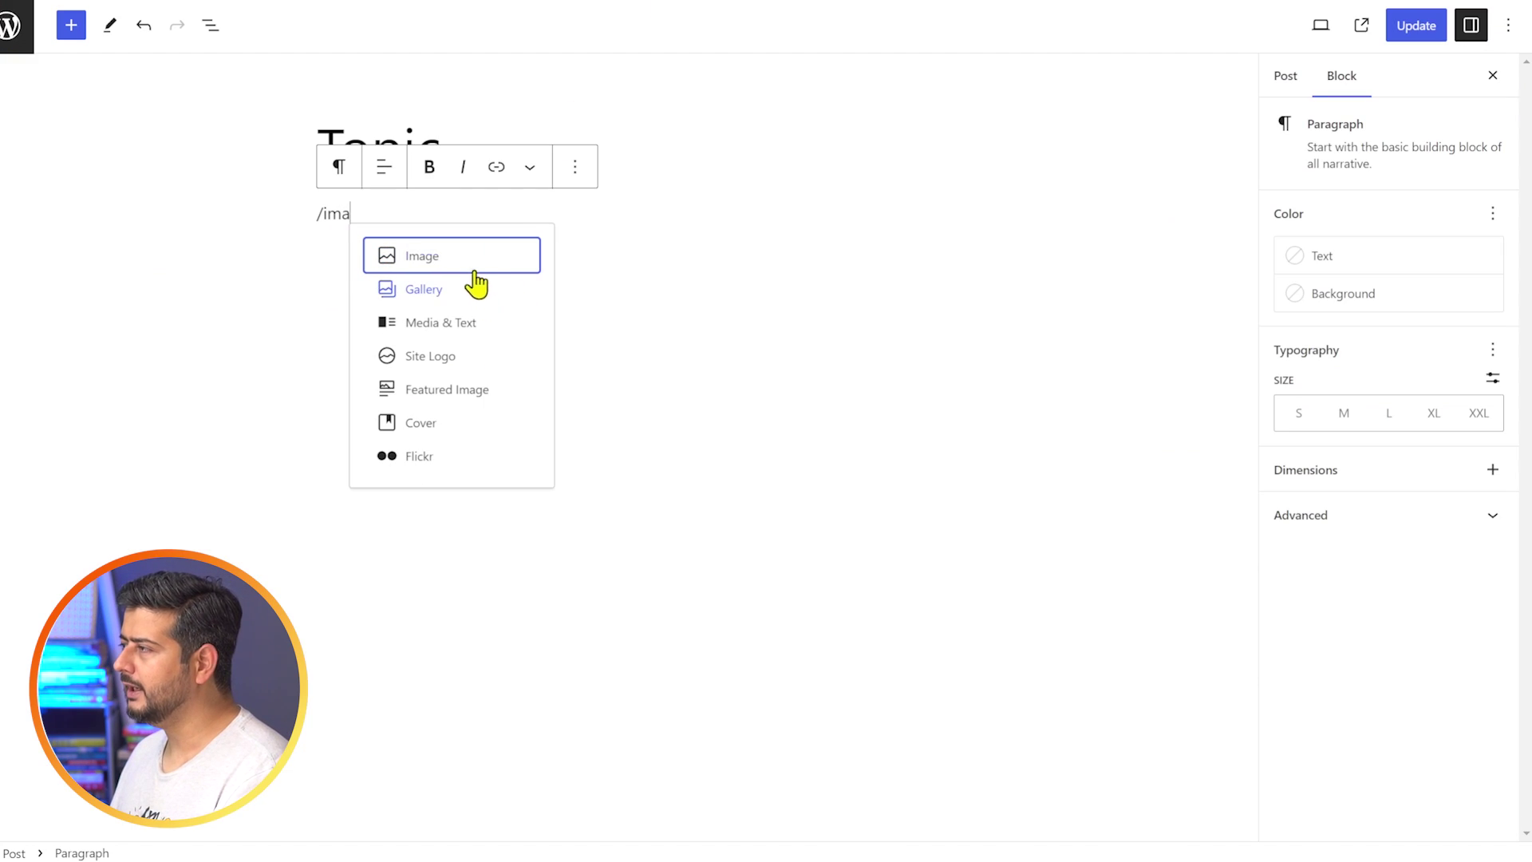
{"action": "left_click", "coordinate": [469, 266]}
{"action": "left_click", "coordinate": [454, 313]}
{"action": "left_click", "coordinate": [72, 240]}
{"action": "left_click", "coordinate": [1448, 810]}
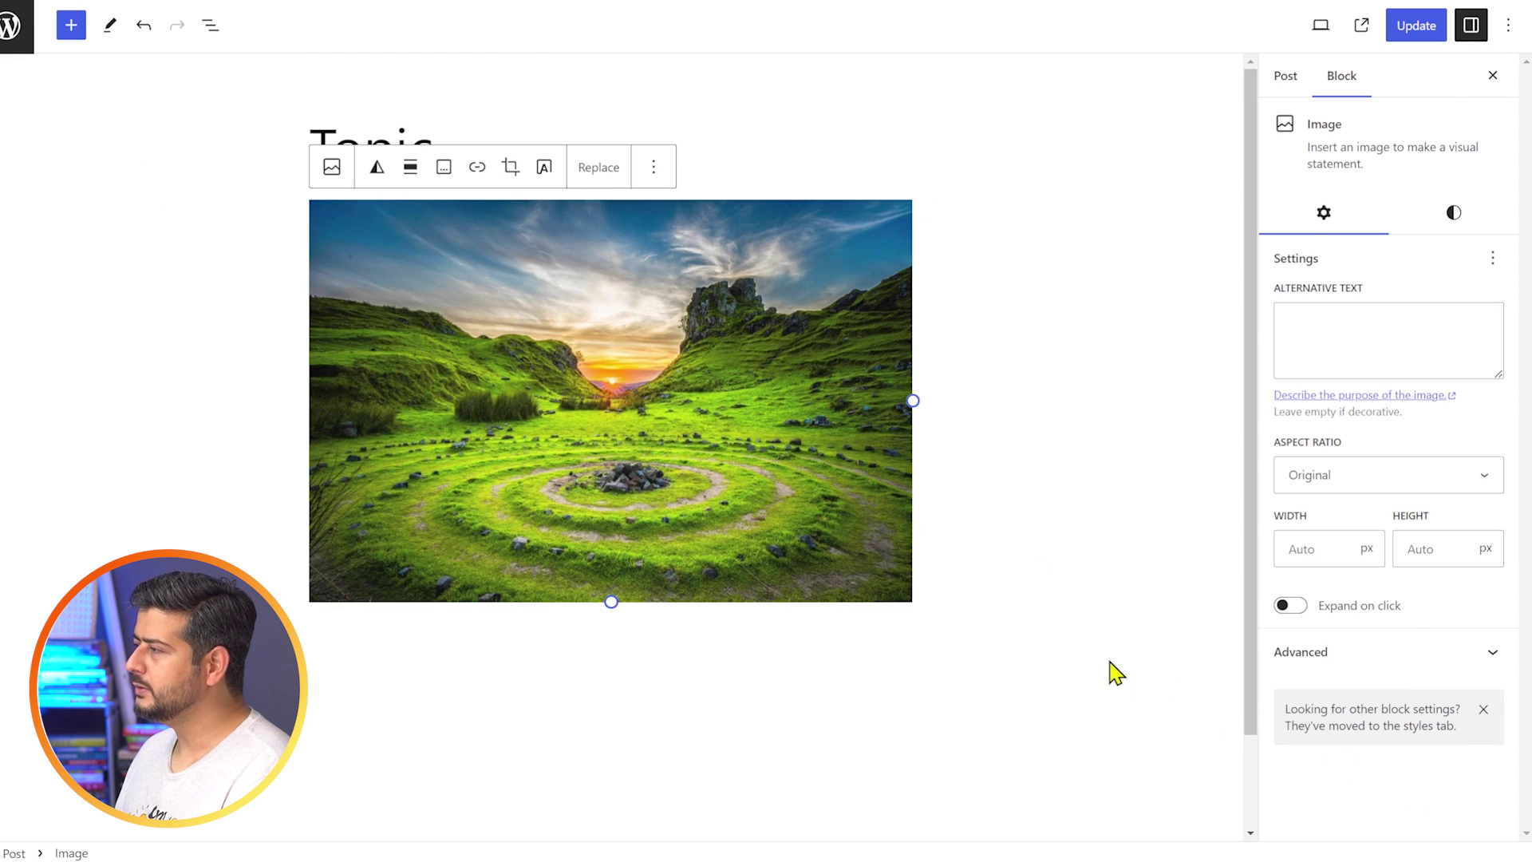
{"action": "left_click", "coordinate": [1147, 406]}
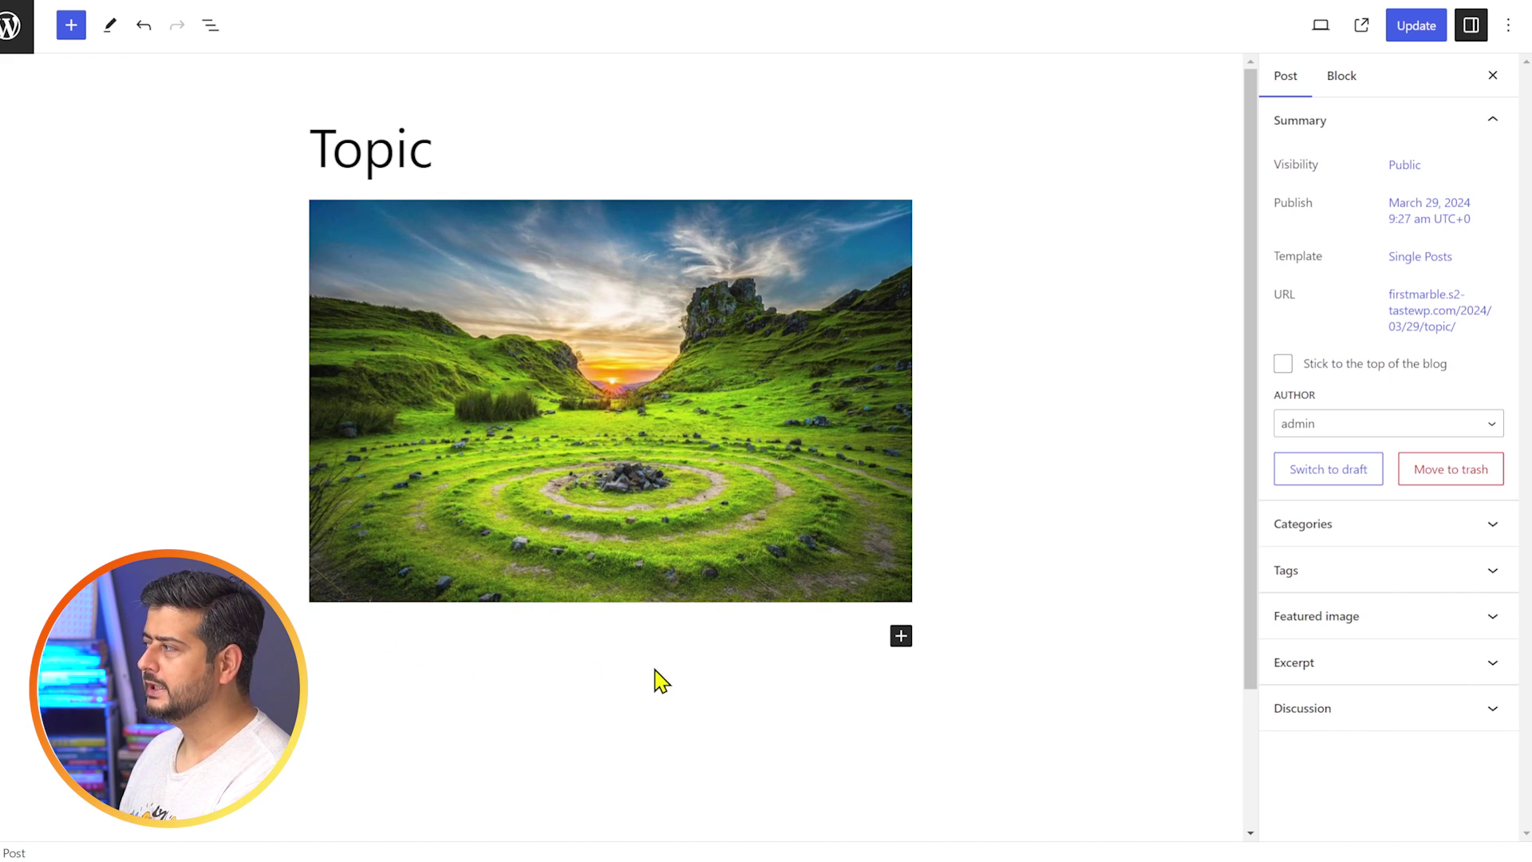
{"action": "left_click", "coordinate": [725, 461]}
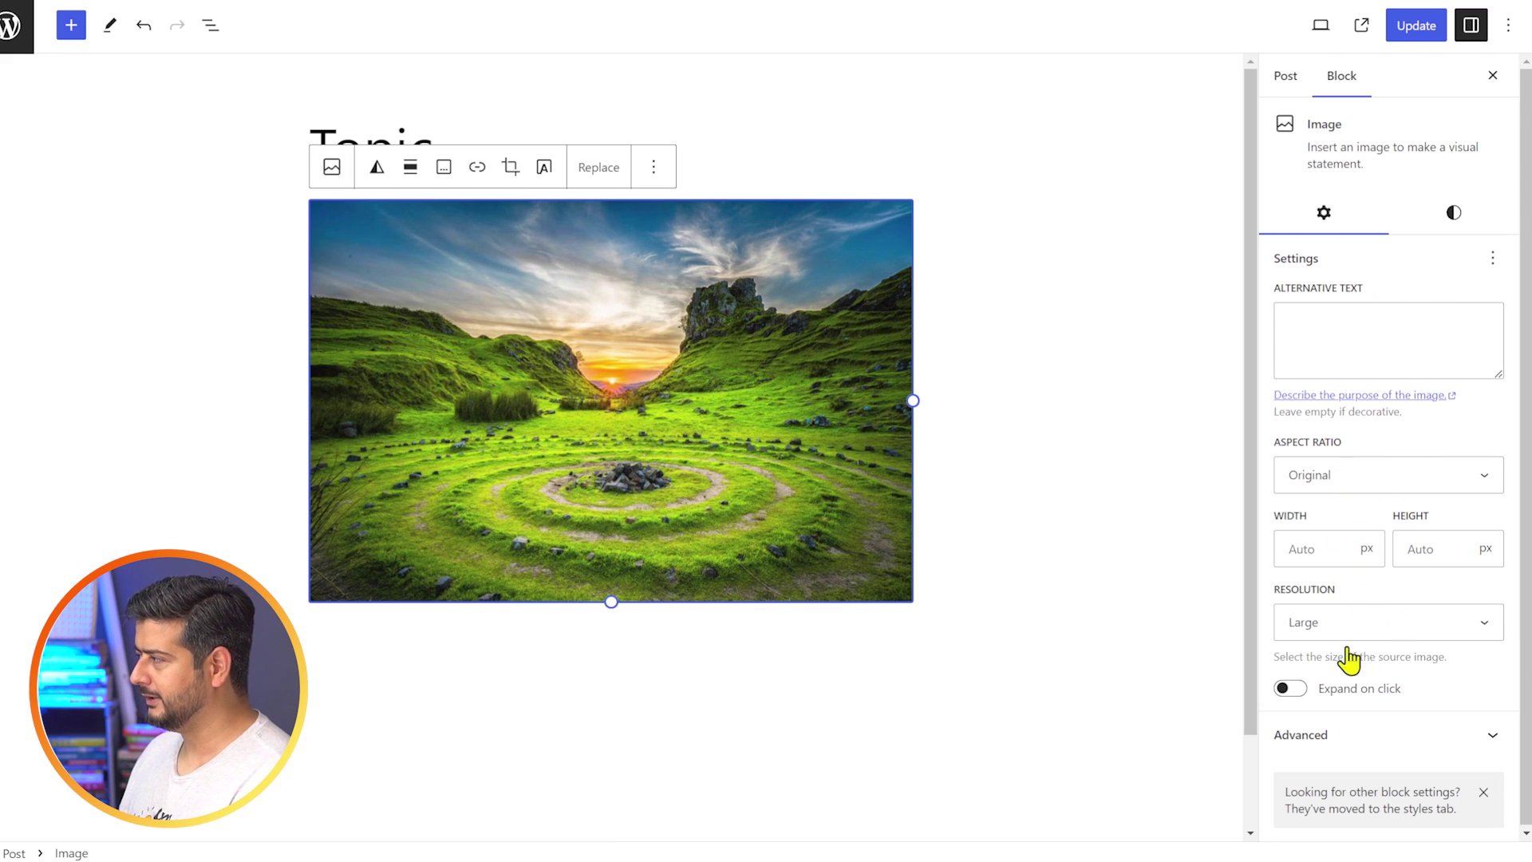
Review the image block's style options, then add the caption "Green Scenery" to the stone circle sunset image.
{"action": "left_click", "coordinate": [1433, 228]}
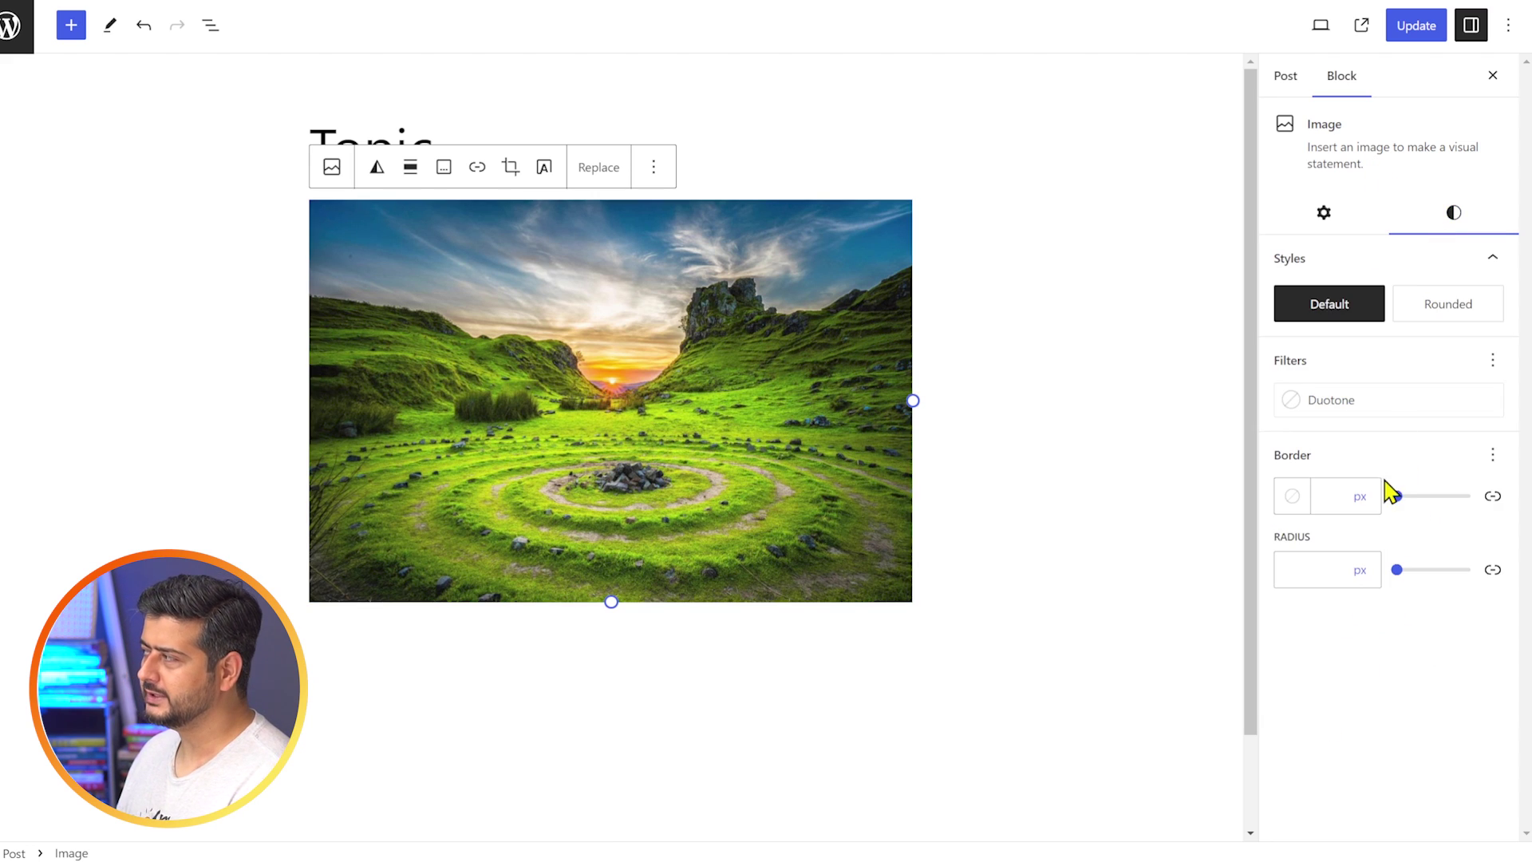
{"action": "left_click", "coordinate": [1349, 220]}
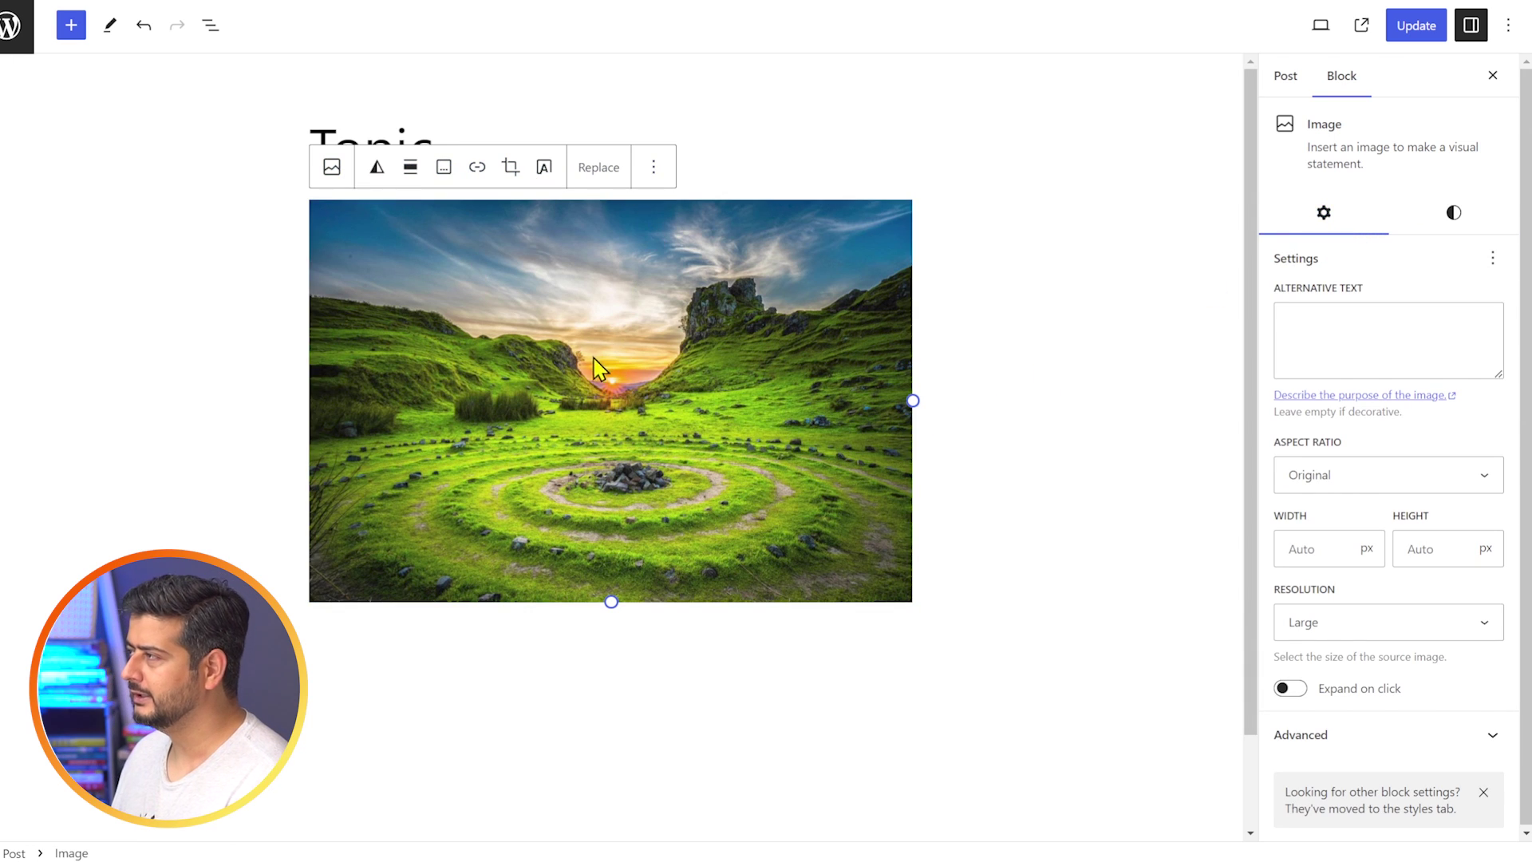
{"action": "left_click", "coordinate": [444, 171]}
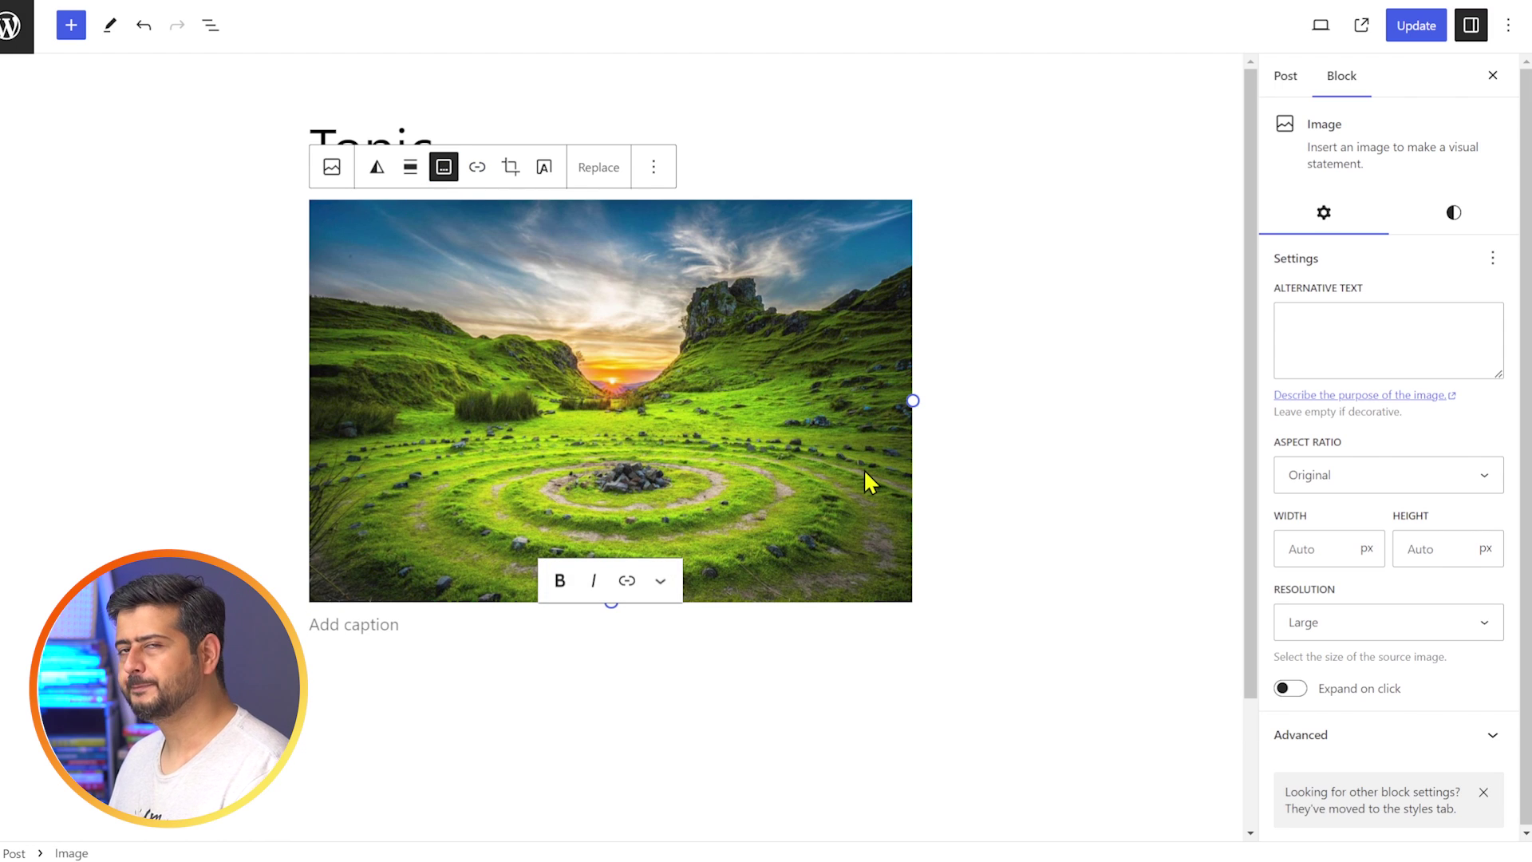
{"action": "type", "text": "Green Scenery"}
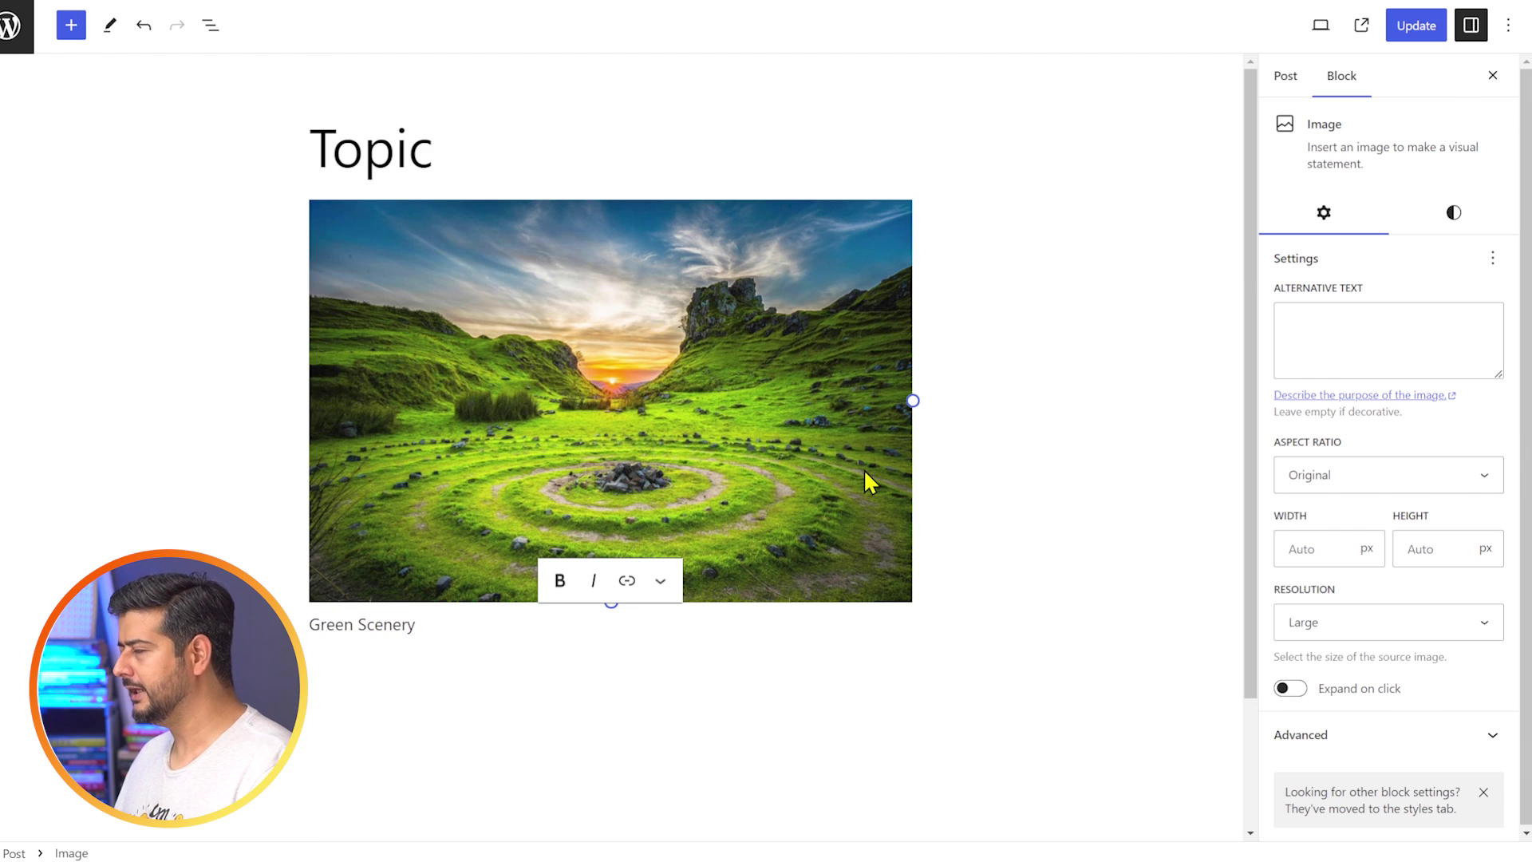
{"action": "left_click", "coordinate": [1050, 473]}
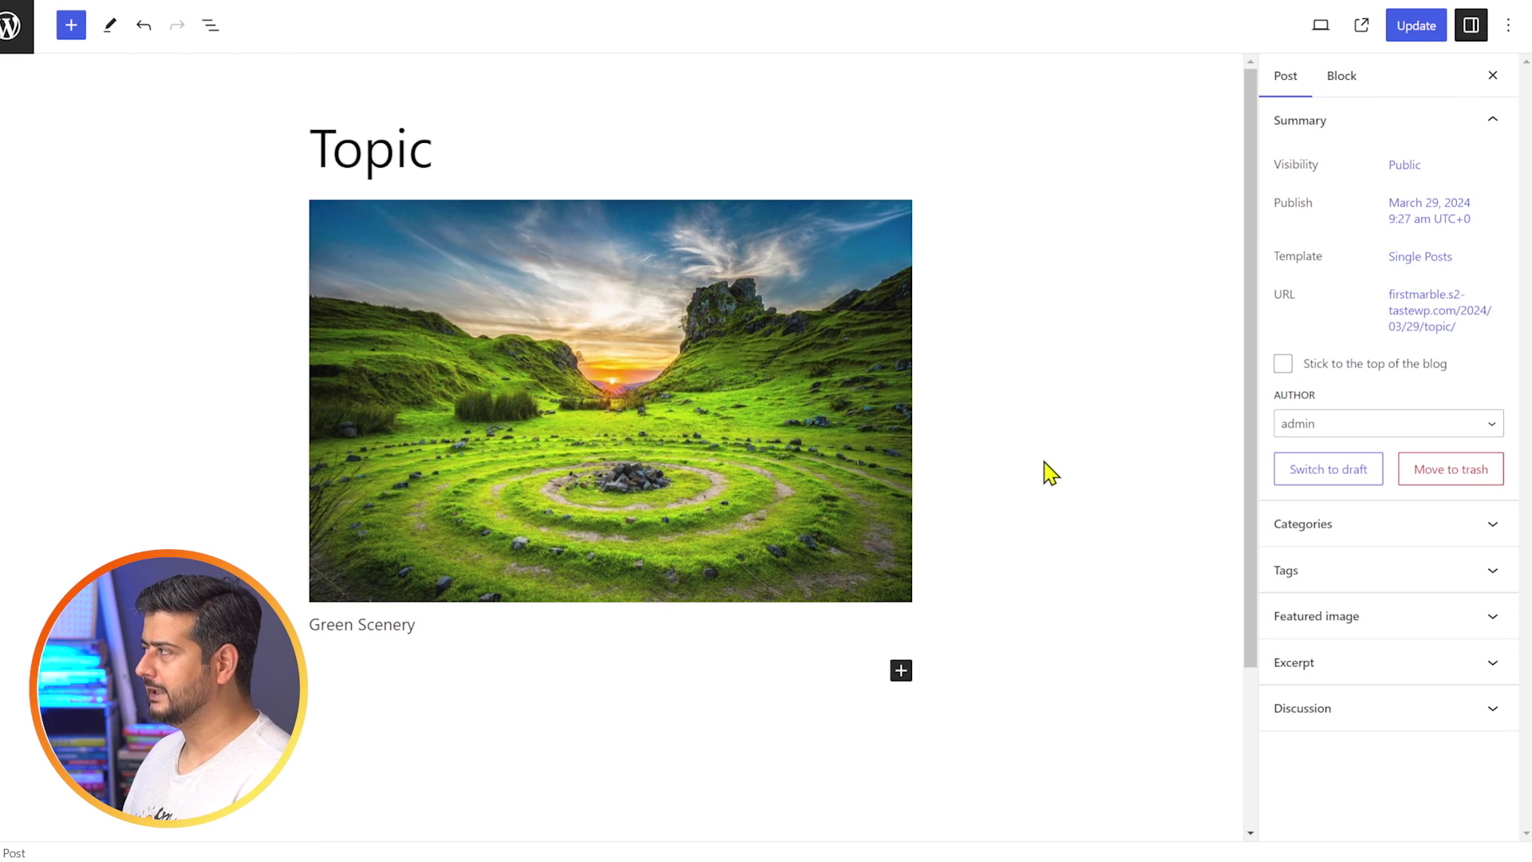
Update the post and check the stone circle sunset image's attachment details in the media library.
{"action": "left_click", "coordinate": [1406, 27]}
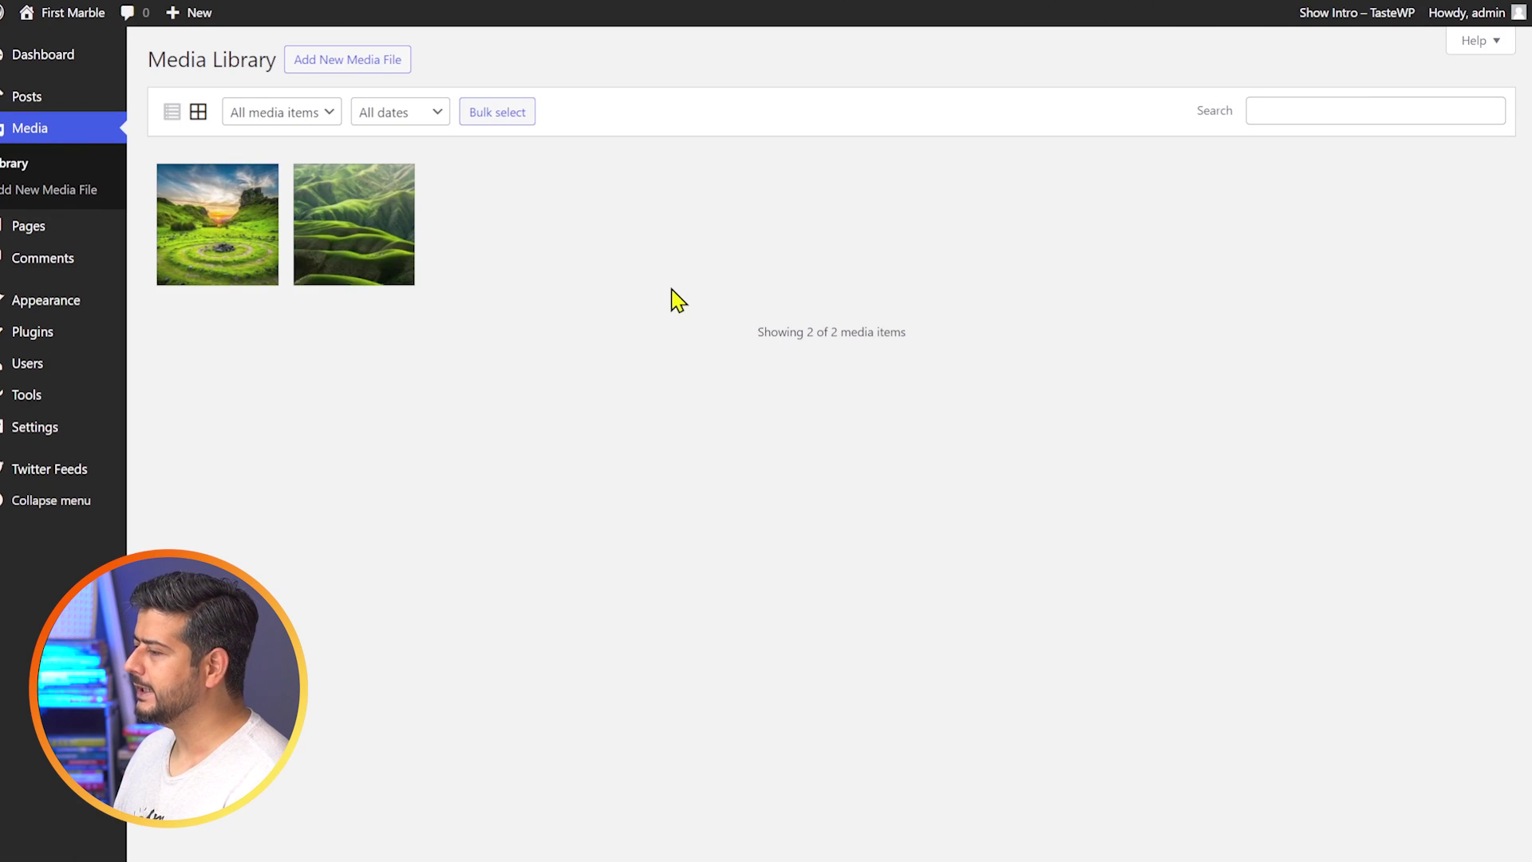
{"action": "left_click", "coordinate": [213, 204]}
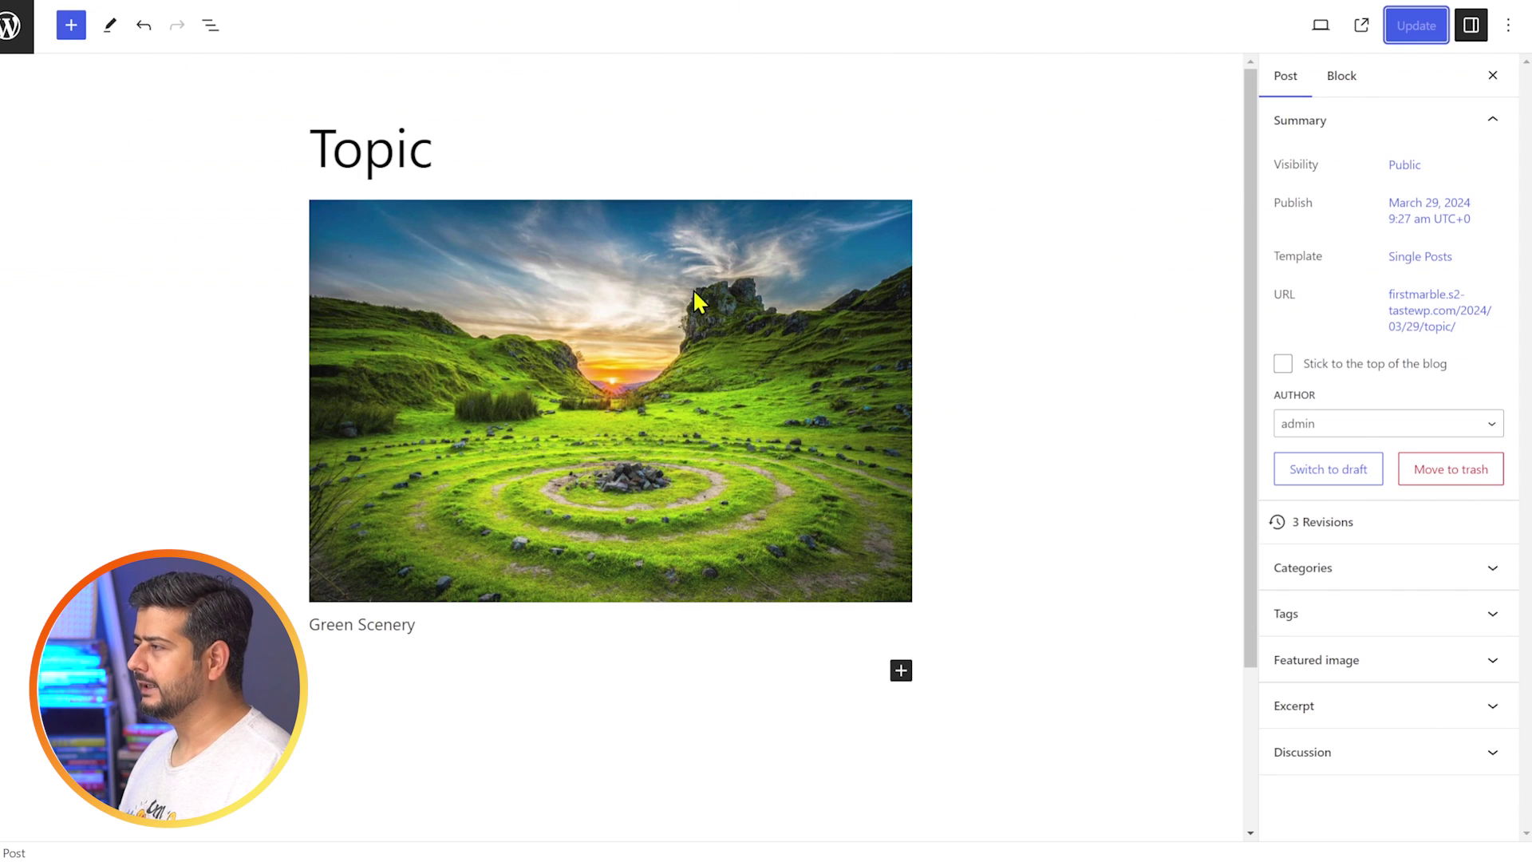
Delete the stone circle sunset image block from the post and insert an empty Gallery block in its place.
{"action": "left_click", "coordinate": [688, 232]}
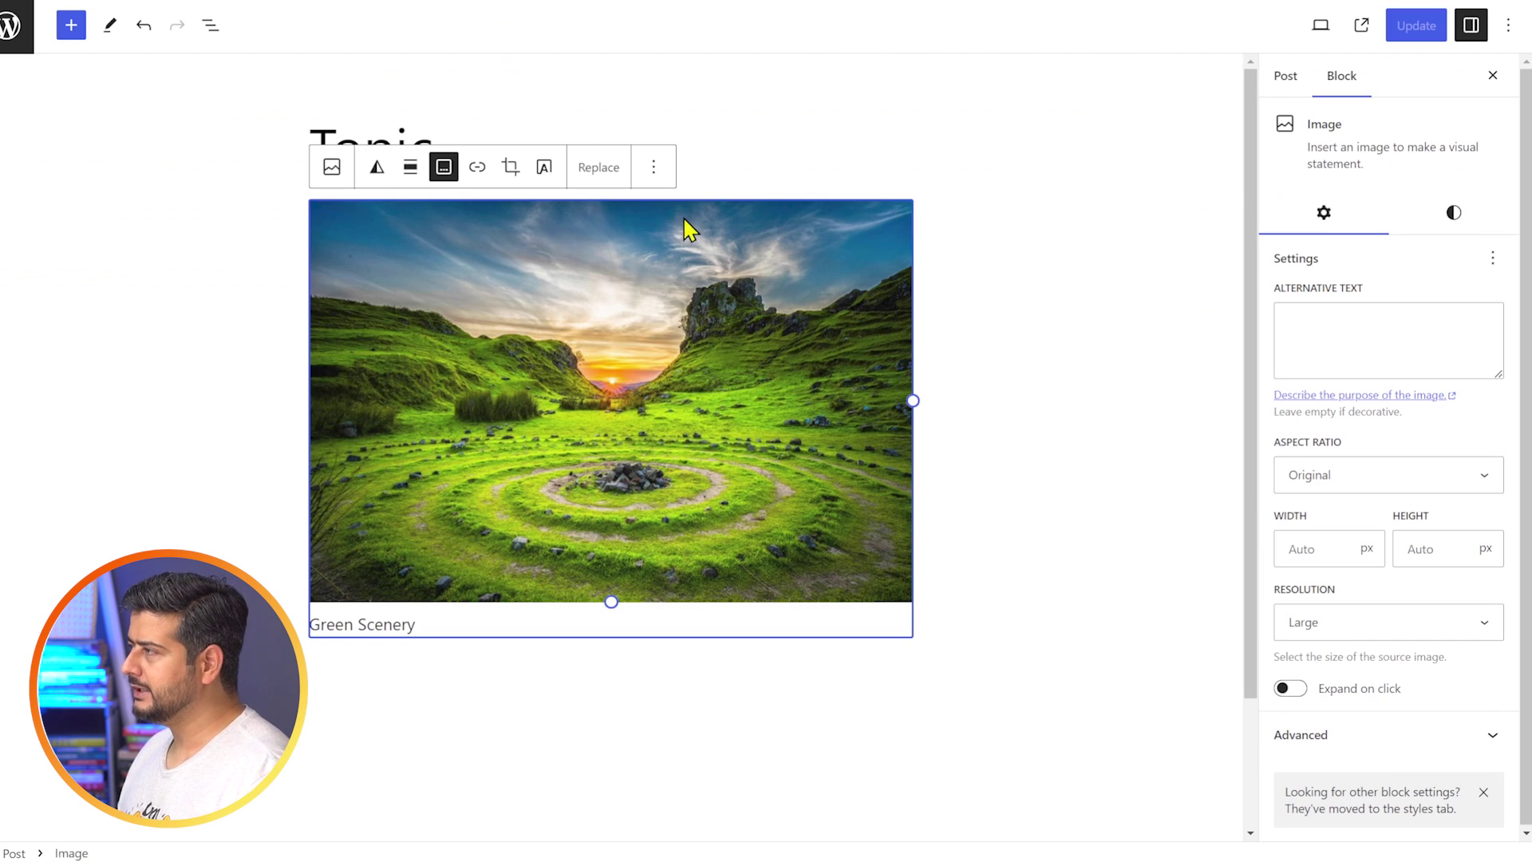
{"action": "left_click", "coordinate": [654, 166]}
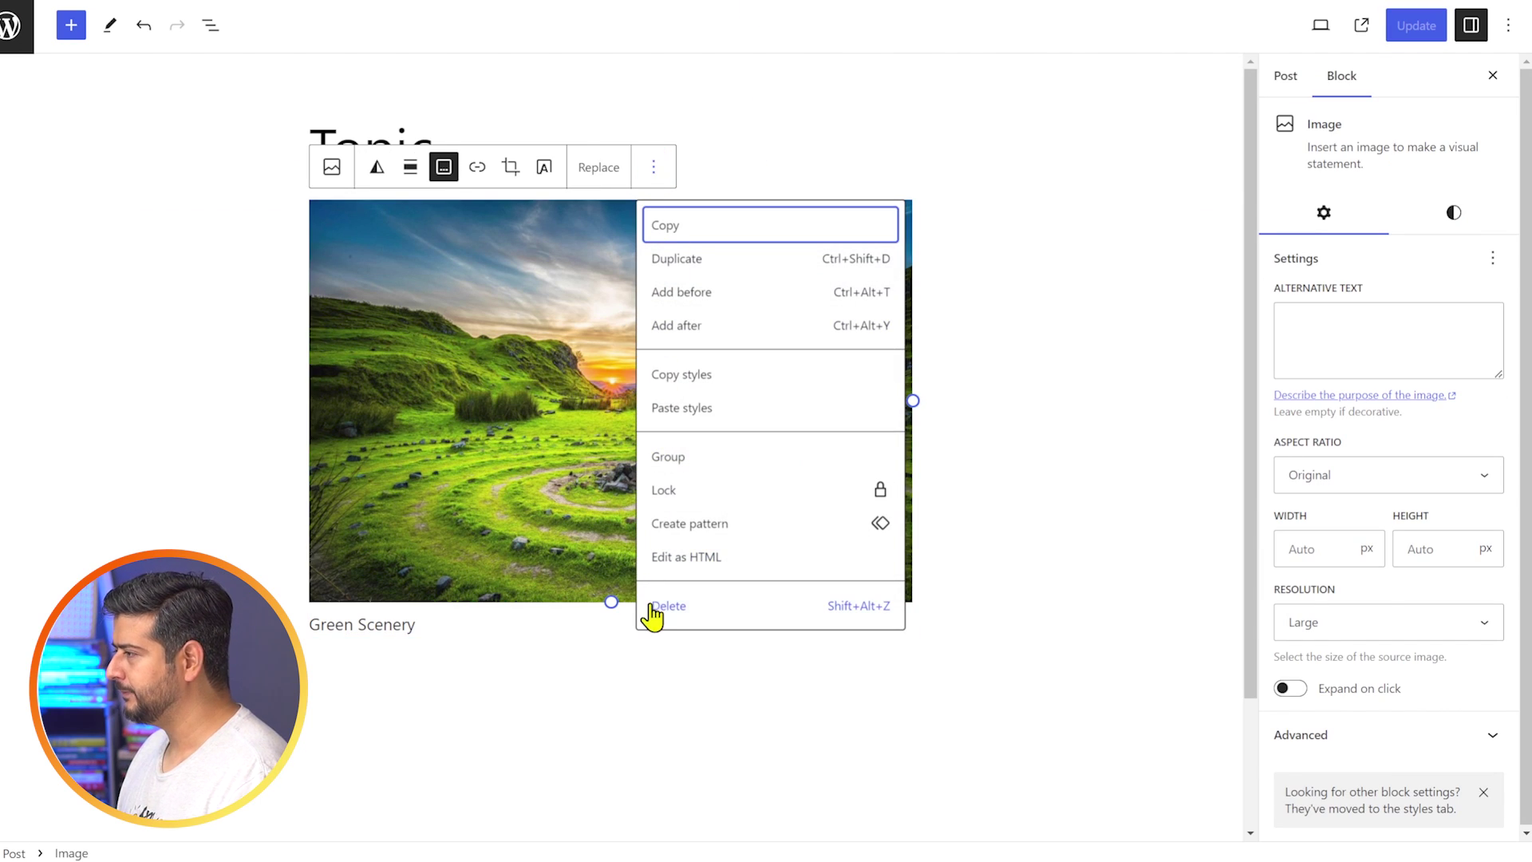
{"action": "left_click", "coordinate": [657, 609]}
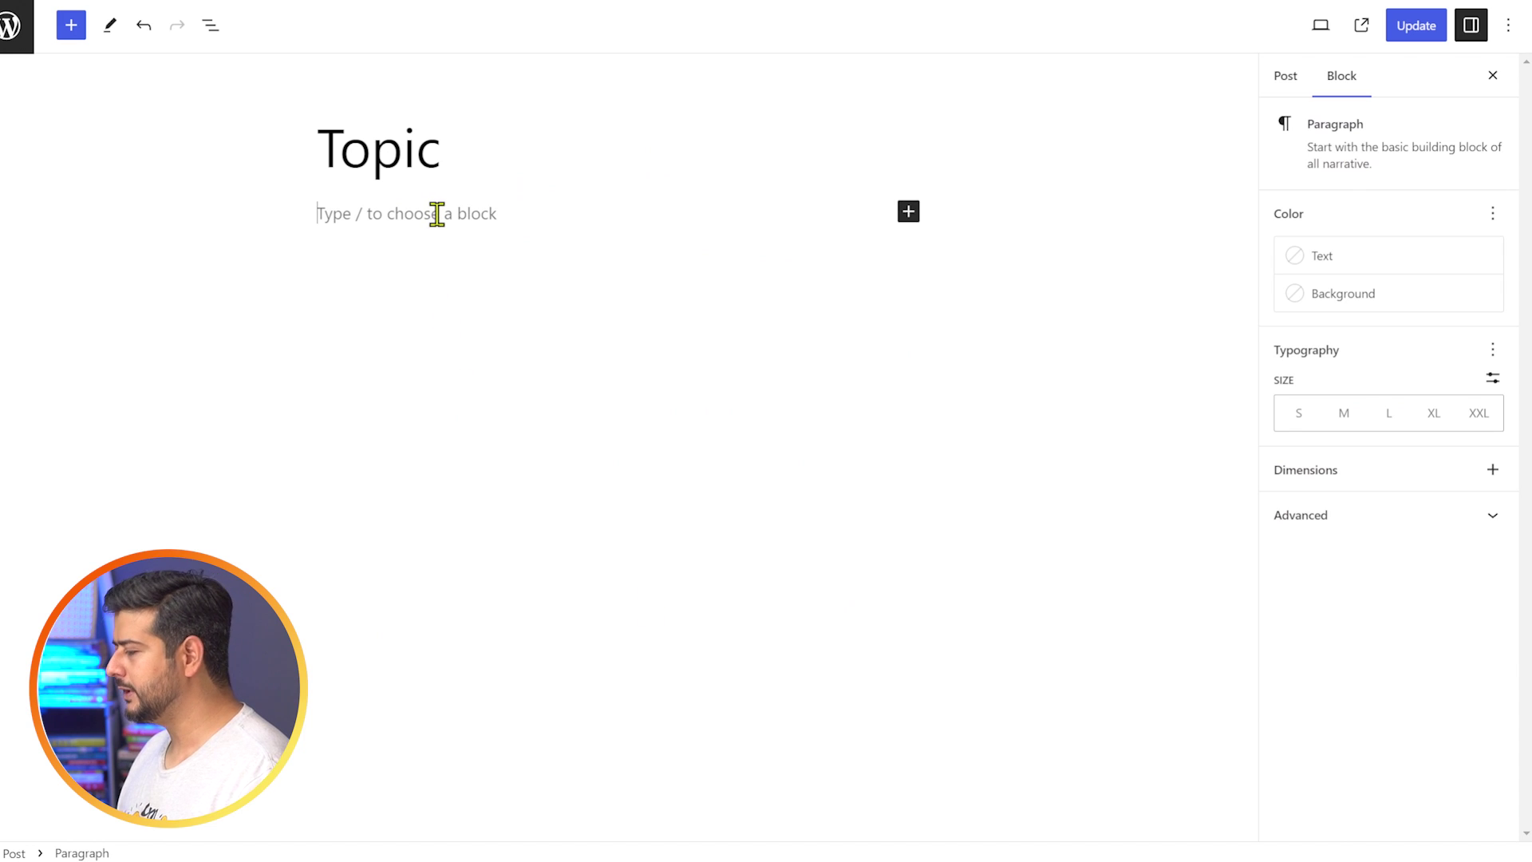
{"action": "type", "text": "/gall"}
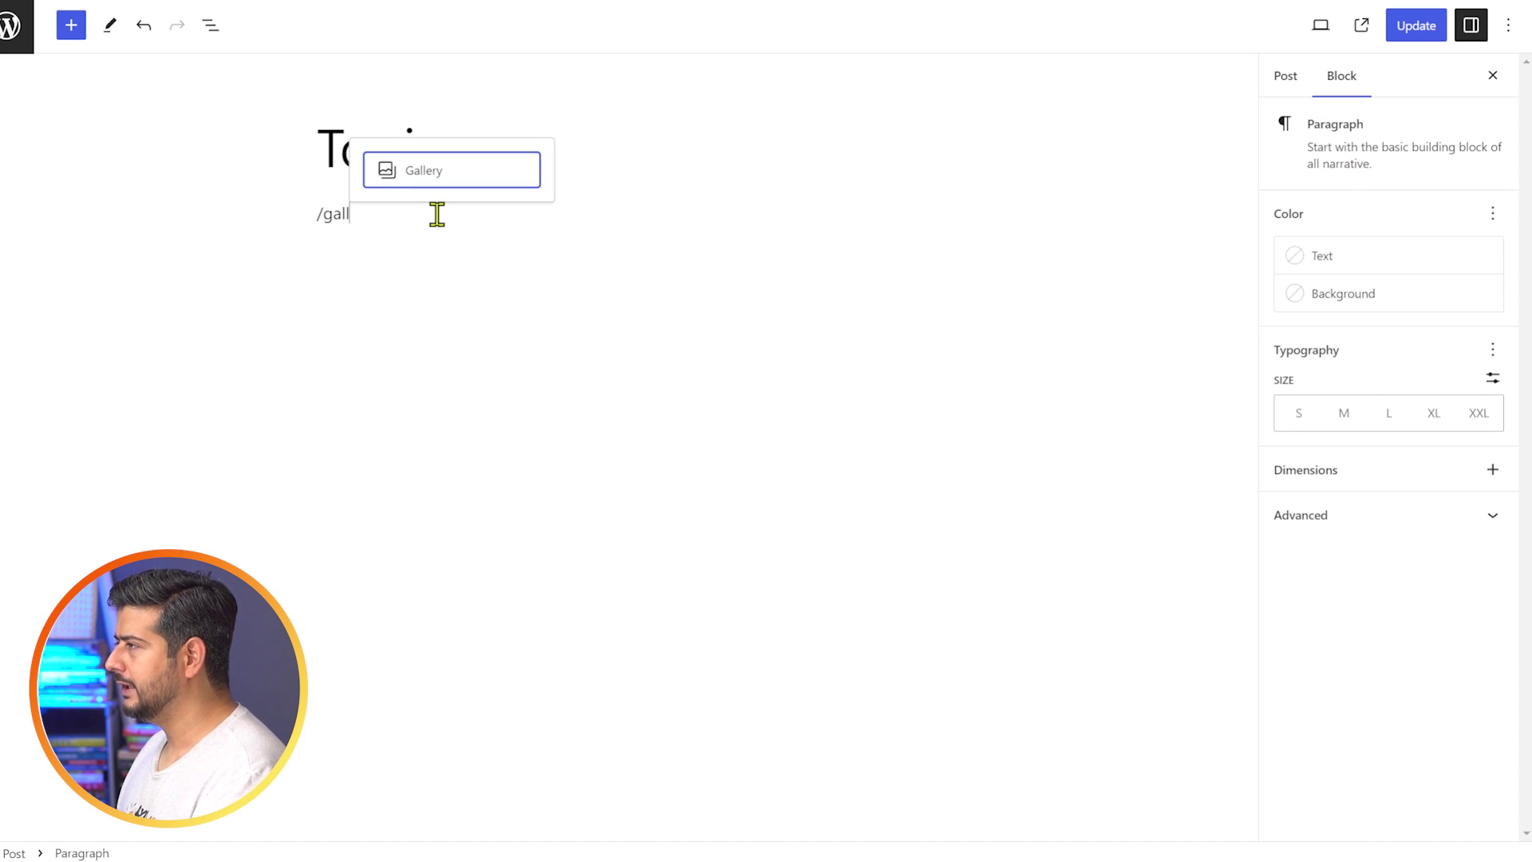
{"action": "left_click", "coordinate": [462, 171]}
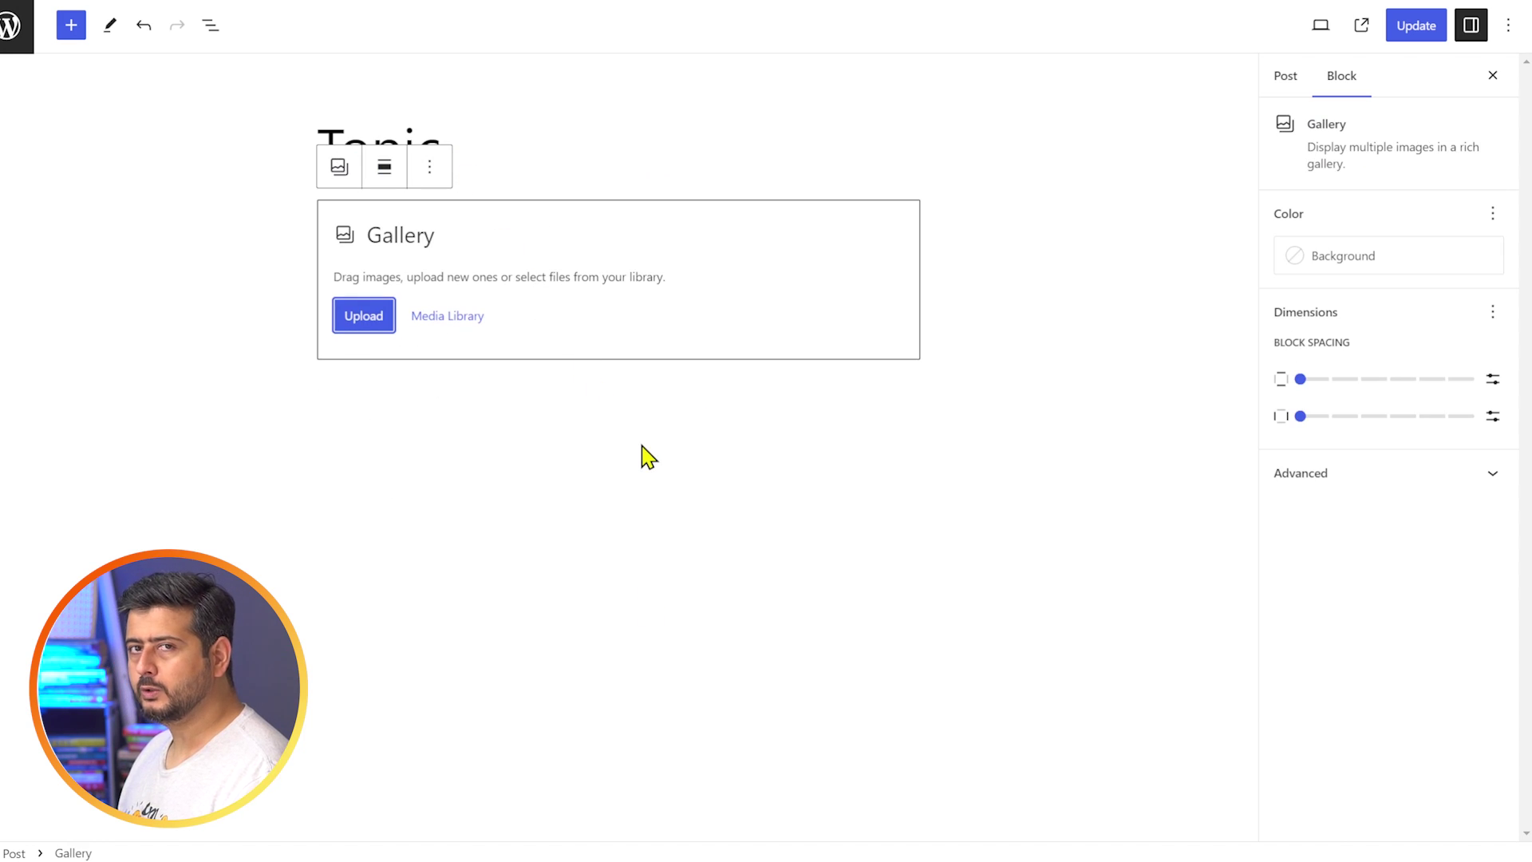
Search the web for "envira gallery" in a new browser tab, view the Envira Gallery website and return to the post editor.
{"action": "key", "text": "ctrl+t"}
{"action": "type", "text": "envira gallery"}
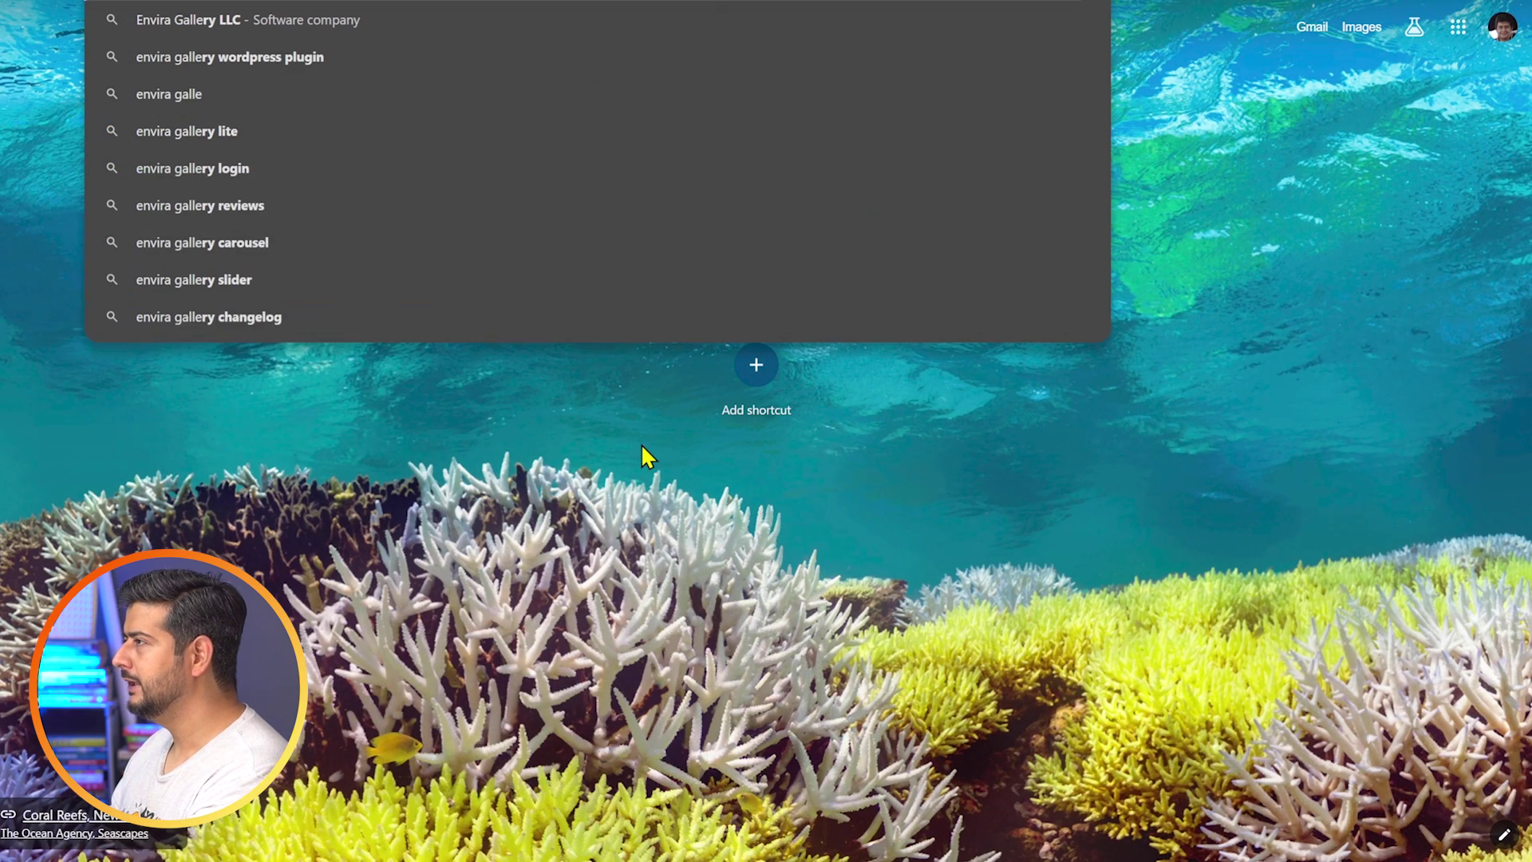
{"action": "key", "text": "Return"}
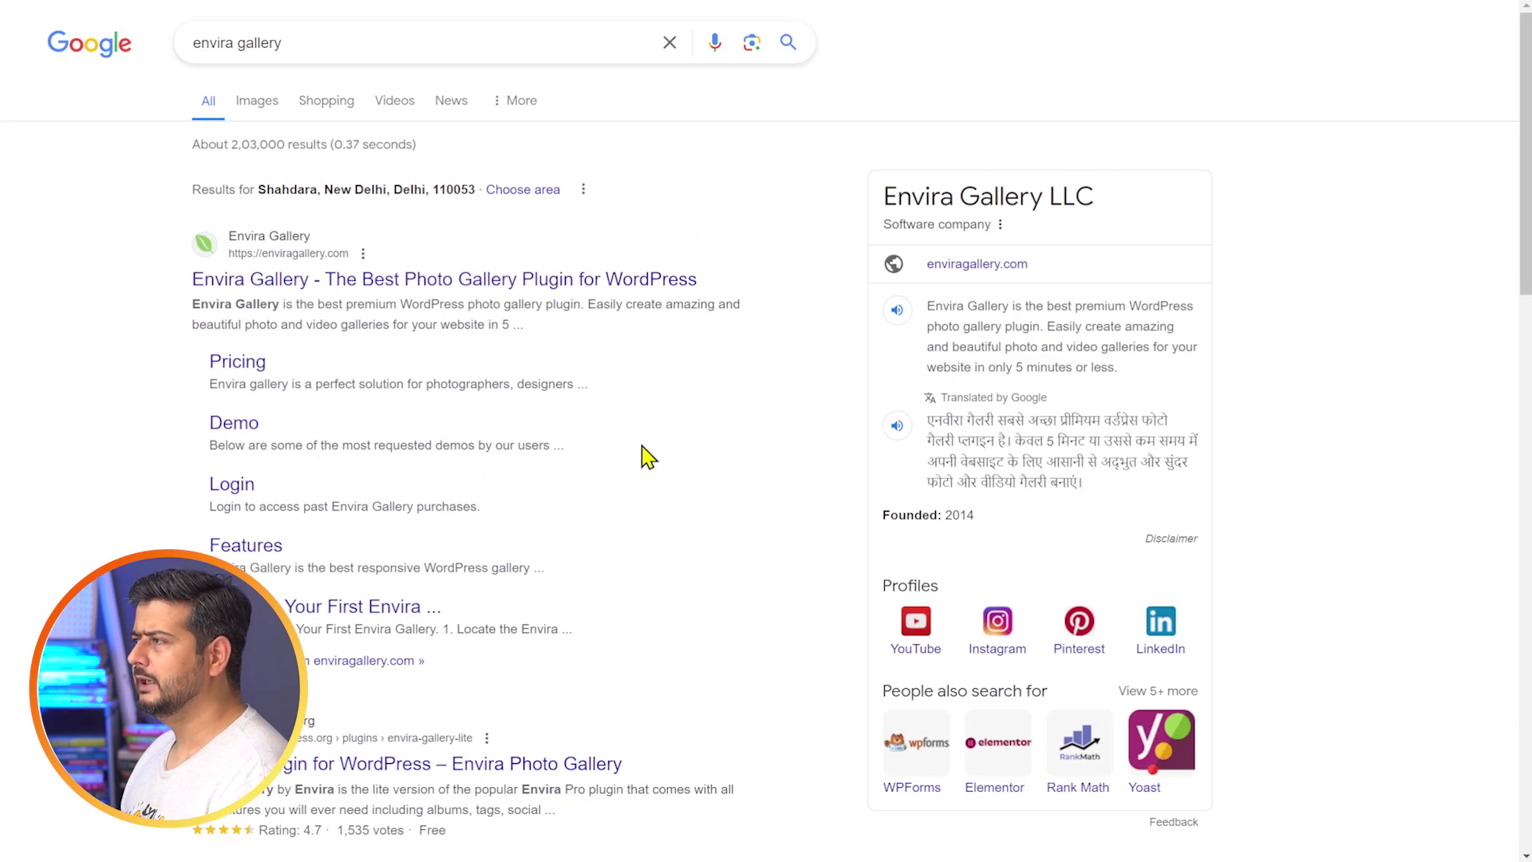
{"action": "left_click", "coordinate": [353, 292]}
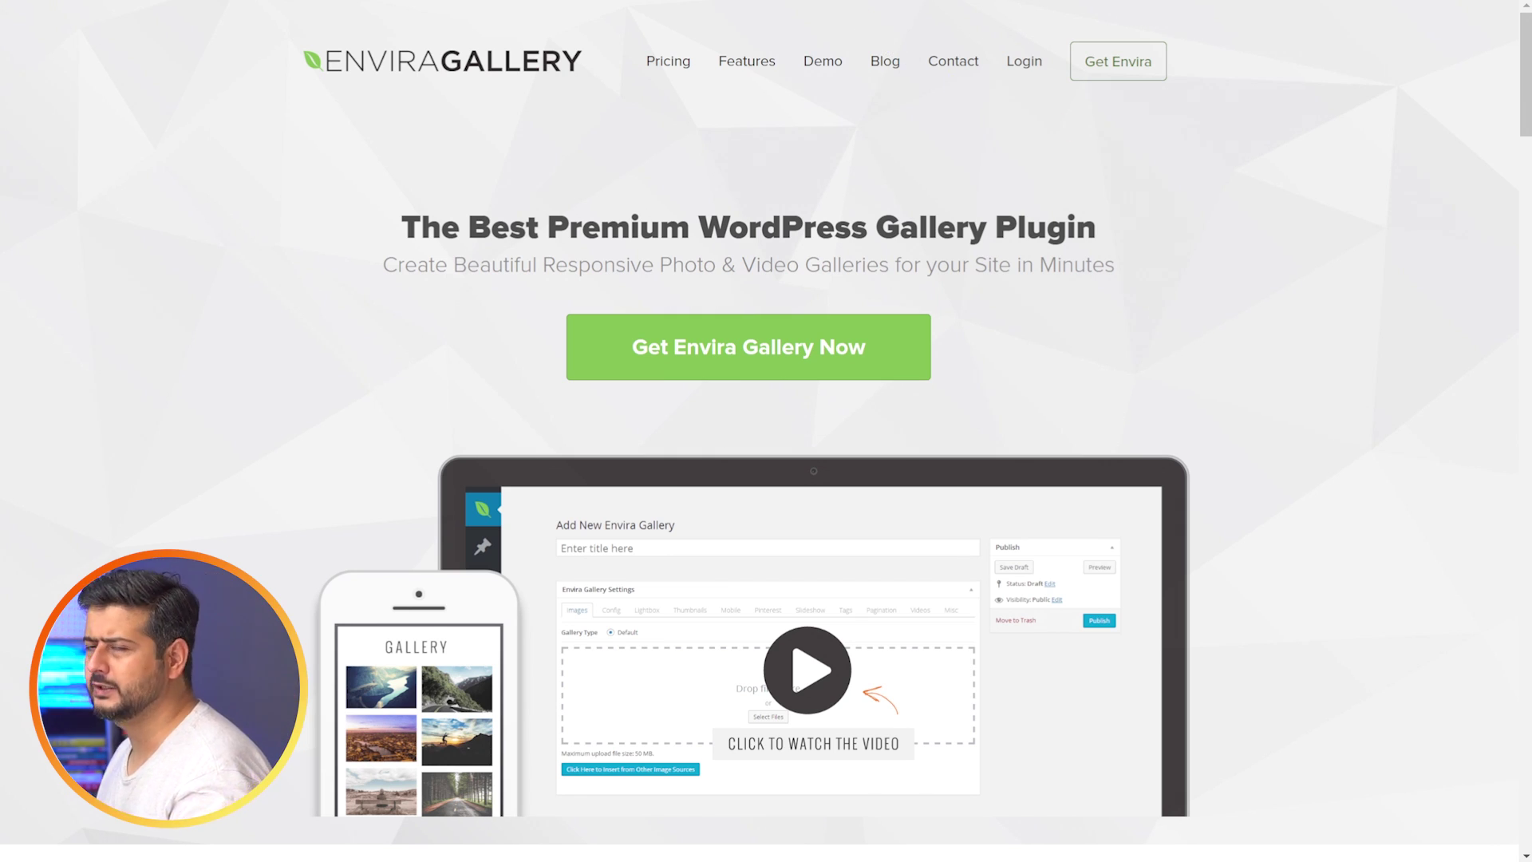
{"action": "left_click", "coordinate": [510, 3]}
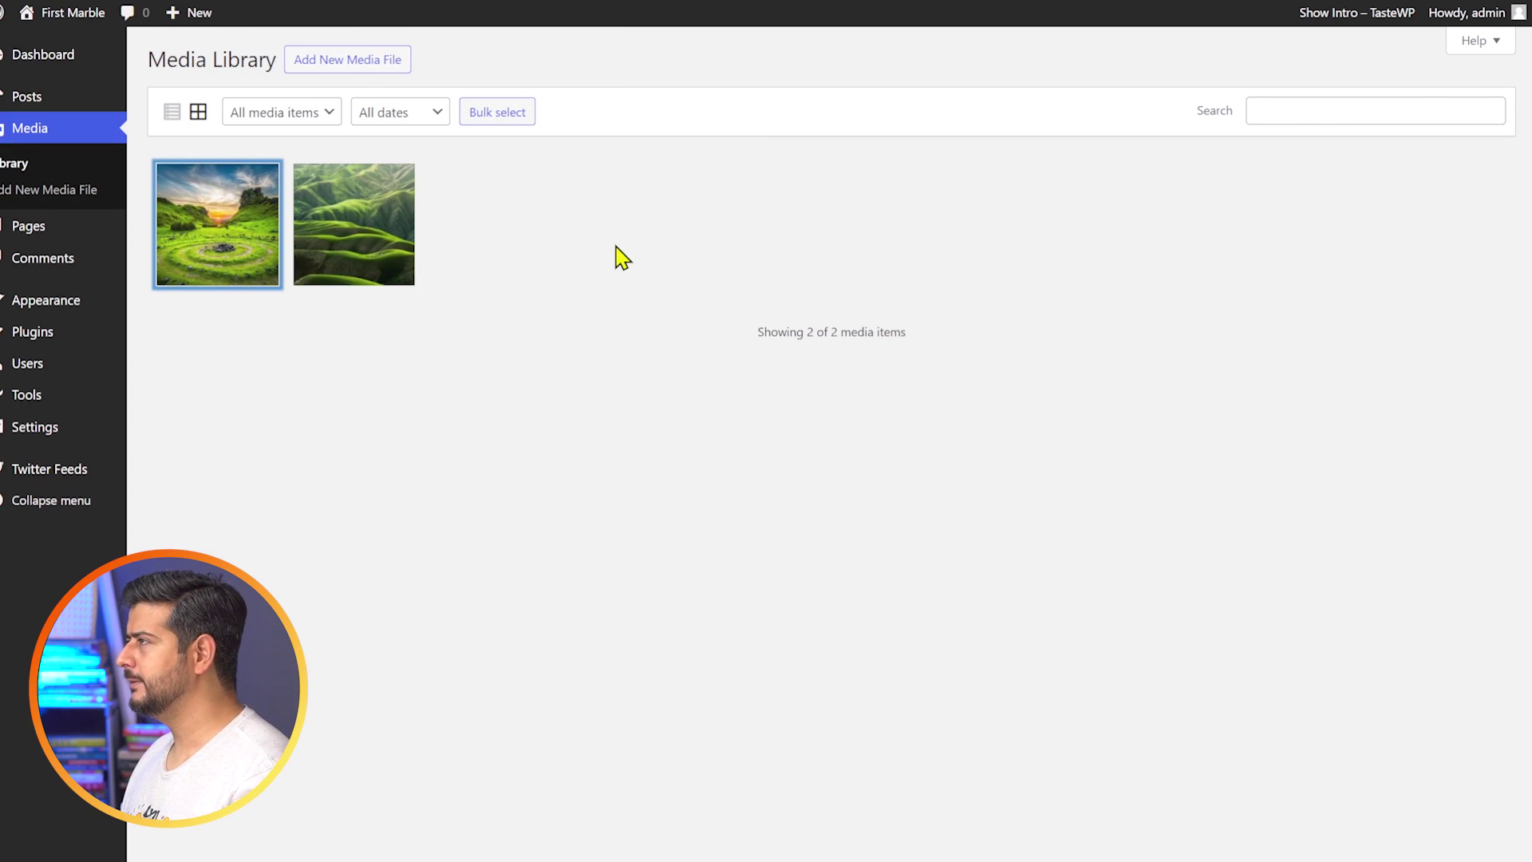
{"action": "key", "text": "ctrl+Tab"}
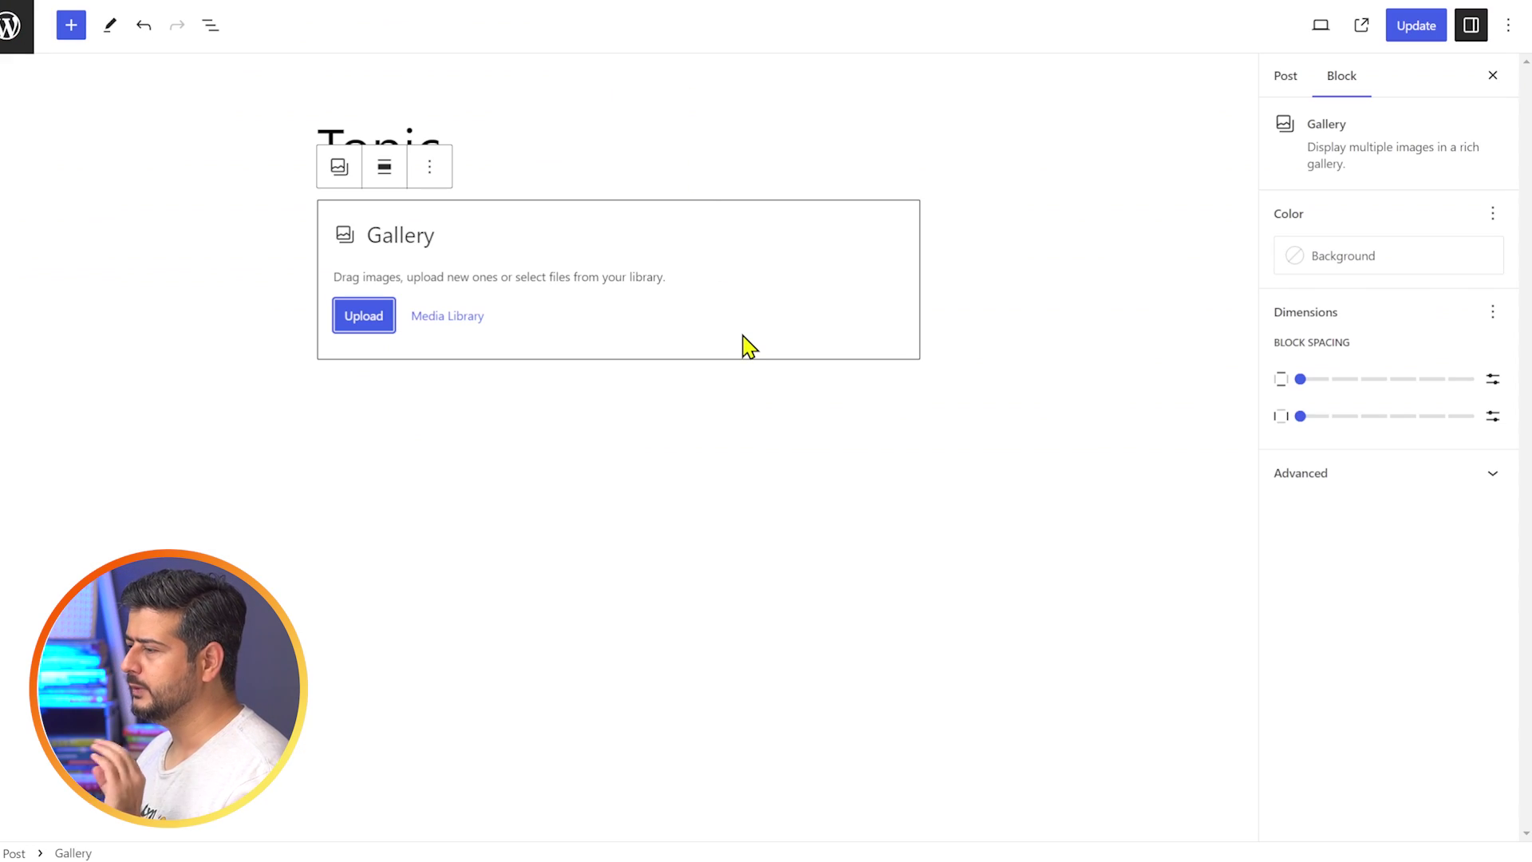
Create a new gallery from the green hills and stone circle sunset images in the media library.
{"action": "left_click", "coordinate": [471, 318]}
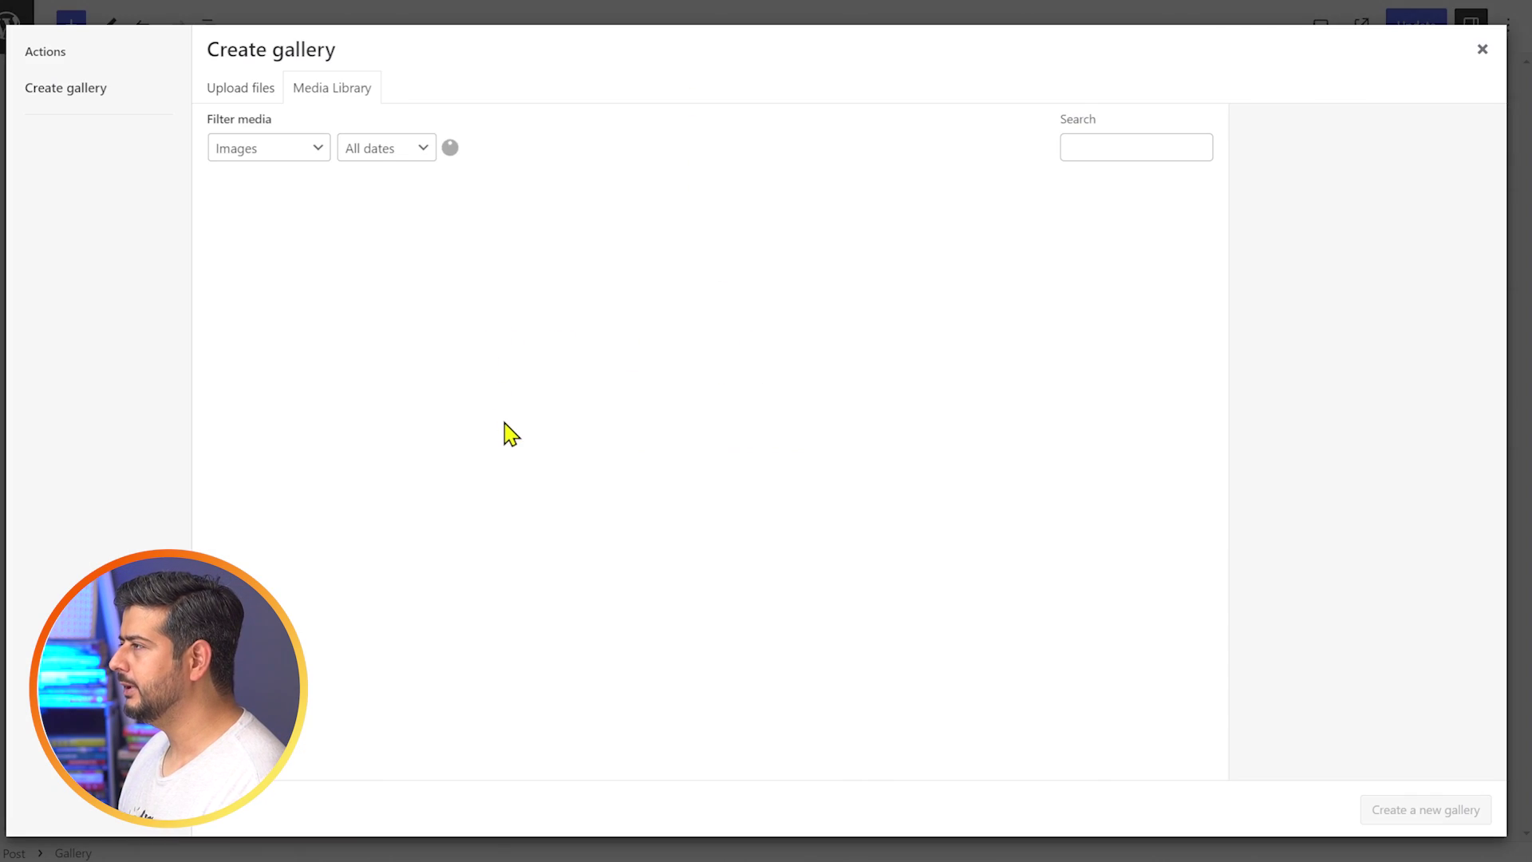
{"action": "left_click", "coordinate": [420, 275]}
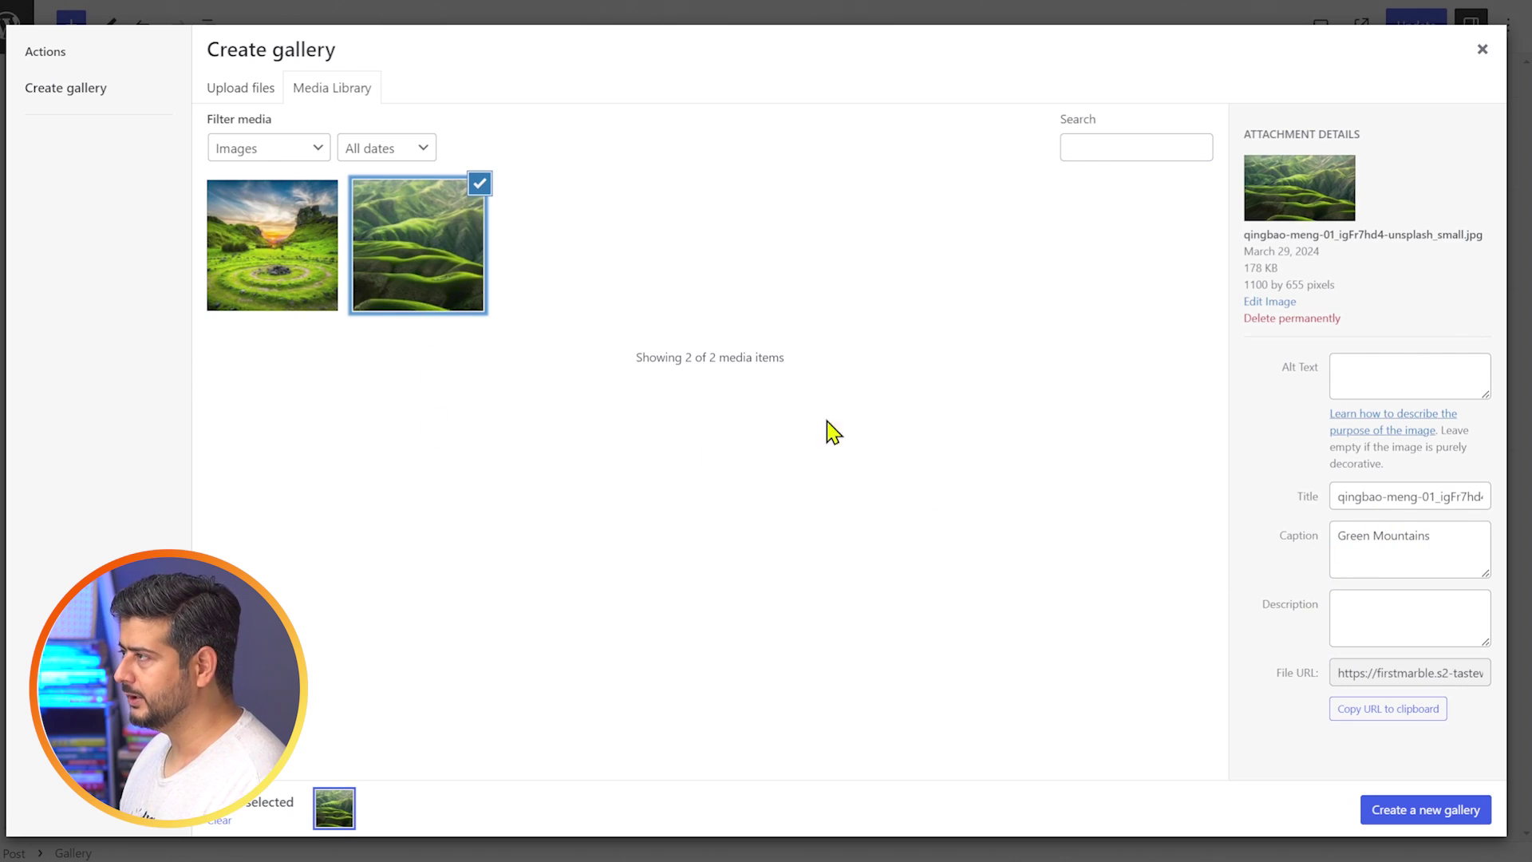
{"action": "left_click", "coordinate": [297, 254]}
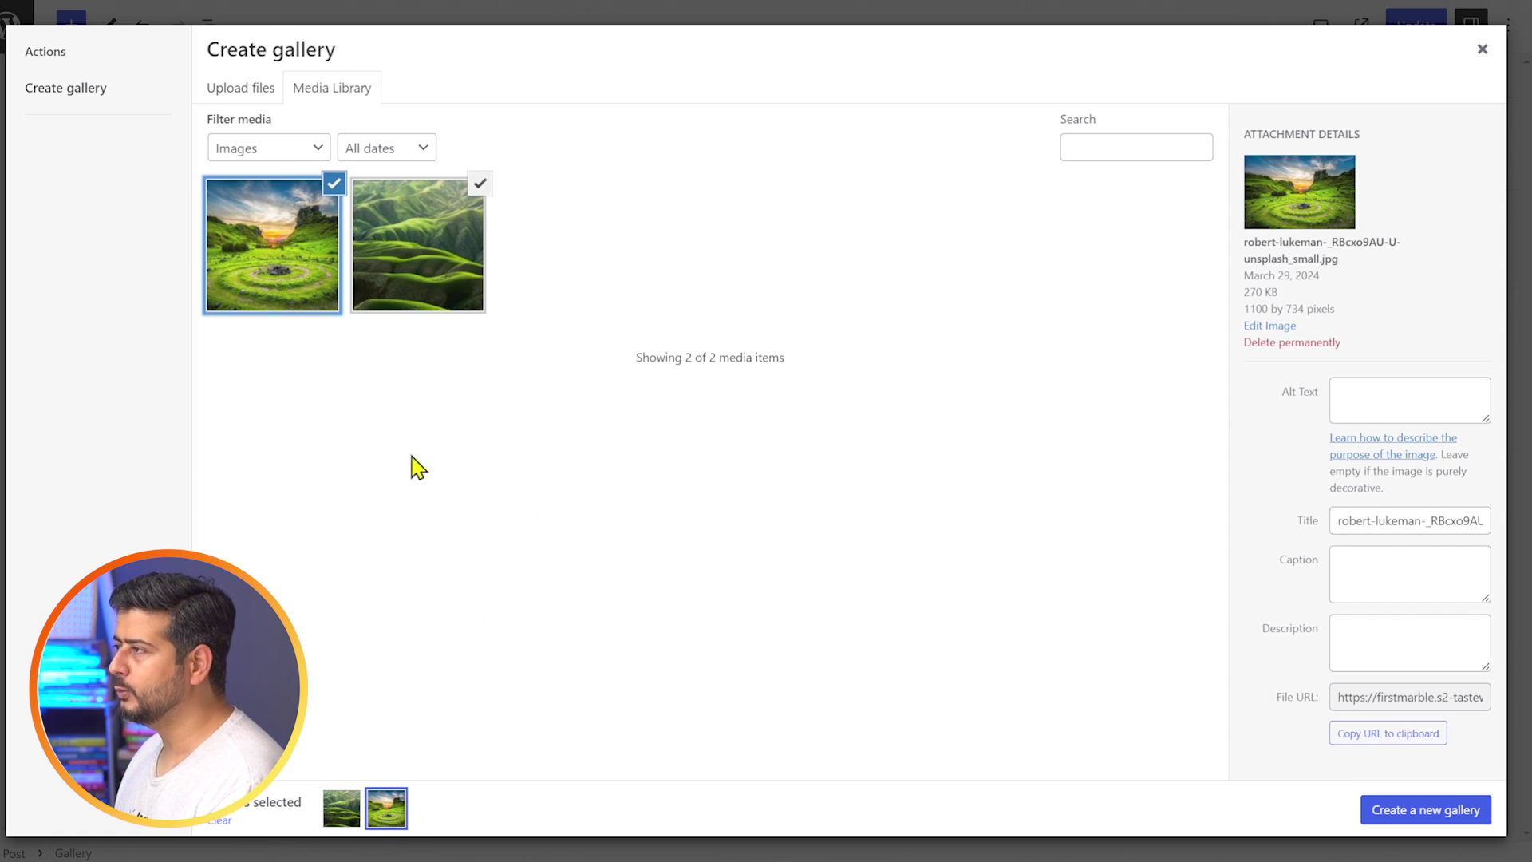
{"action": "left_click", "coordinate": [1429, 810]}
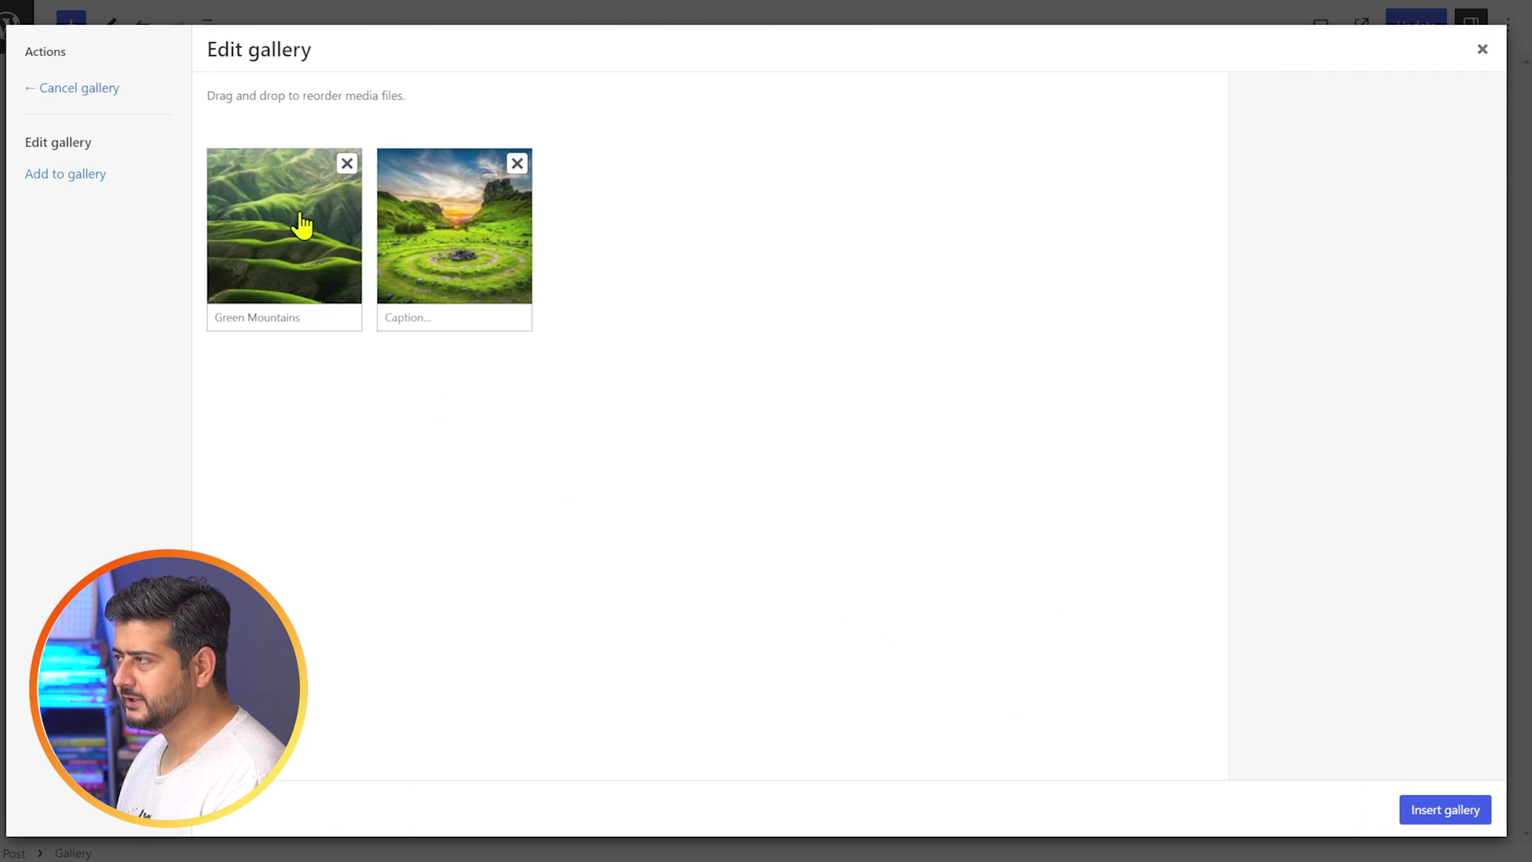
Caption the stone circle sunset image "Green Scenery" in the gallery and insert the gallery into the post.
{"action": "left_click", "coordinate": [433, 321]}
{"action": "type", "text": "Green Scenery"}
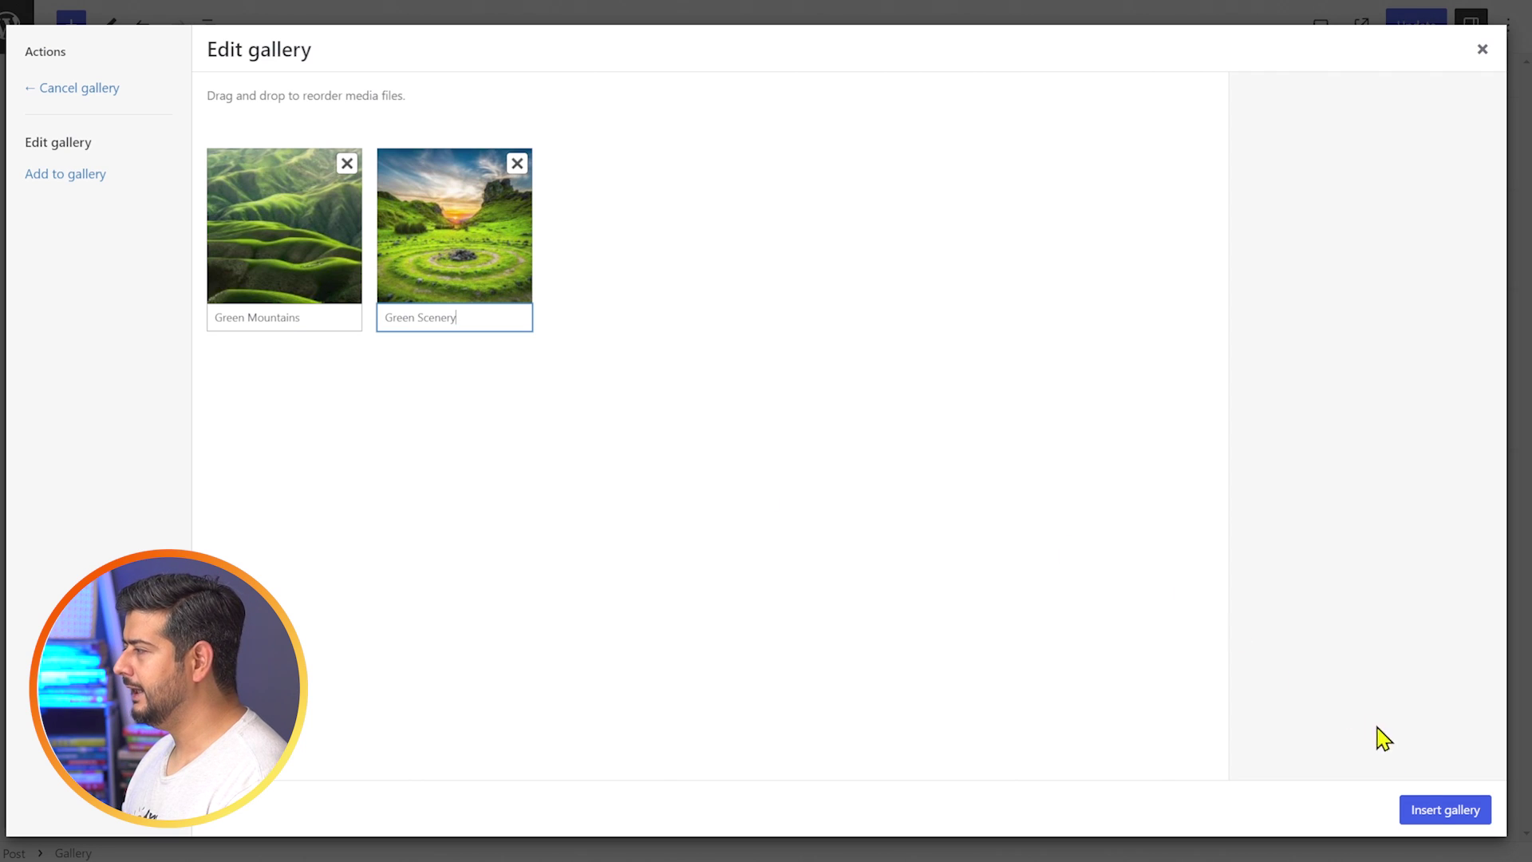
{"action": "left_click", "coordinate": [1433, 810]}
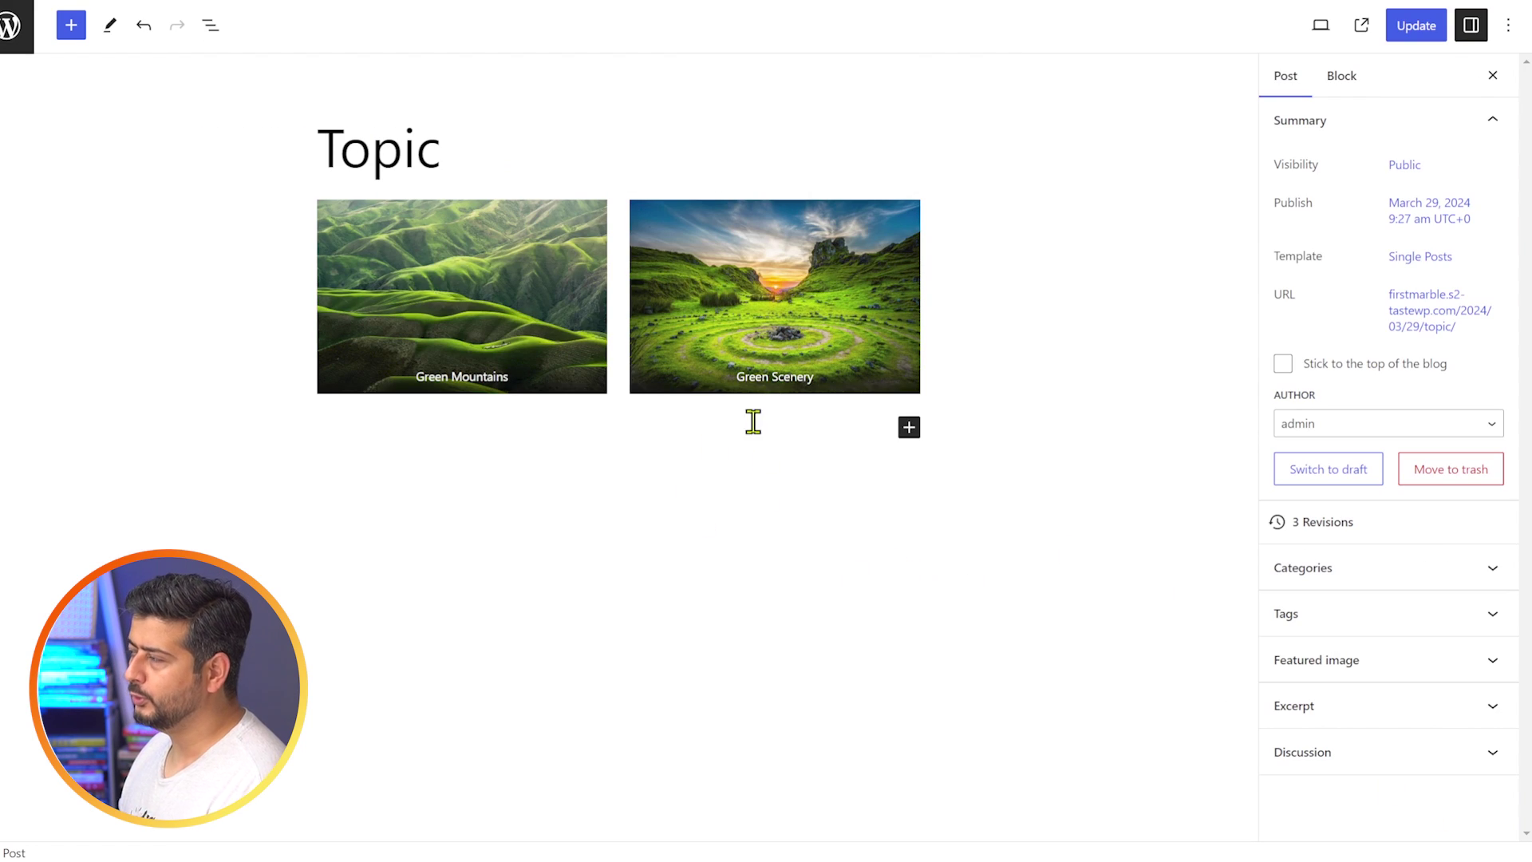
Update the post and check the stone circle sunset image's caption in its media library attachment details.
{"action": "left_click", "coordinate": [1420, 36]}
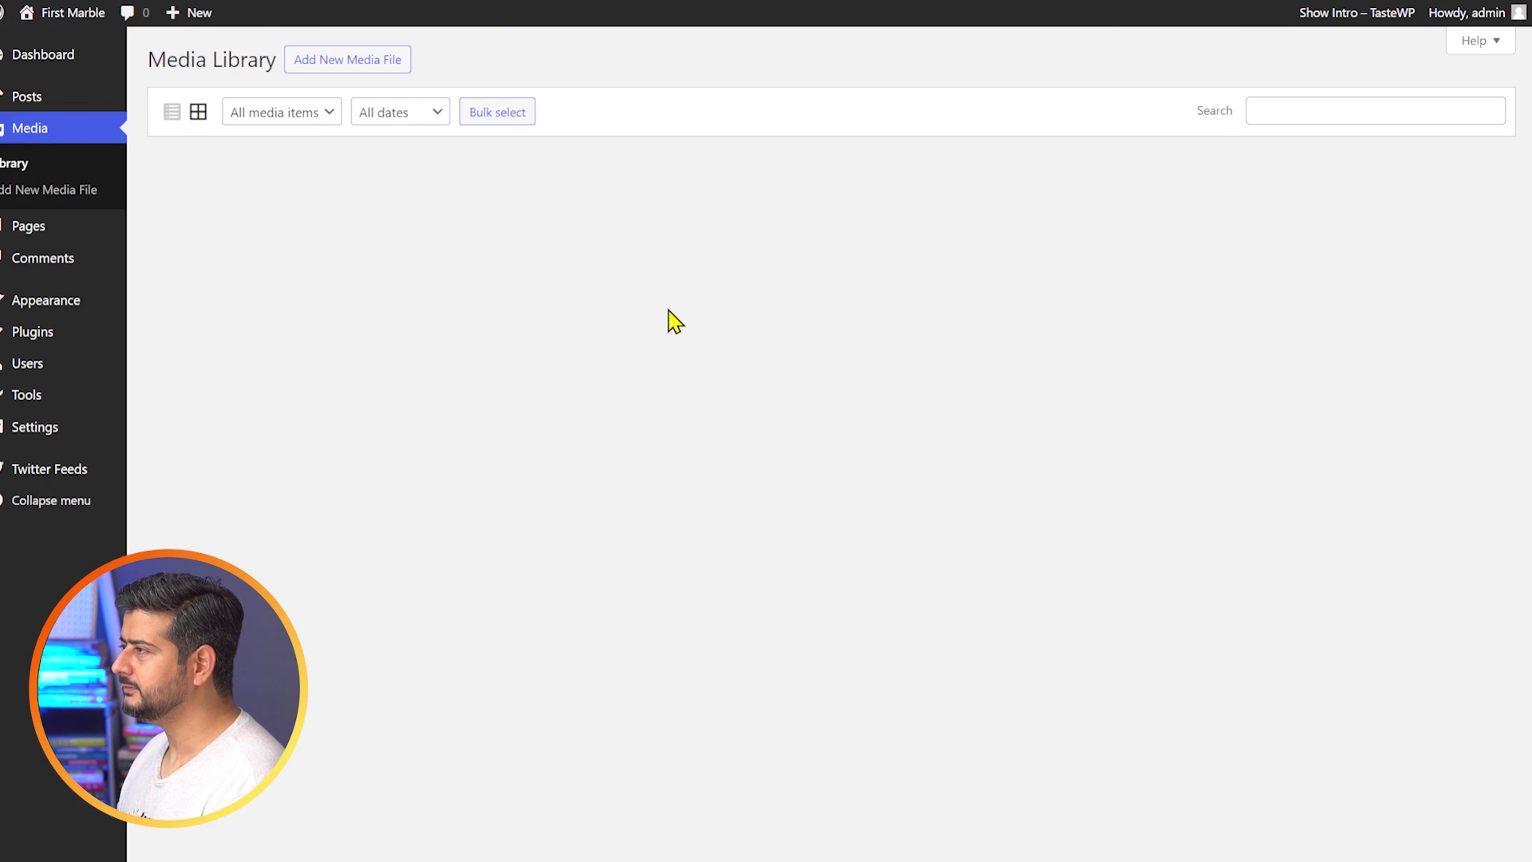
{"action": "left_click", "coordinate": [239, 249]}
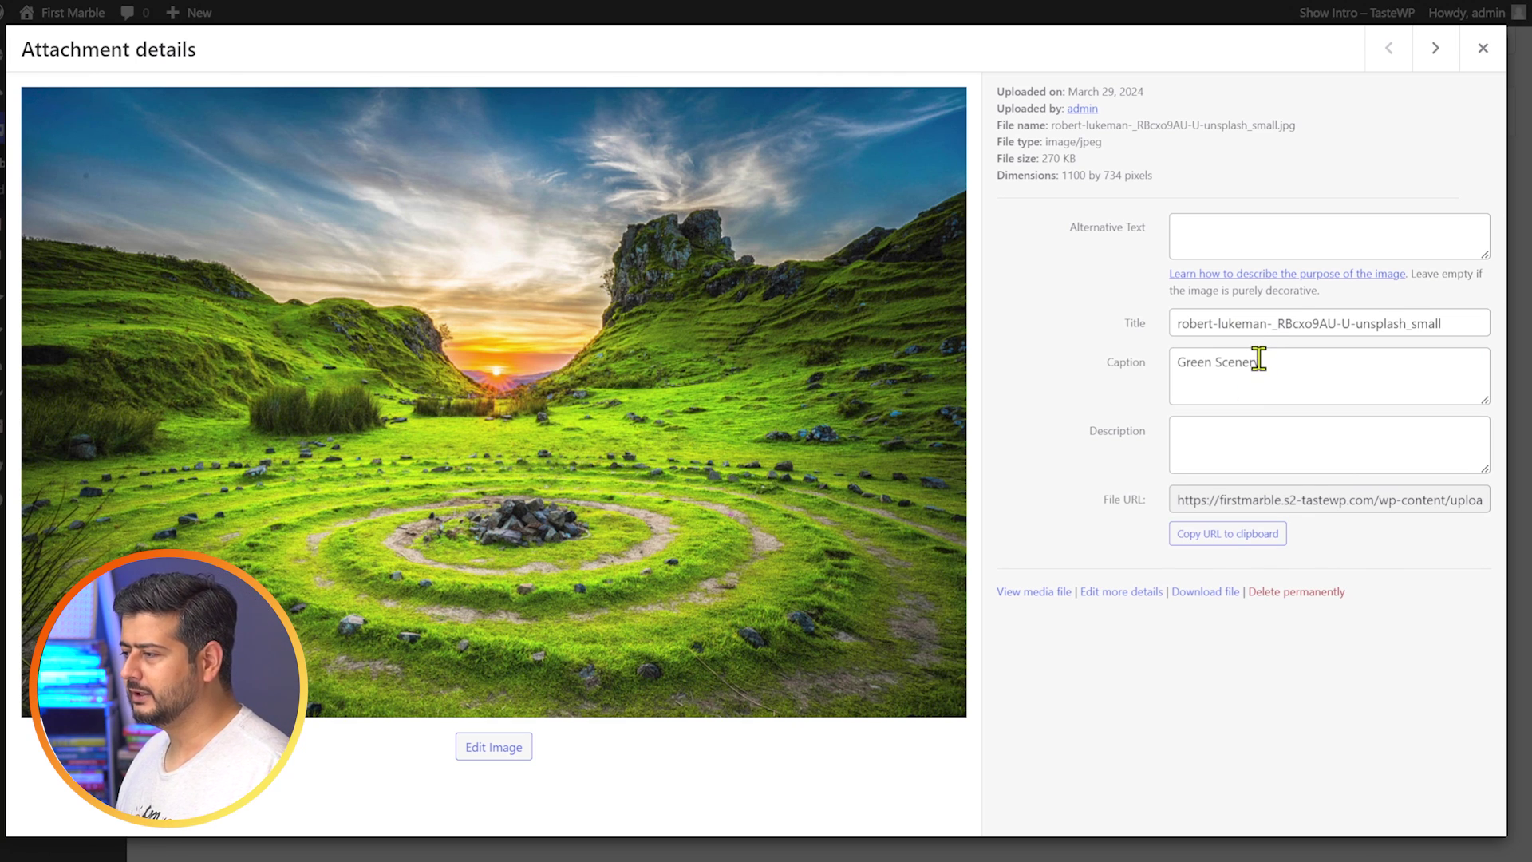
{"action": "left_click", "coordinate": [1483, 50]}
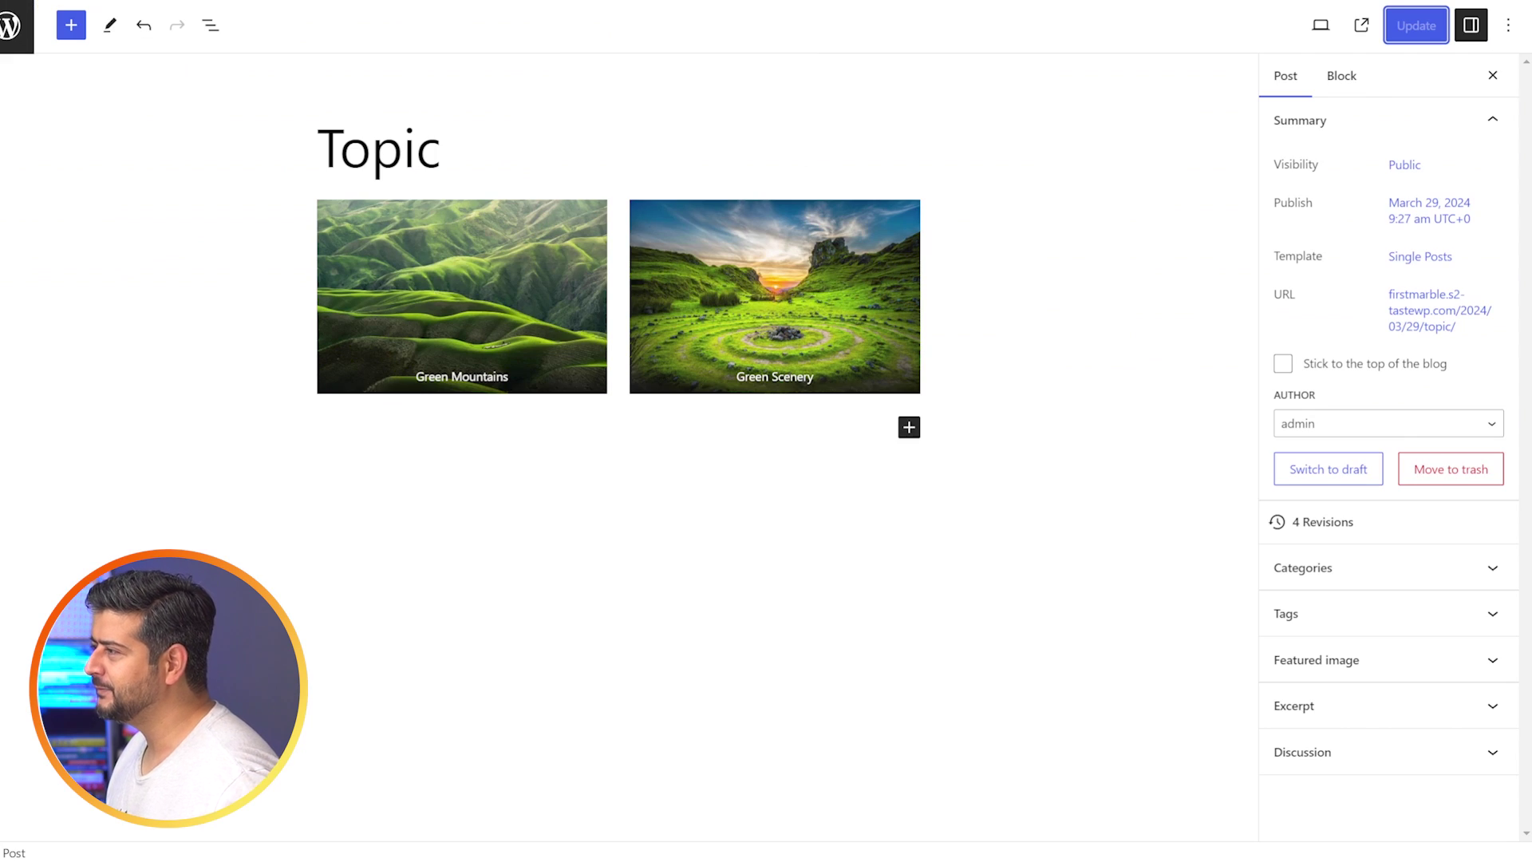
Clear the caption text of the green hills image in the post's gallery.
{"action": "double_click", "coordinate": [484, 377]}
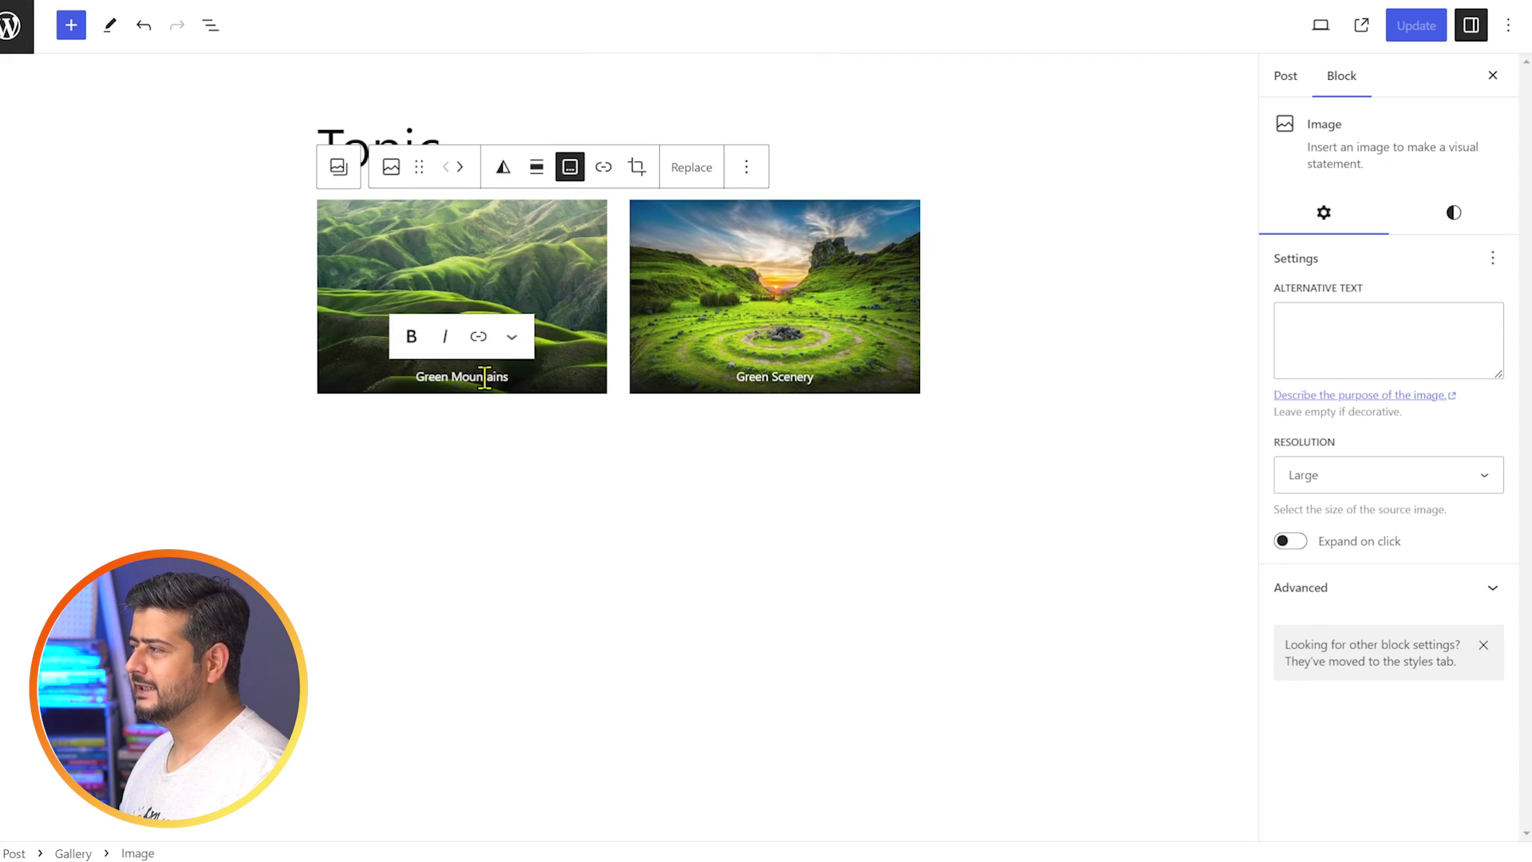
{"action": "key", "text": "BackSpace"}
{"action": "key", "text": "BackSpace"}
{"action": "key", "text": "BackSpace"}
{"action": "key", "text": "BackSpace"}
{"action": "key", "text": "BackSpace"}
{"action": "key", "text": "BackSpace"}
{"action": "key", "text": "BackSpace"}
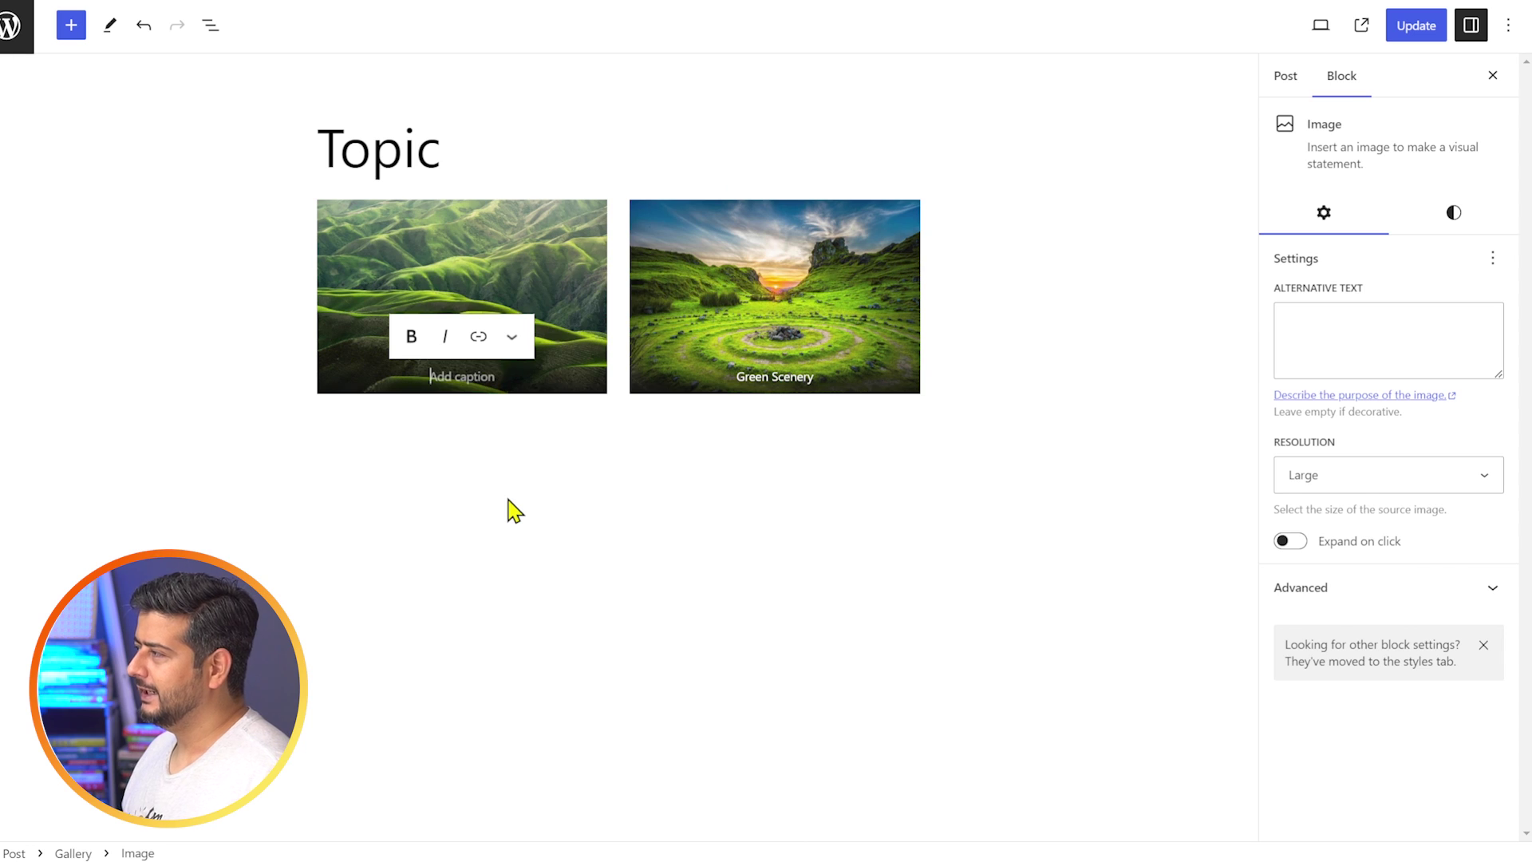
{"action": "left_click", "coordinate": [515, 511]}
Turn the caption back on for the gallery's green hills image and enter "Green Mountains".
{"action": "left_click", "coordinate": [410, 355]}
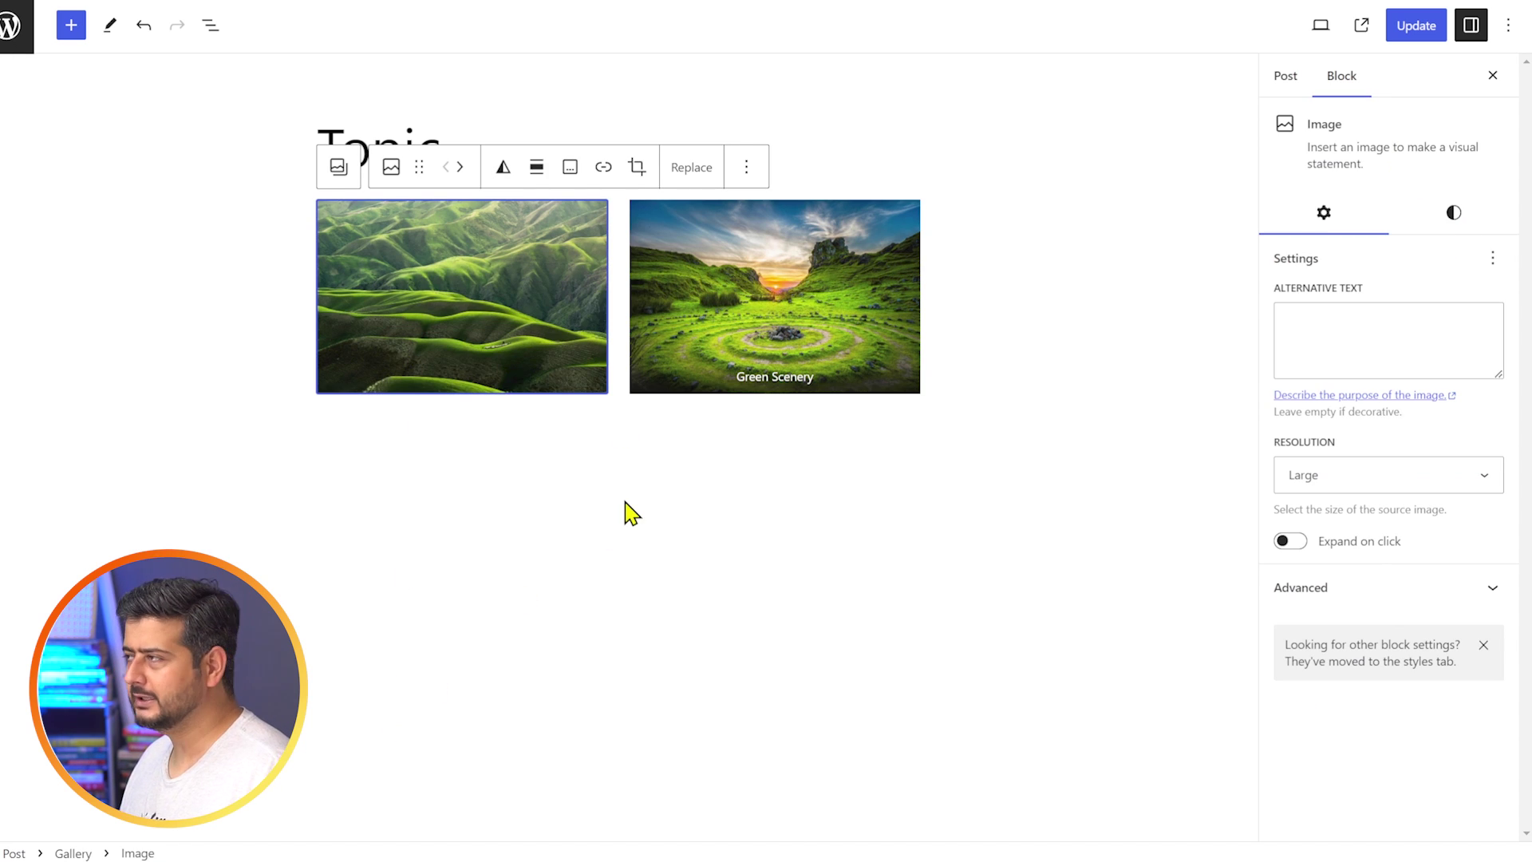
{"action": "left_click", "coordinate": [571, 167]}
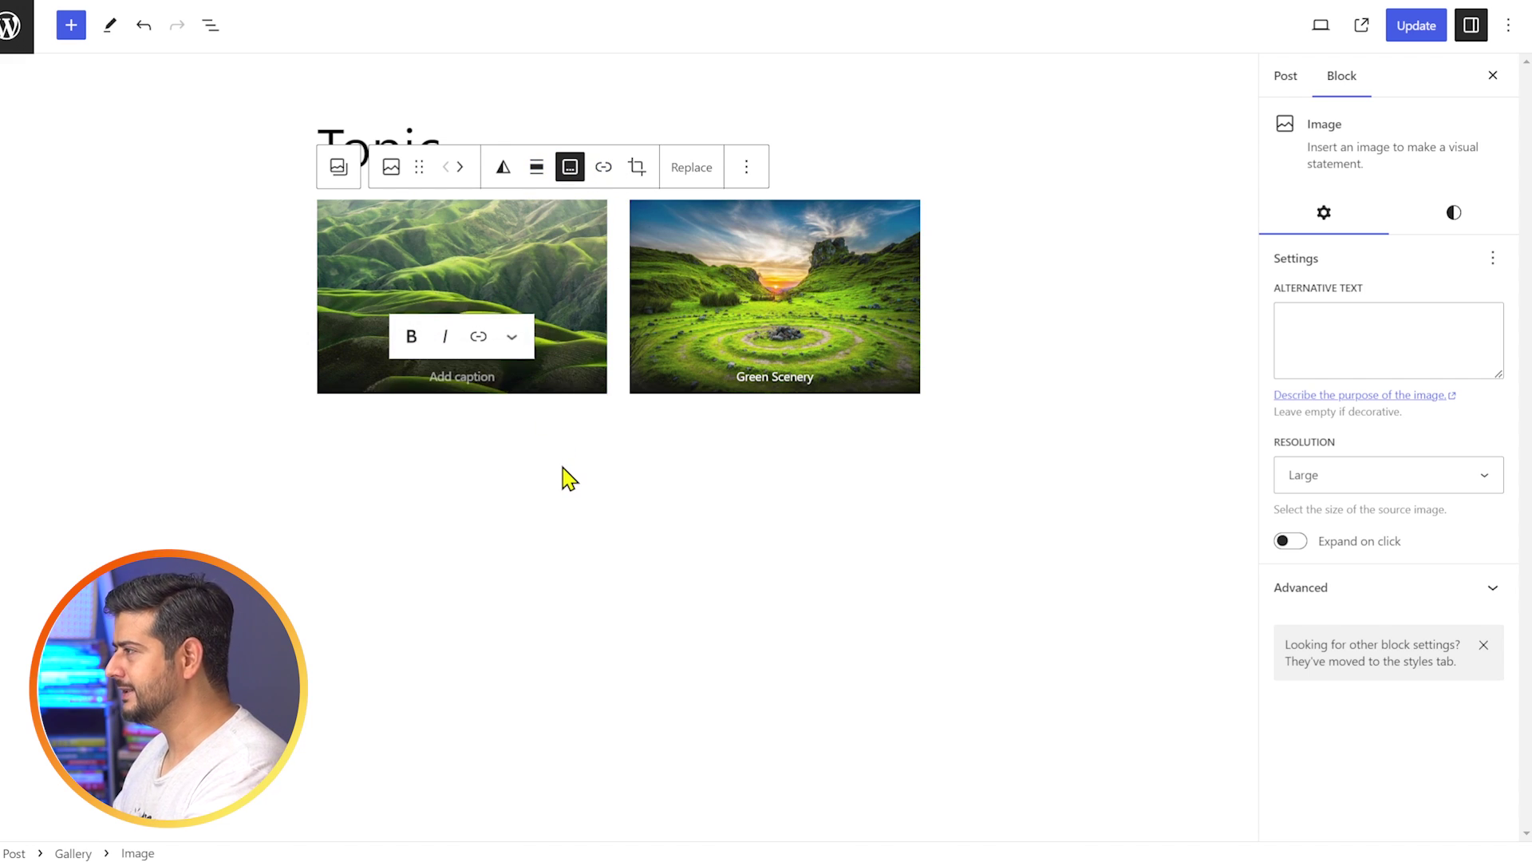
{"action": "type", "text": "Gr"}
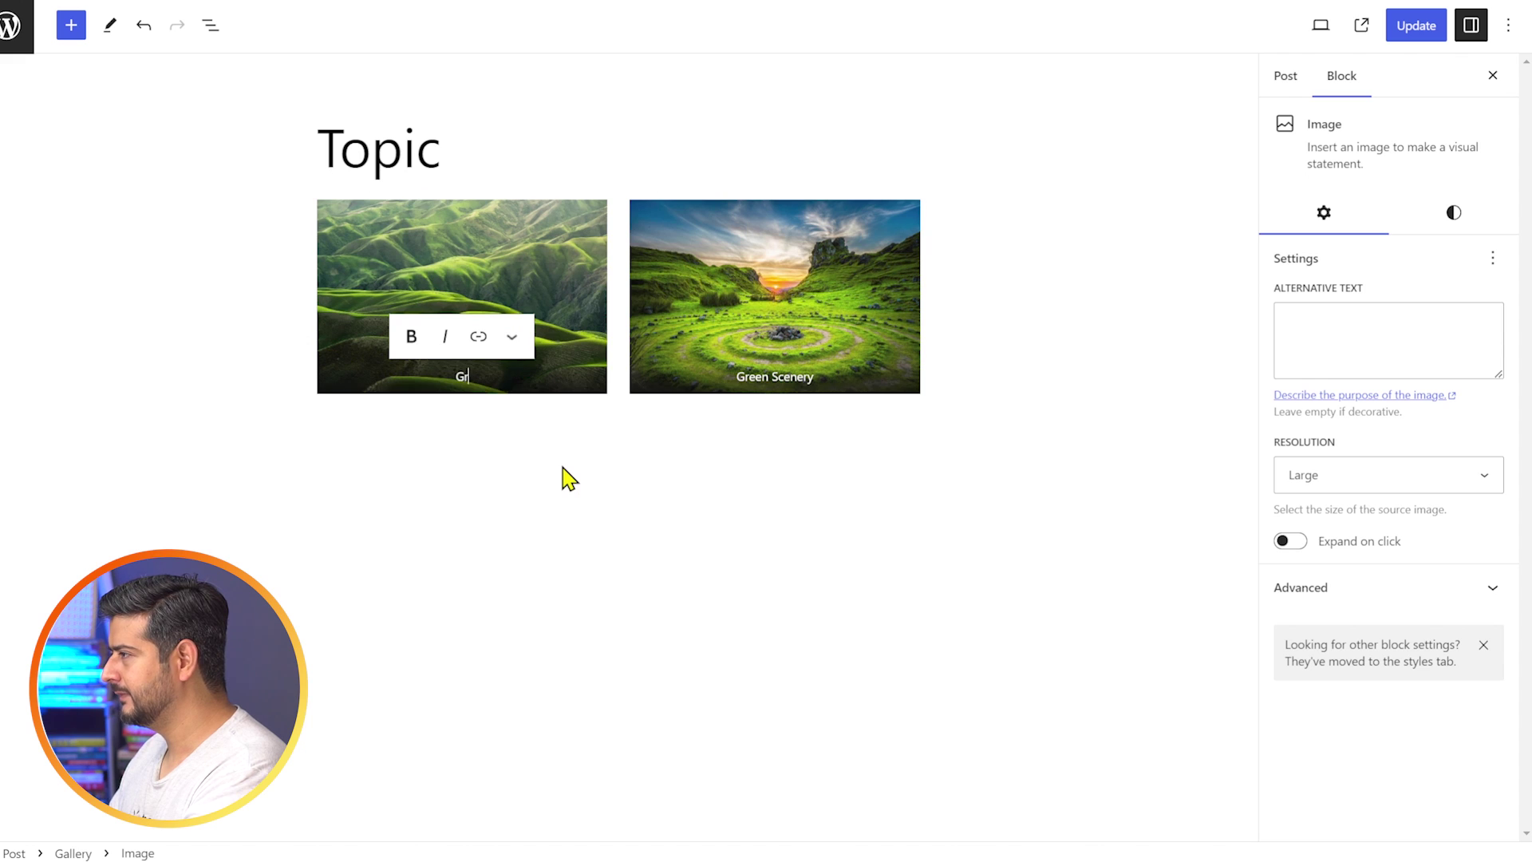
{"action": "type", "text": "een Mountains"}
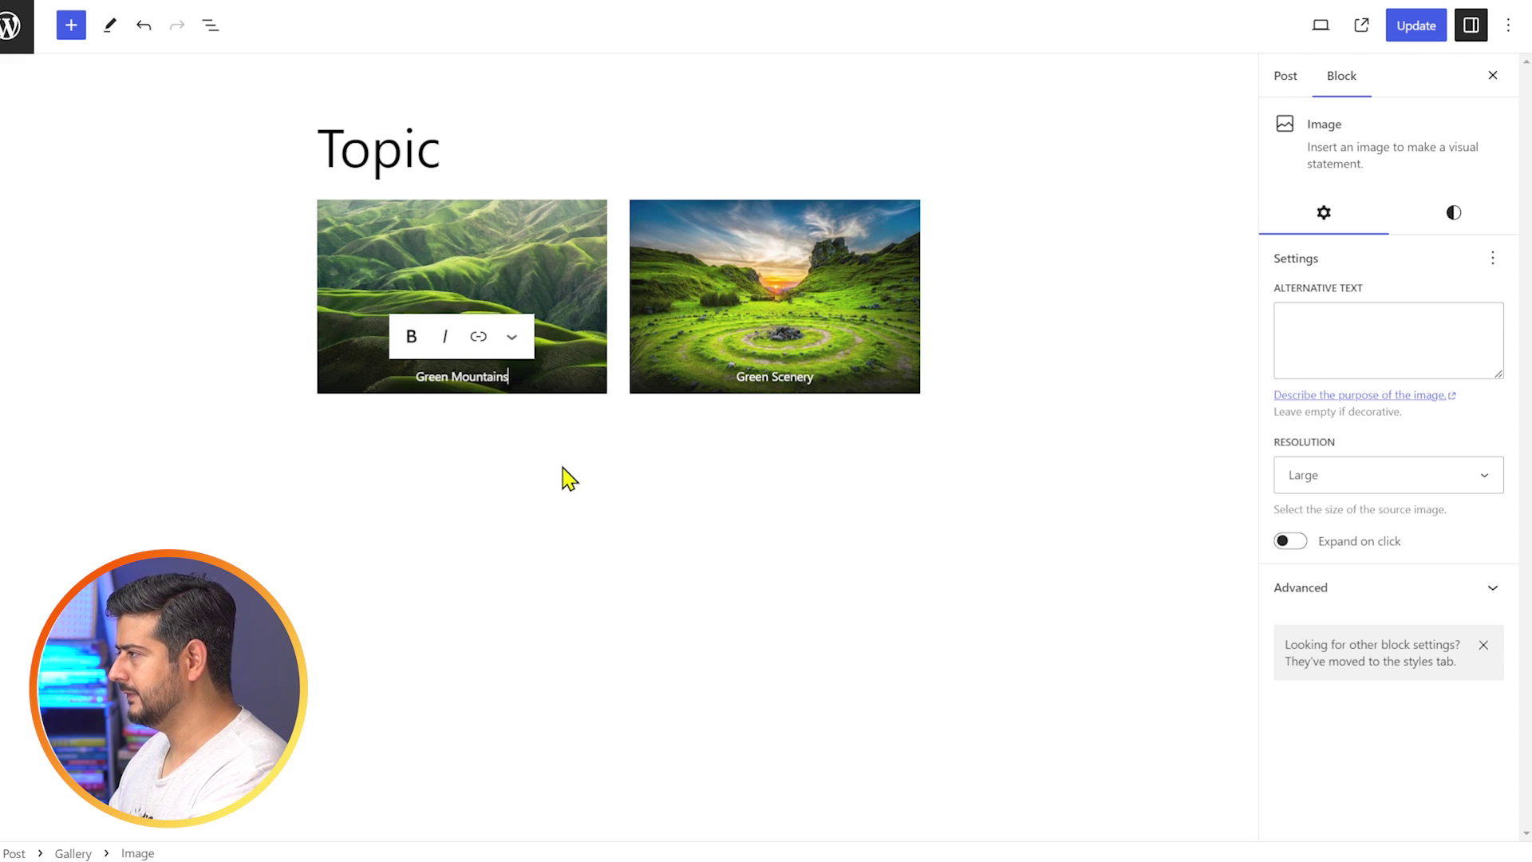
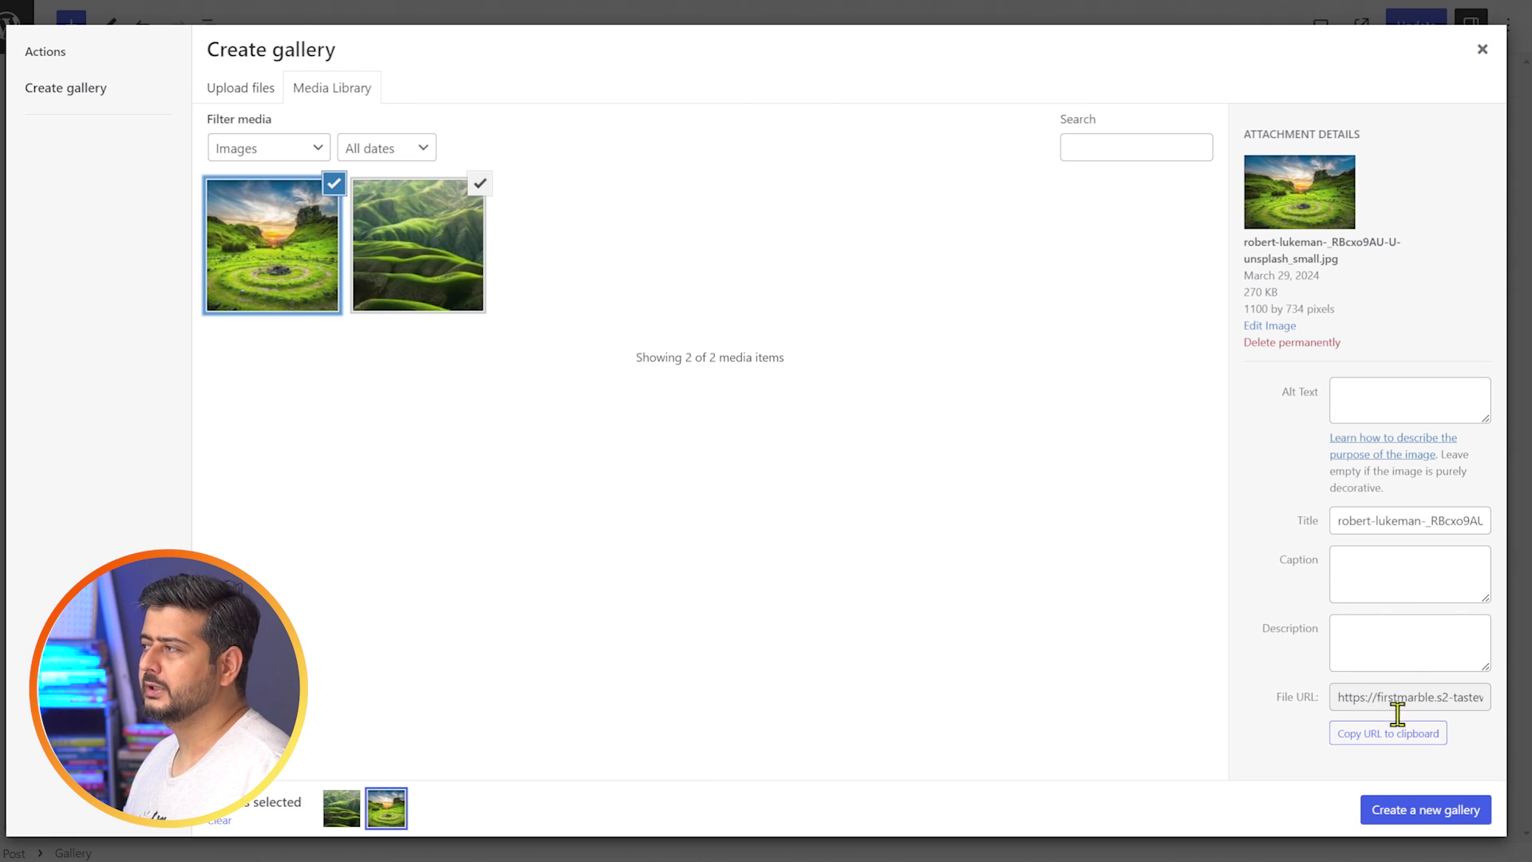
Create a new gallery from the two selected images without adding captions and insert it into the post.
{"action": "left_click", "coordinate": [1422, 826]}
{"action": "left_click", "coordinate": [1446, 810]}
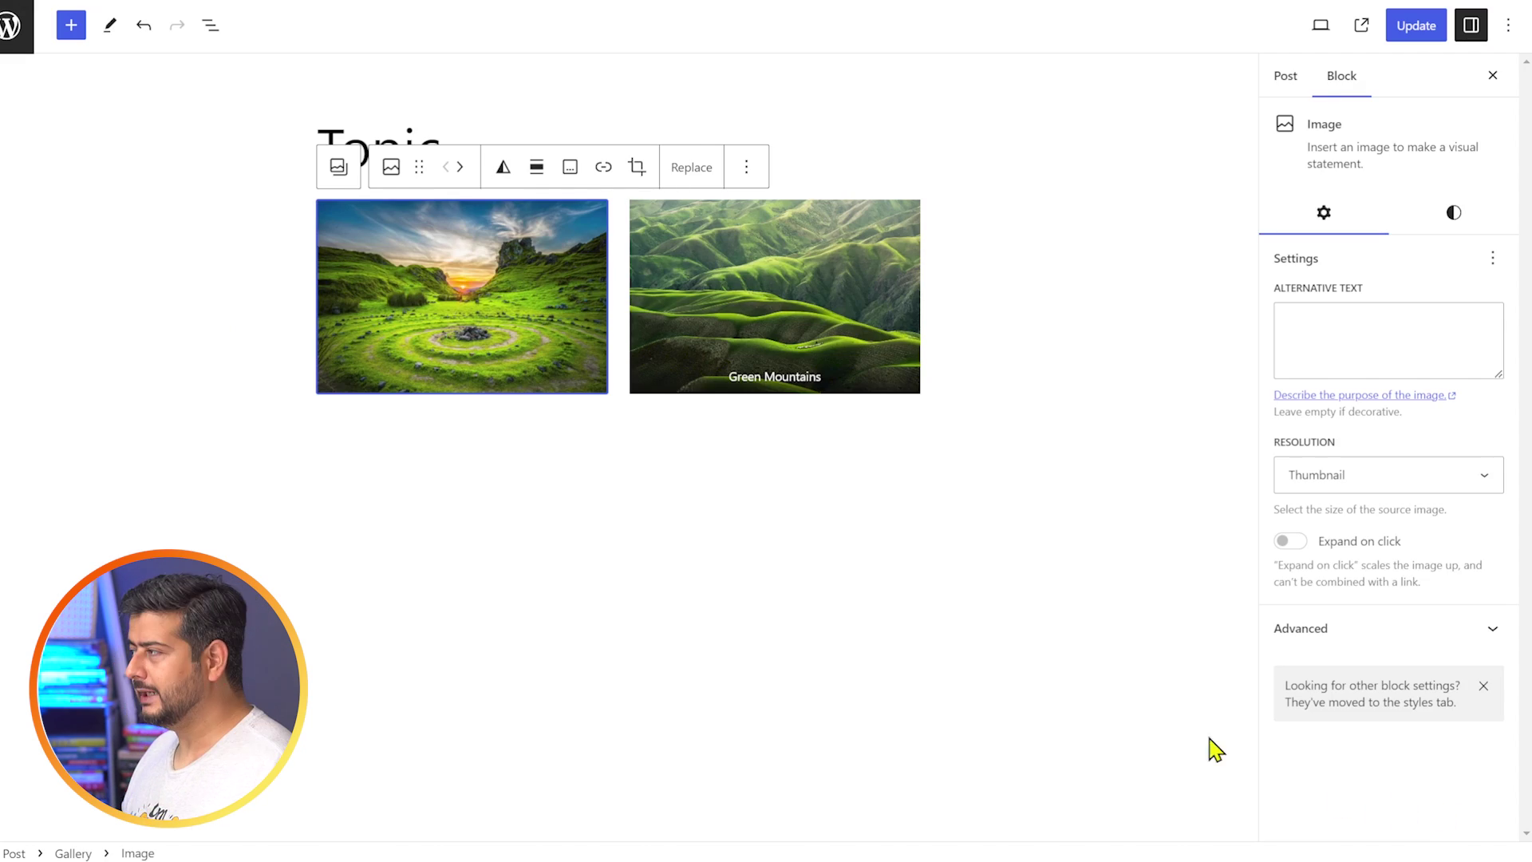
{"action": "left_click", "coordinate": [950, 649]}
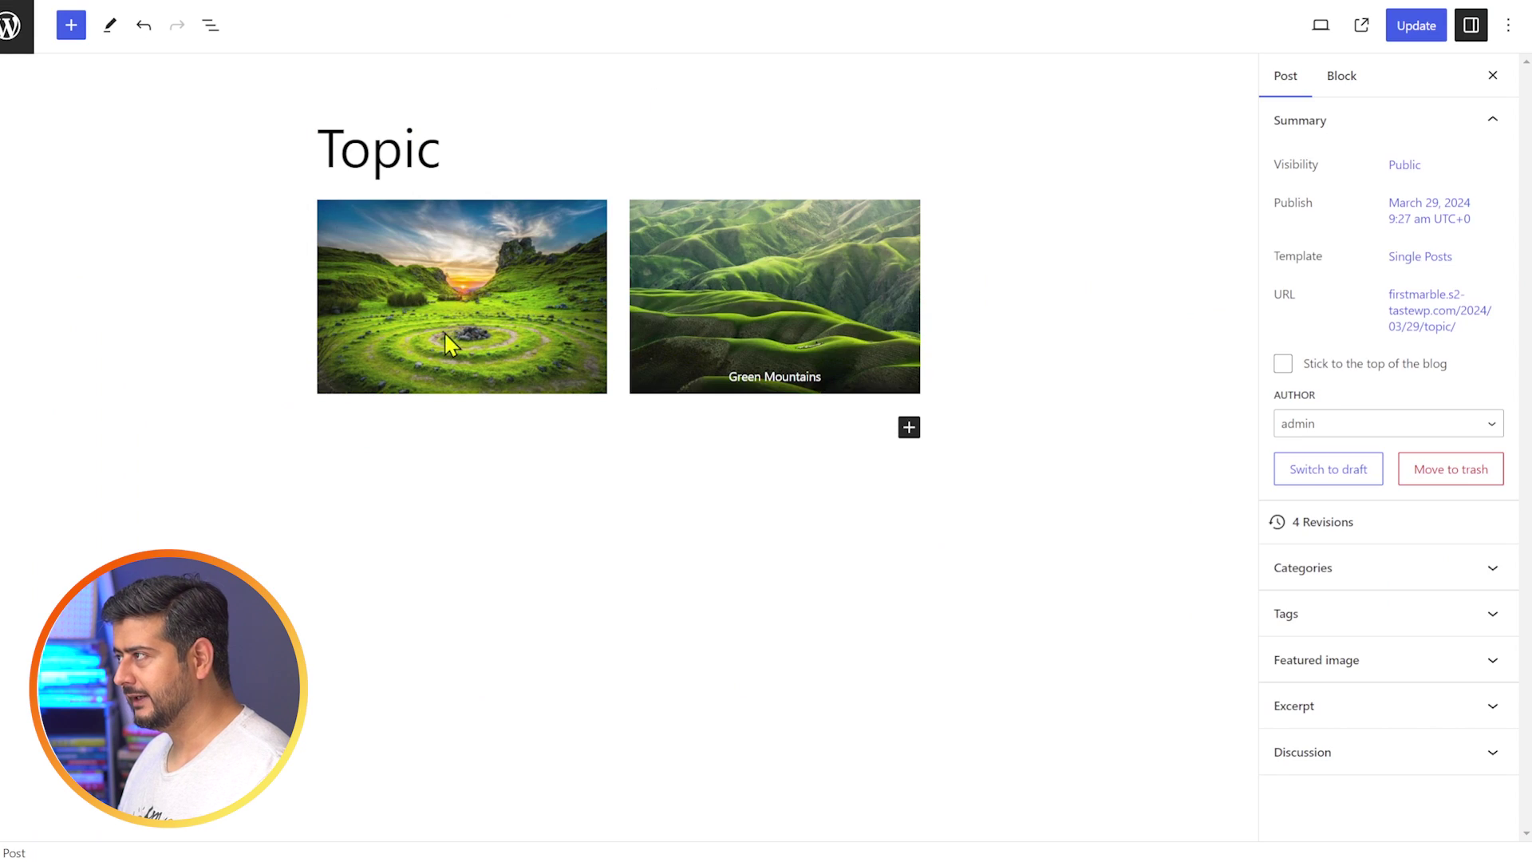
Add the caption "Green Scenery" to the stone circle sunset image in the gallery and update the post.
{"action": "left_click", "coordinate": [450, 311]}
{"action": "left_click", "coordinate": [568, 175]}
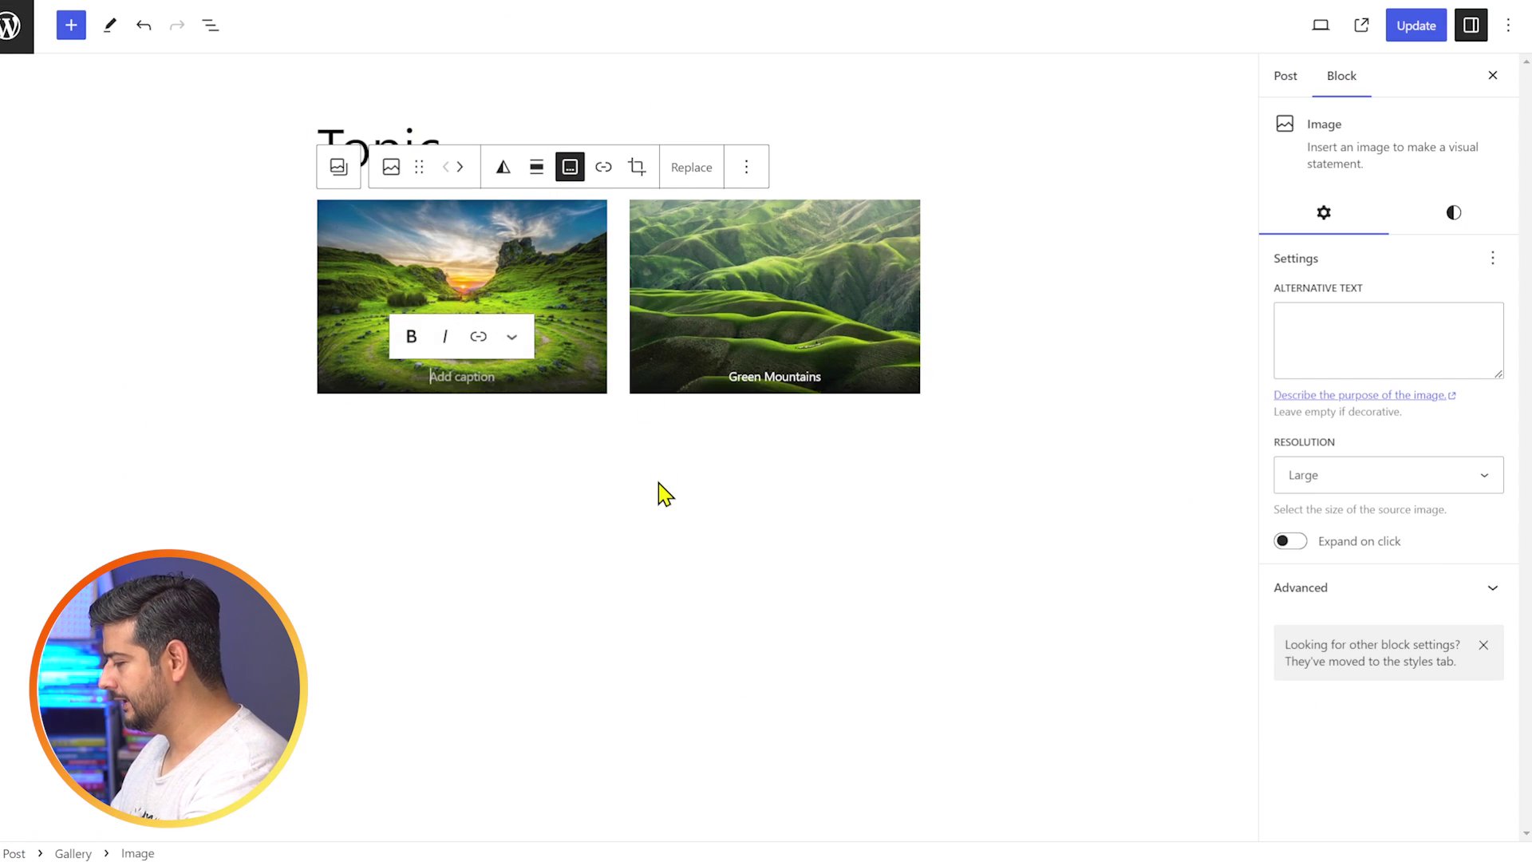
{"action": "type", "text": "Green"}
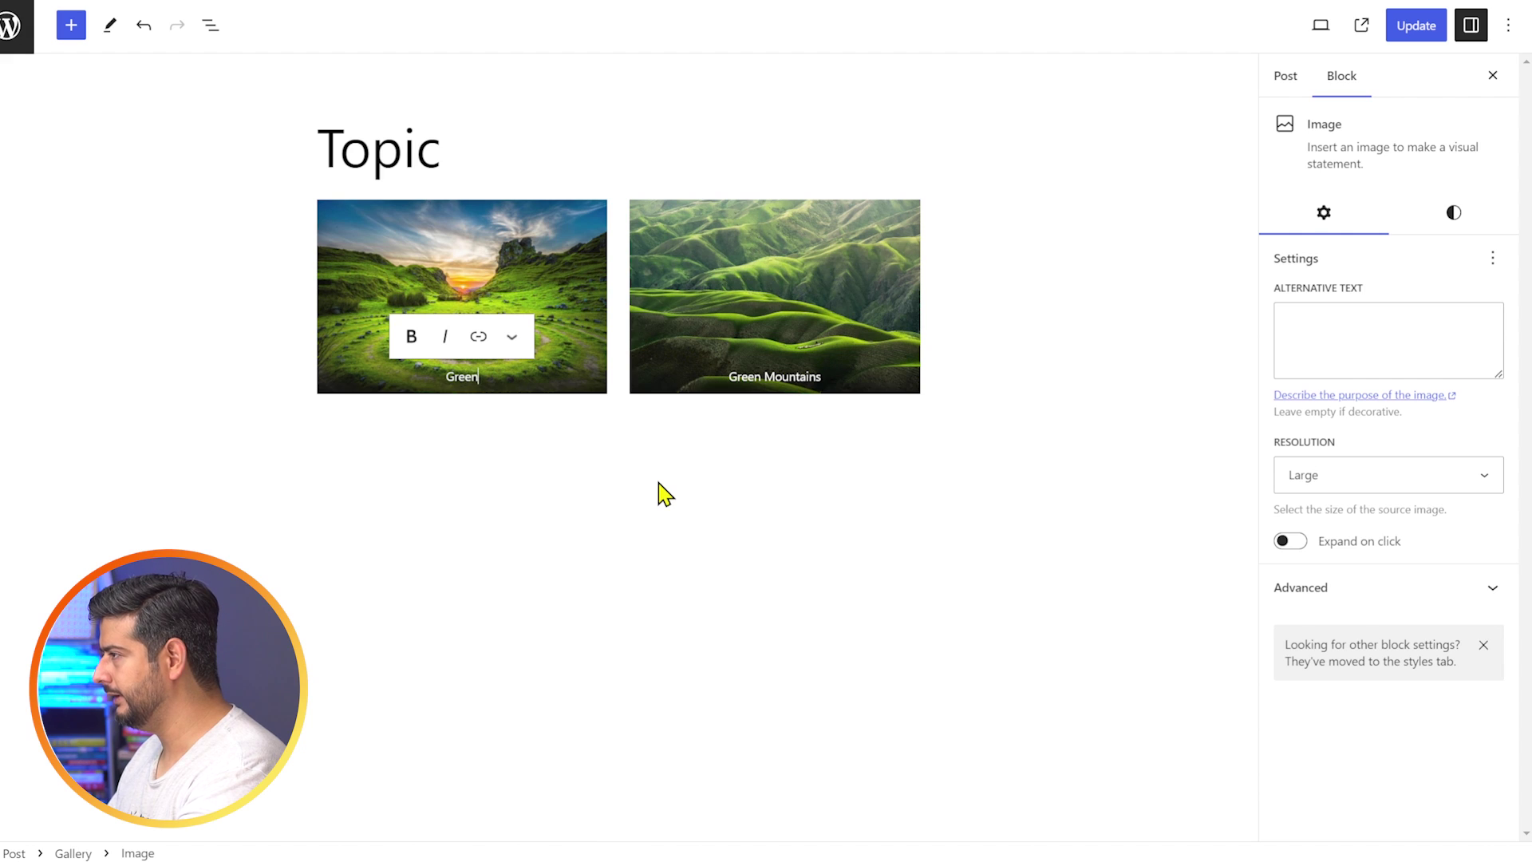
{"action": "type", "text": " Scenery"}
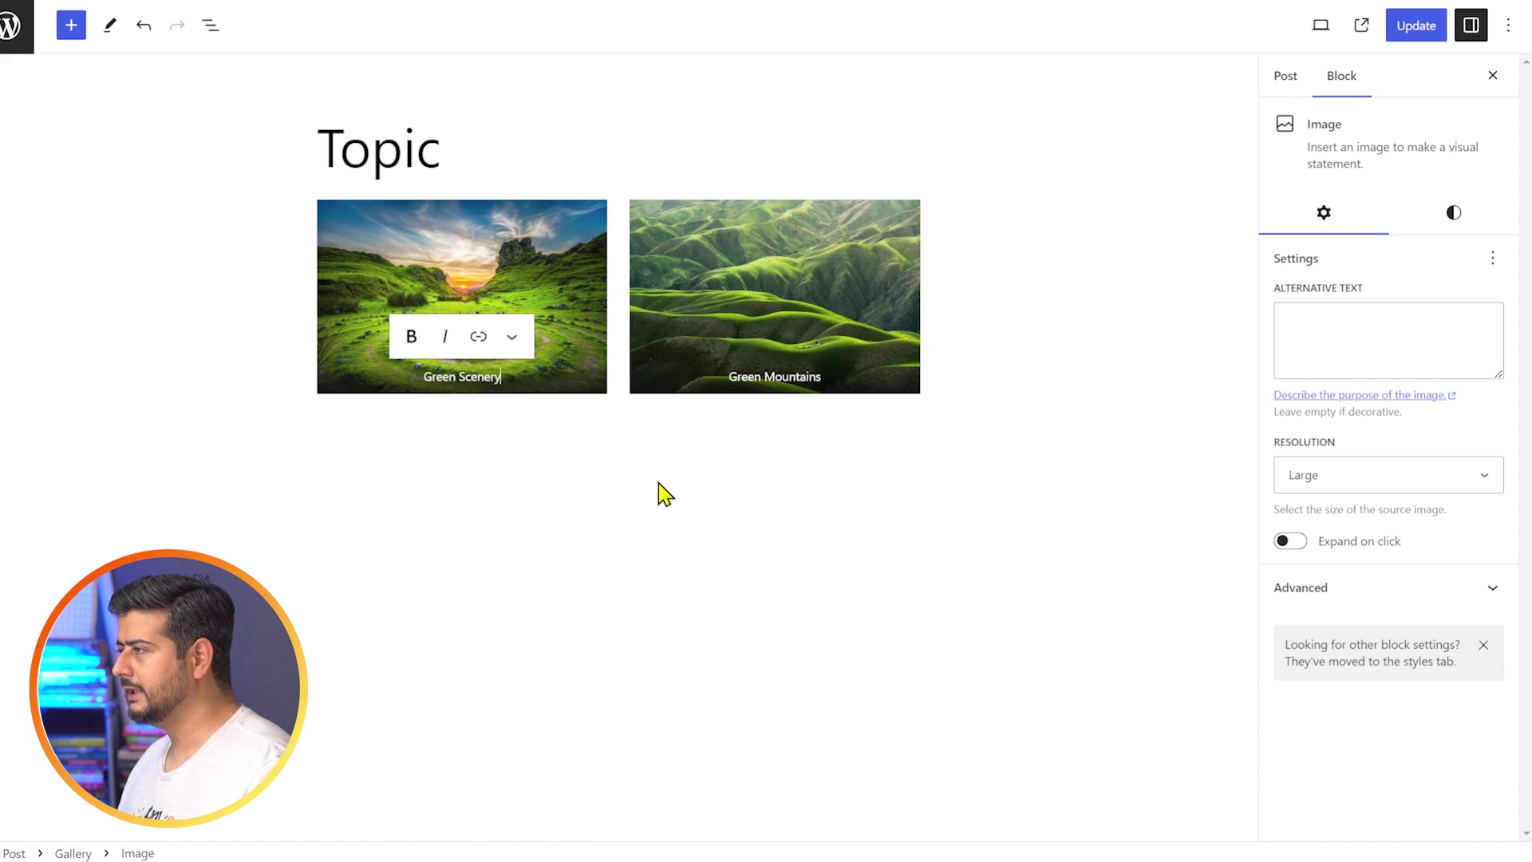
{"action": "left_click", "coordinate": [661, 491]}
{"action": "left_click", "coordinate": [1414, 28]}
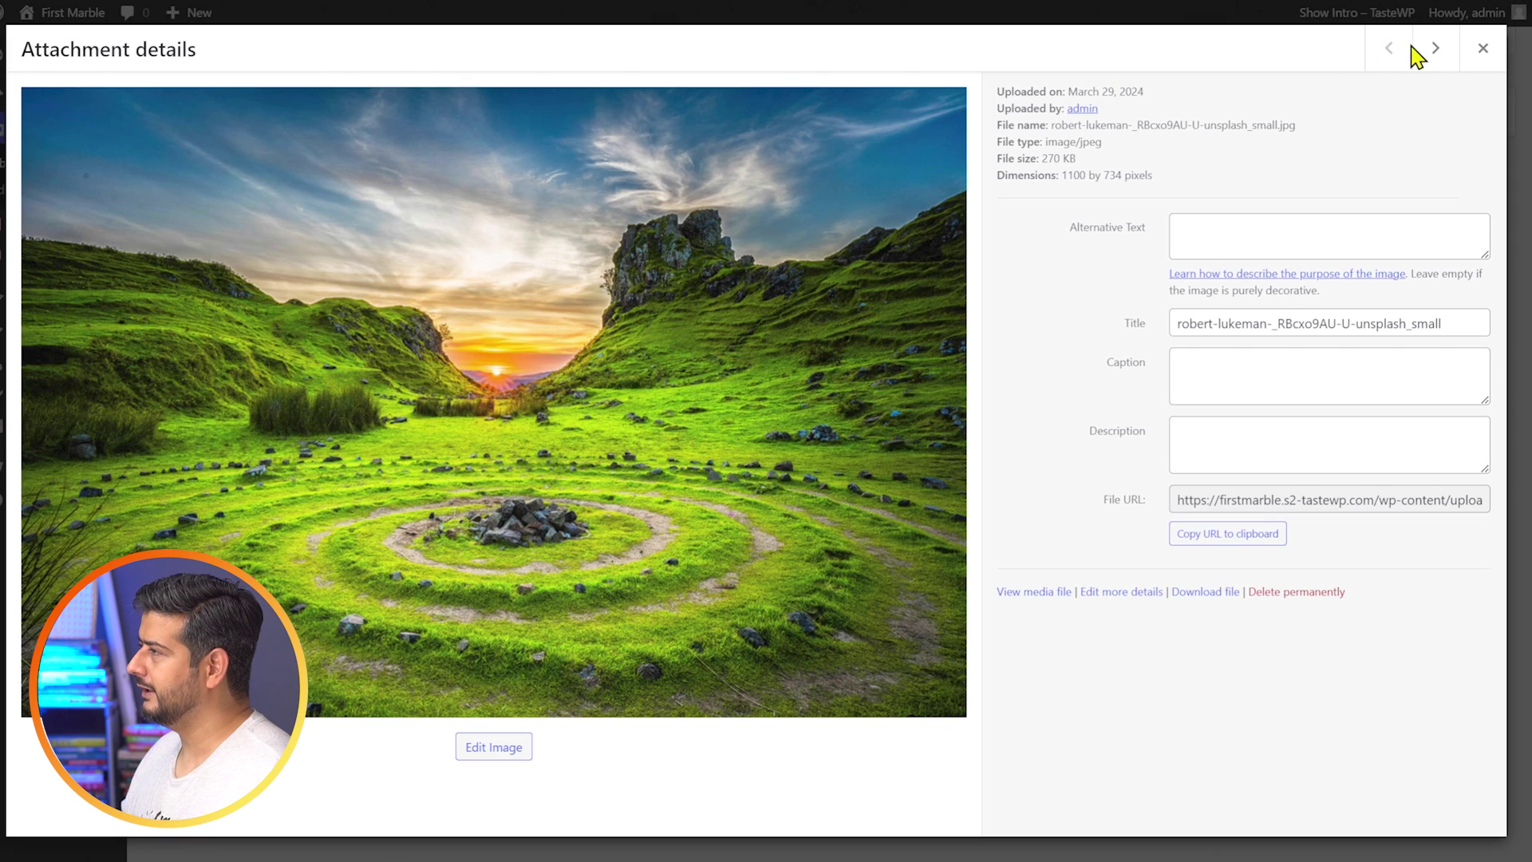
Compare the caption fields of the green hills and stone circle images in their media library attachment details.
{"action": "left_click", "coordinate": [1481, 46]}
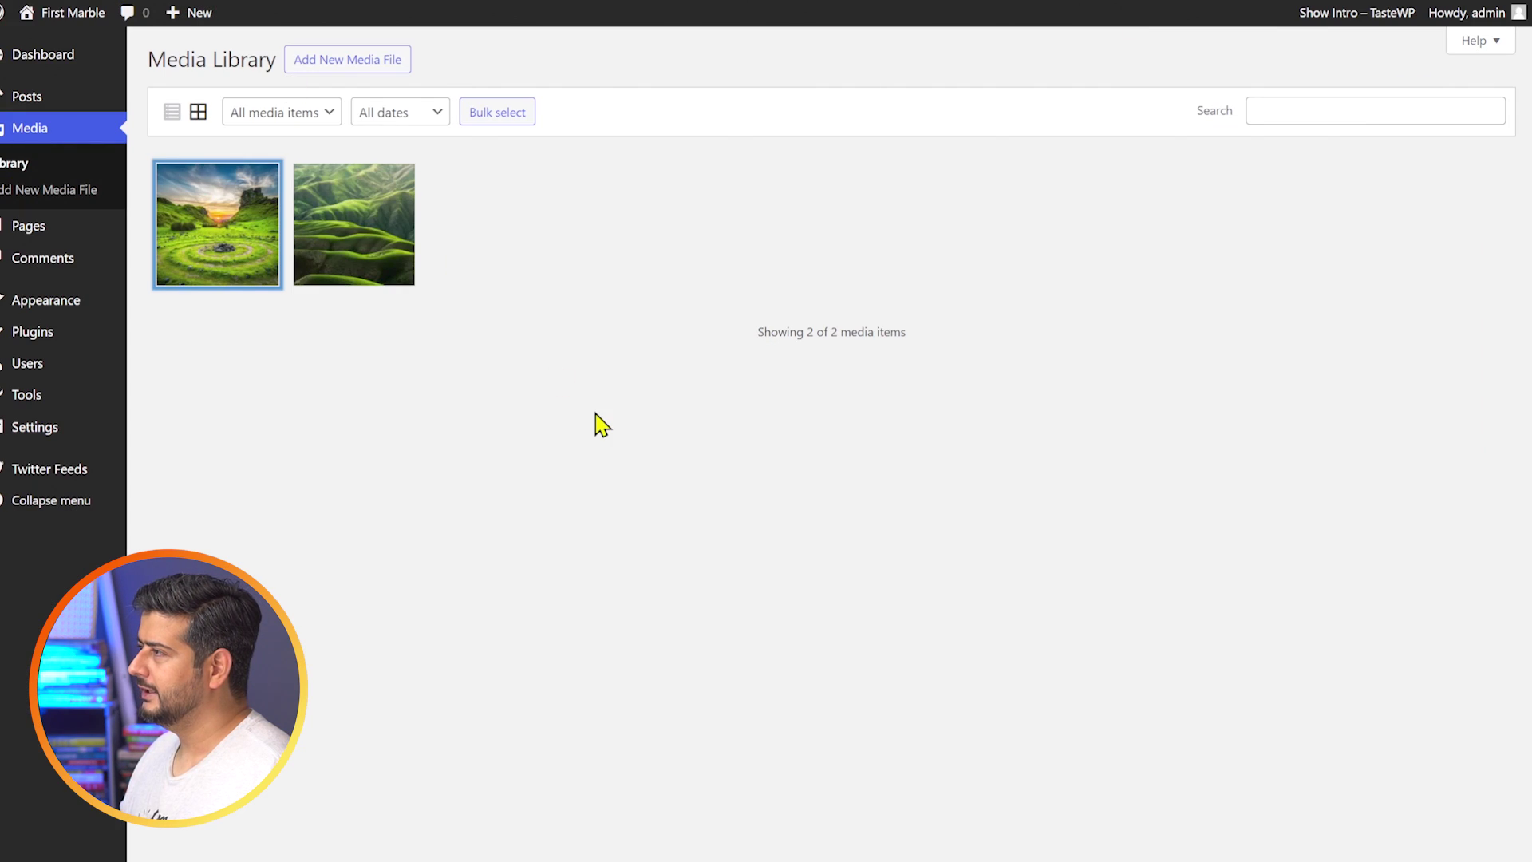
{"action": "left_click", "coordinate": [355, 250]}
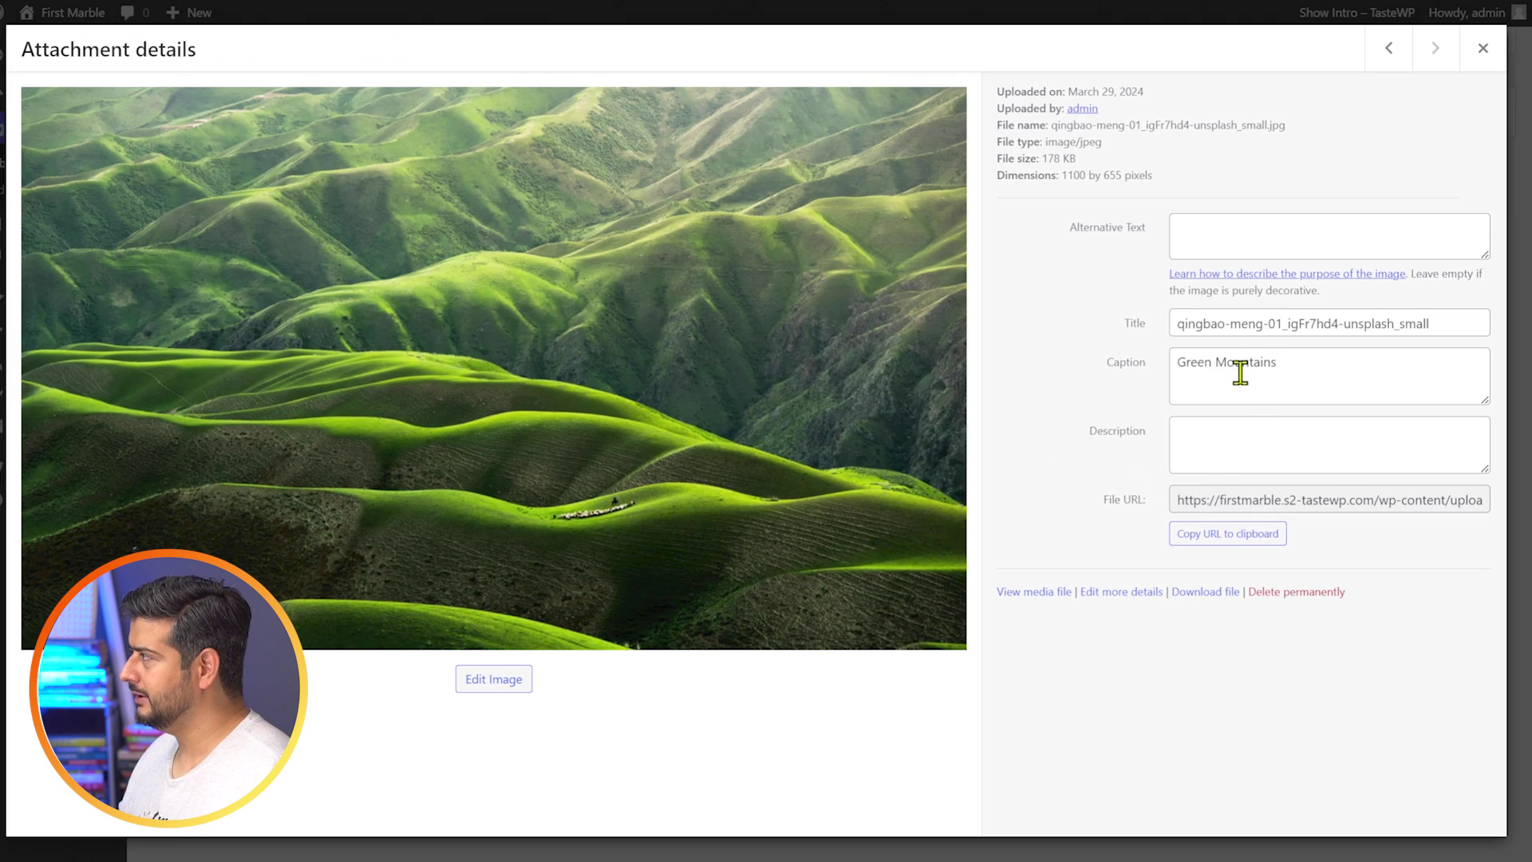
{"action": "left_click", "coordinate": [1388, 54]}
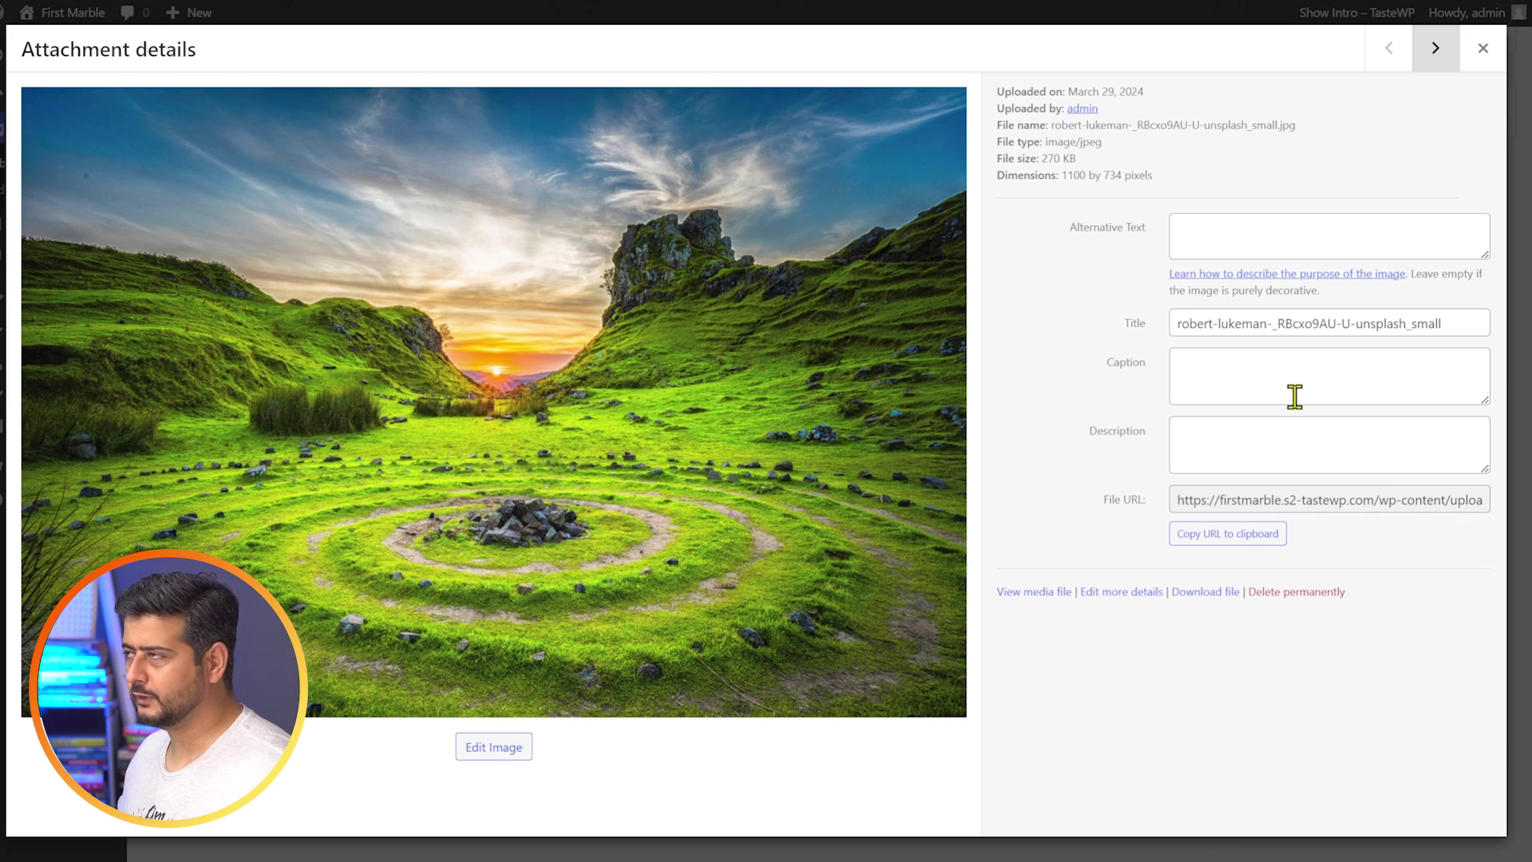
{"action": "left_click", "coordinate": [1482, 48]}
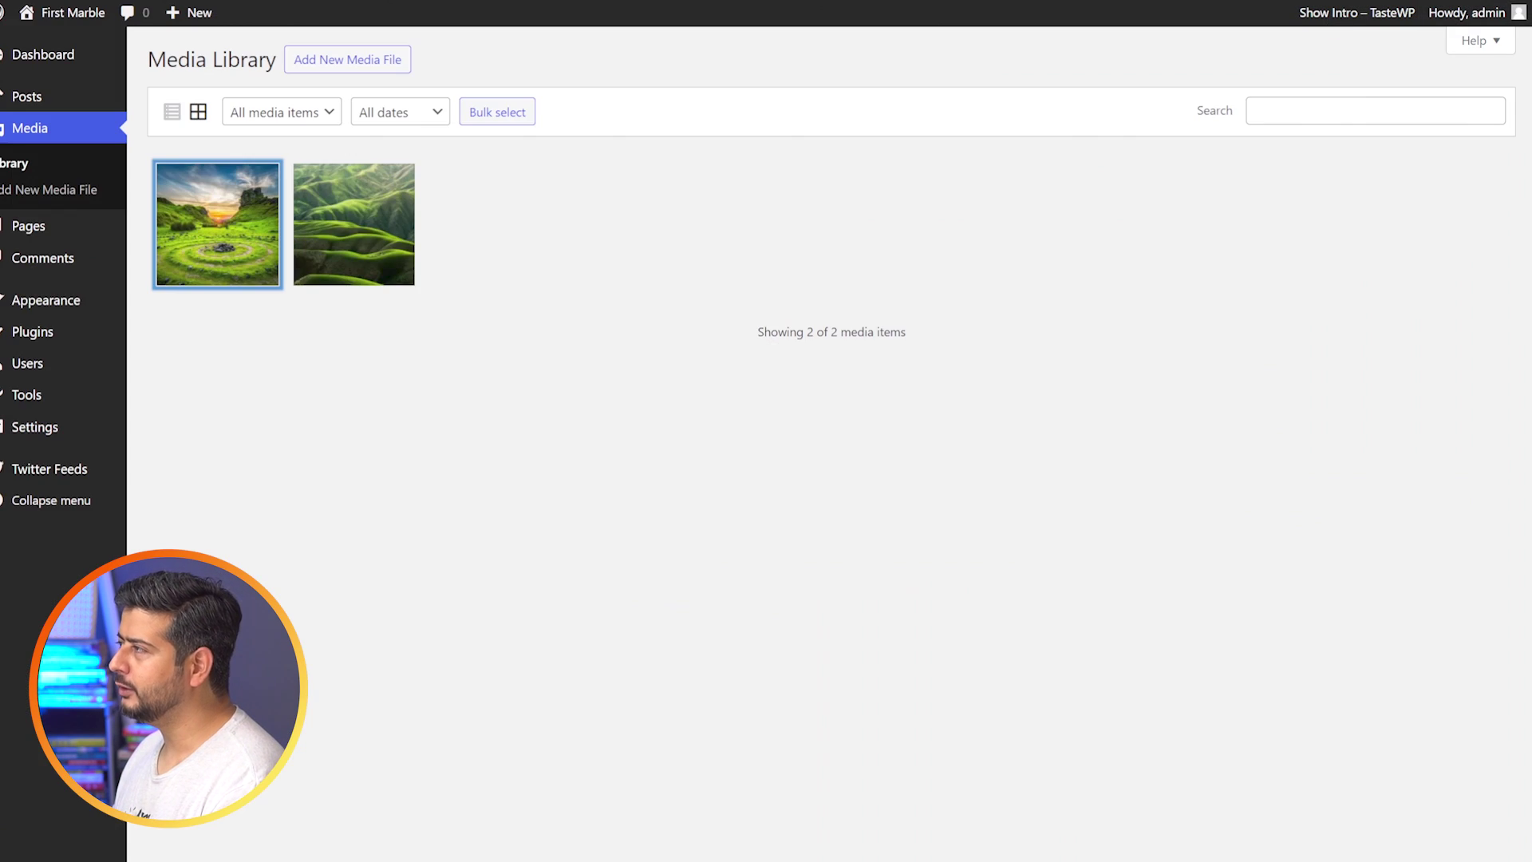
Switch to the Post Reward site's media library, upload the forest bridge image and give it the caption "wooden bridge".
{"action": "left_click", "coordinate": [623, 2]}
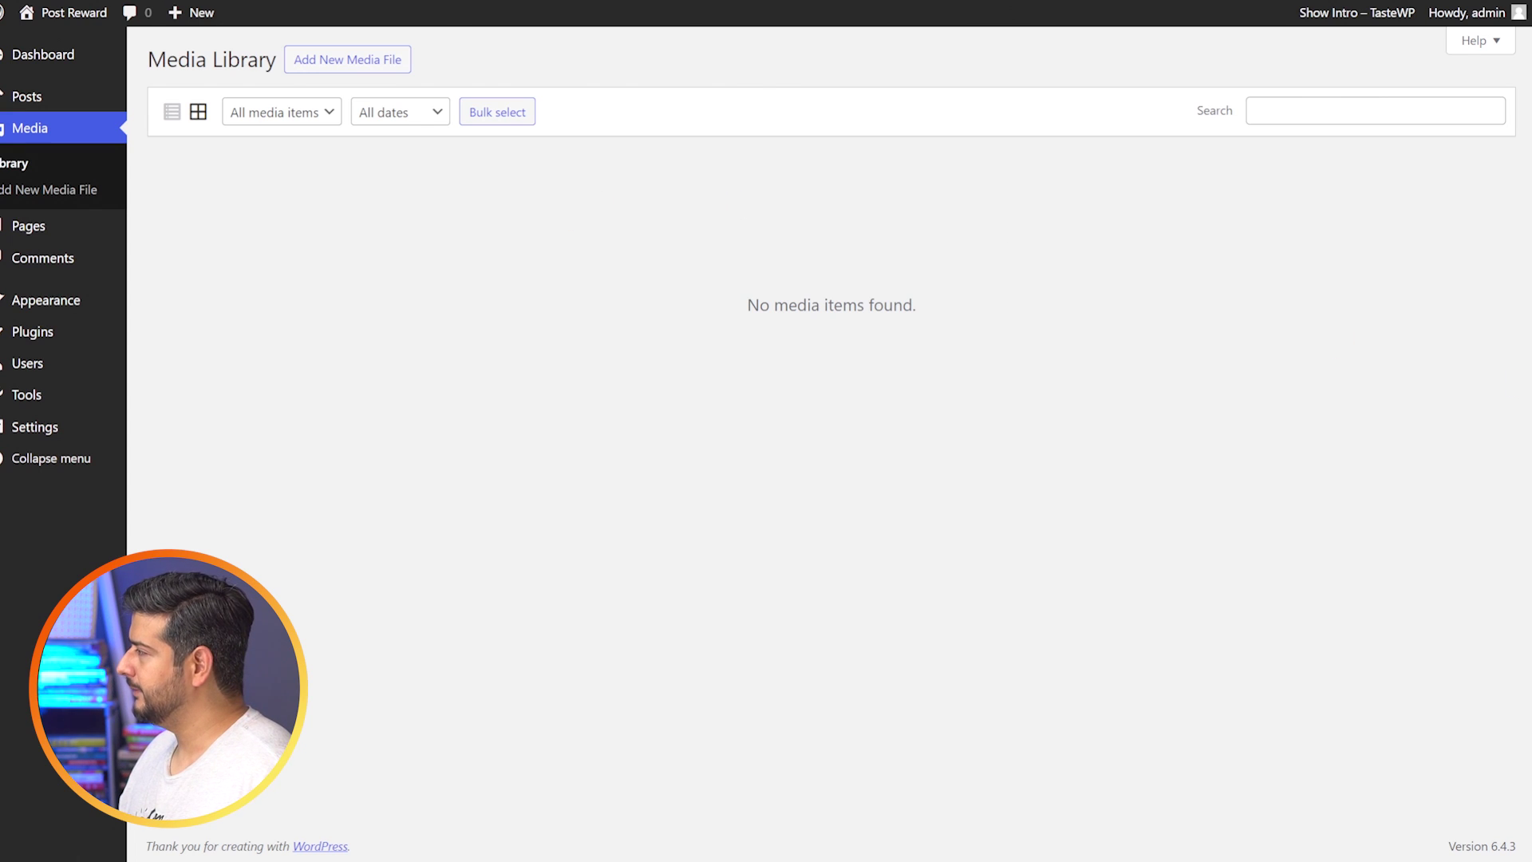
{"action": "left_click_drag", "start_coordinate": [1531, 478], "coordinate": [855, 433]}
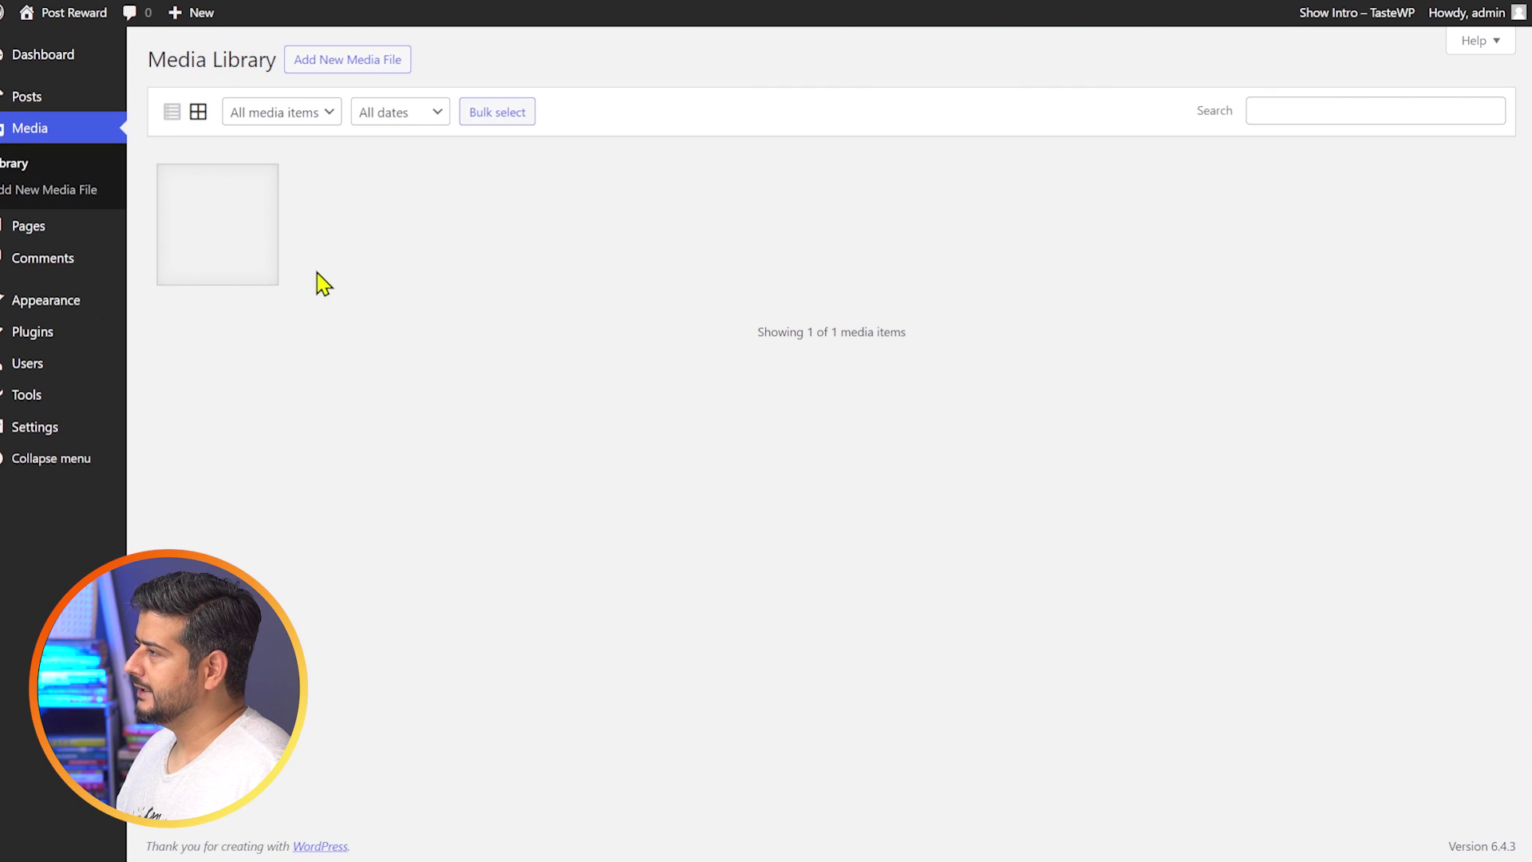
{"action": "left_click", "coordinate": [237, 237]}
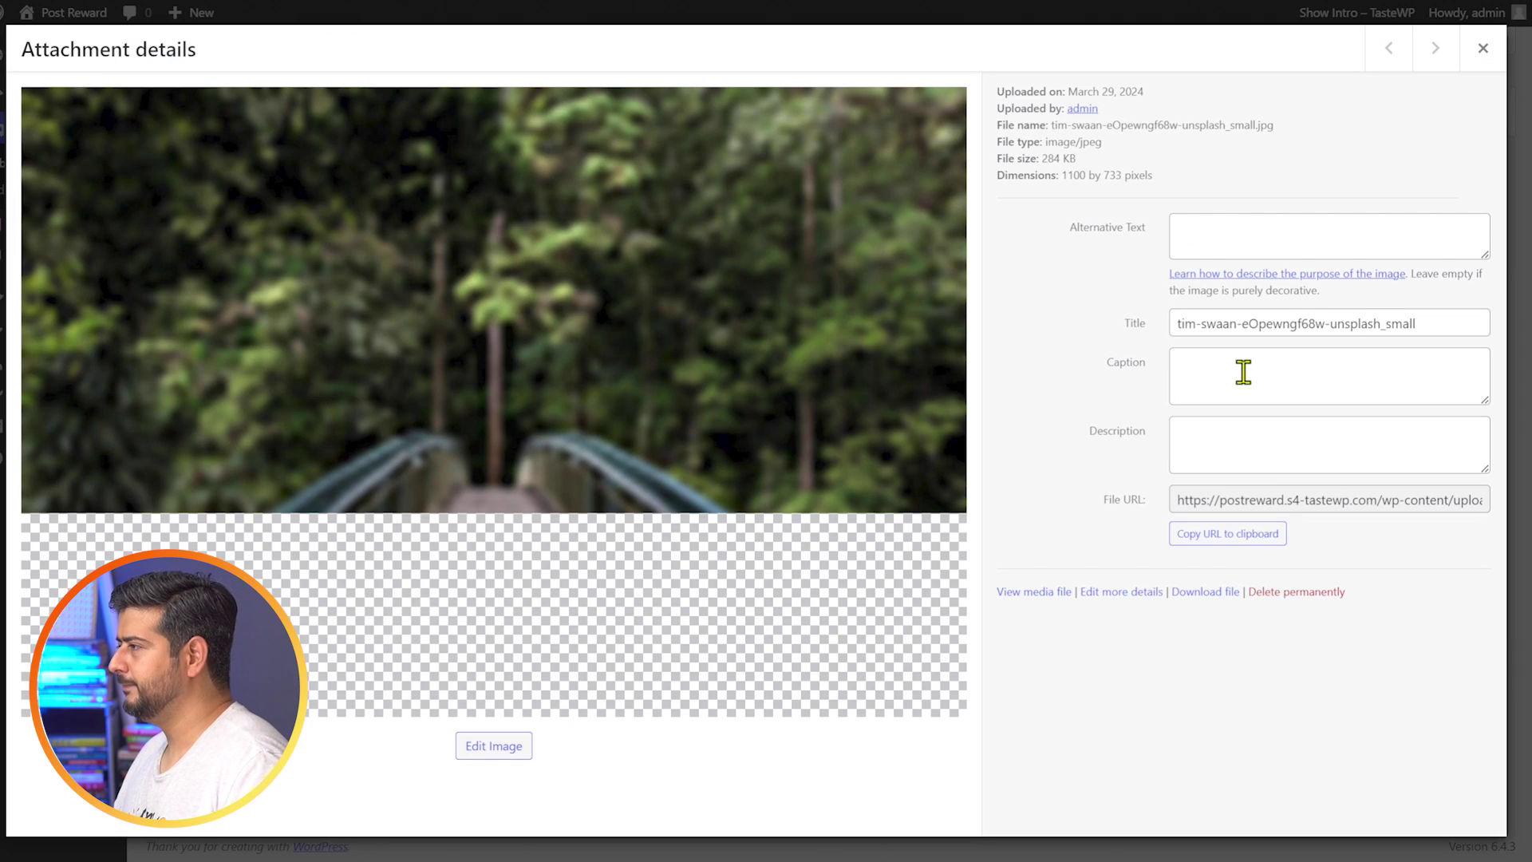
{"action": "left_click", "coordinate": [1336, 378]}
{"action": "type", "text": "wo"}
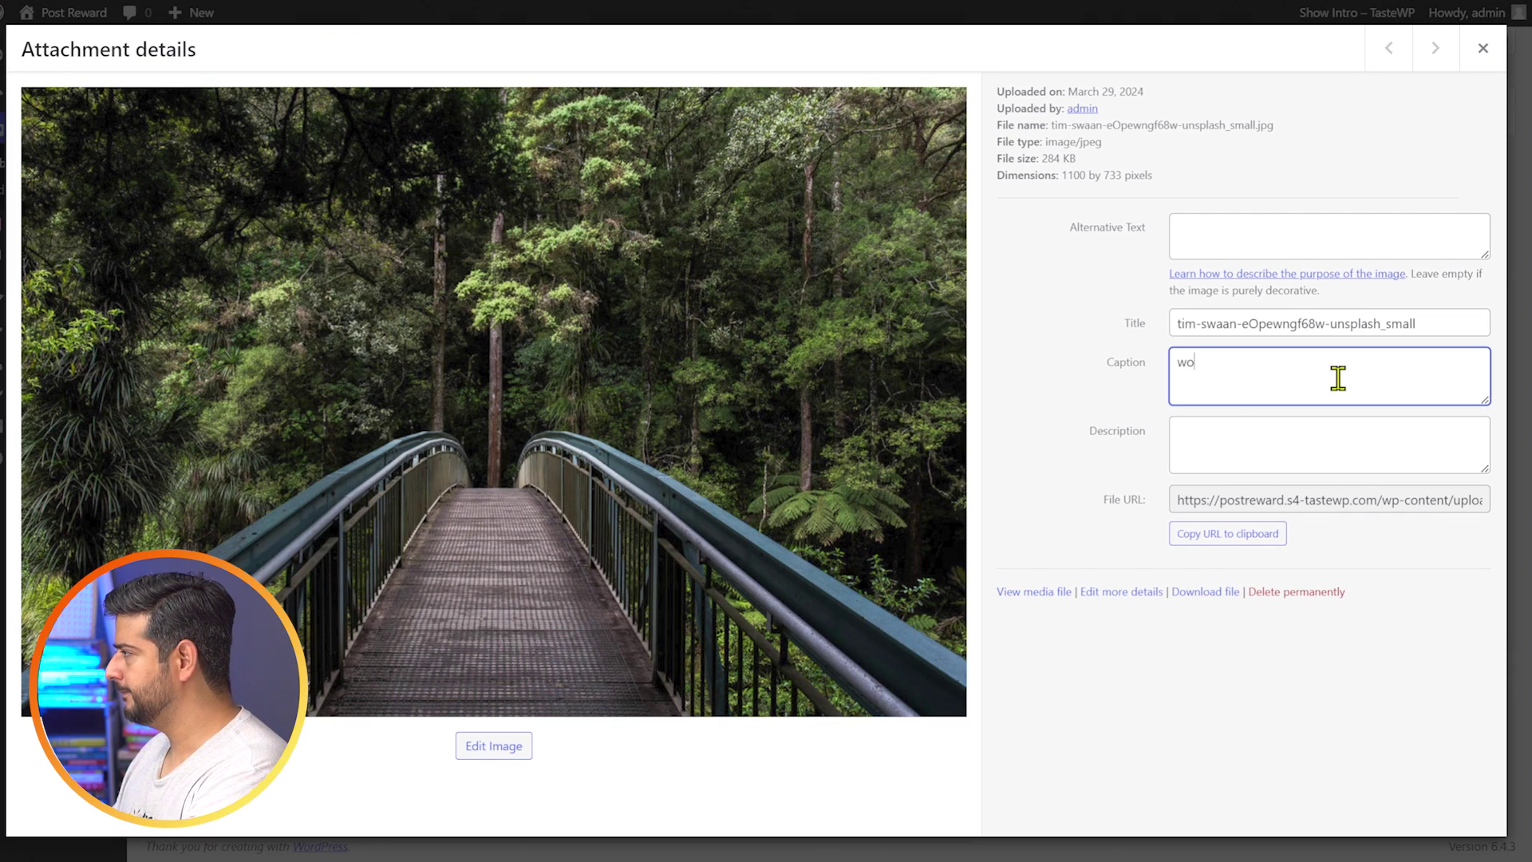
{"action": "type", "text": "oden bridge"}
{"action": "left_click", "coordinate": [1313, 149]}
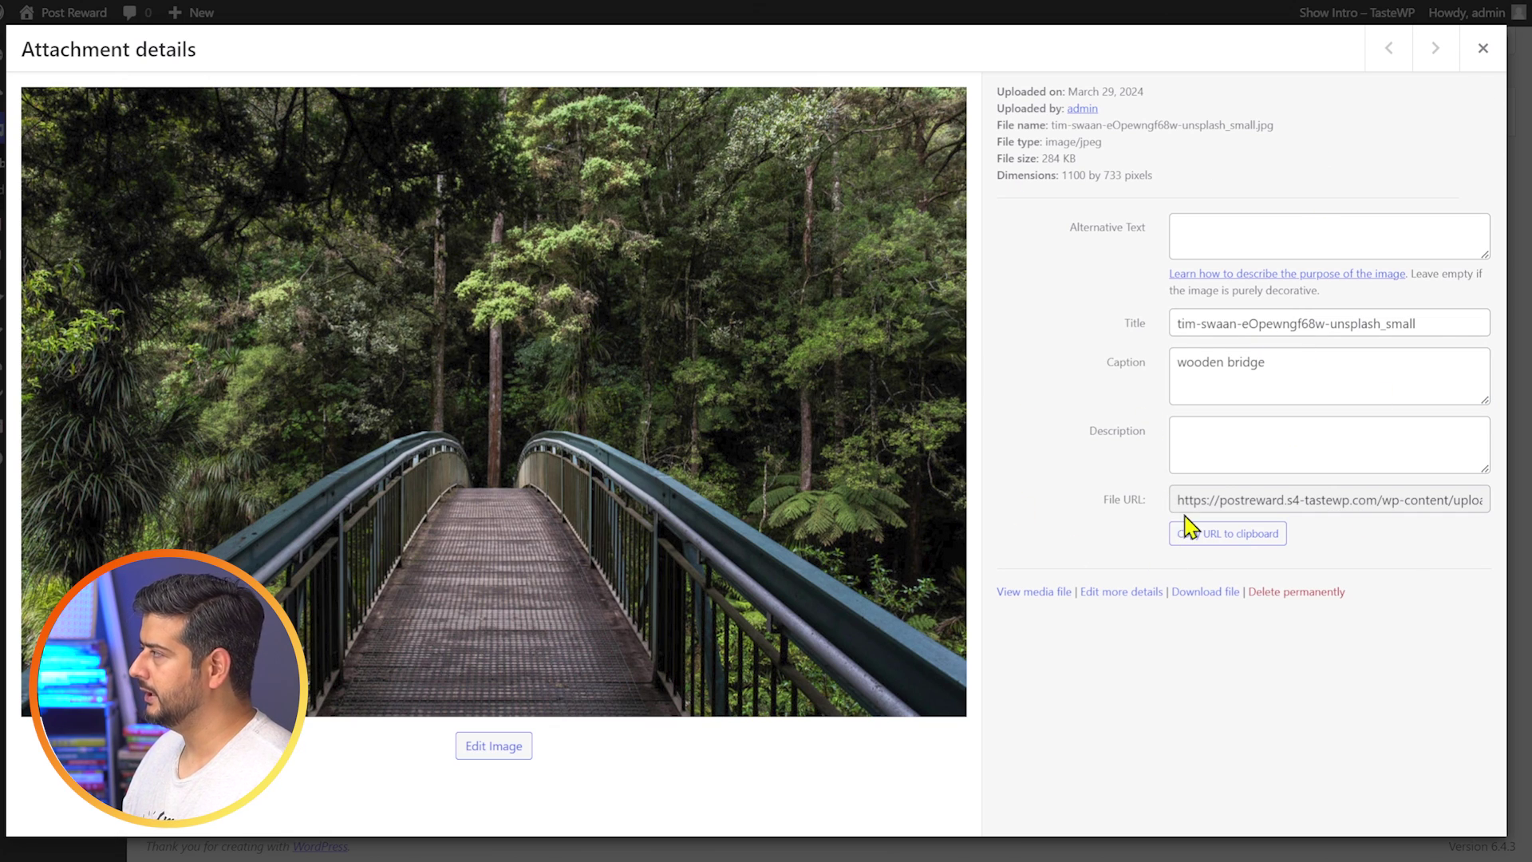
{"action": "left_click", "coordinate": [1484, 56]}
Start a new post in the classic editor and title it "Classic".
{"action": "mouse_move", "coordinate": [34, 113]}
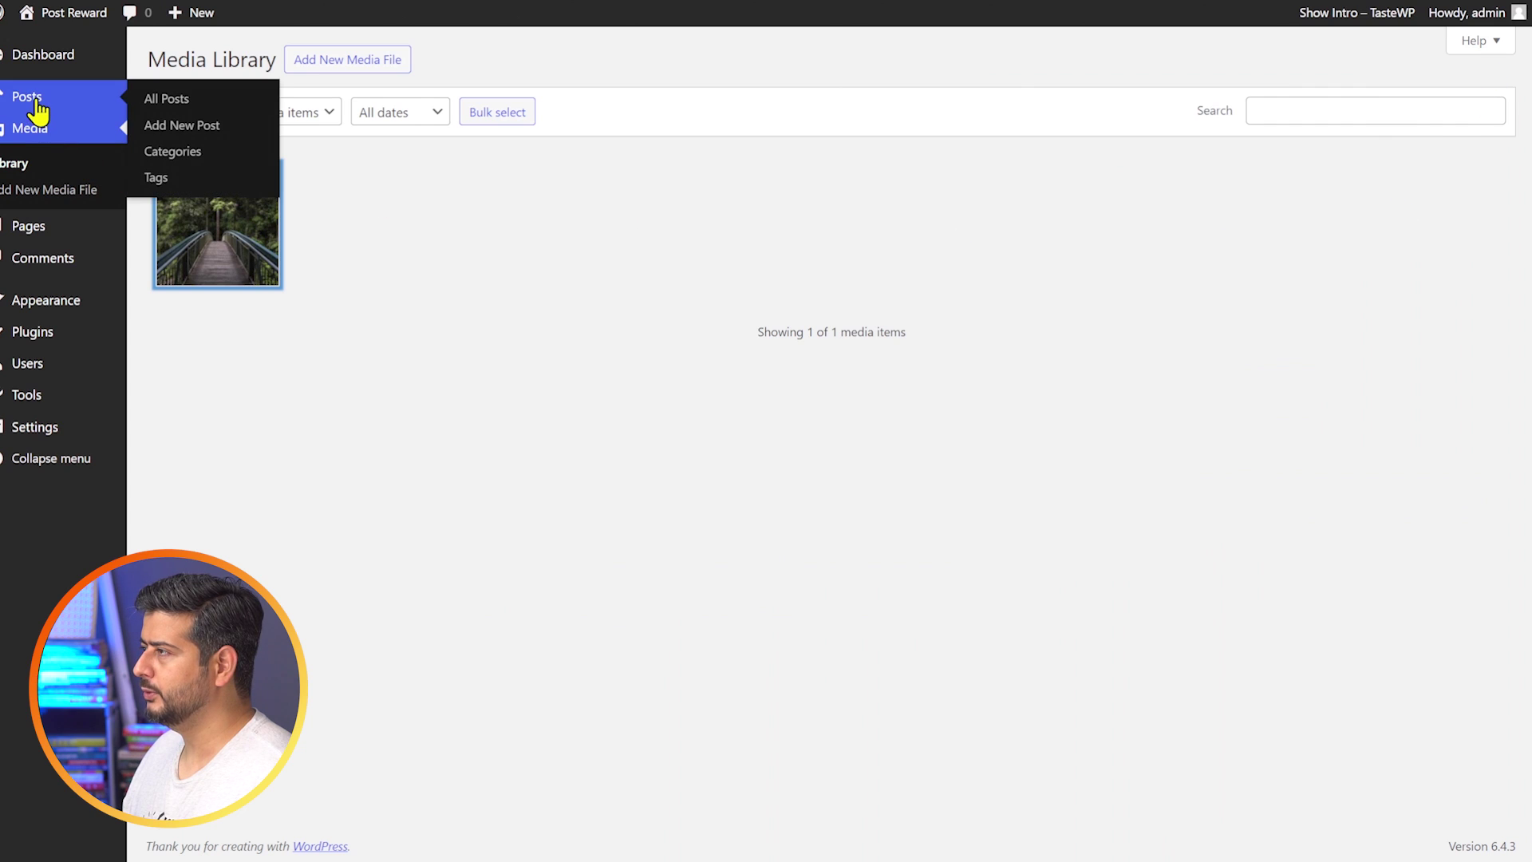
{"action": "right_click", "coordinate": [178, 127]}
{"action": "left_click", "coordinate": [209, 151]}
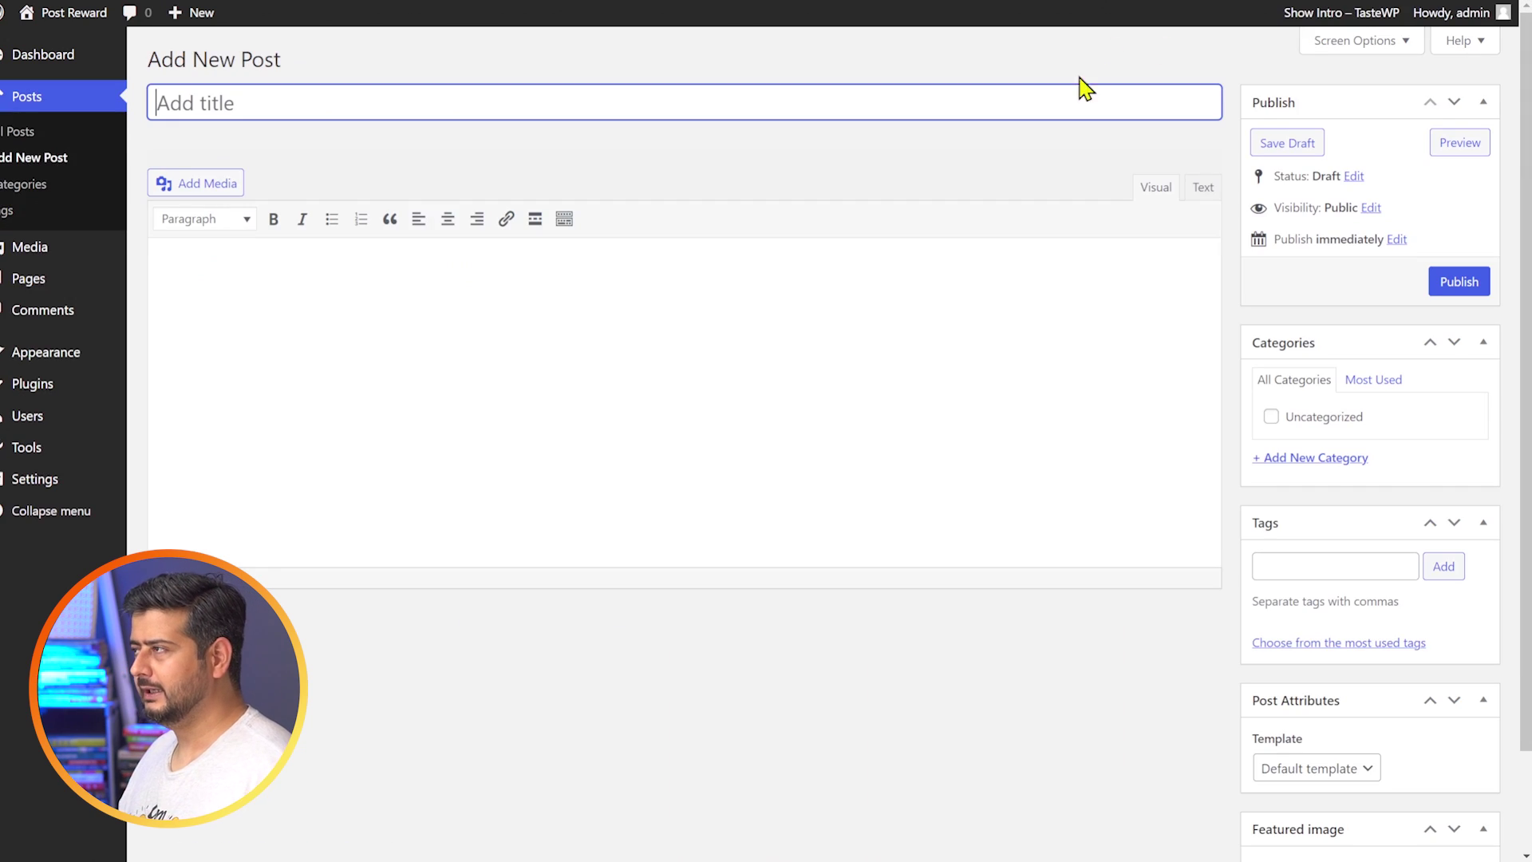
{"action": "type", "text": "Classic"}
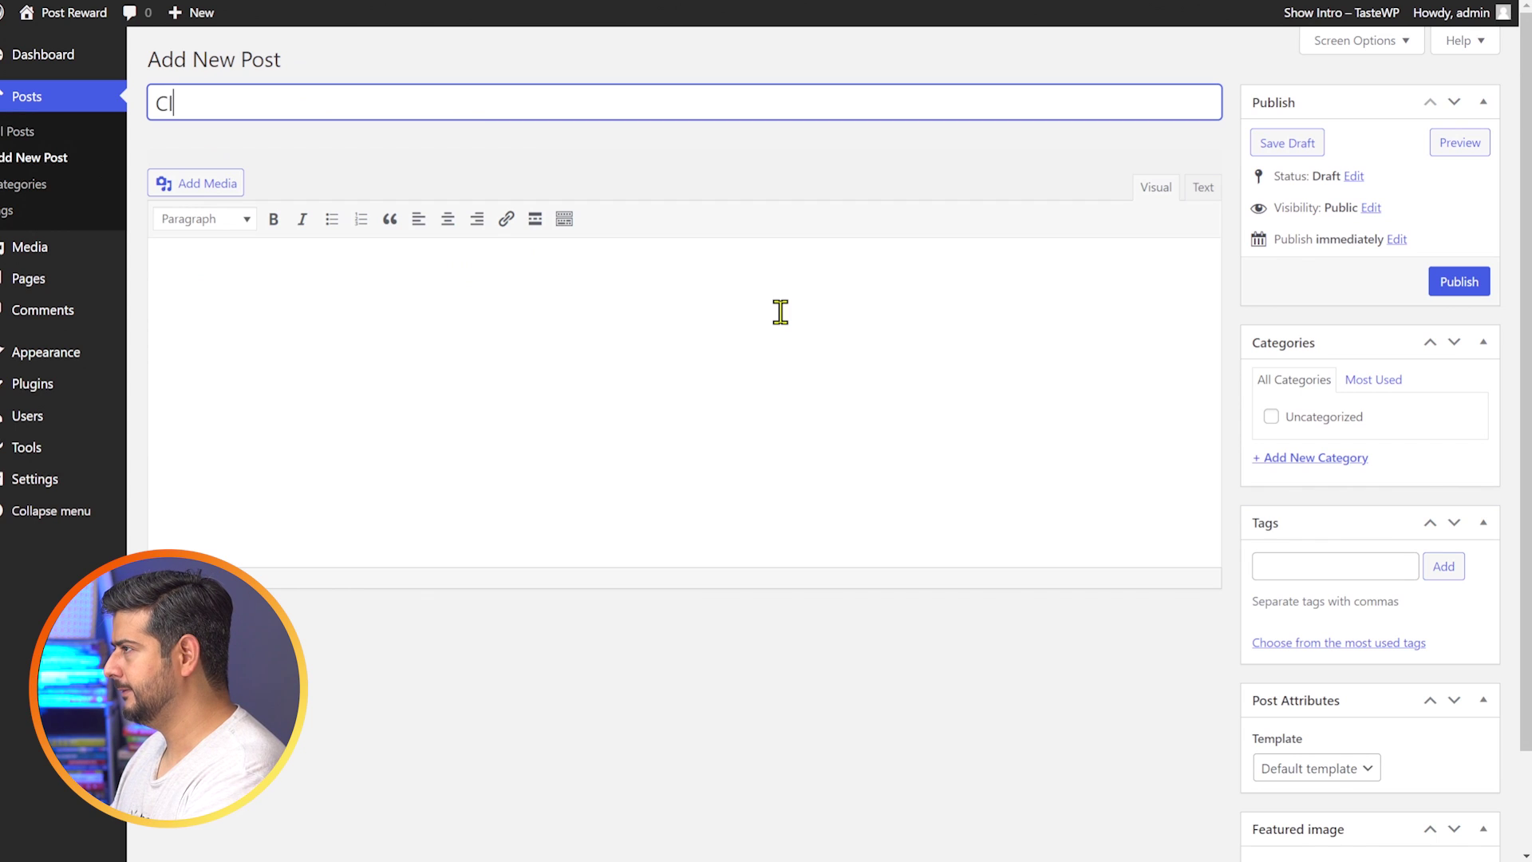
Insert the bridge image with its "wooden bridge" caption into the post body and add blank lines below it.
{"action": "left_click", "coordinate": [412, 293]}
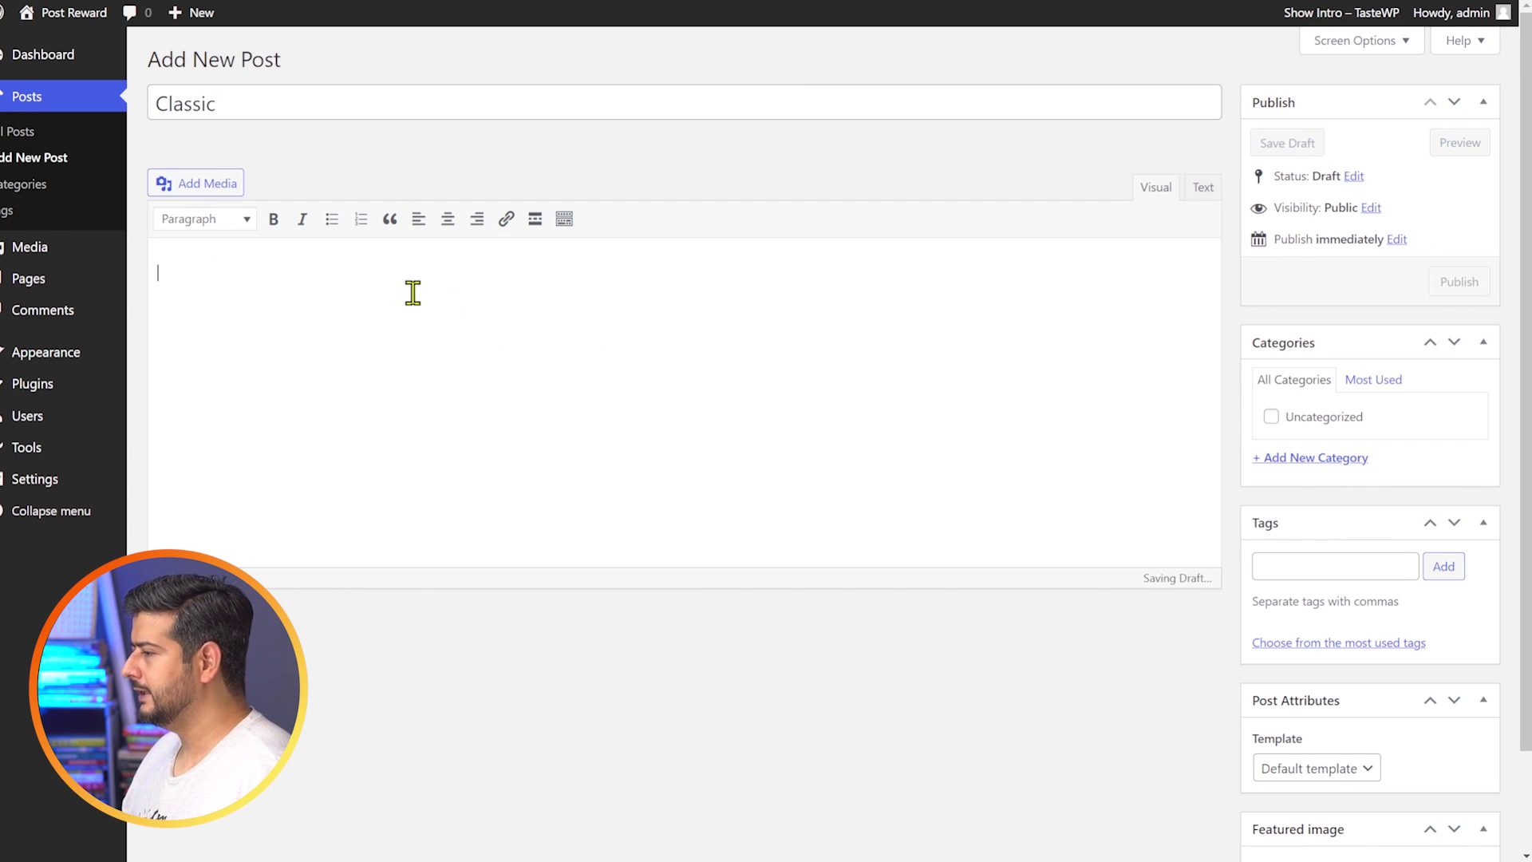
{"action": "left_click", "coordinate": [212, 190]}
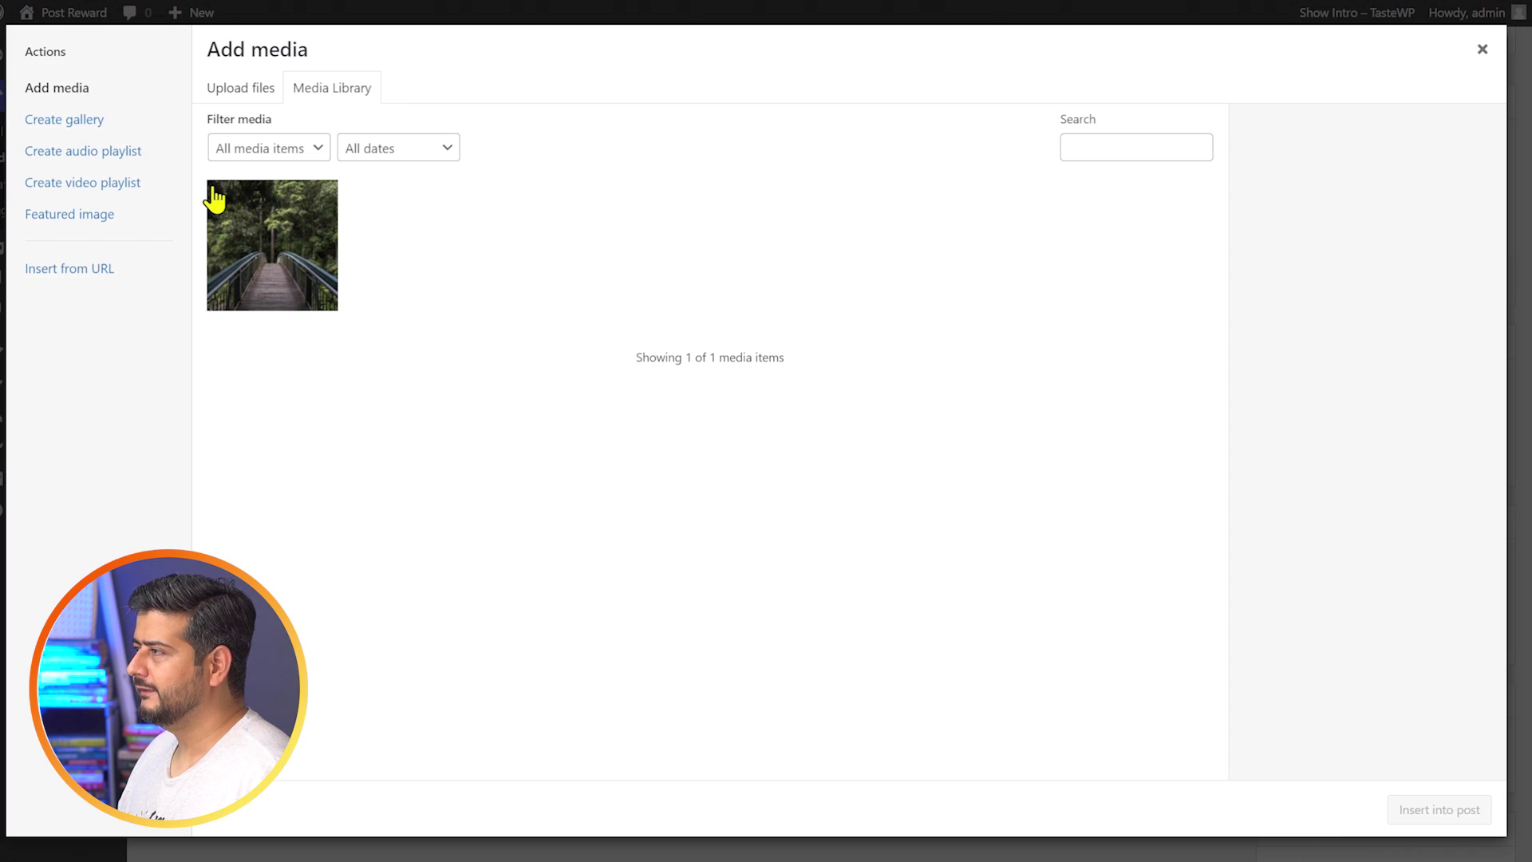
{"action": "left_click", "coordinate": [225, 243]}
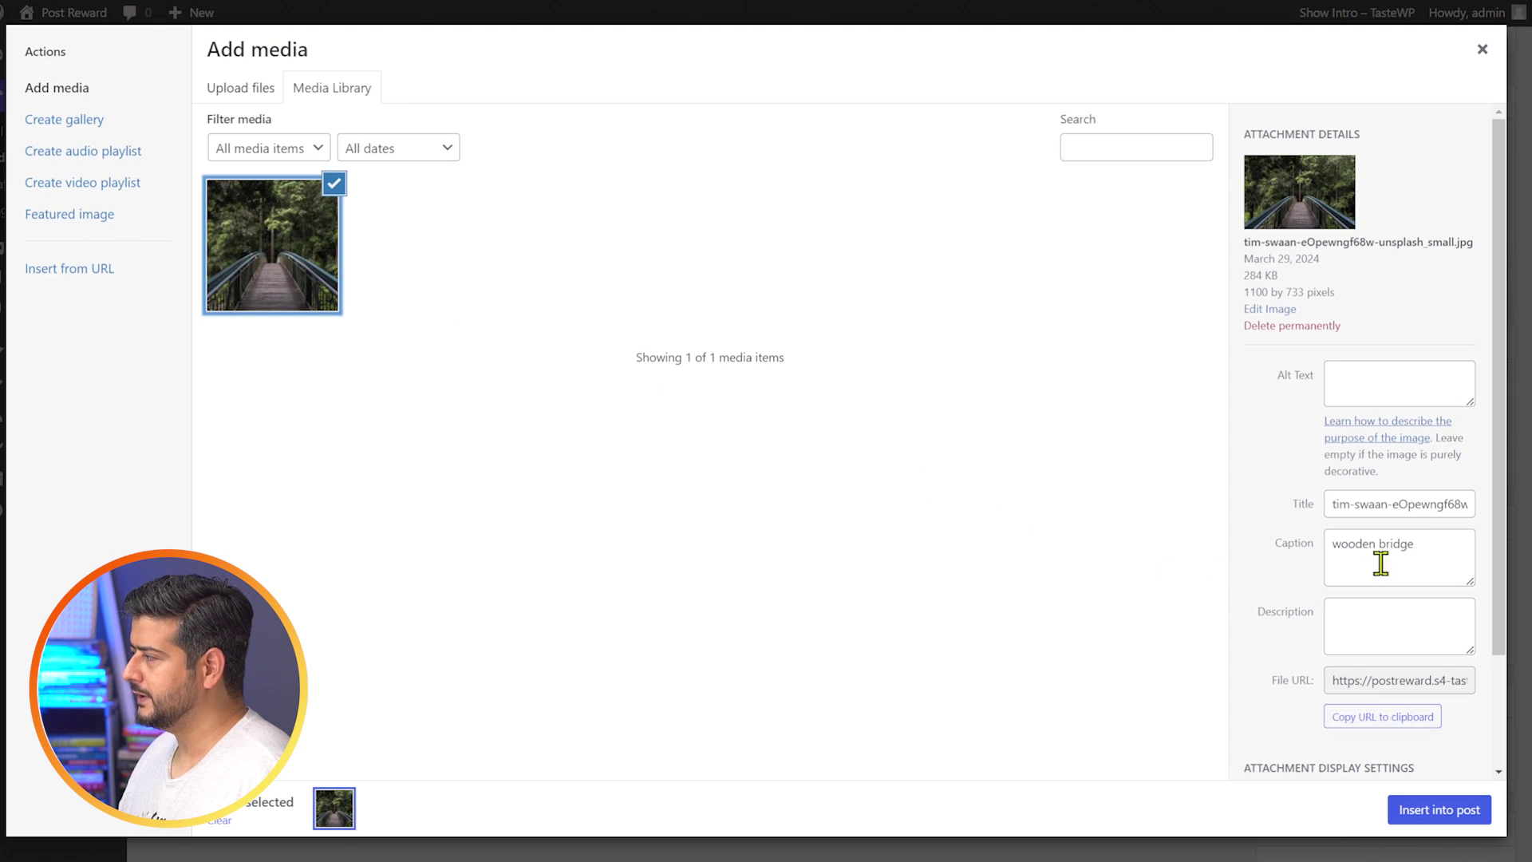
{"action": "left_click", "coordinate": [1429, 811]}
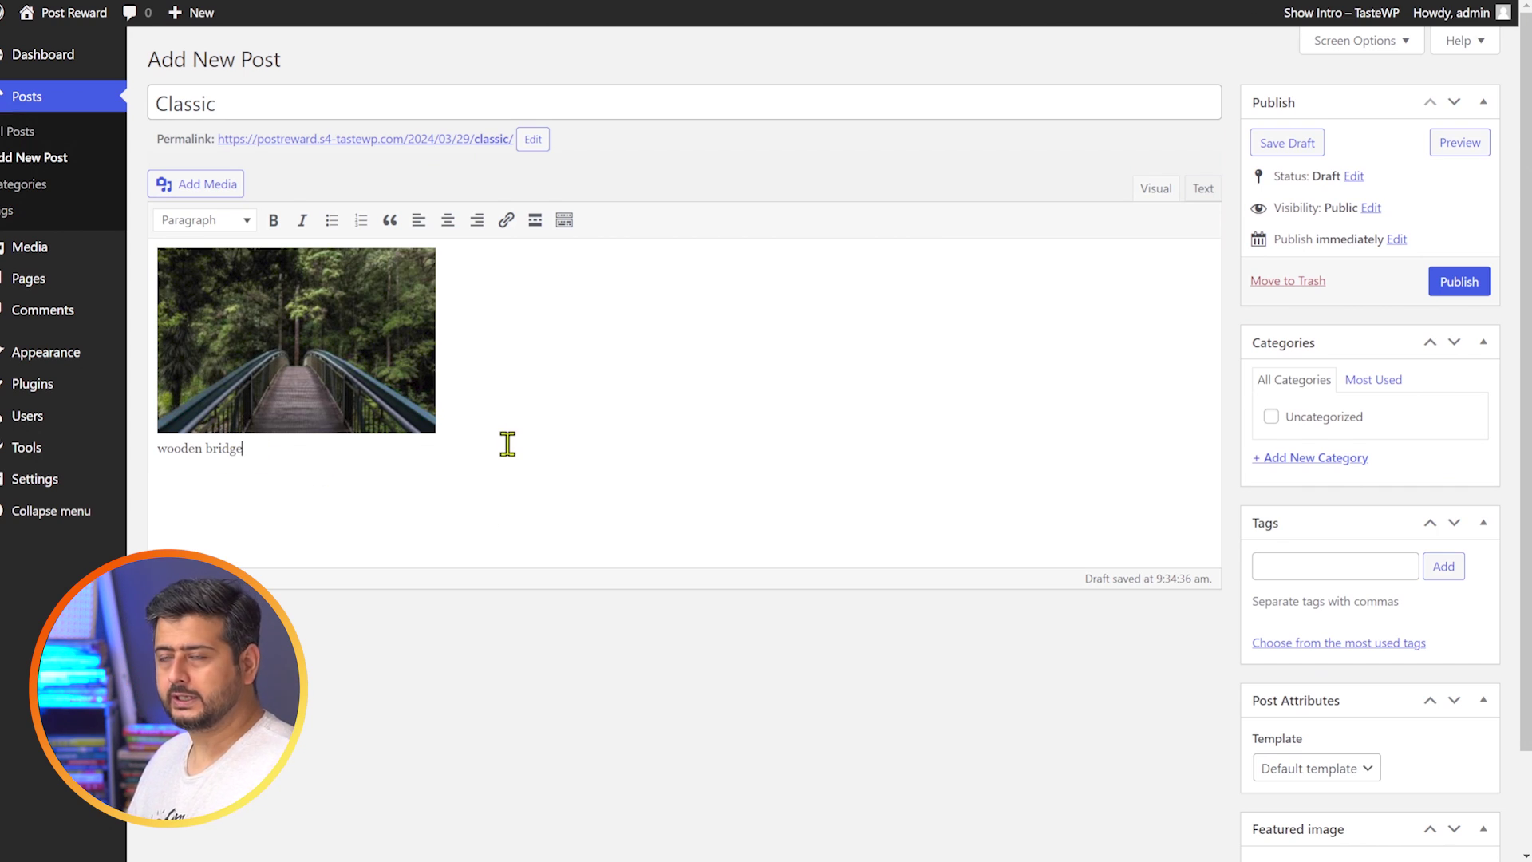
{"action": "key", "text": "Return"}
{"action": "key", "text": "Return"}
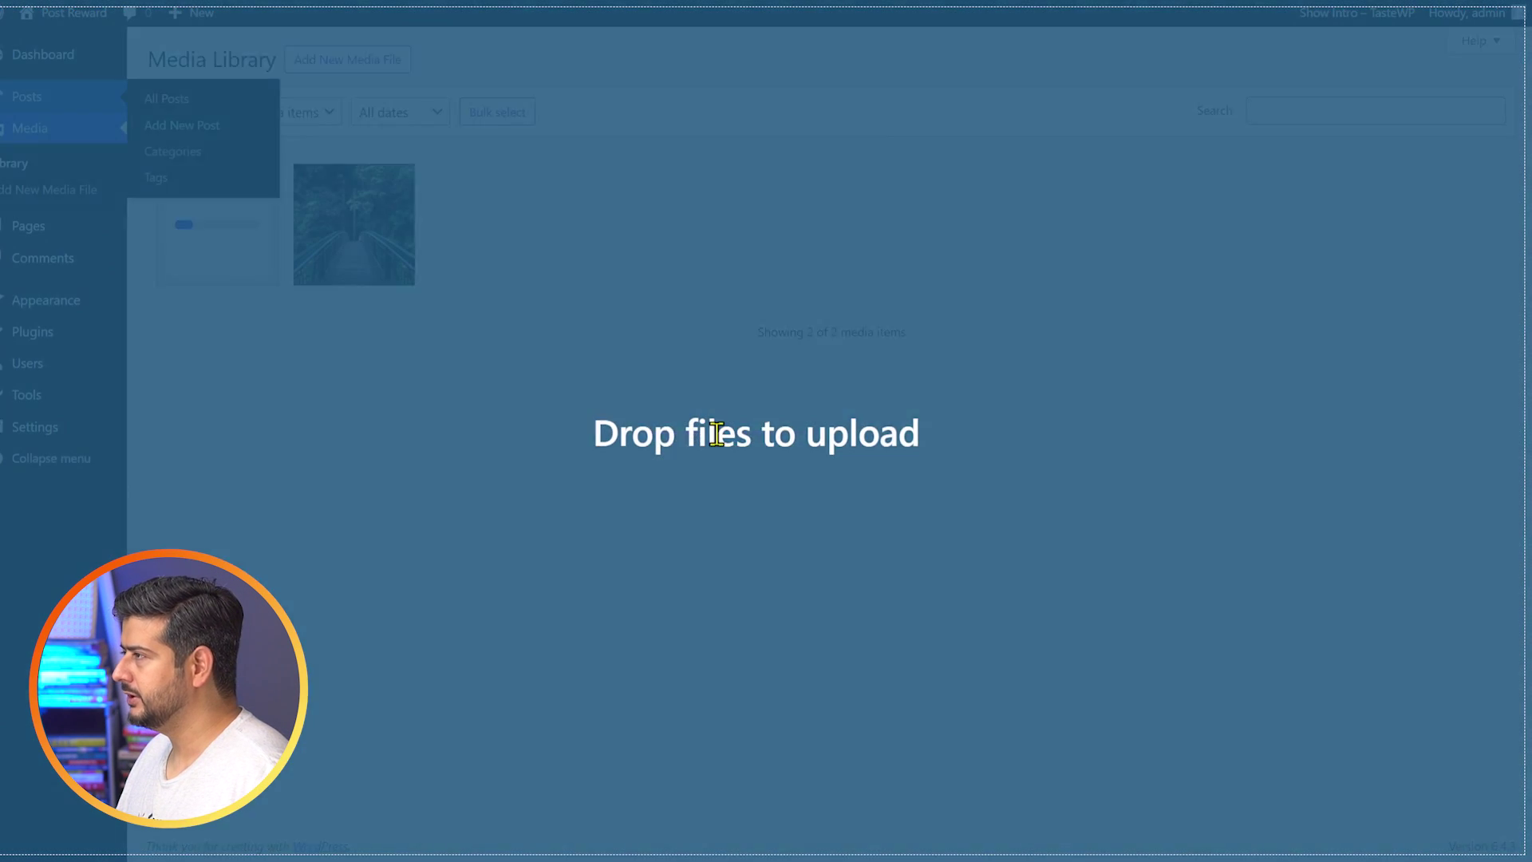
Upload the cloudy hills sunset image to the media library and open its attachment details.
{"action": "left_click_drag", "start_coordinate": [711, 434], "coordinate": [719, 444]}
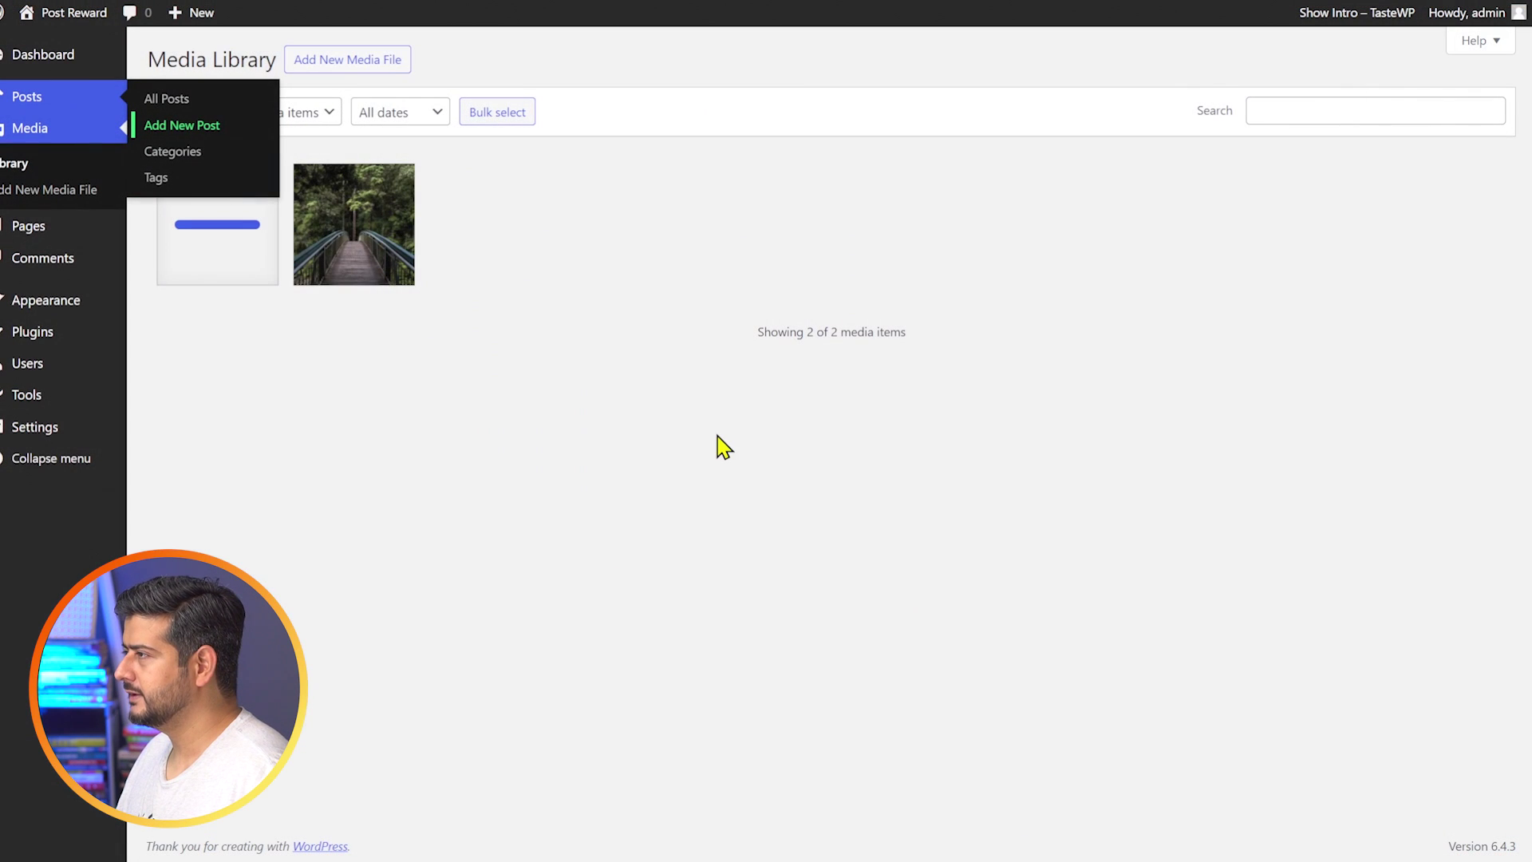
{"action": "left_click", "coordinate": [214, 259]}
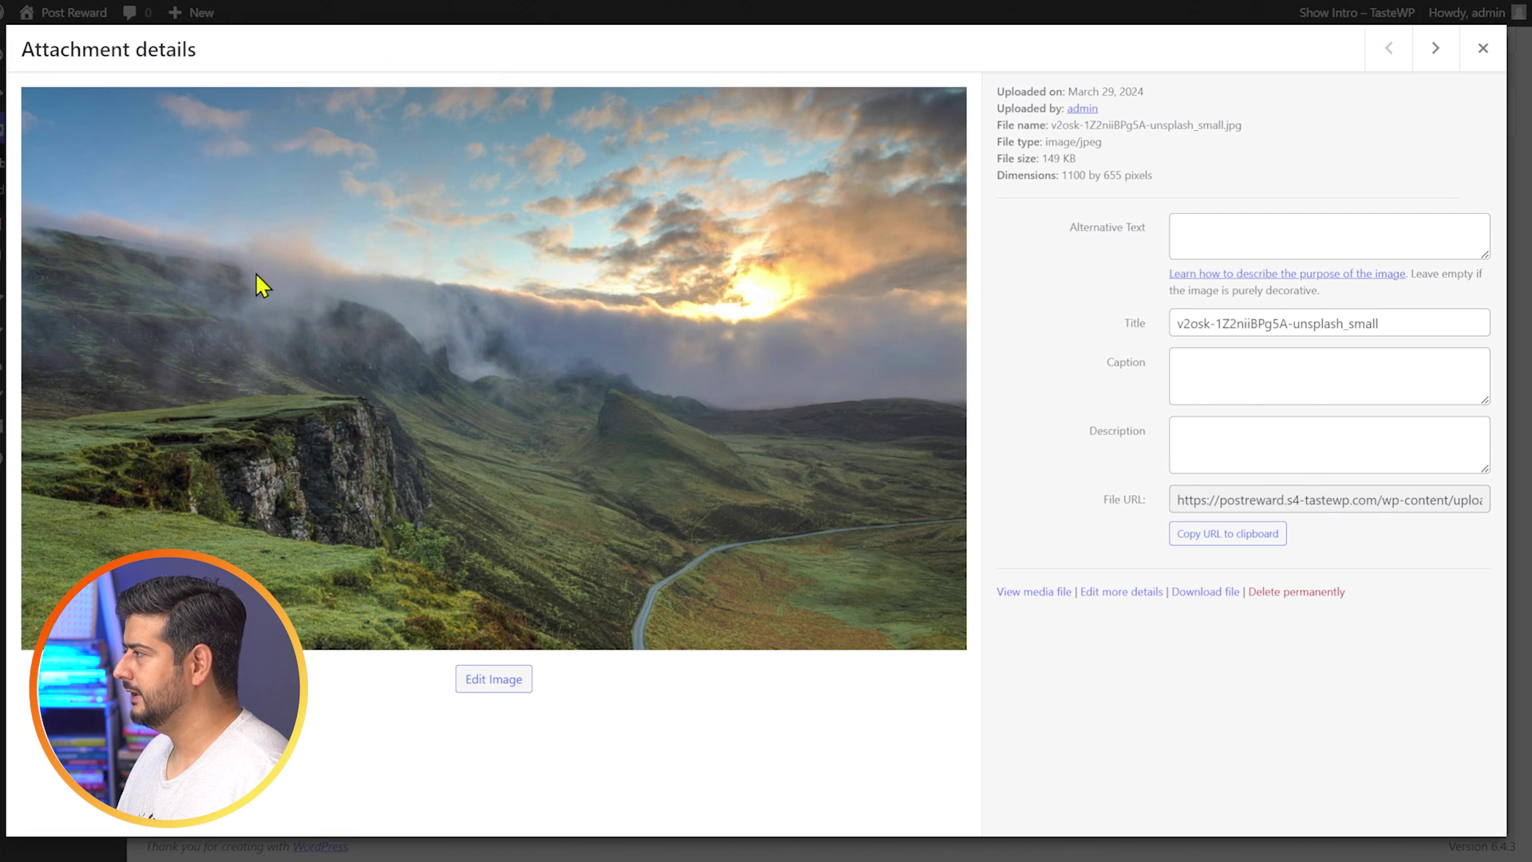
{"action": "left_click", "coordinate": [1216, 387]}
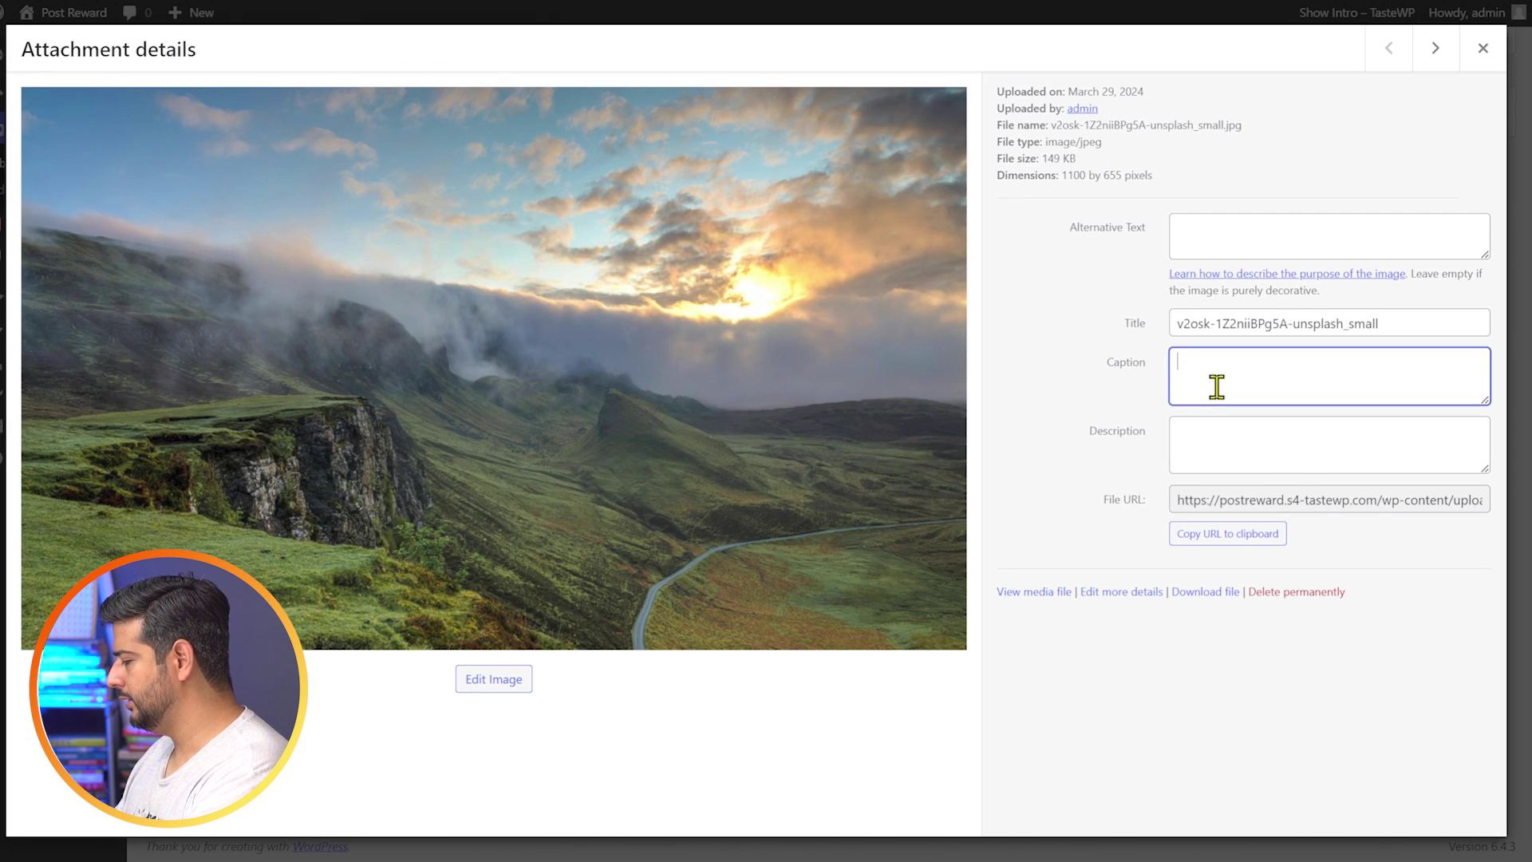
{"action": "type", "text": "beautiful clouds"}
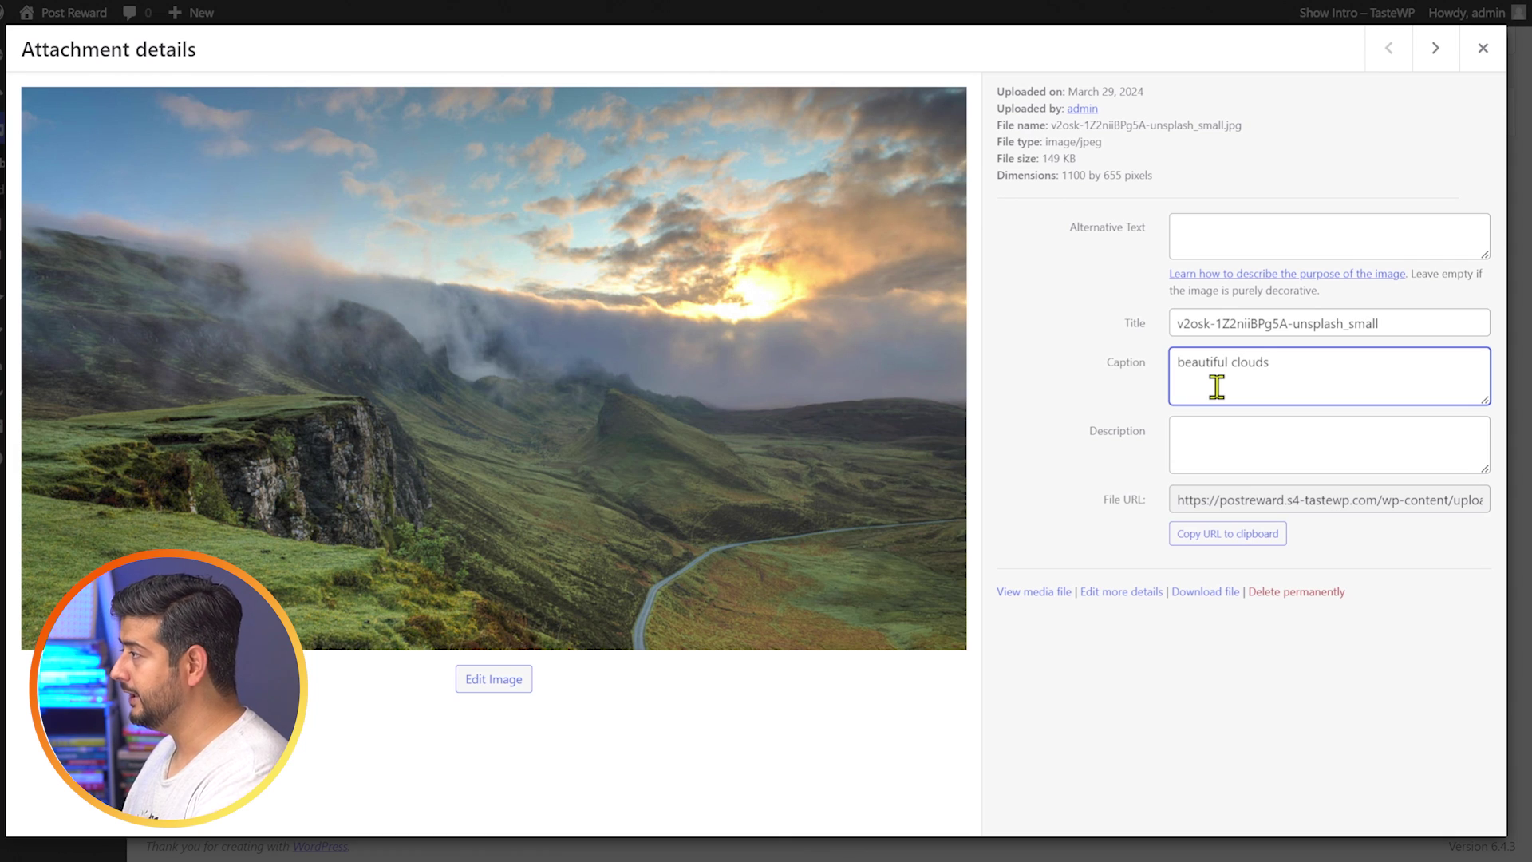
{"action": "key", "text": "ctrl+a"}
{"action": "key", "text": "BackSpace"}
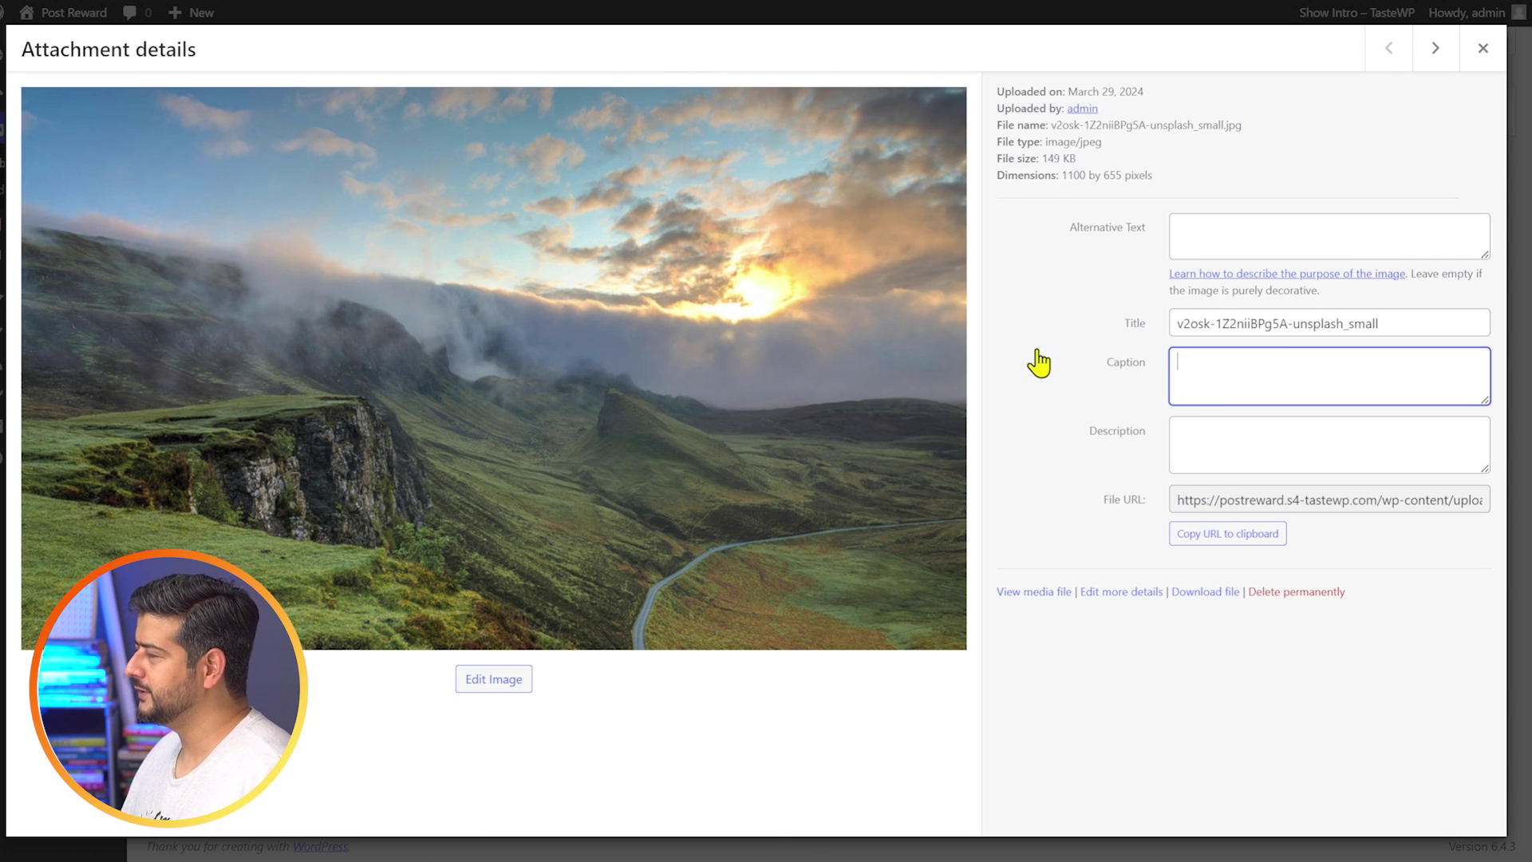
{"action": "left_click", "coordinate": [1318, 148]}
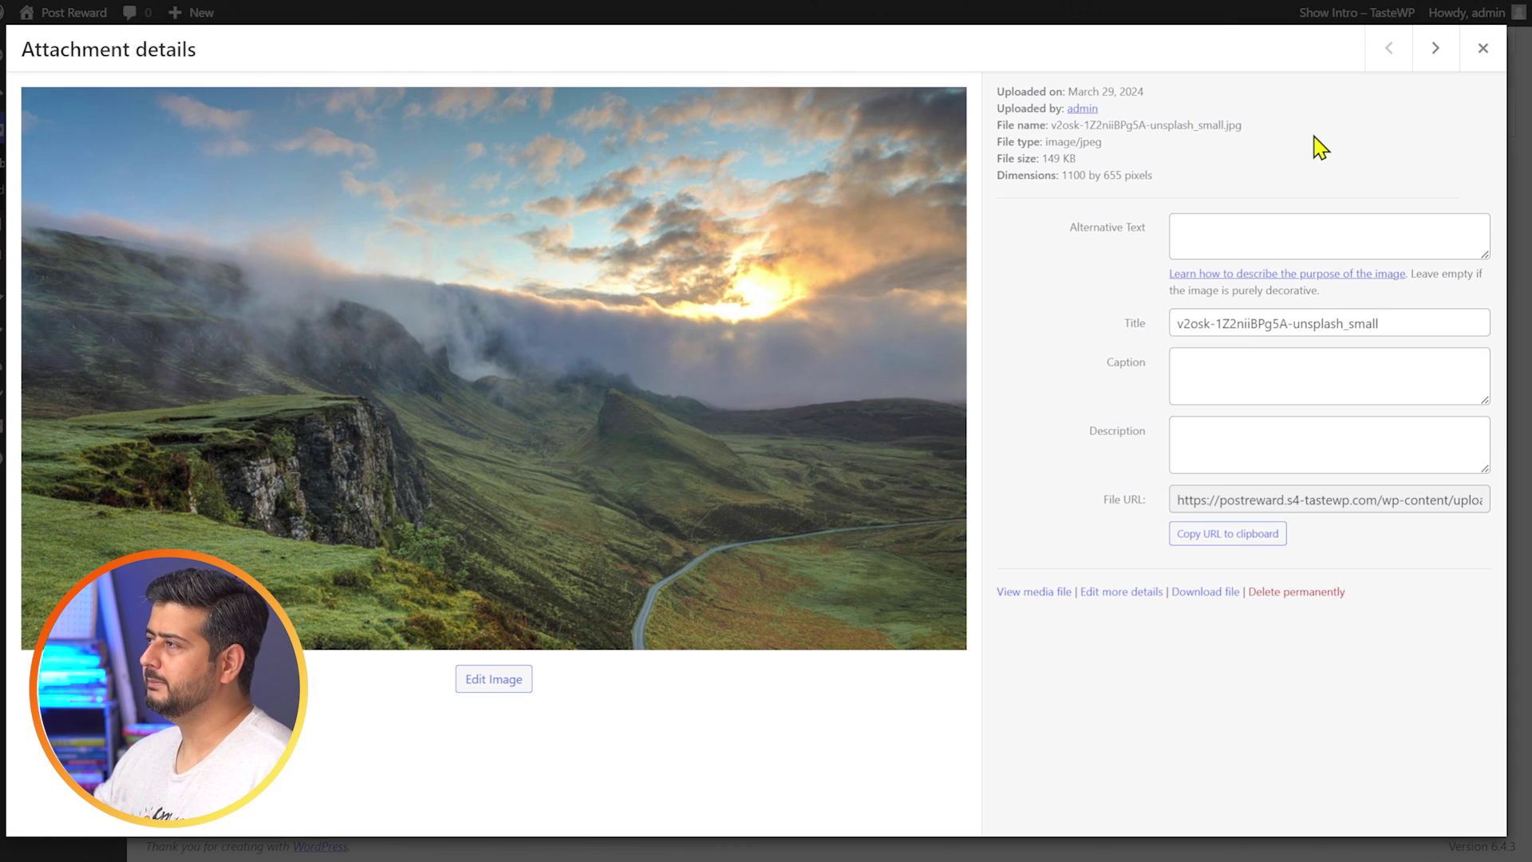
Reopen the cloudy hills image's attachment details to check its caption field, and close them again.
{"action": "left_click", "coordinate": [1483, 47]}
{"action": "left_click_drag", "start_coordinate": [857, 331], "coordinate": [863, 331]}
{"action": "left_click", "coordinate": [225, 268]}
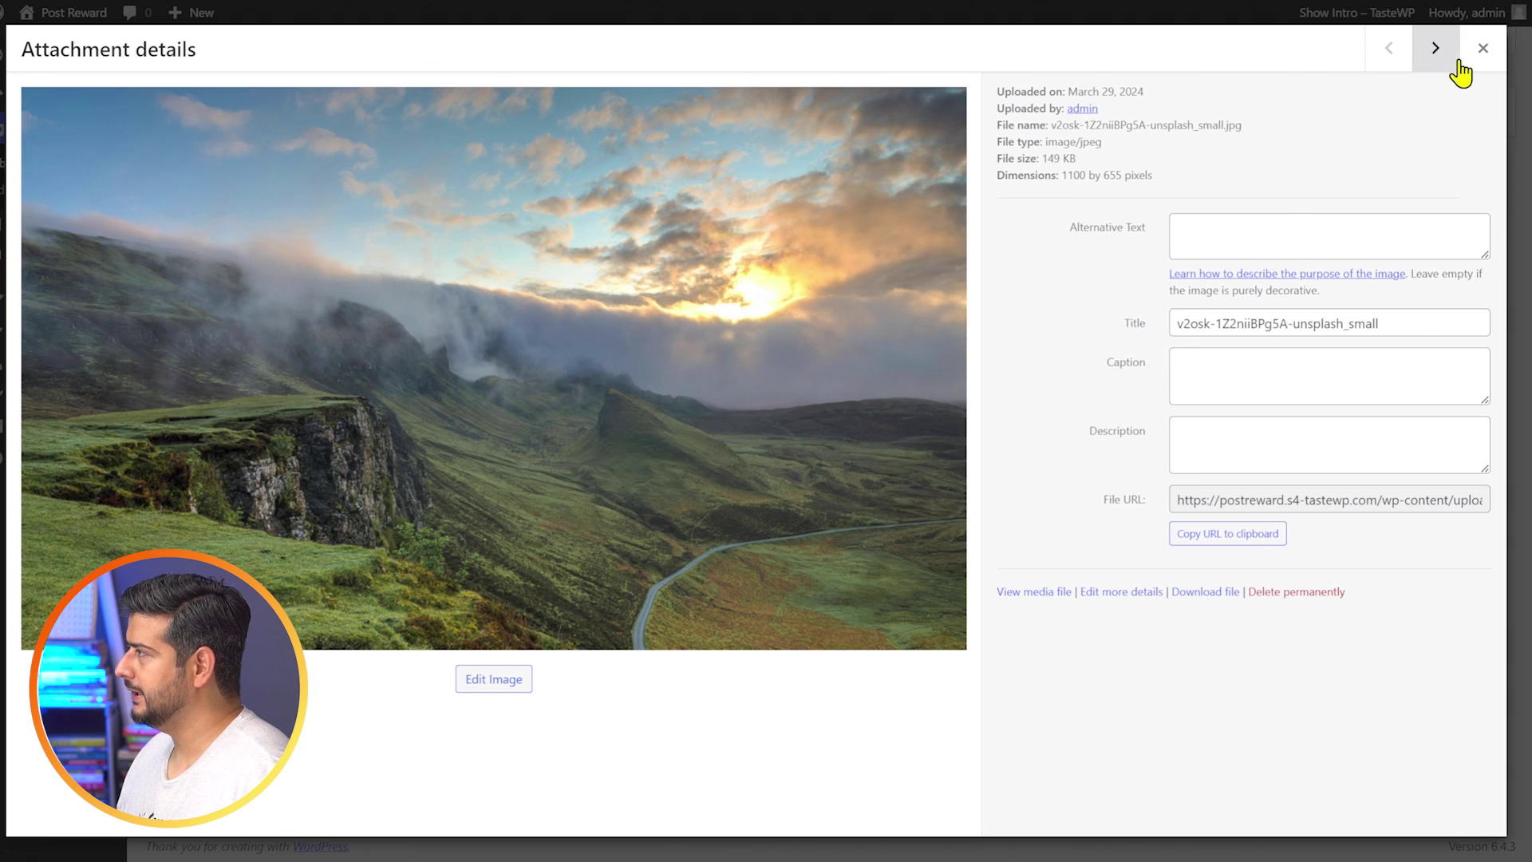
{"action": "left_click", "coordinate": [1482, 48]}
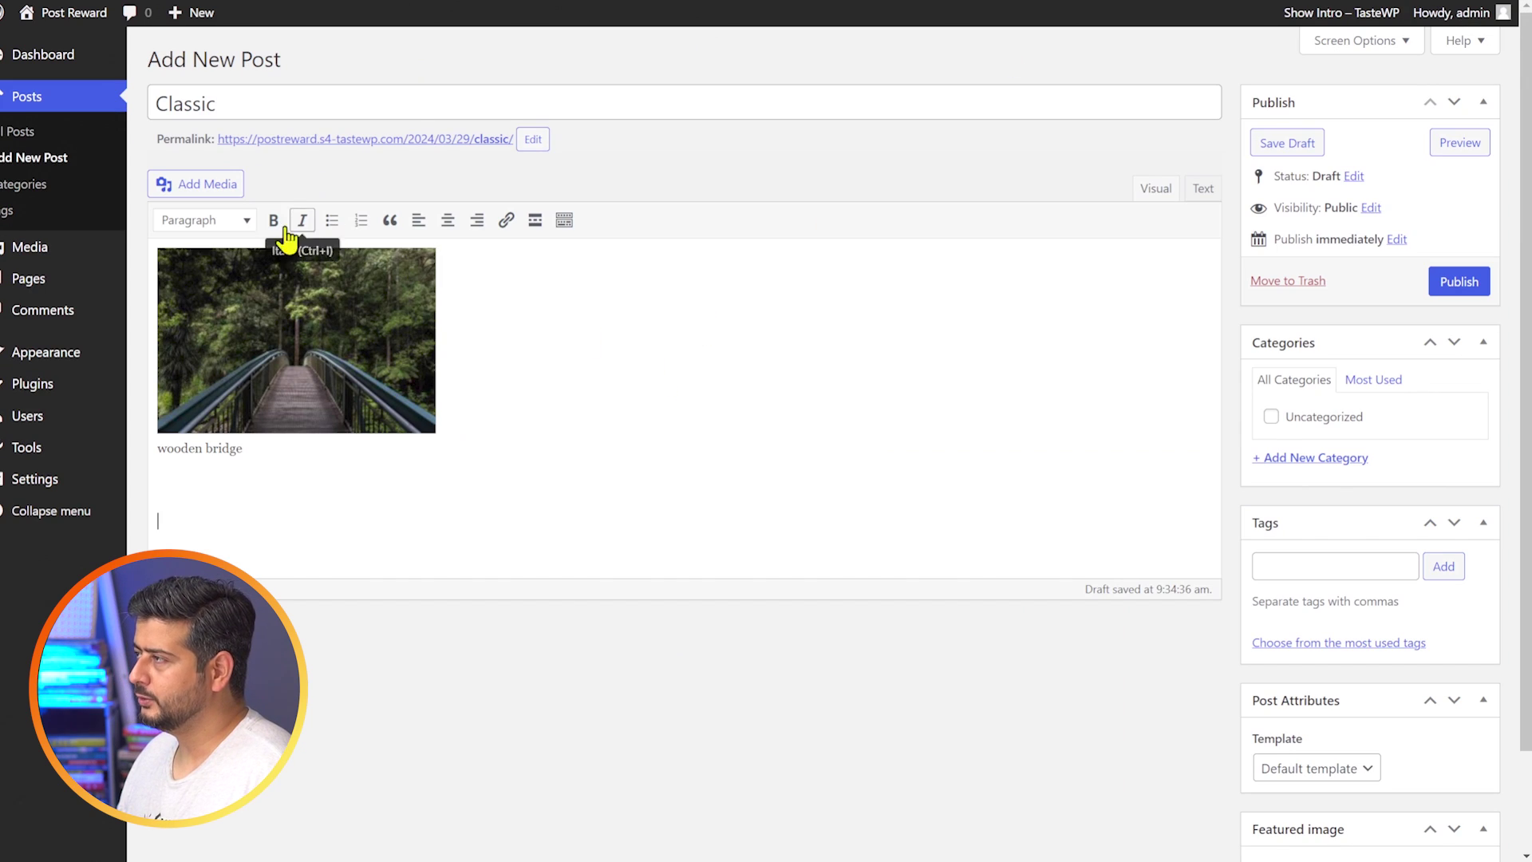
Look for the cloudy hills image in the post's media picker, then save the Classic post as a draft.
{"action": "left_click", "coordinate": [204, 189]}
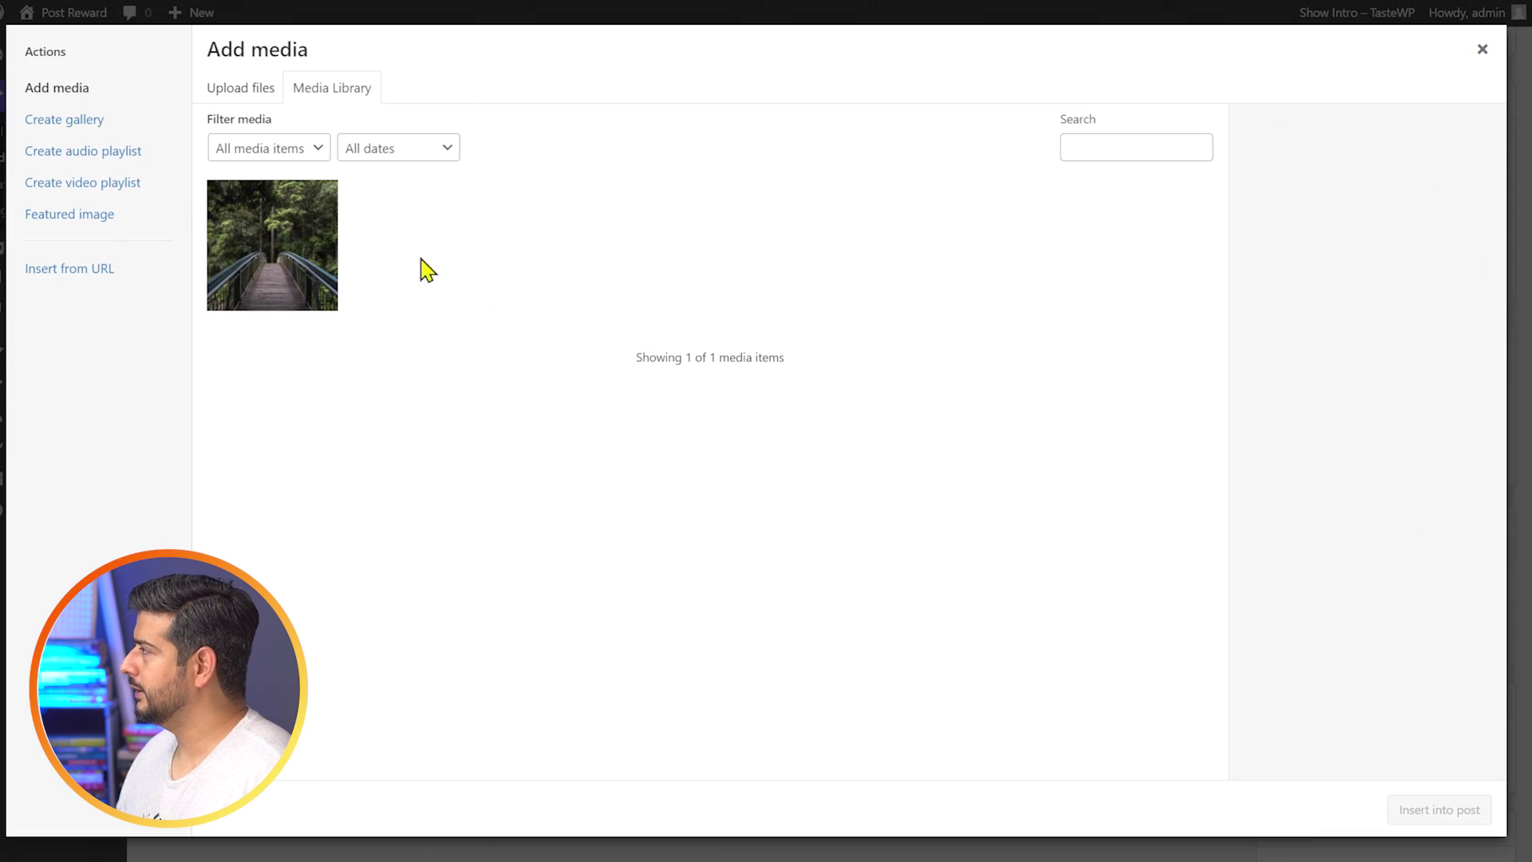
{"action": "left_click", "coordinate": [1482, 53]}
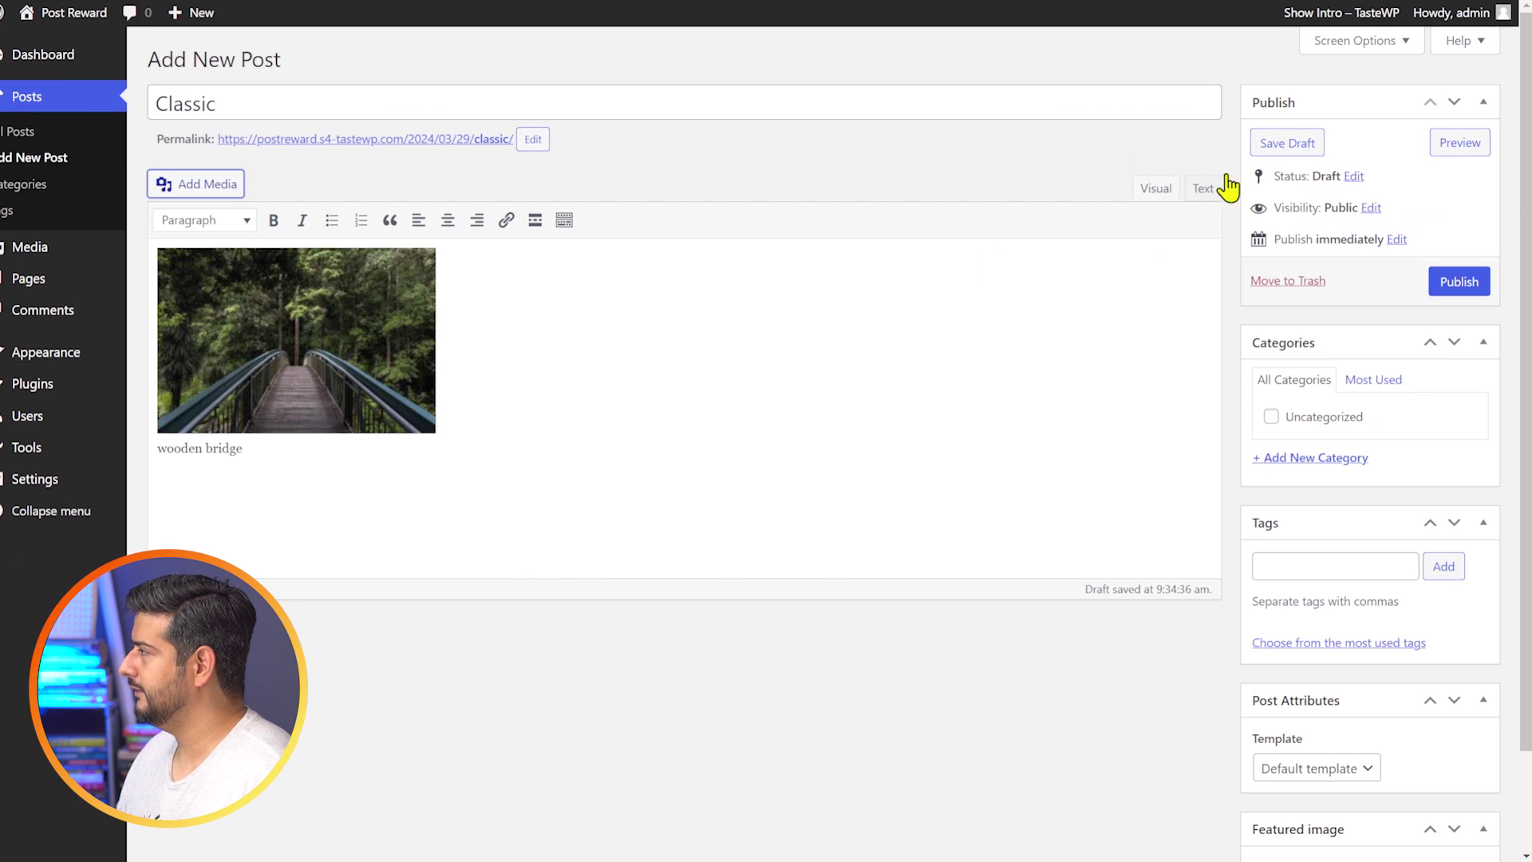
{"action": "left_click", "coordinate": [1308, 144]}
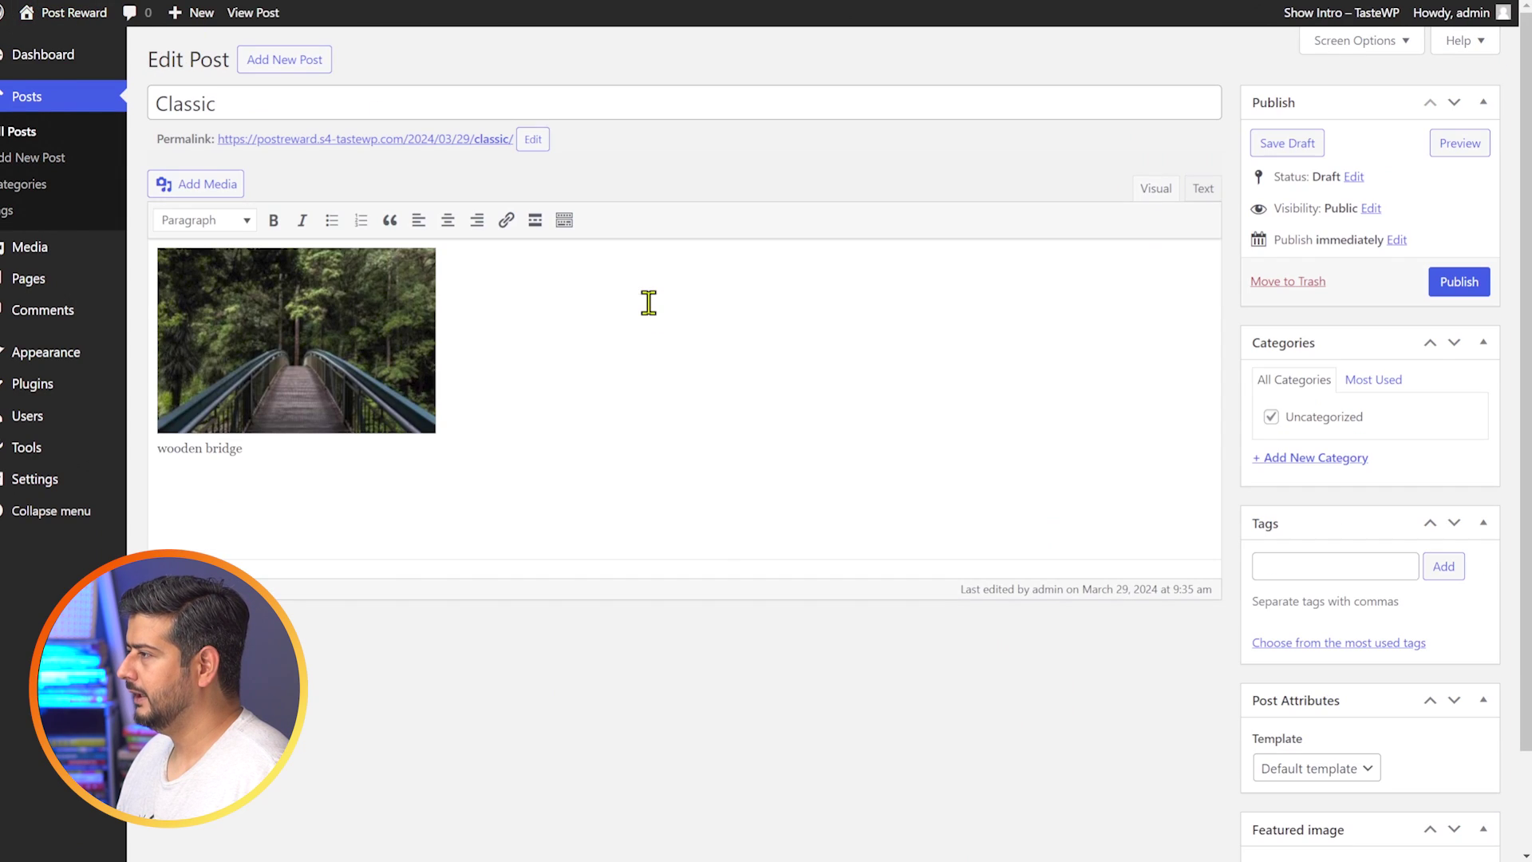
Insert the cloudy hills image from the media library into the post body below the bridge image.
{"action": "left_click", "coordinate": [222, 489]}
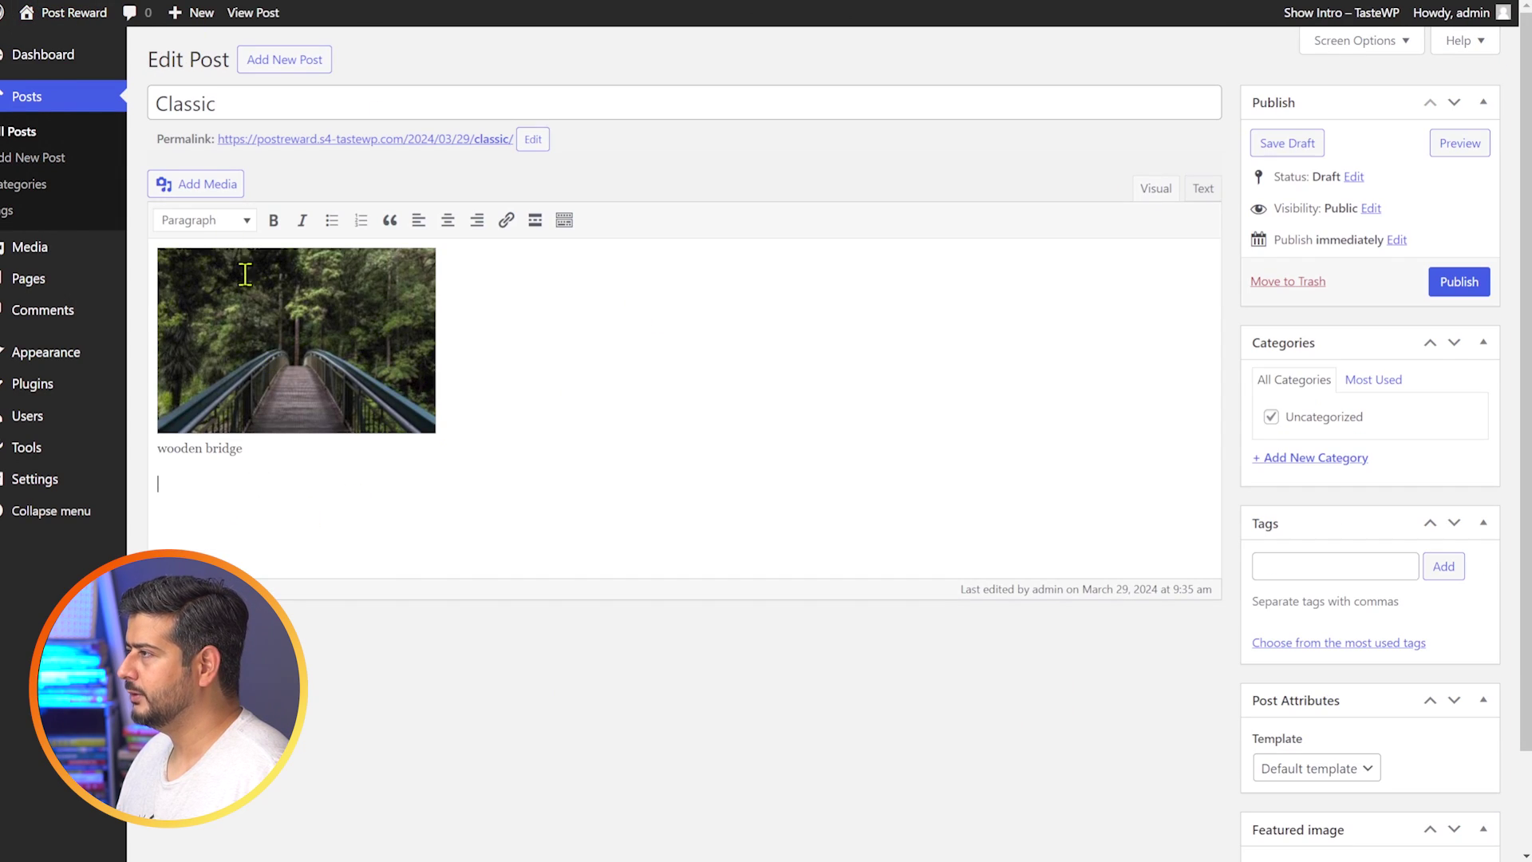
{"action": "left_click", "coordinate": [197, 184]}
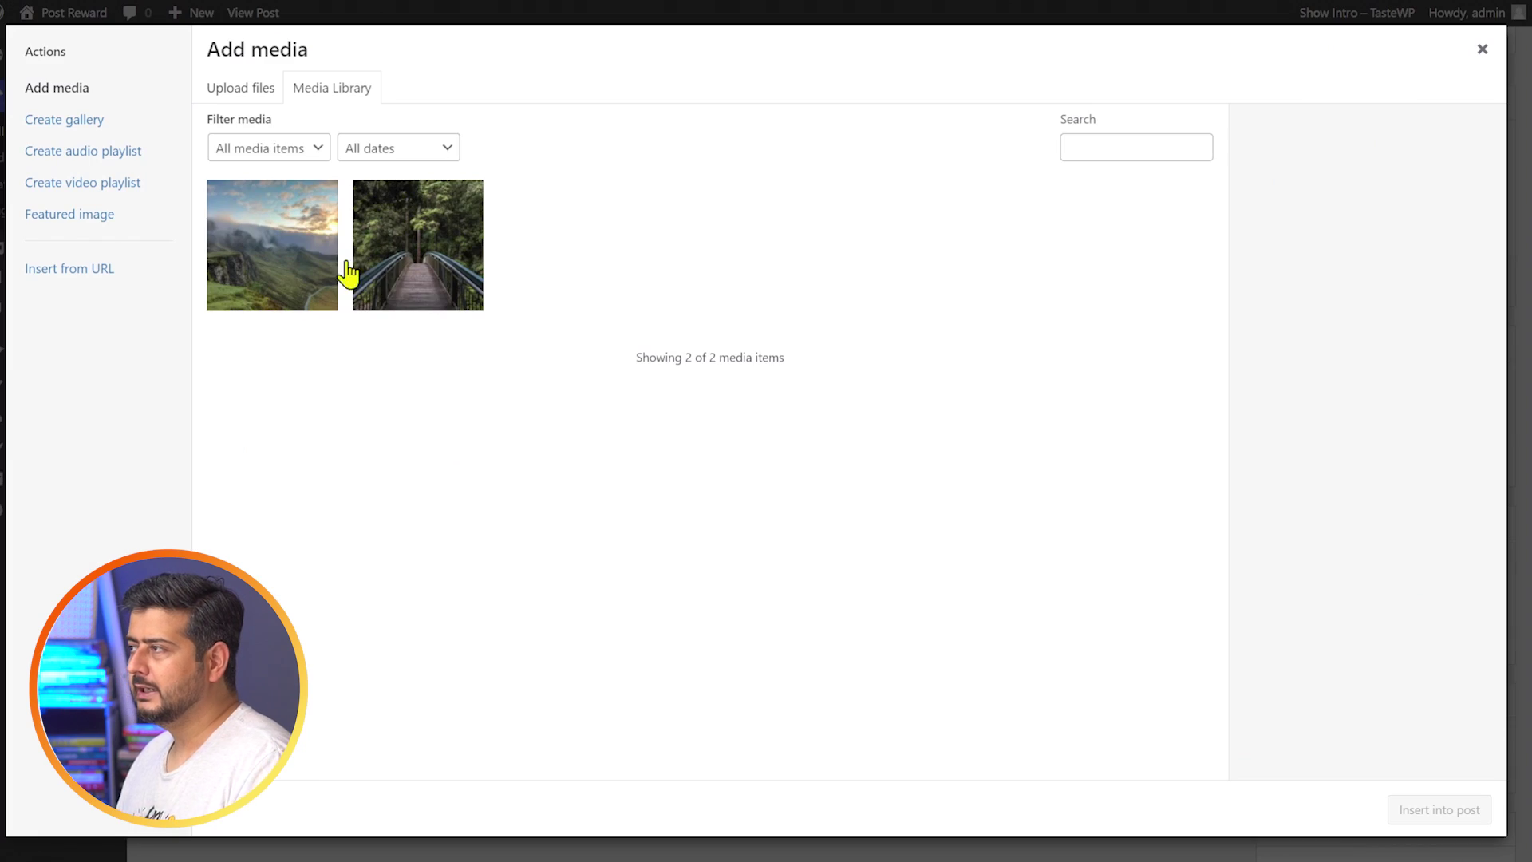
{"action": "left_click", "coordinate": [281, 278]}
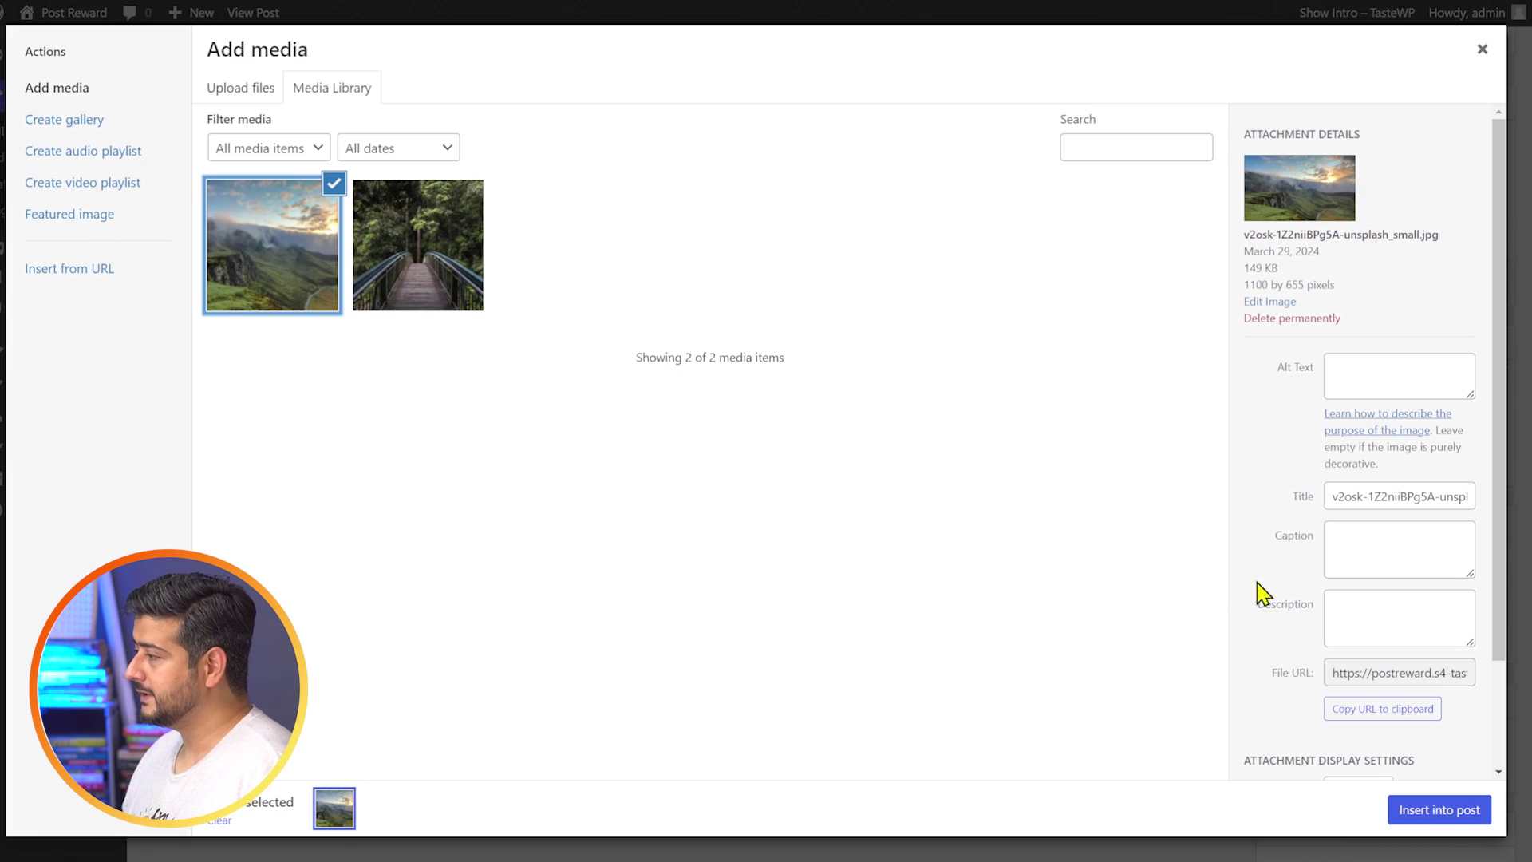
{"action": "left_click", "coordinate": [1425, 809]}
{"action": "scroll", "coordinate": [567, 479], "scroll_direction": "down", "scroll_amount": 1}
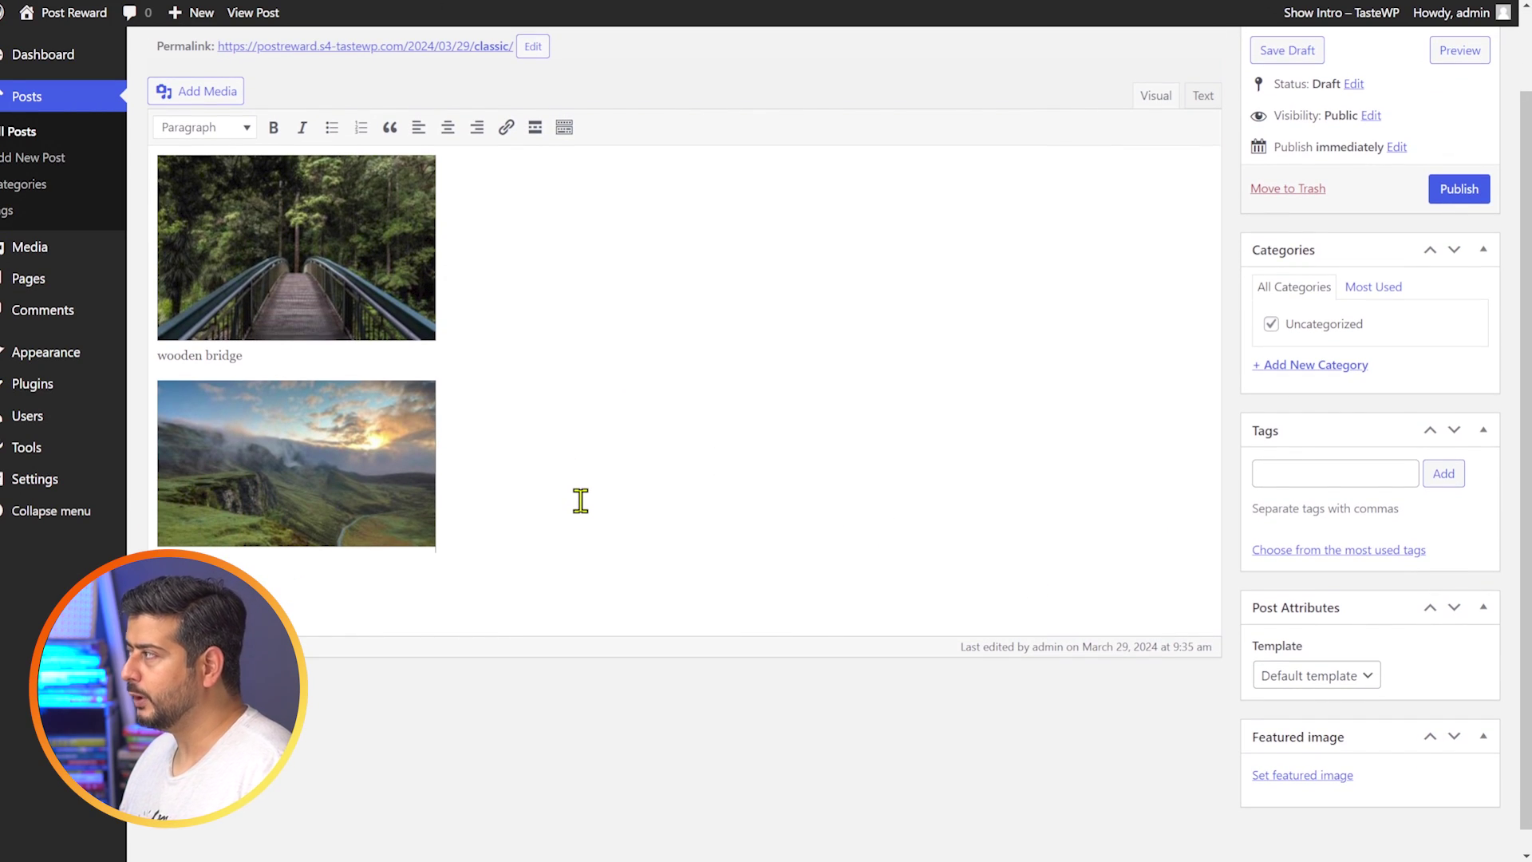
Add the caption "Clouds" to the cloudy hills image in the post through its image details.
{"action": "left_click", "coordinate": [336, 456]}
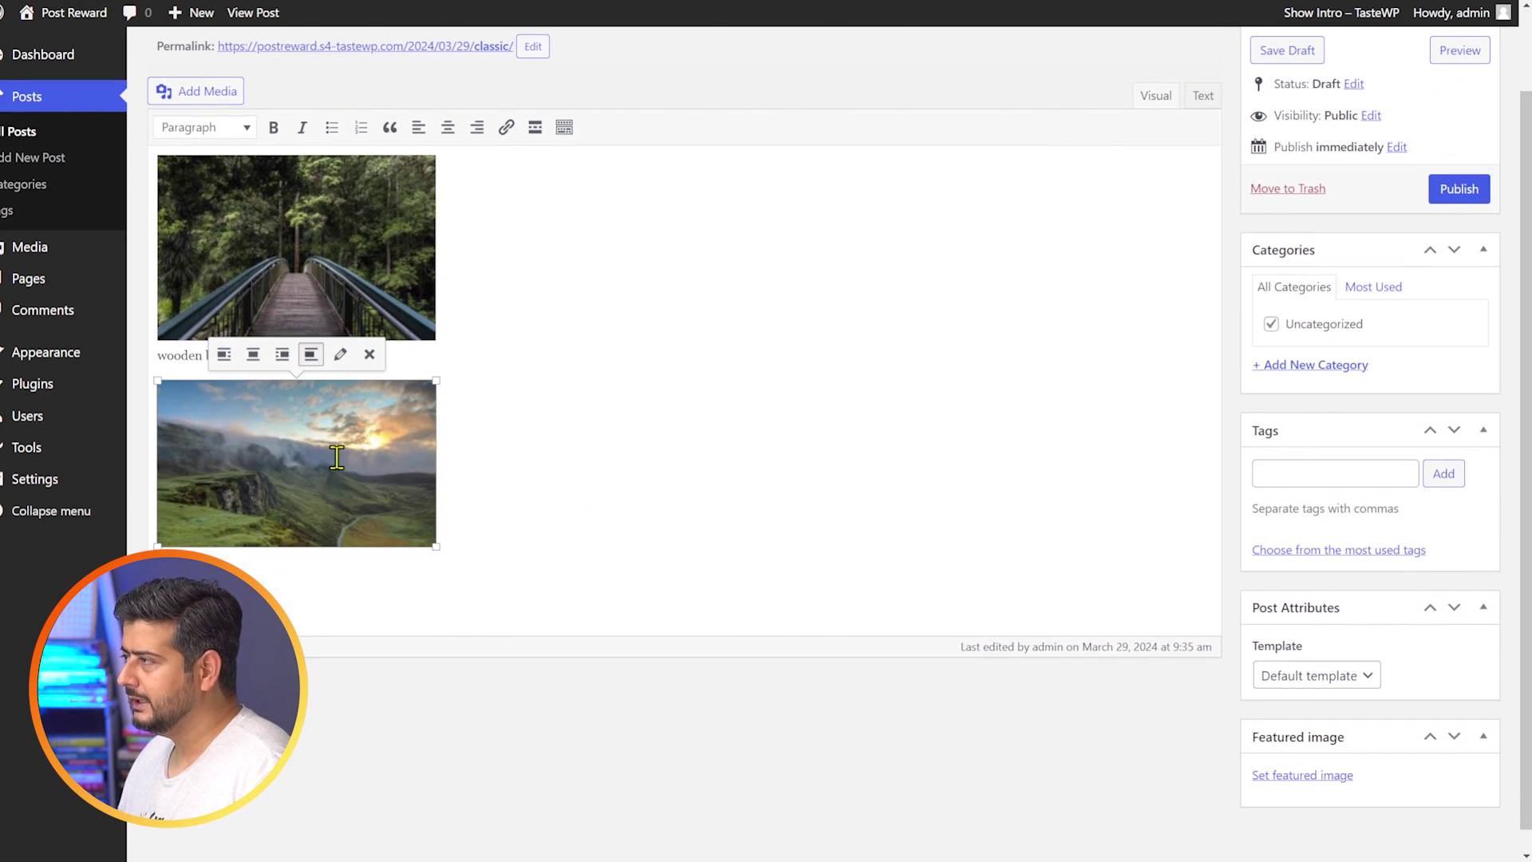
{"action": "left_click", "coordinate": [340, 356]}
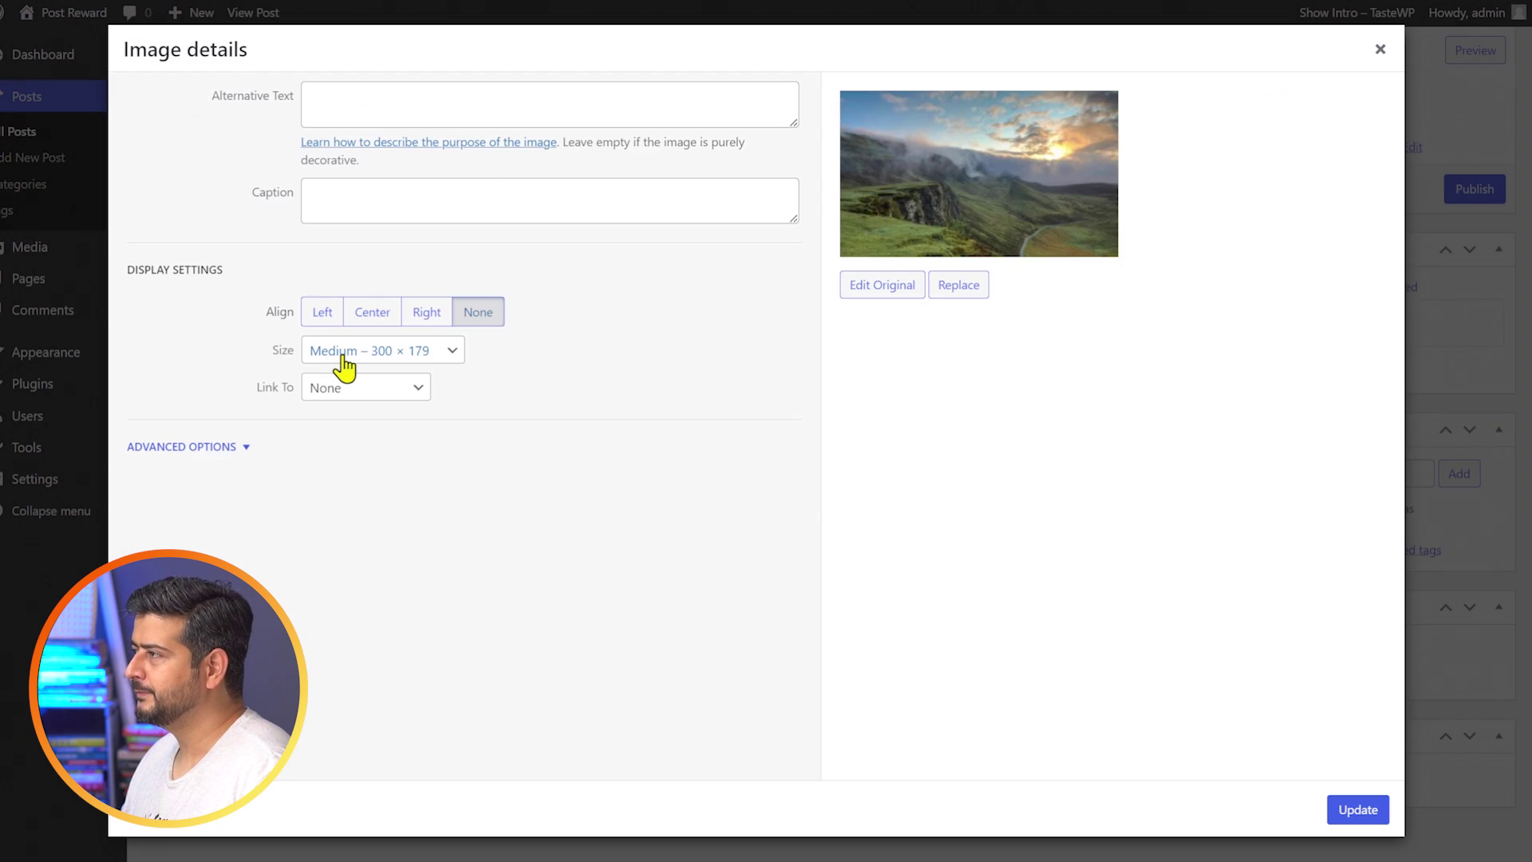
{"action": "left_click", "coordinate": [360, 198]}
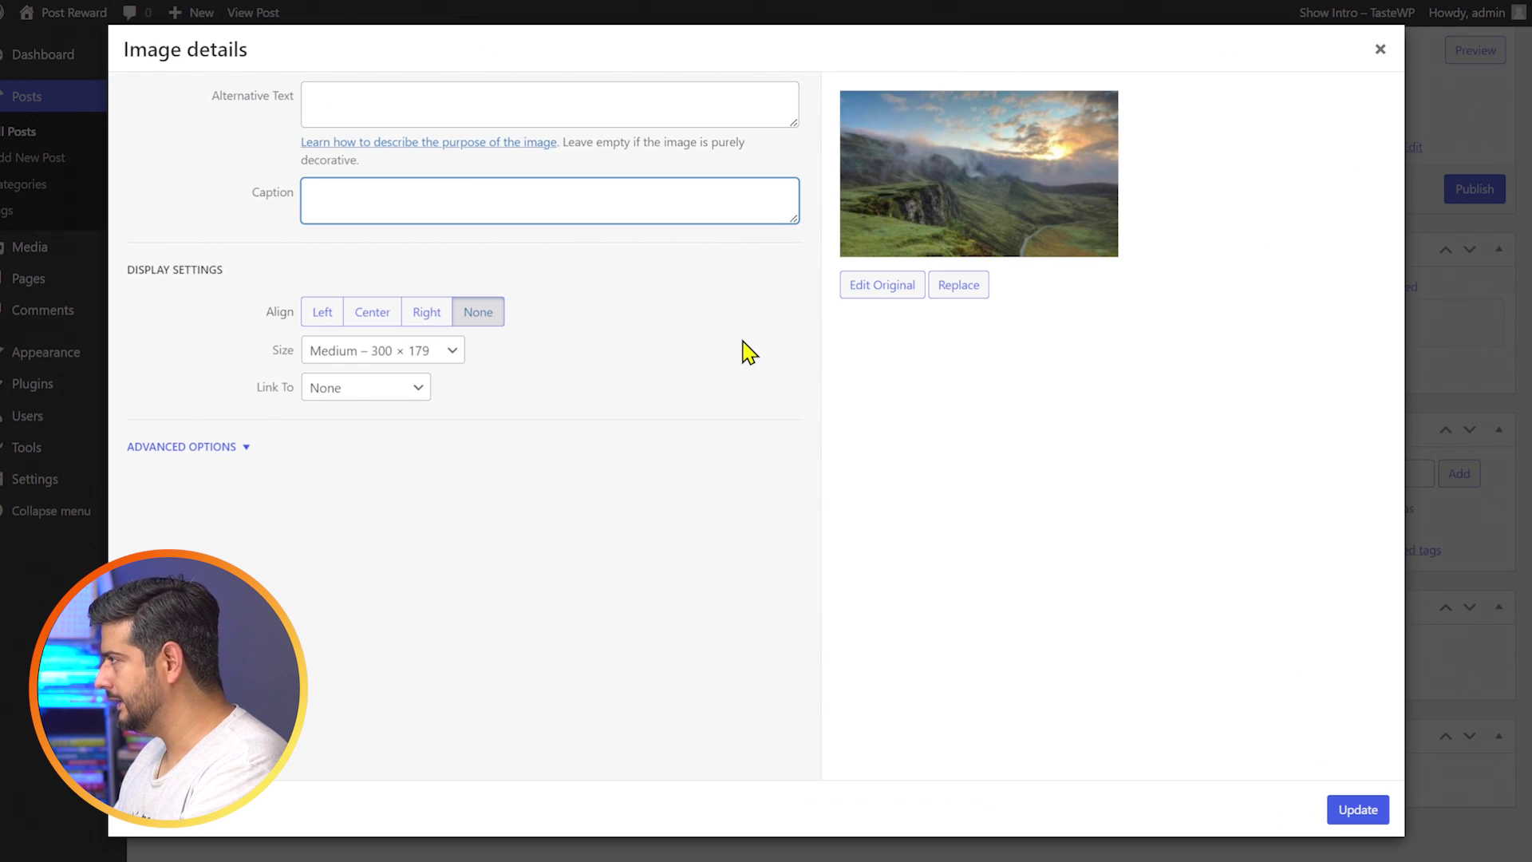
{"action": "type", "text": "Clouds"}
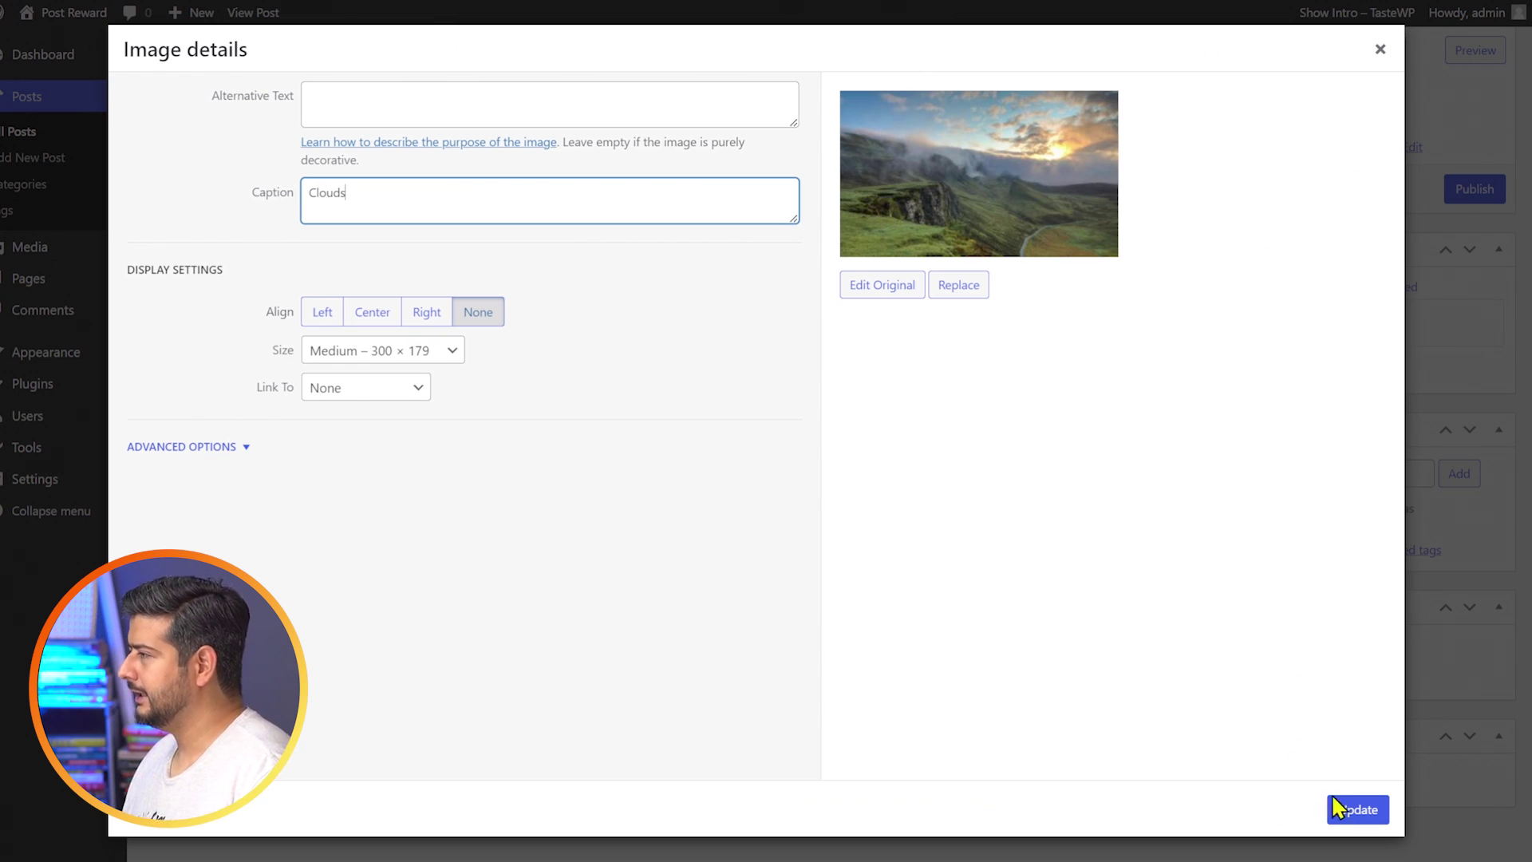
{"action": "left_click", "coordinate": [1356, 808]}
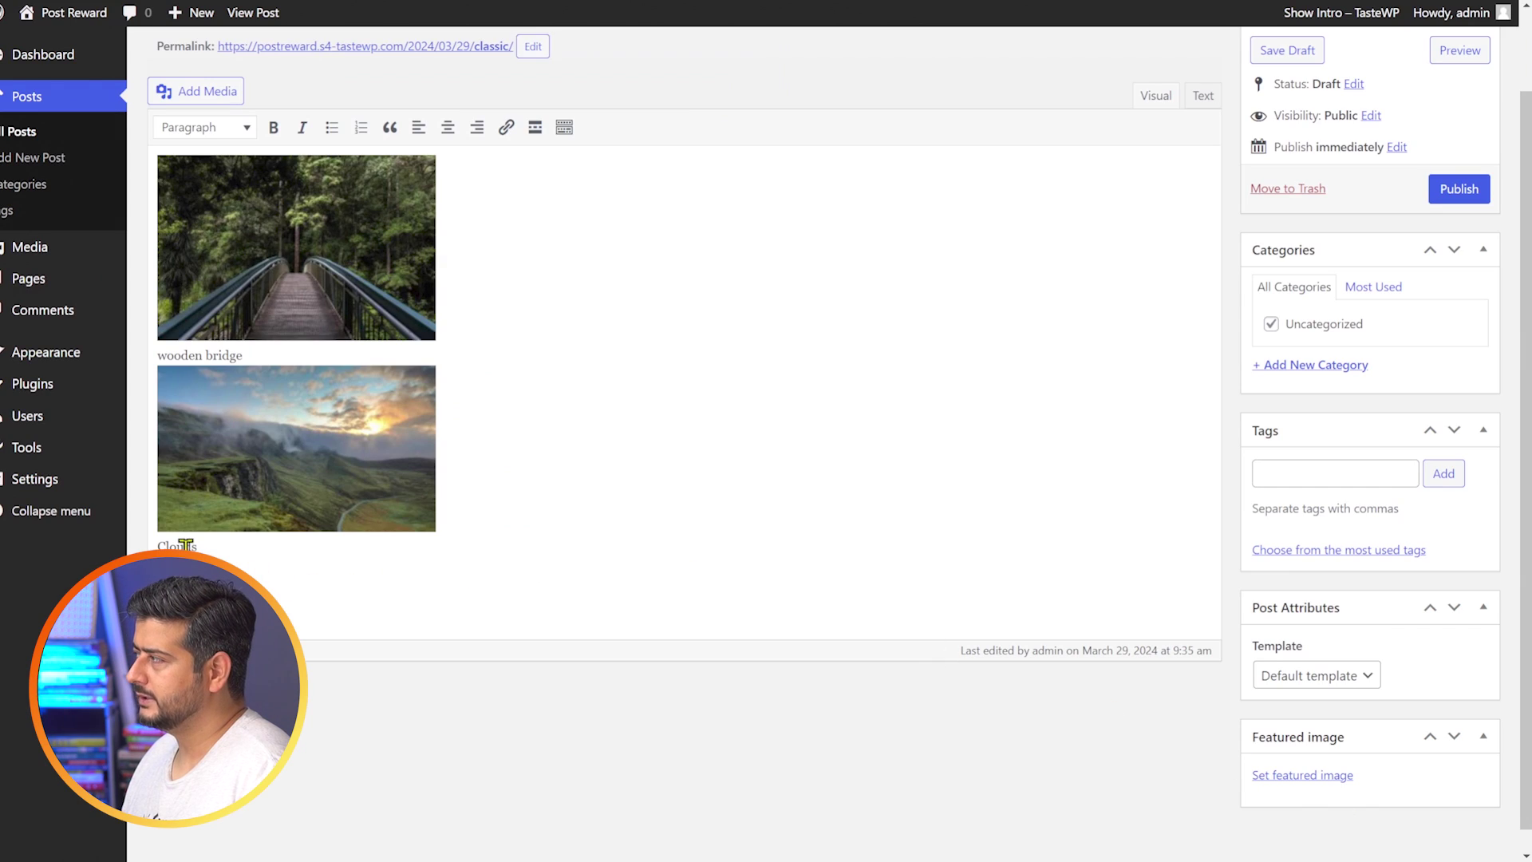
Save the post draft and check the cloudy hills image's caption field in the media library.
{"action": "left_click", "coordinate": [1303, 60]}
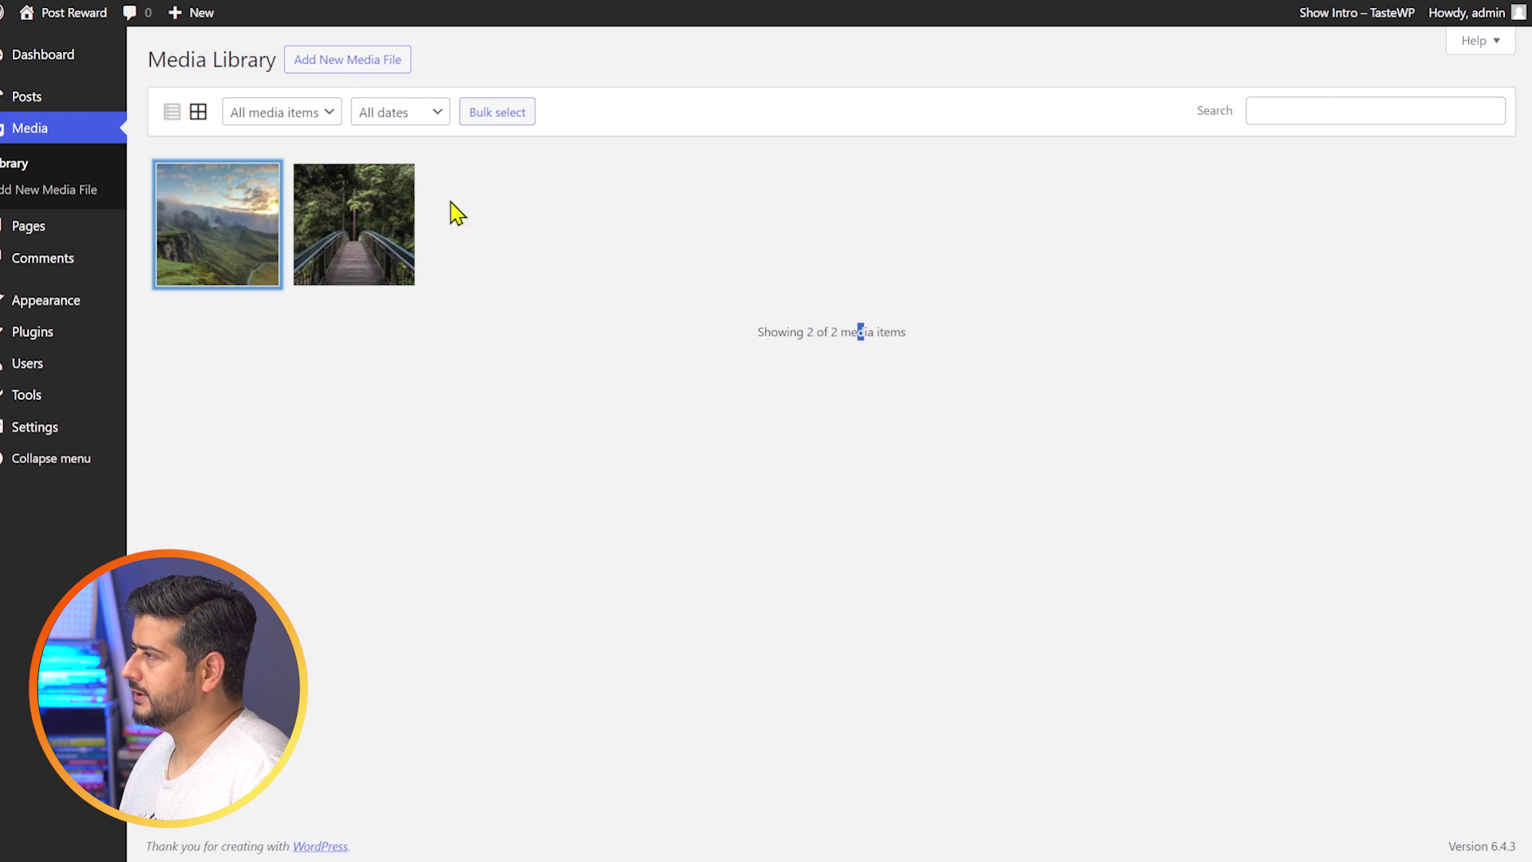
{"action": "left_click", "coordinate": [246, 256]}
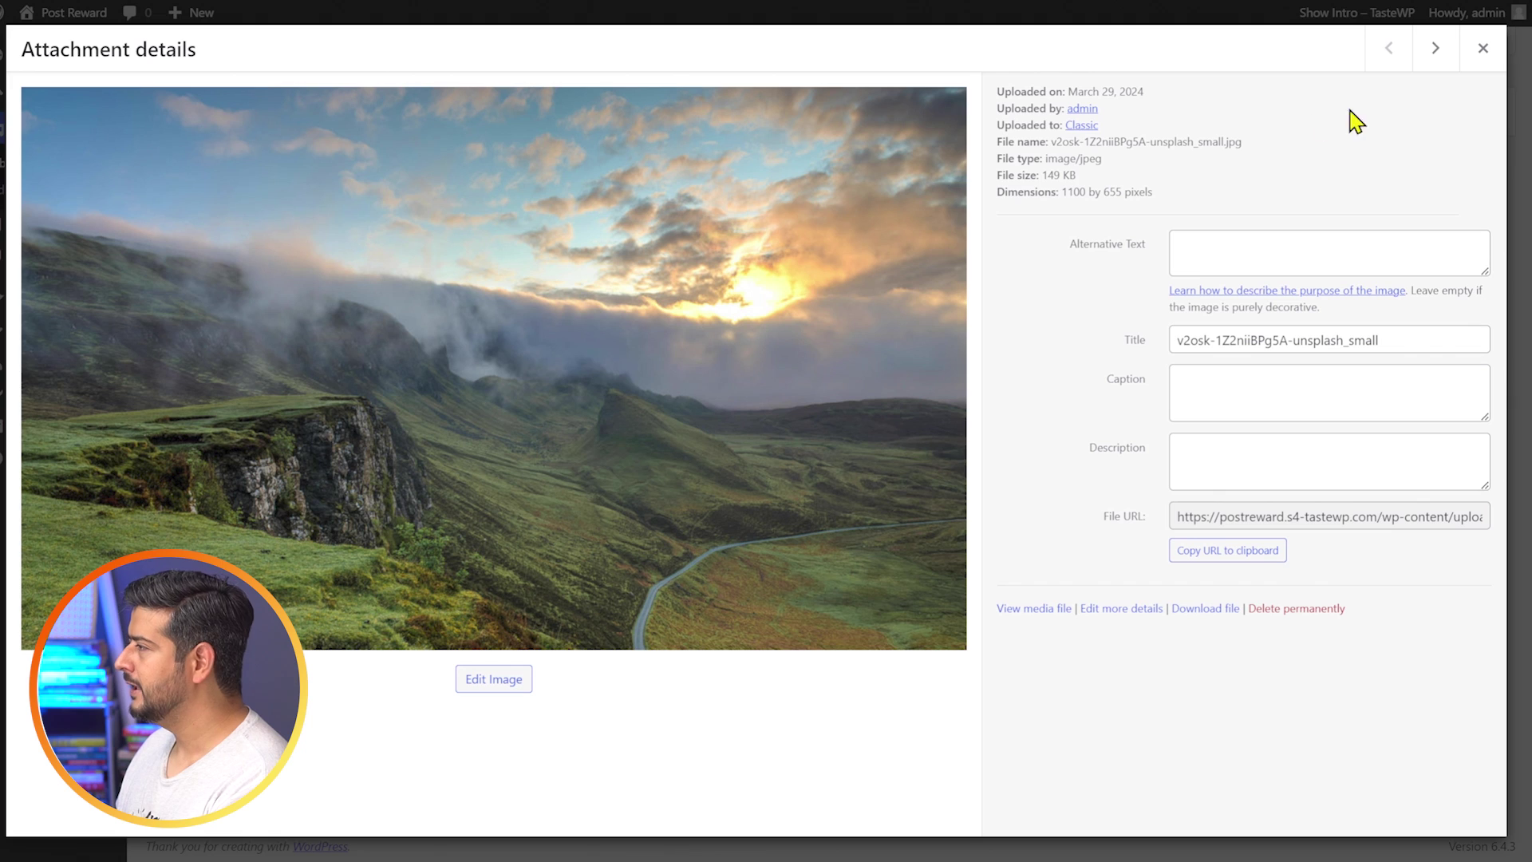
{"action": "left_click", "coordinate": [1482, 50]}
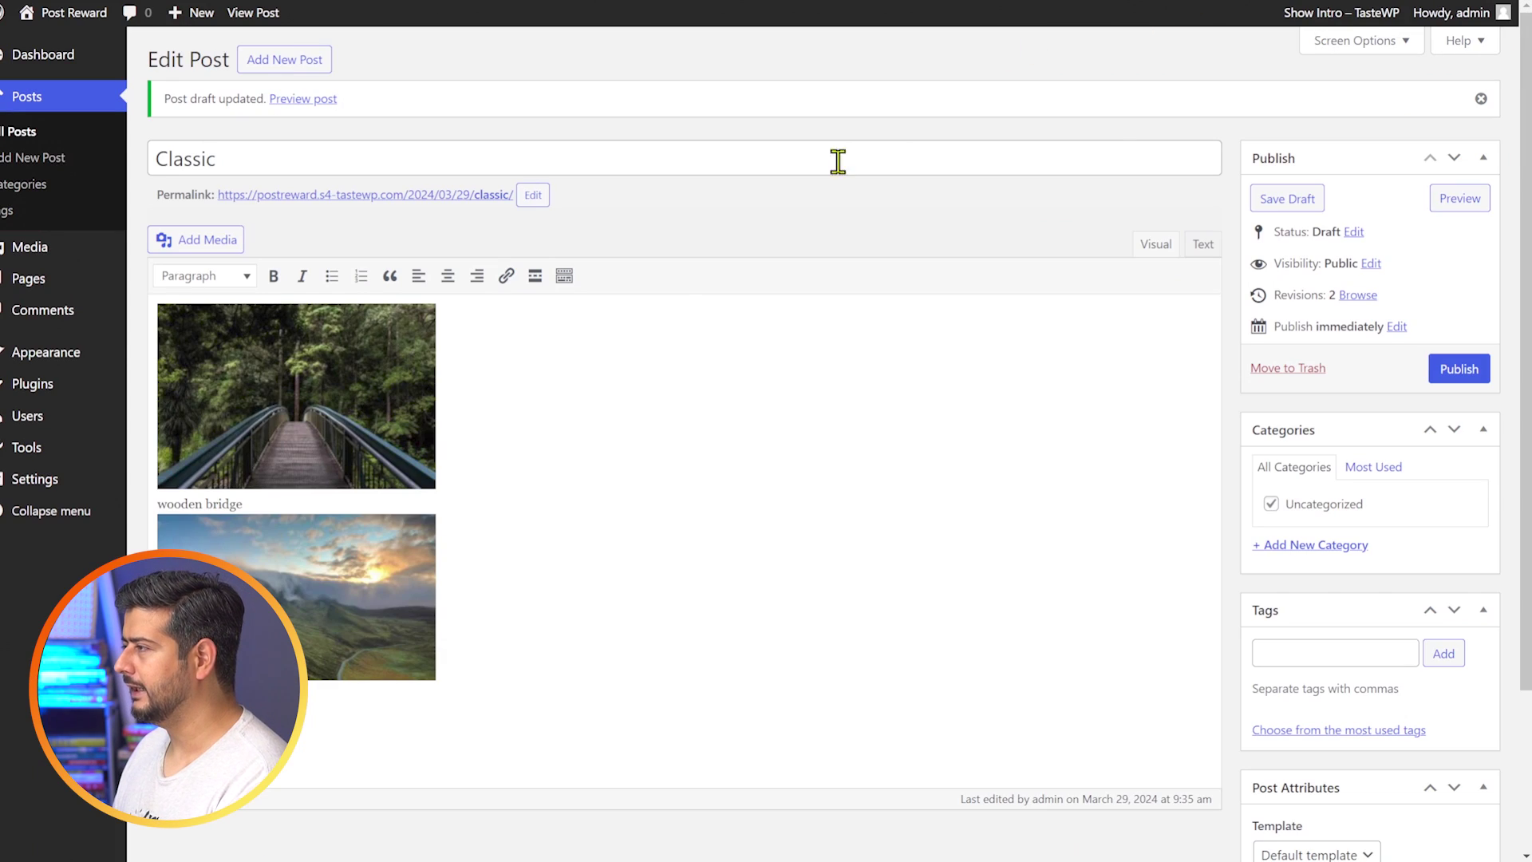
Remove the bridge image and the cloudy hills image with their captions from the Classic post.
{"action": "left_click", "coordinate": [340, 416]}
{"action": "left_click", "coordinate": [358, 513]}
{"action": "left_click", "coordinate": [369, 385]}
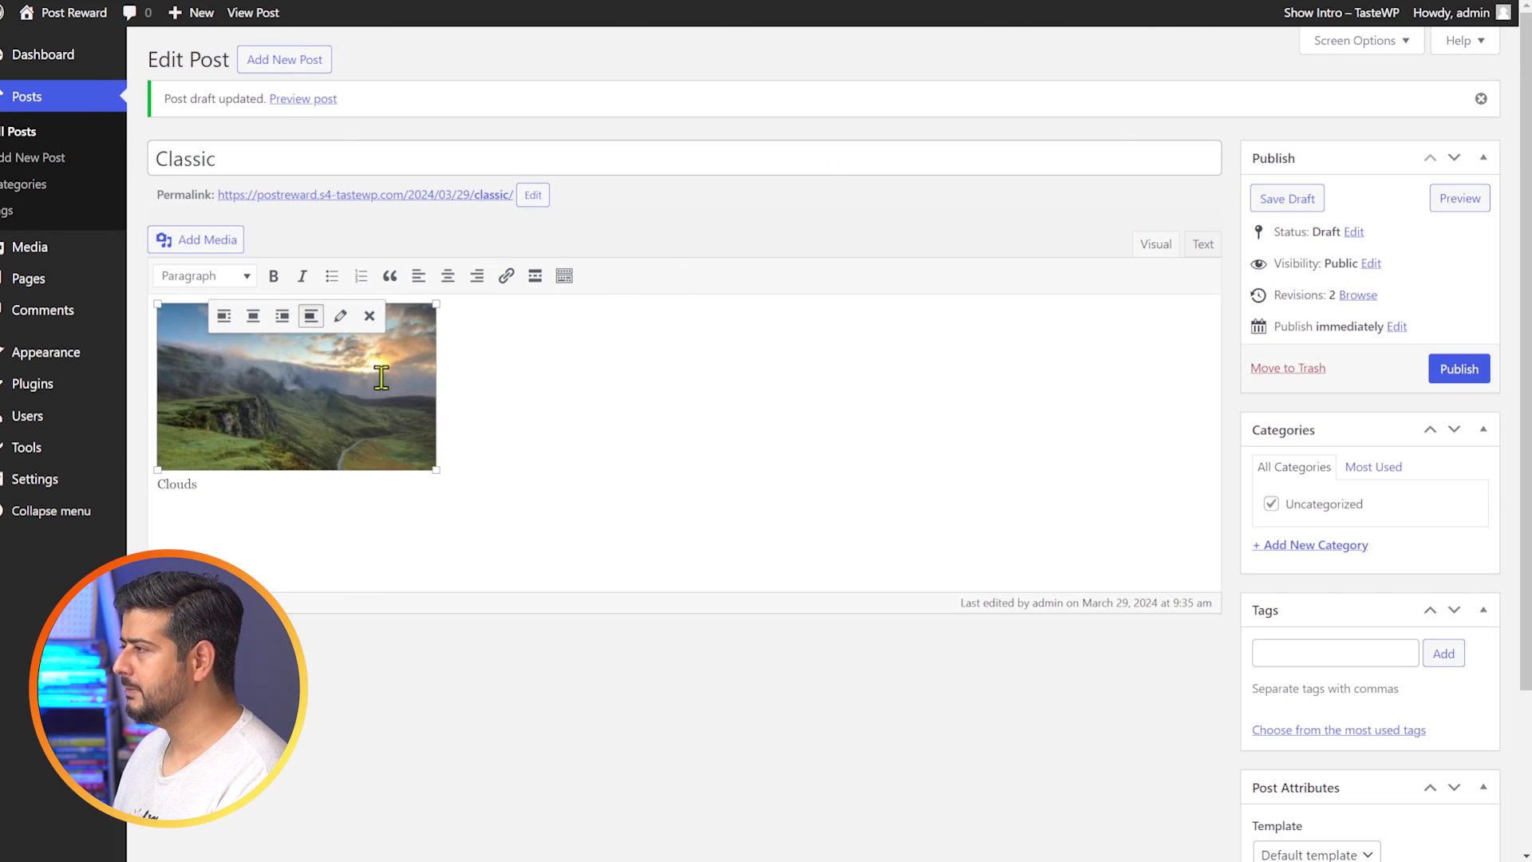
{"action": "left_click", "coordinate": [375, 319]}
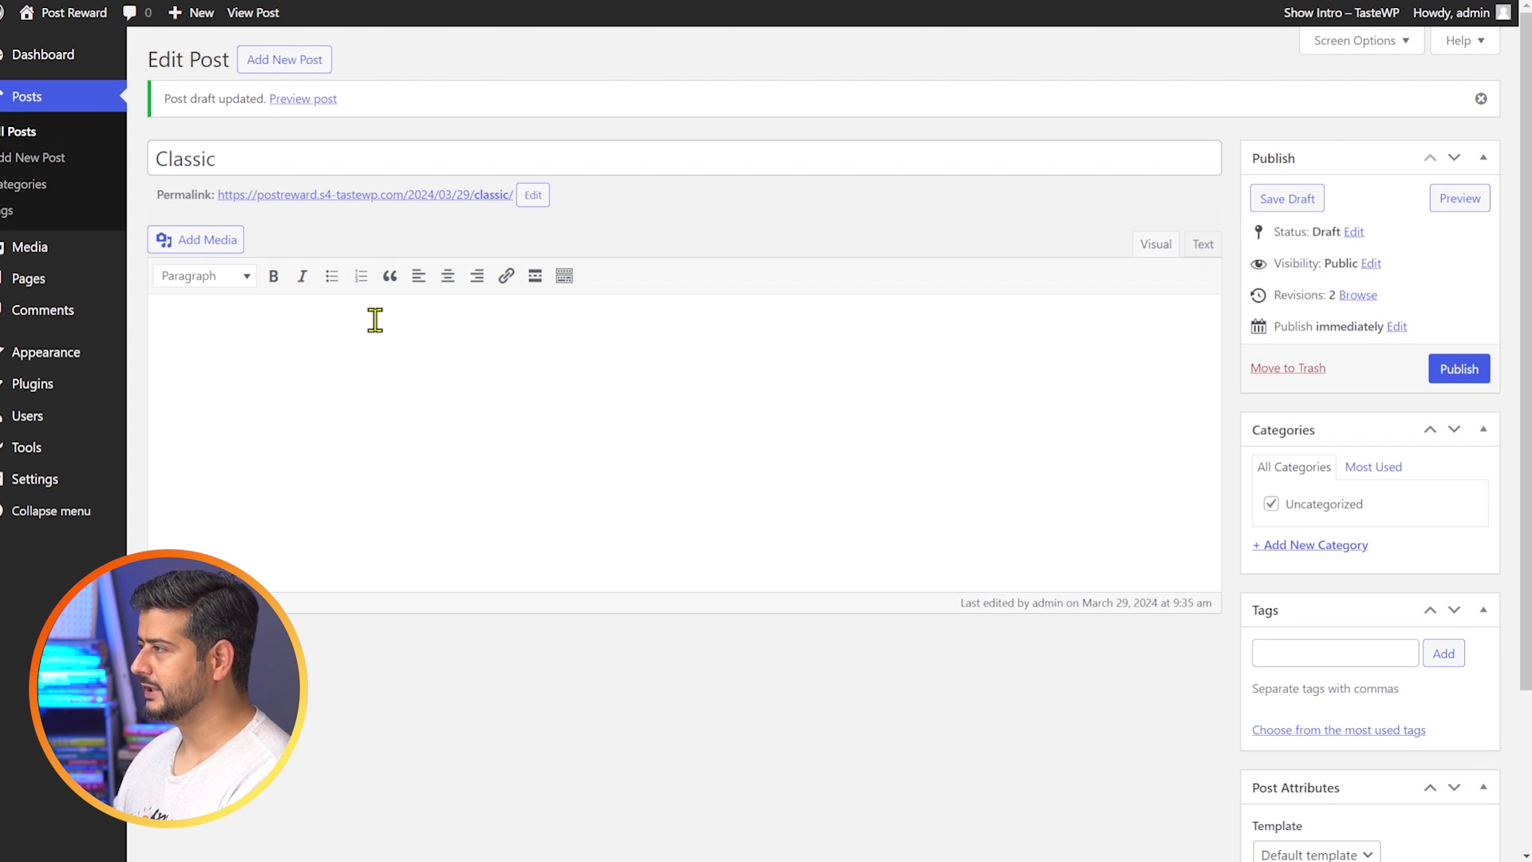
Create a new gallery from the bridge and cloudy hills images in the media library.
{"action": "left_click", "coordinate": [205, 243]}
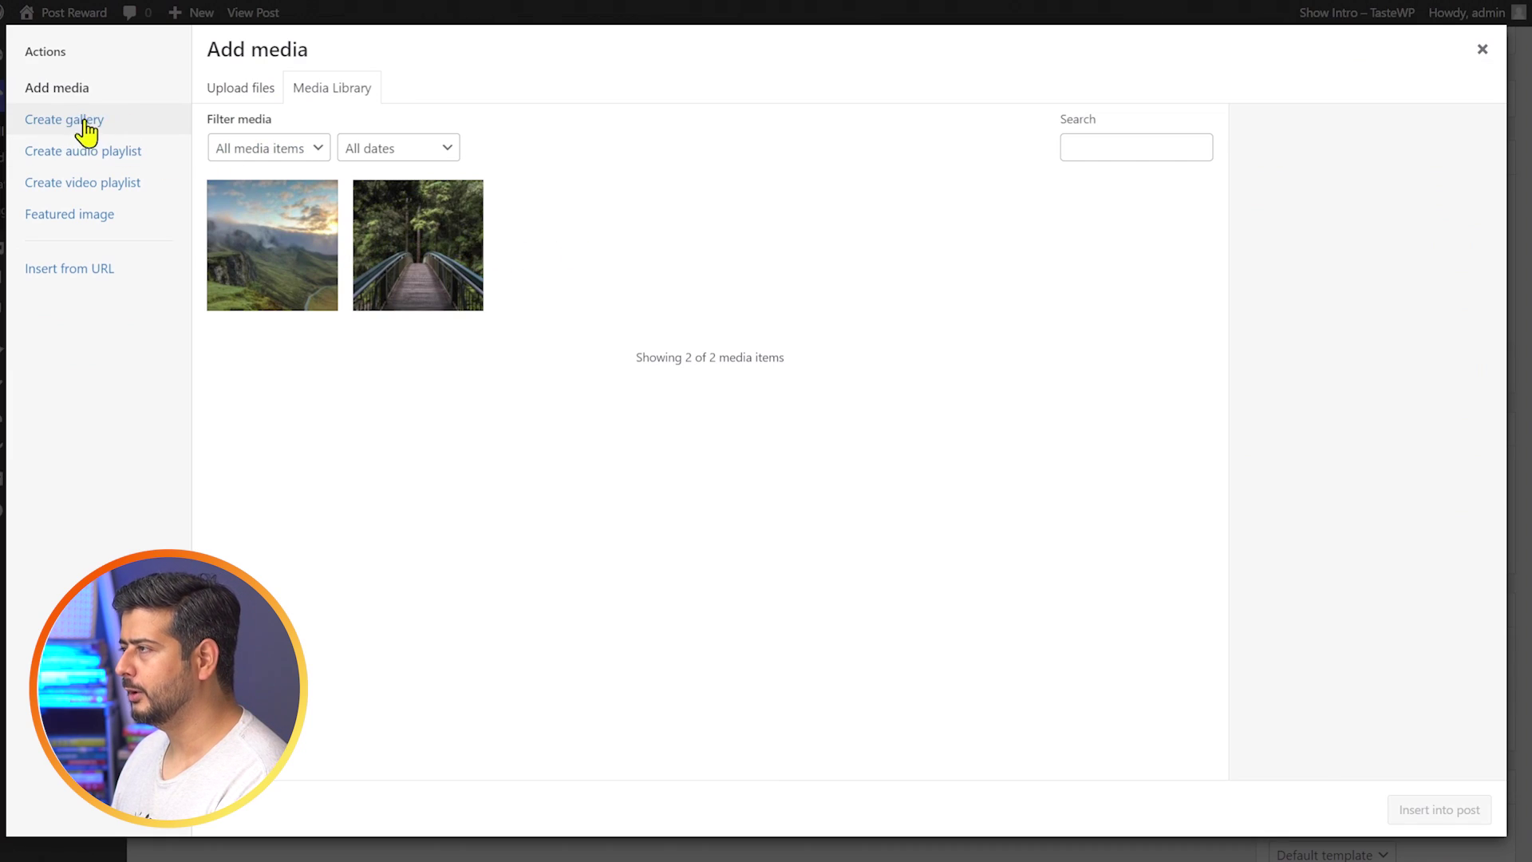
{"action": "left_click", "coordinate": [111, 121]}
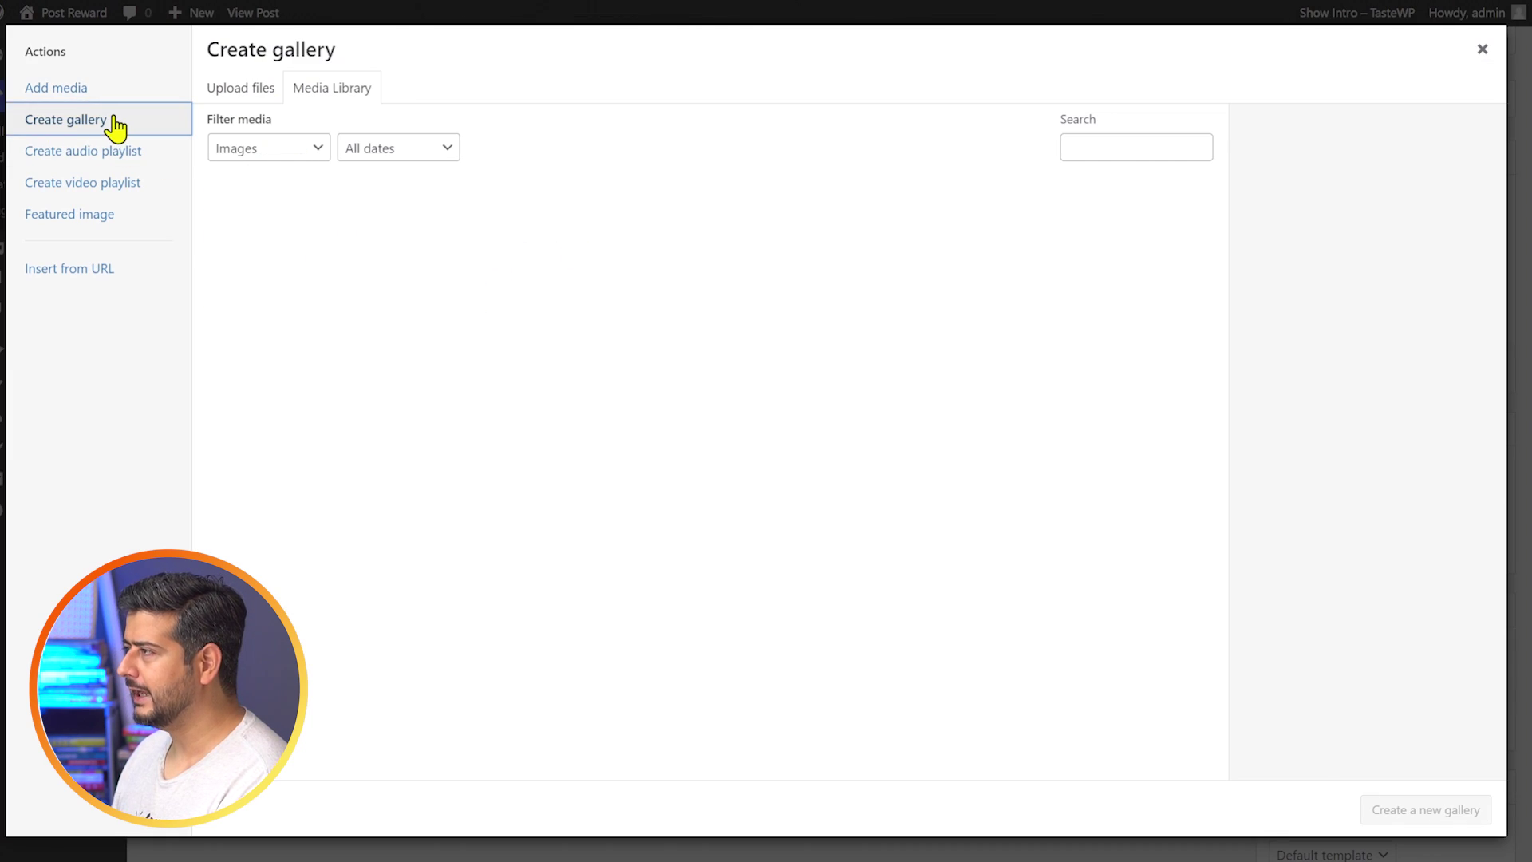
{"action": "left_click", "coordinate": [422, 277]}
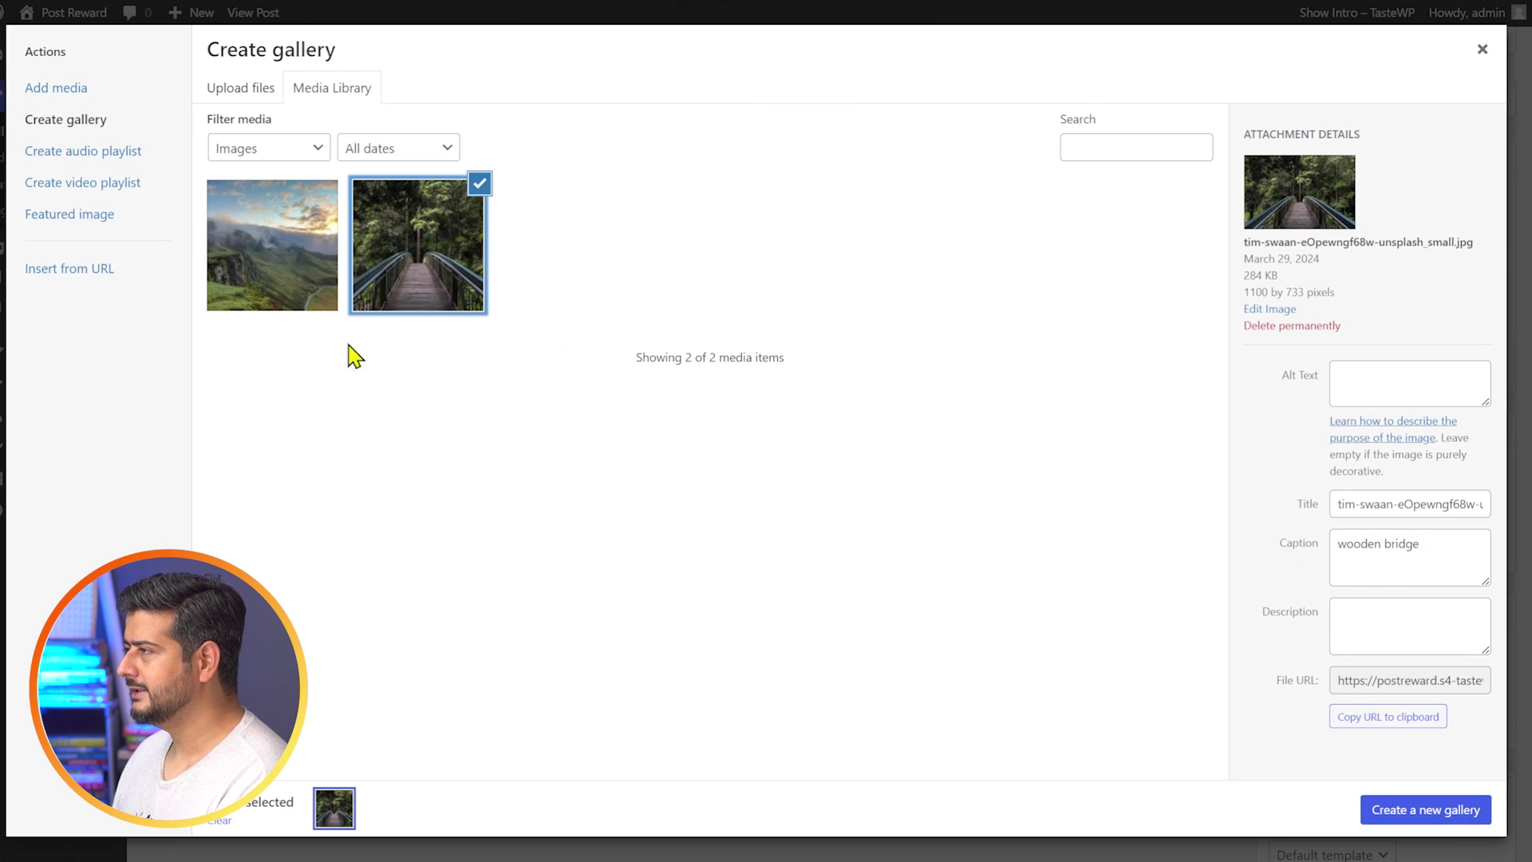
{"action": "left_click", "coordinate": [288, 284]}
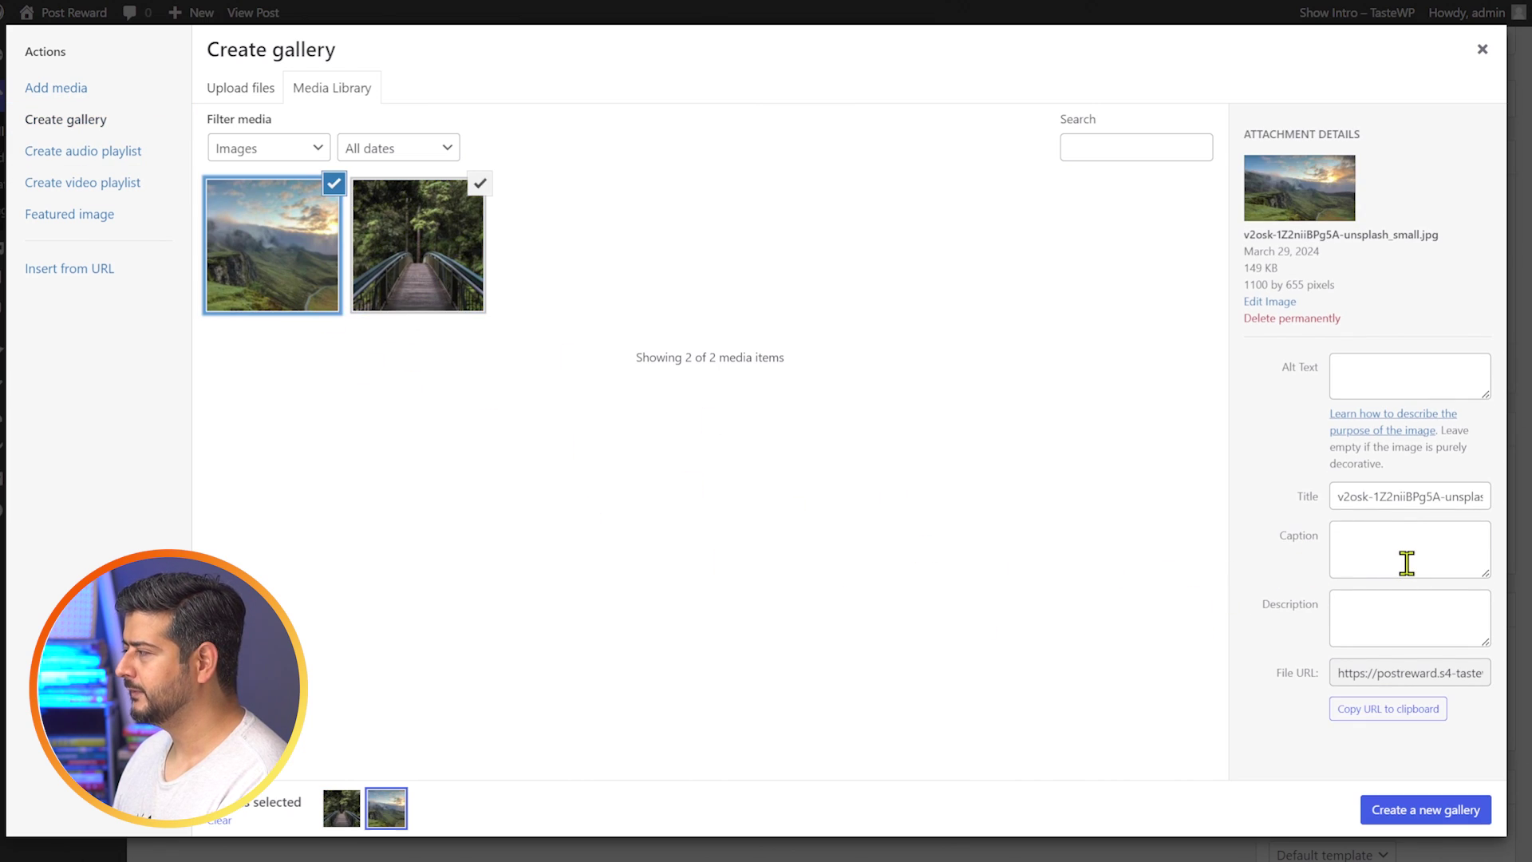
{"action": "left_click", "coordinate": [1397, 812]}
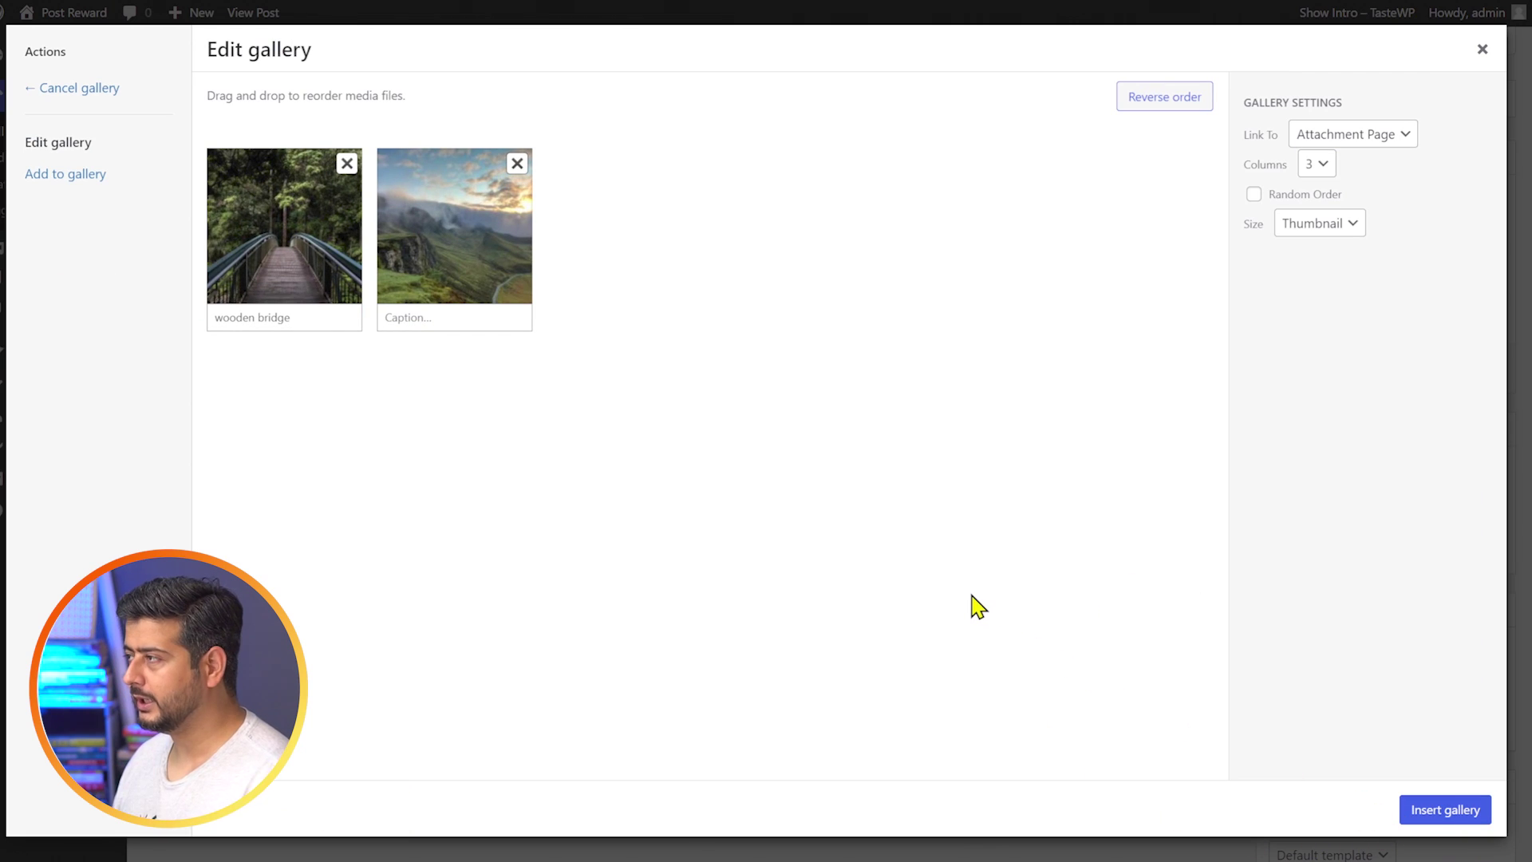
Caption the cloudy hills image "Clouds" in the gallery and insert the gallery into the post.
{"action": "left_click", "coordinate": [499, 324]}
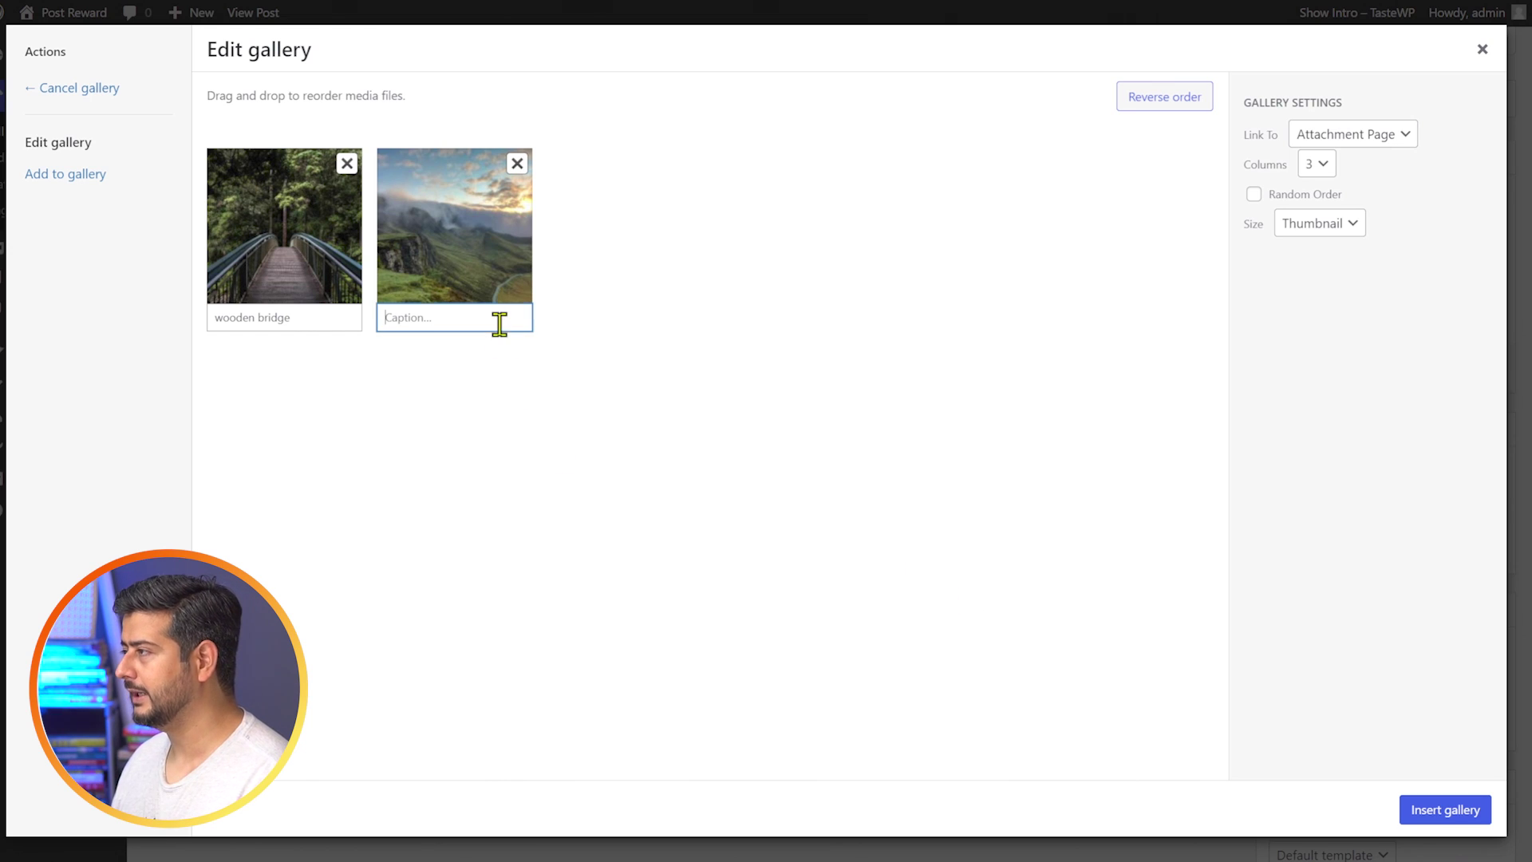
{"action": "type", "text": "Cl"}
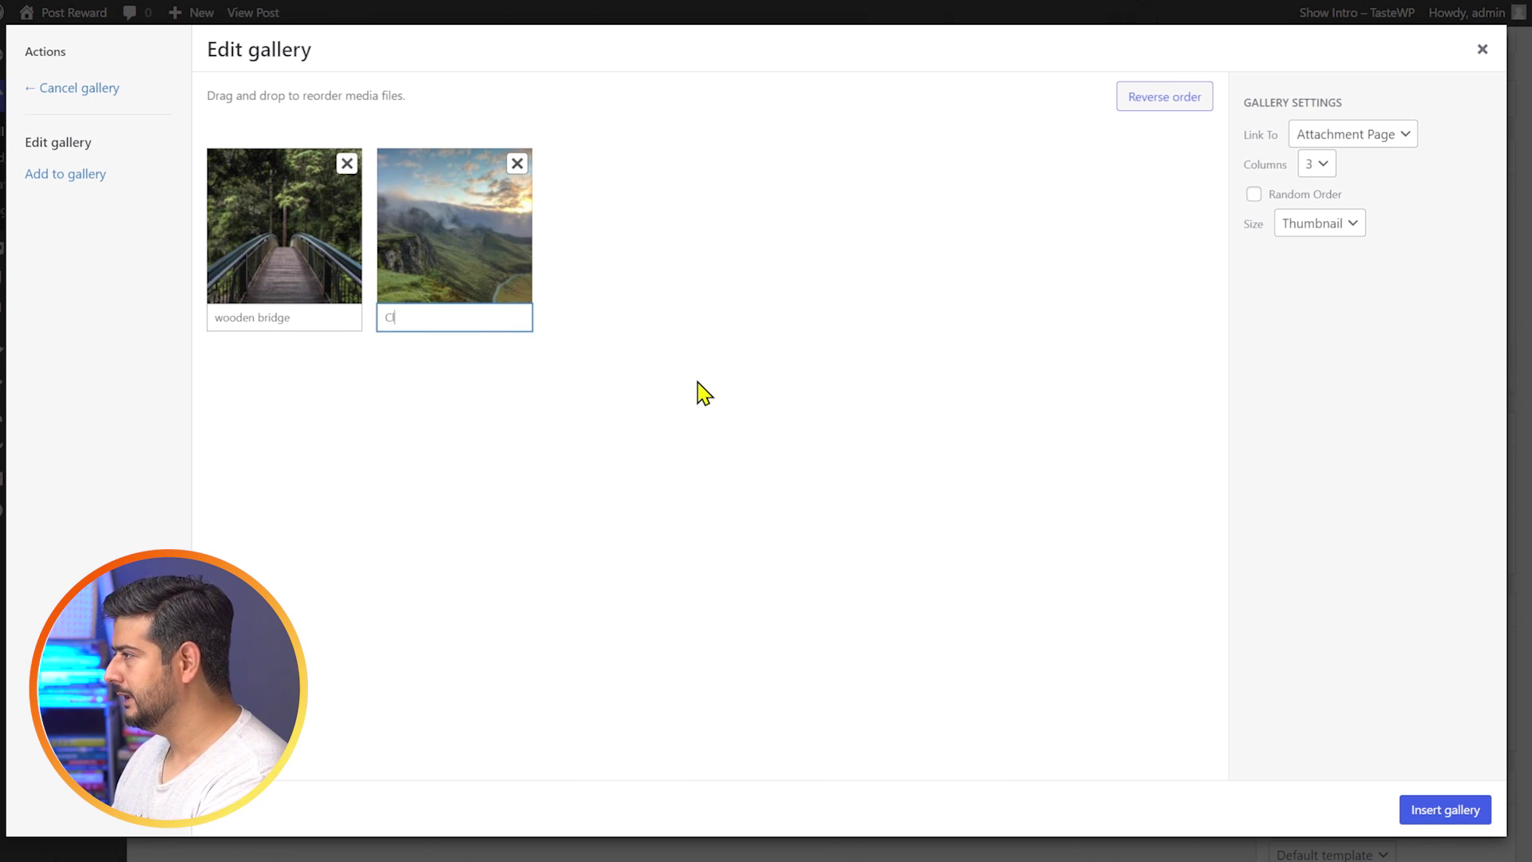
{"action": "type", "text": "uodouds"}
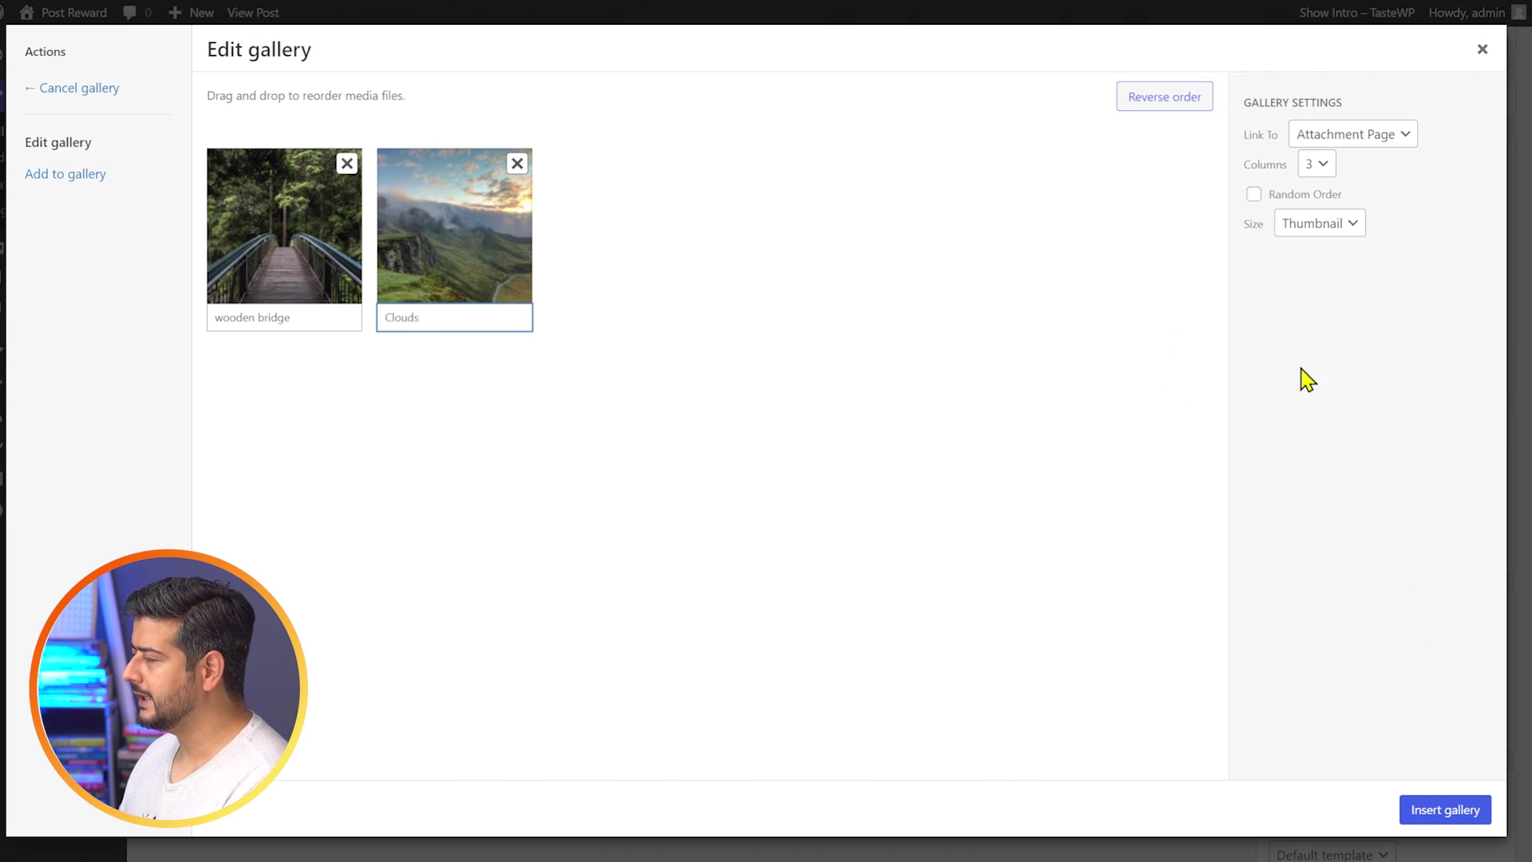
{"action": "left_click", "coordinate": [1445, 809]}
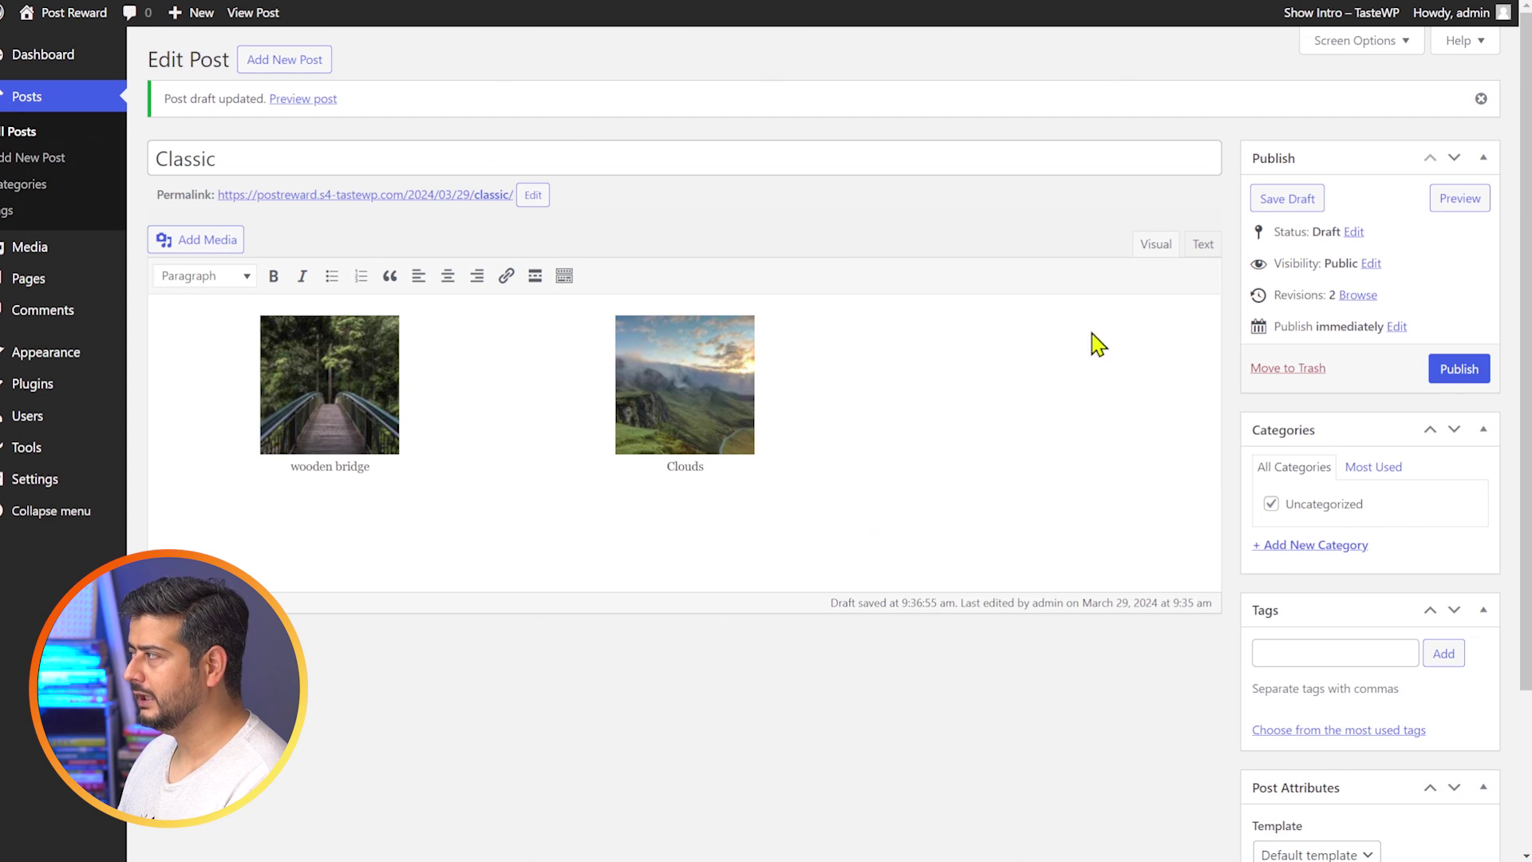
Save the post draft and clear the cloudy hills image's caption in its media library attachment details.
{"action": "left_click", "coordinate": [1275, 201]}
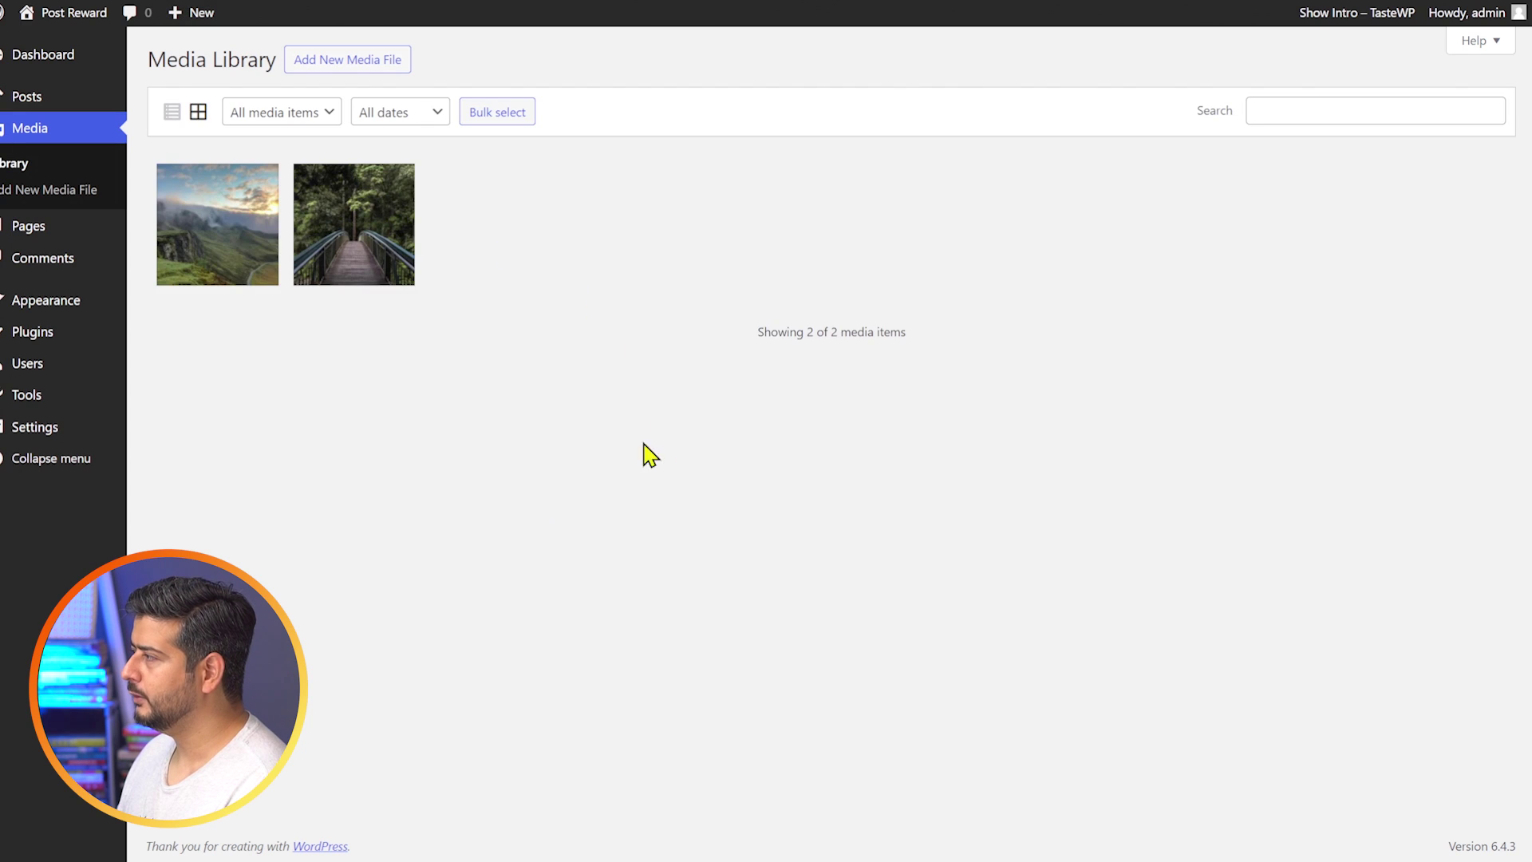
{"action": "left_click", "coordinate": [255, 246]}
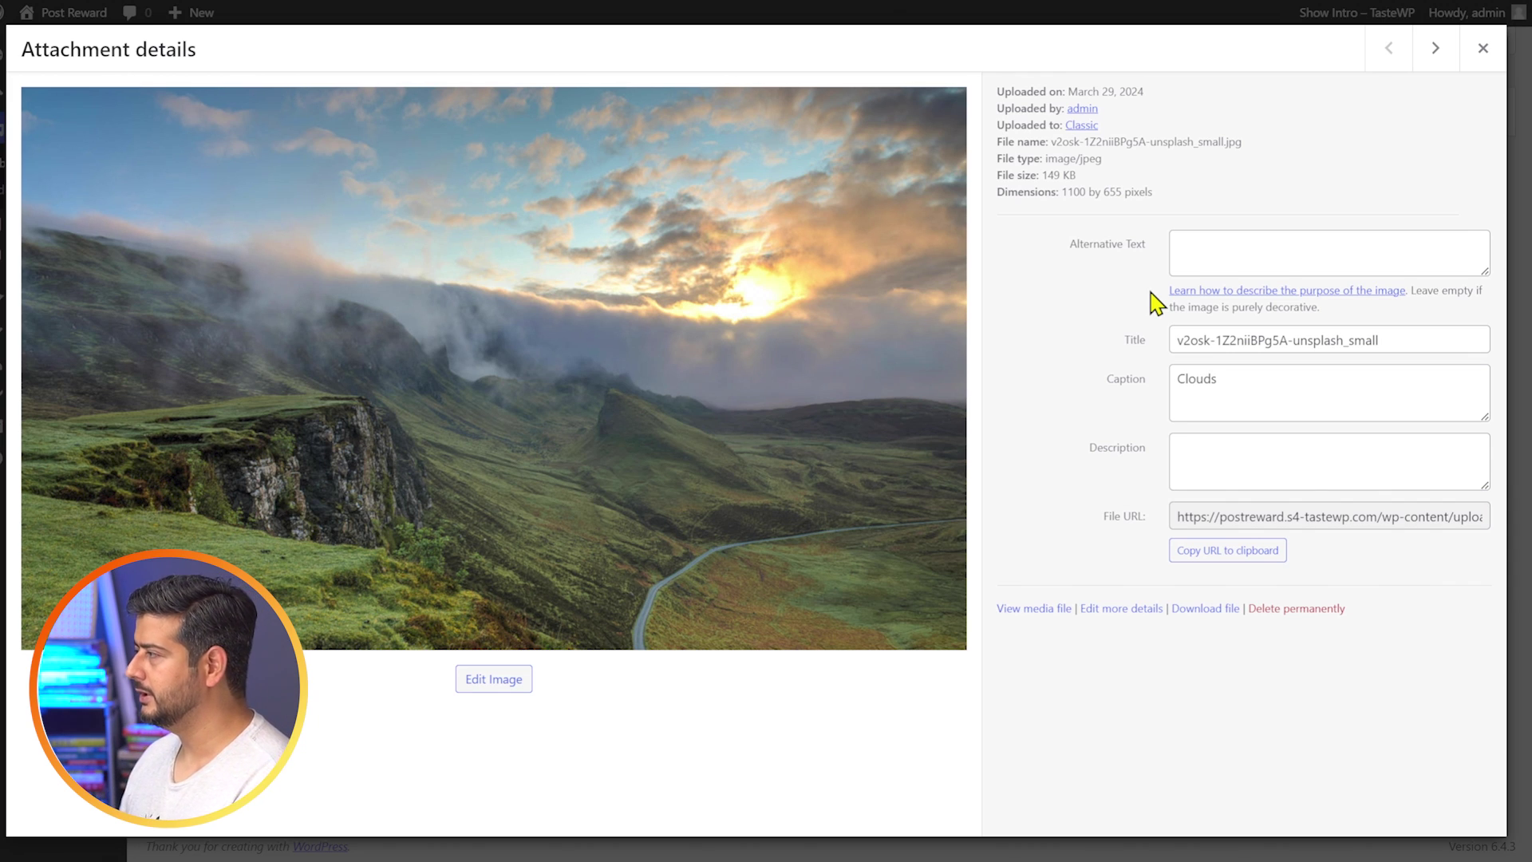
{"action": "left_click", "coordinate": [1237, 390]}
{"action": "key", "text": "ctrl+a"}
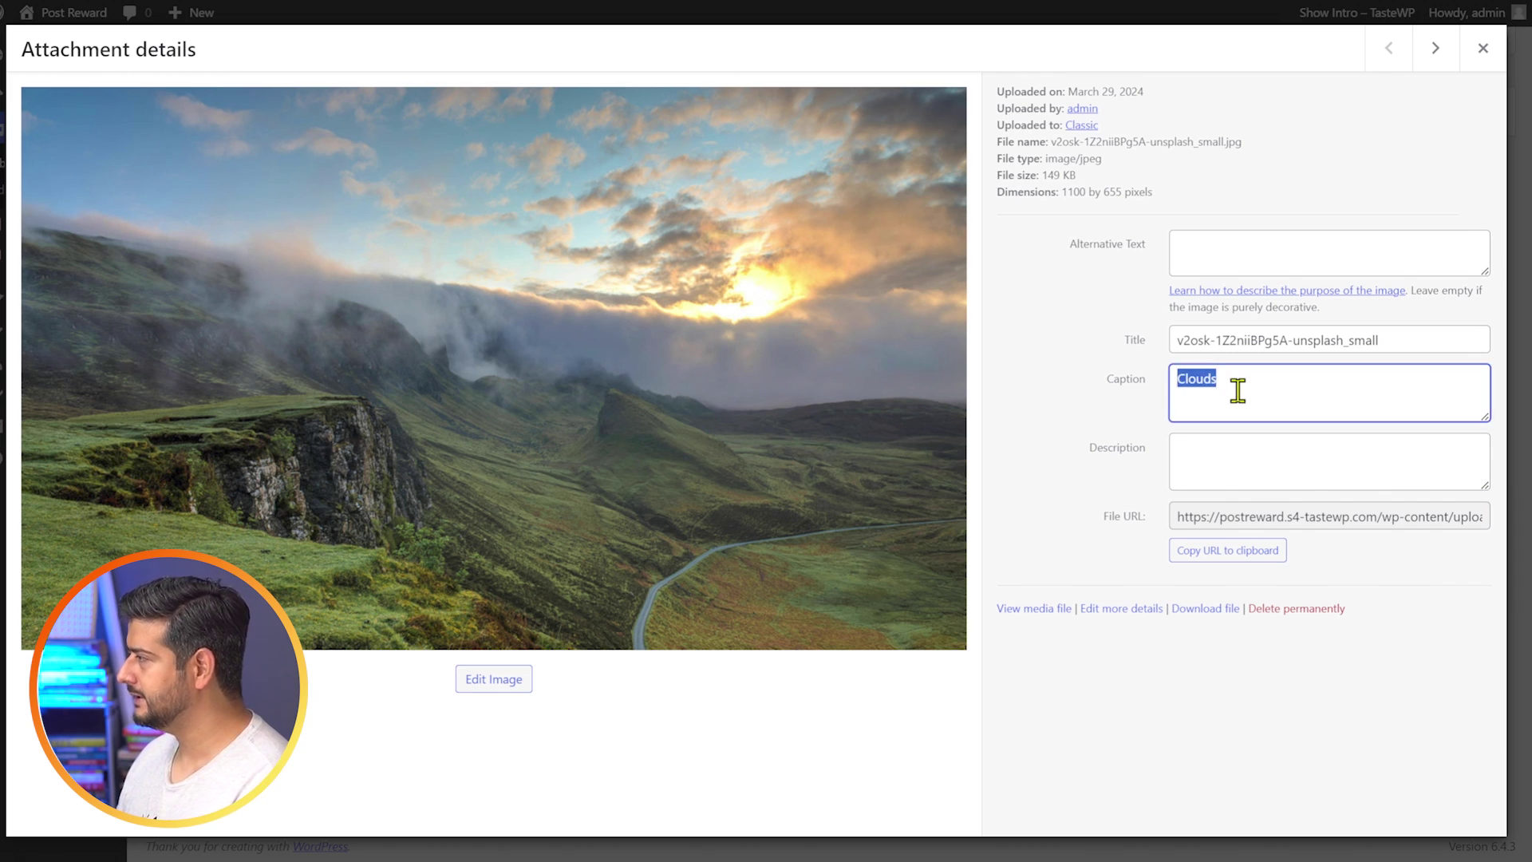
{"action": "key", "text": "BackSpace"}
{"action": "left_click", "coordinate": [1298, 225]}
{"action": "left_click", "coordinate": [1484, 53]}
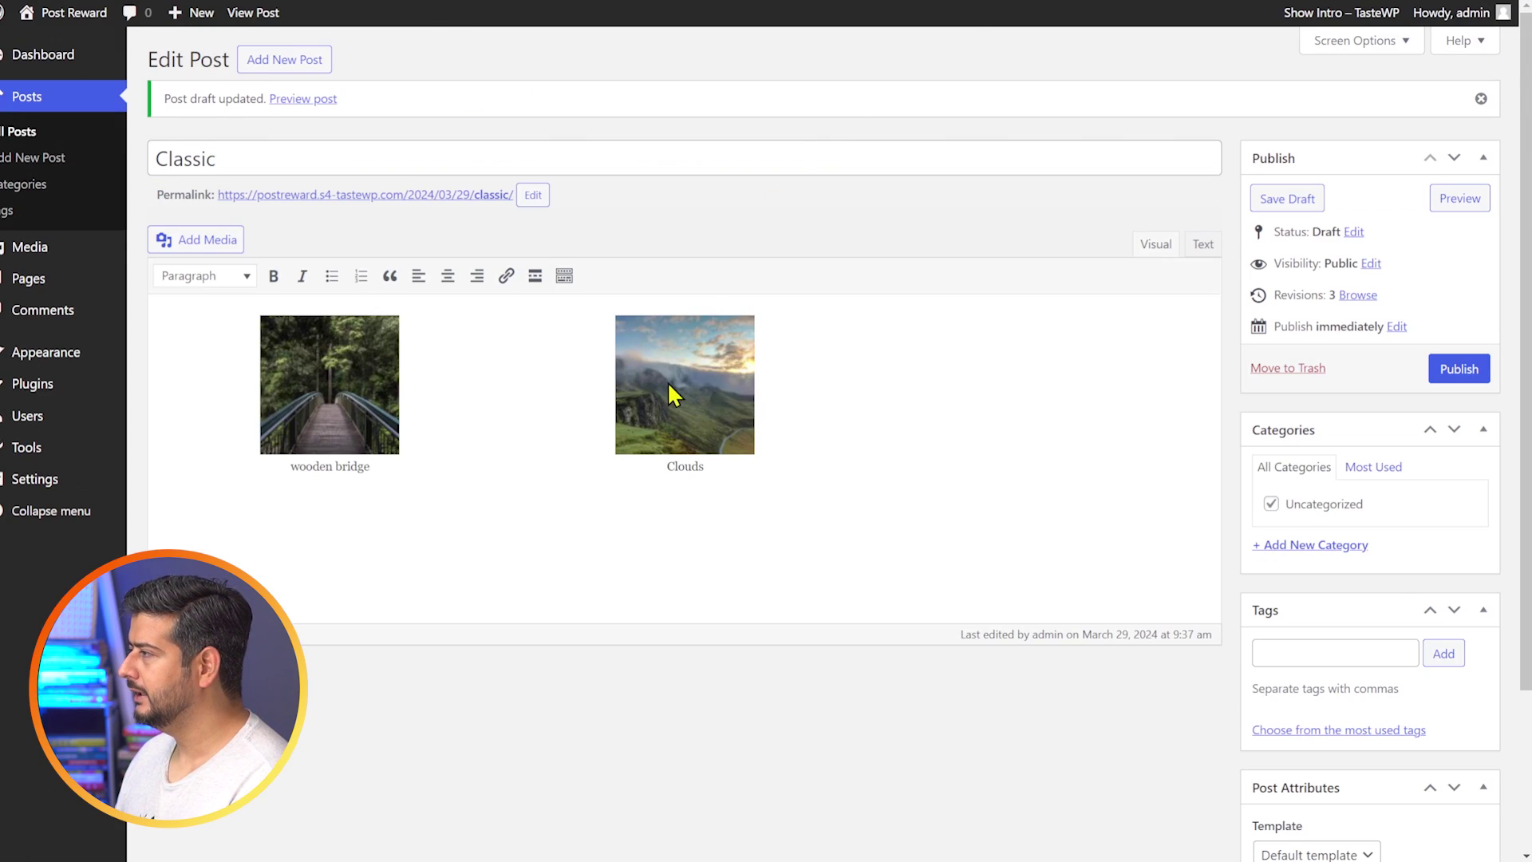
Remove the two-image gallery from the Classic post and save the draft.
{"action": "left_click", "coordinate": [667, 381]}
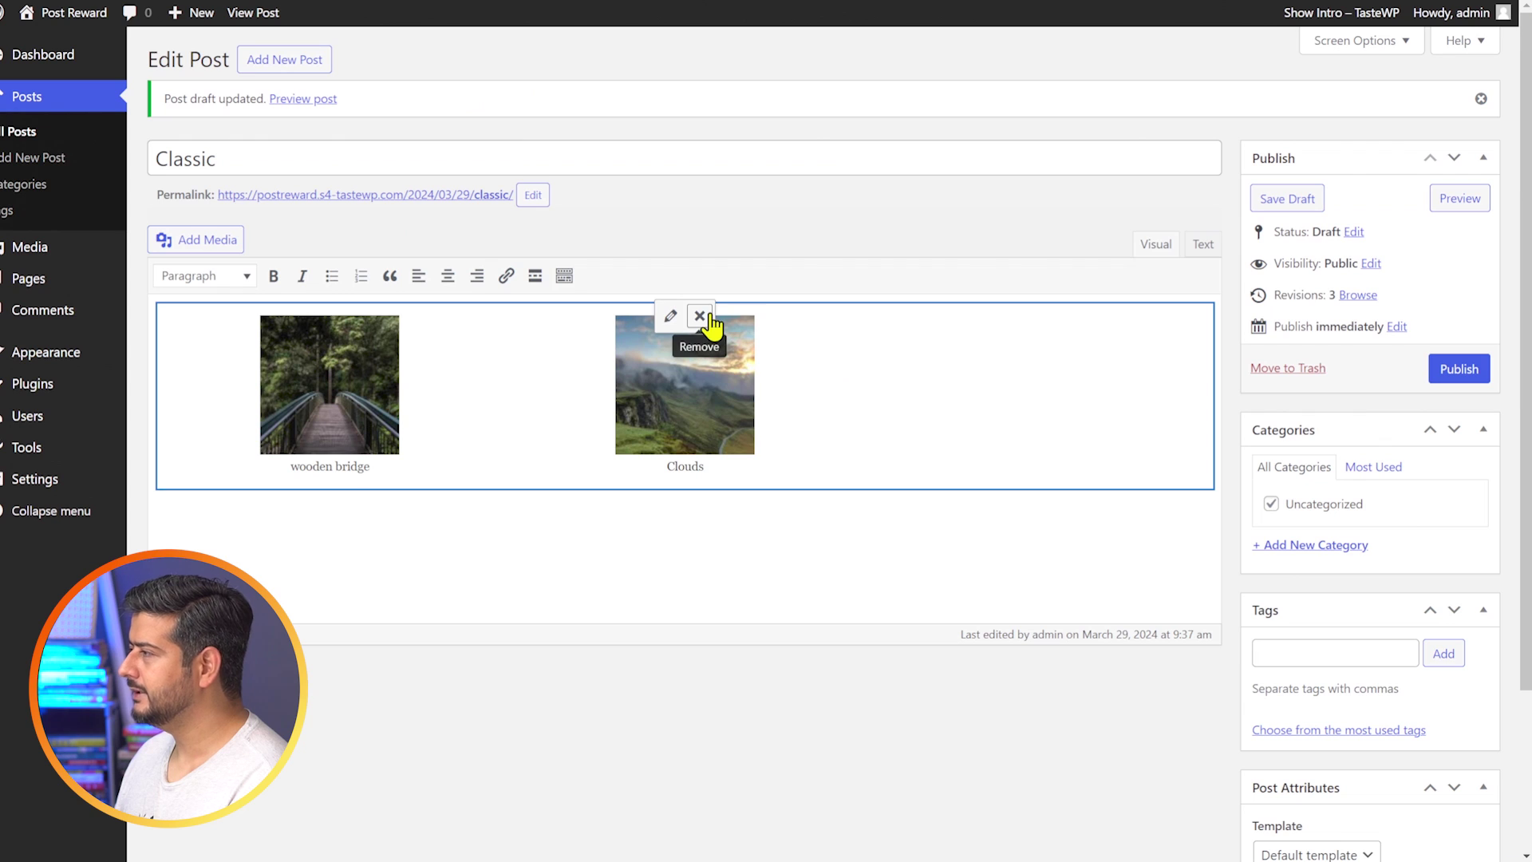
{"action": "left_click", "coordinate": [700, 316]}
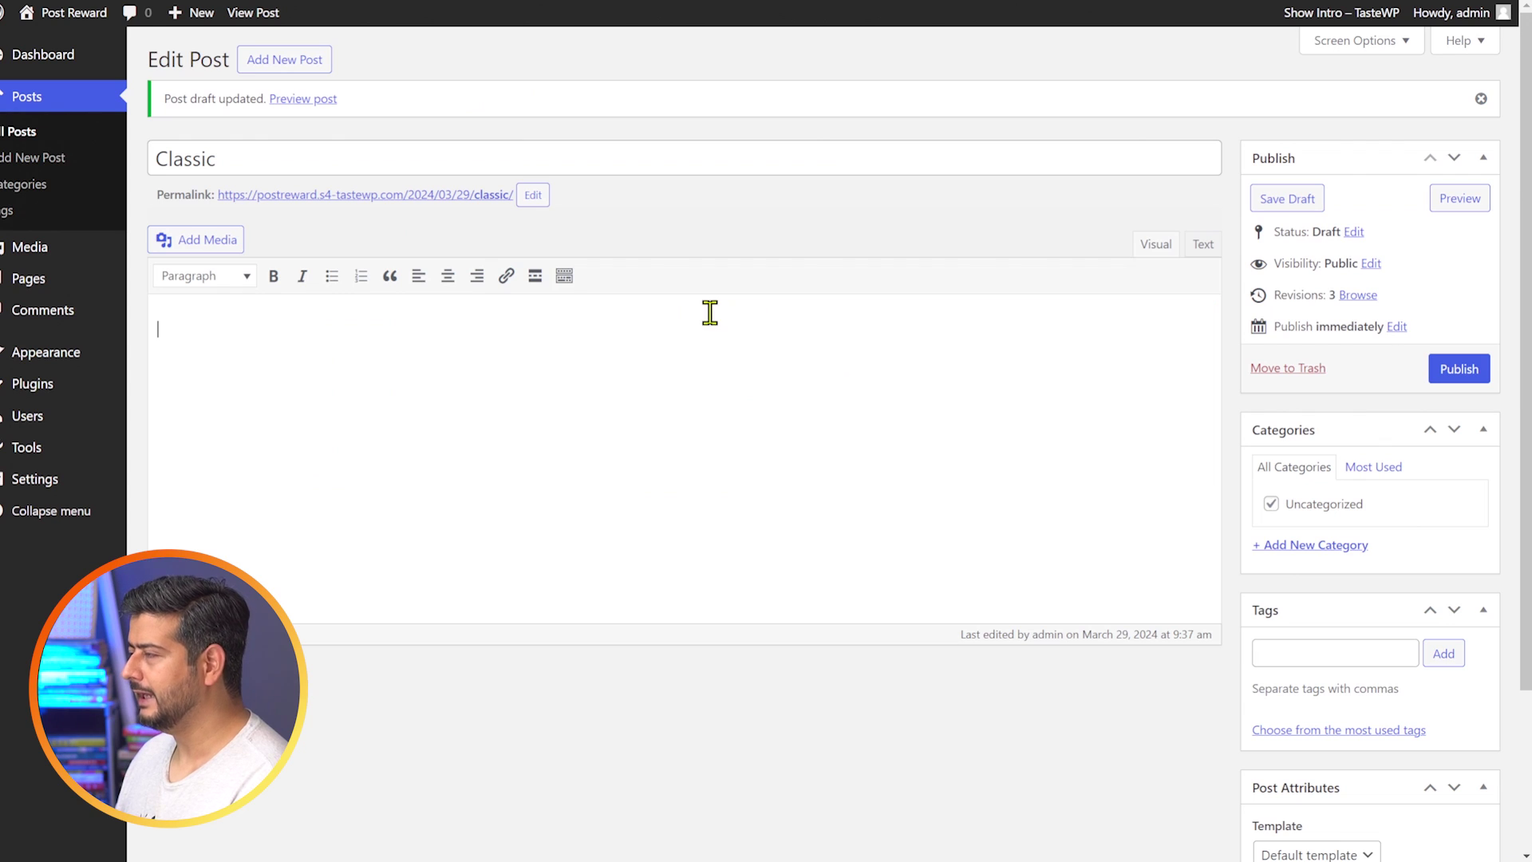
{"action": "left_click", "coordinate": [1294, 201]}
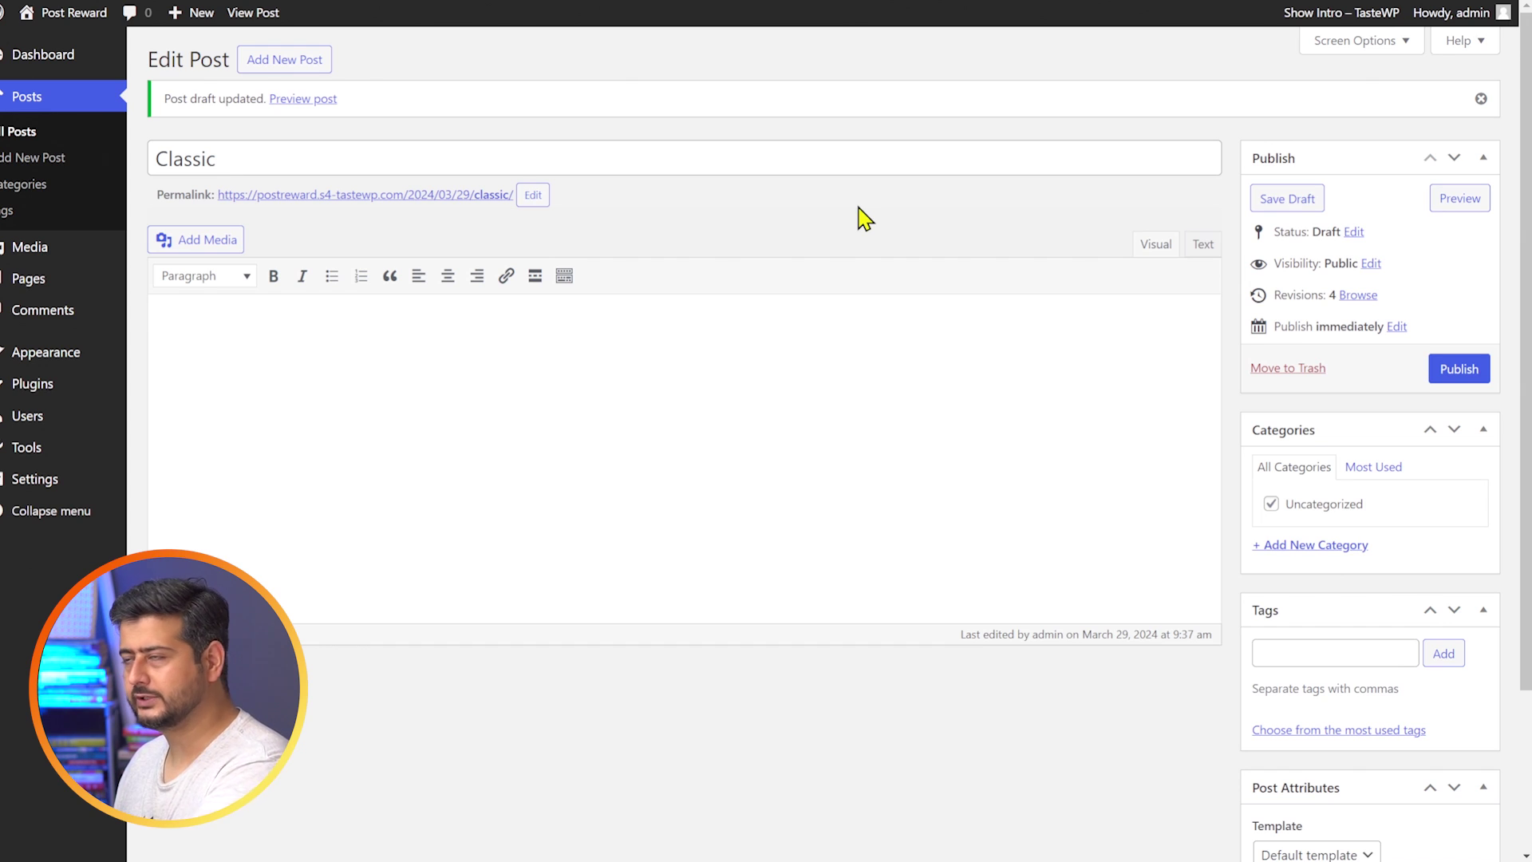
Set up another gallery for the emptied post with the bridge image first and the cloudy hills image second.
{"action": "left_click", "coordinate": [295, 352]}
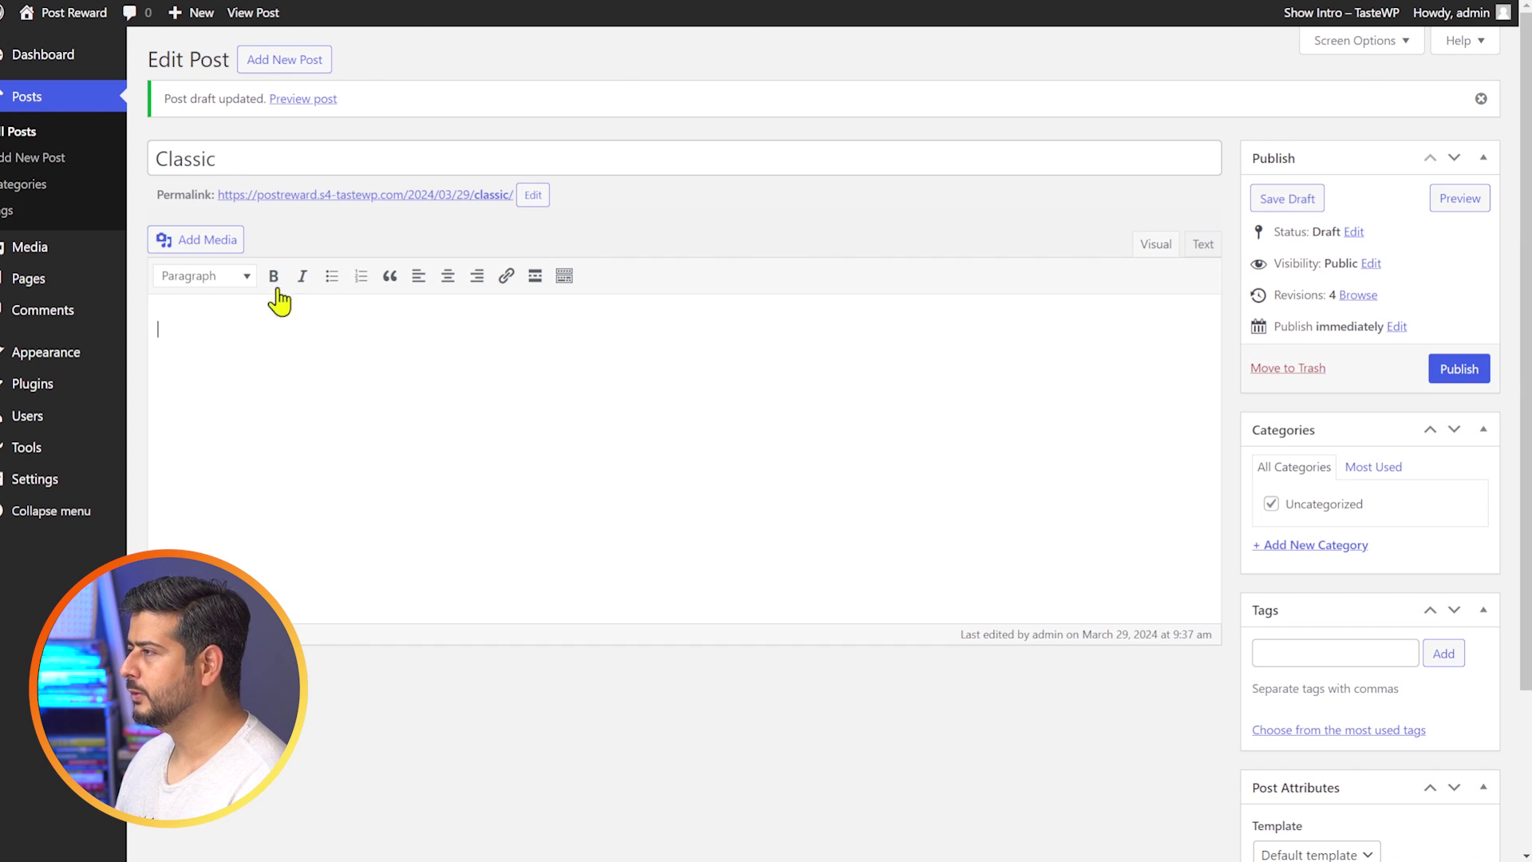
{"action": "left_click", "coordinate": [214, 241]}
{"action": "left_click", "coordinate": [95, 121]}
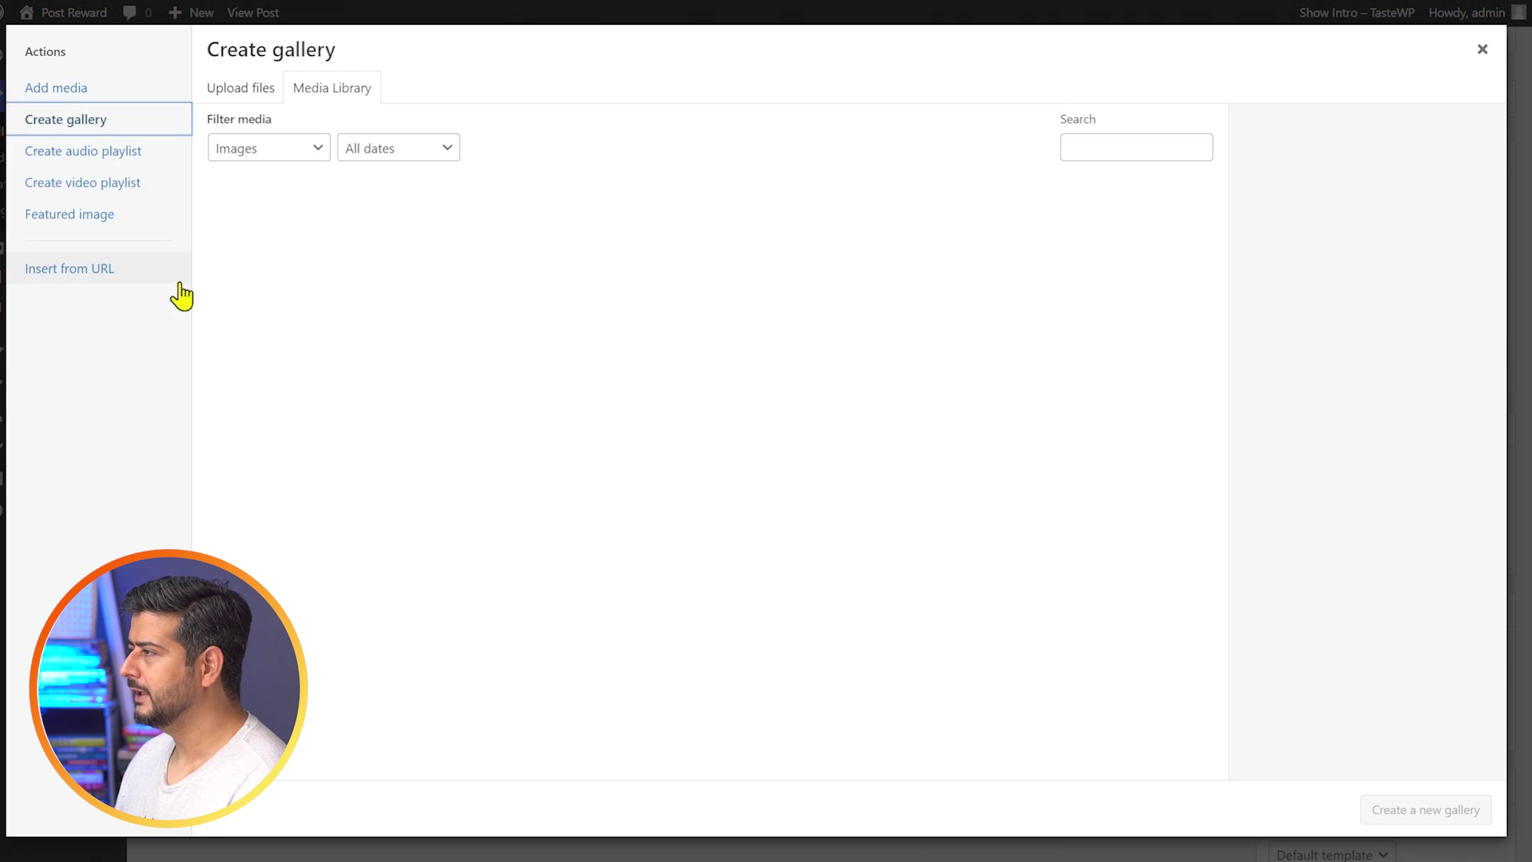
{"action": "left_click", "coordinate": [415, 256]}
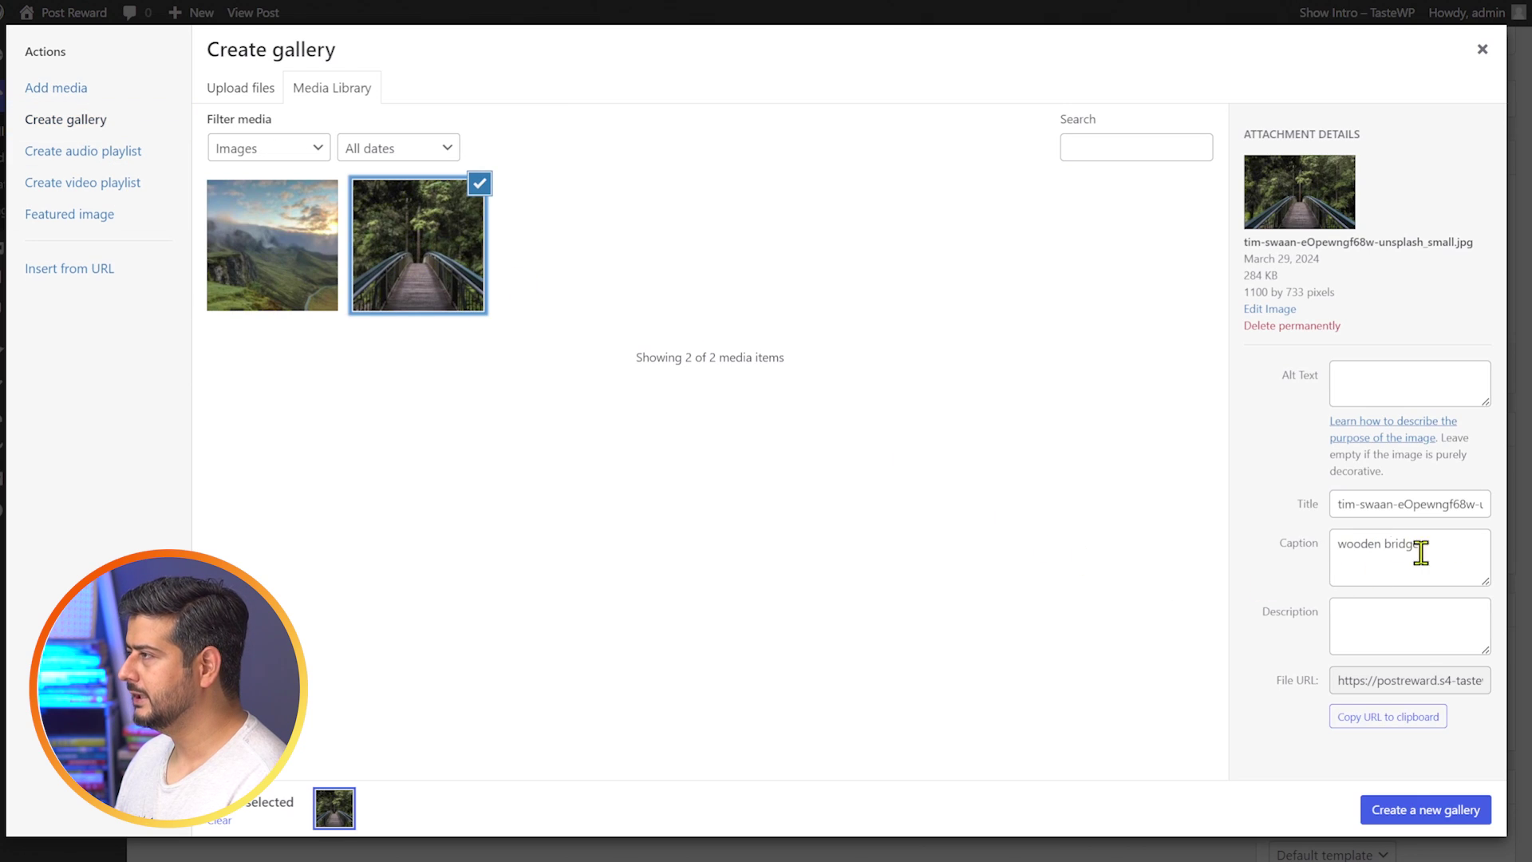
{"action": "left_click", "coordinate": [302, 286]}
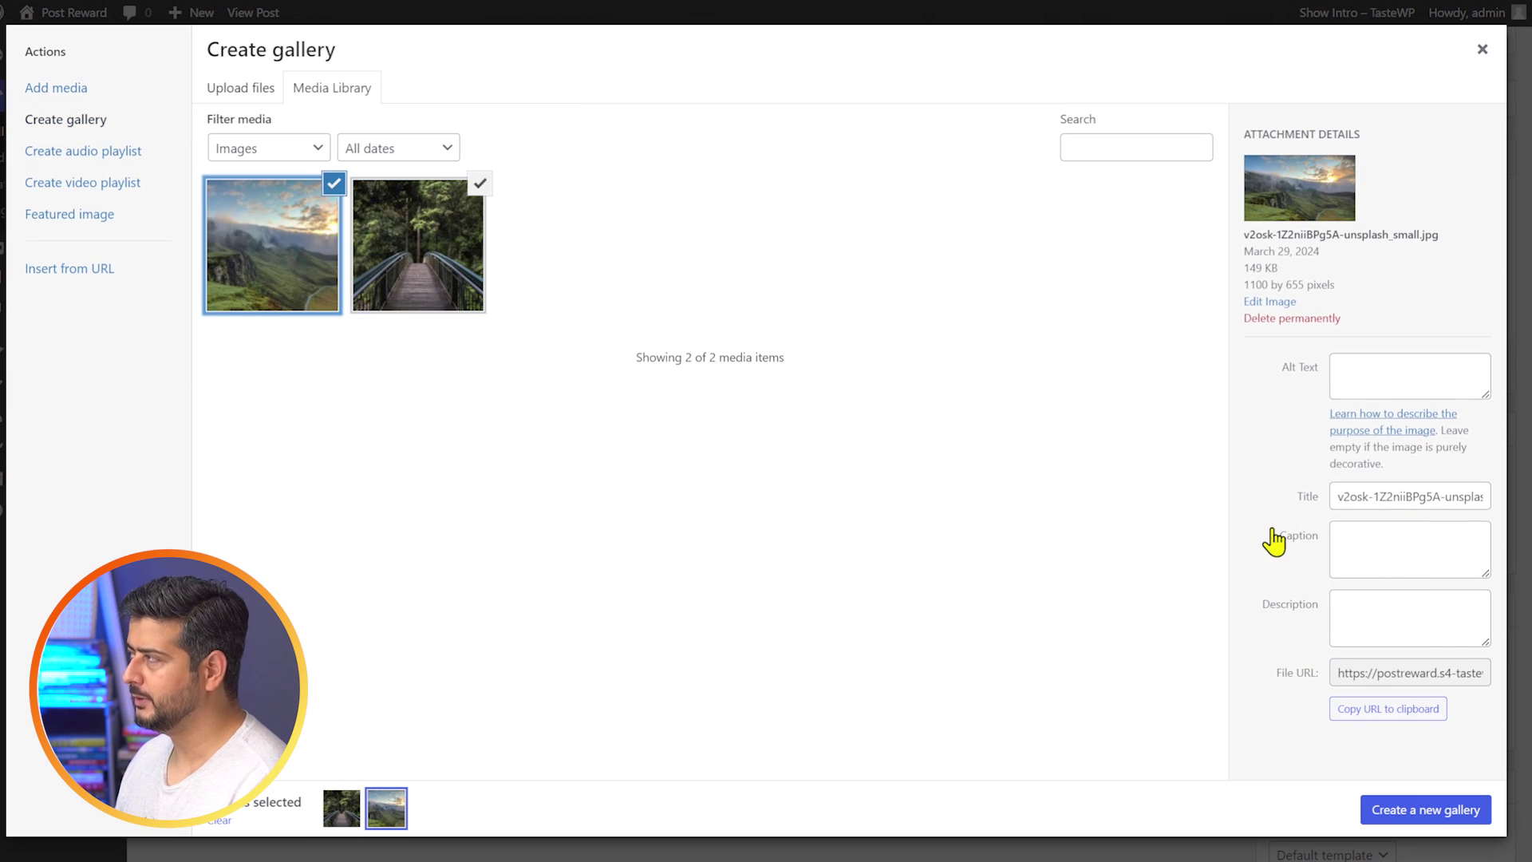
{"action": "left_click", "coordinate": [1436, 824]}
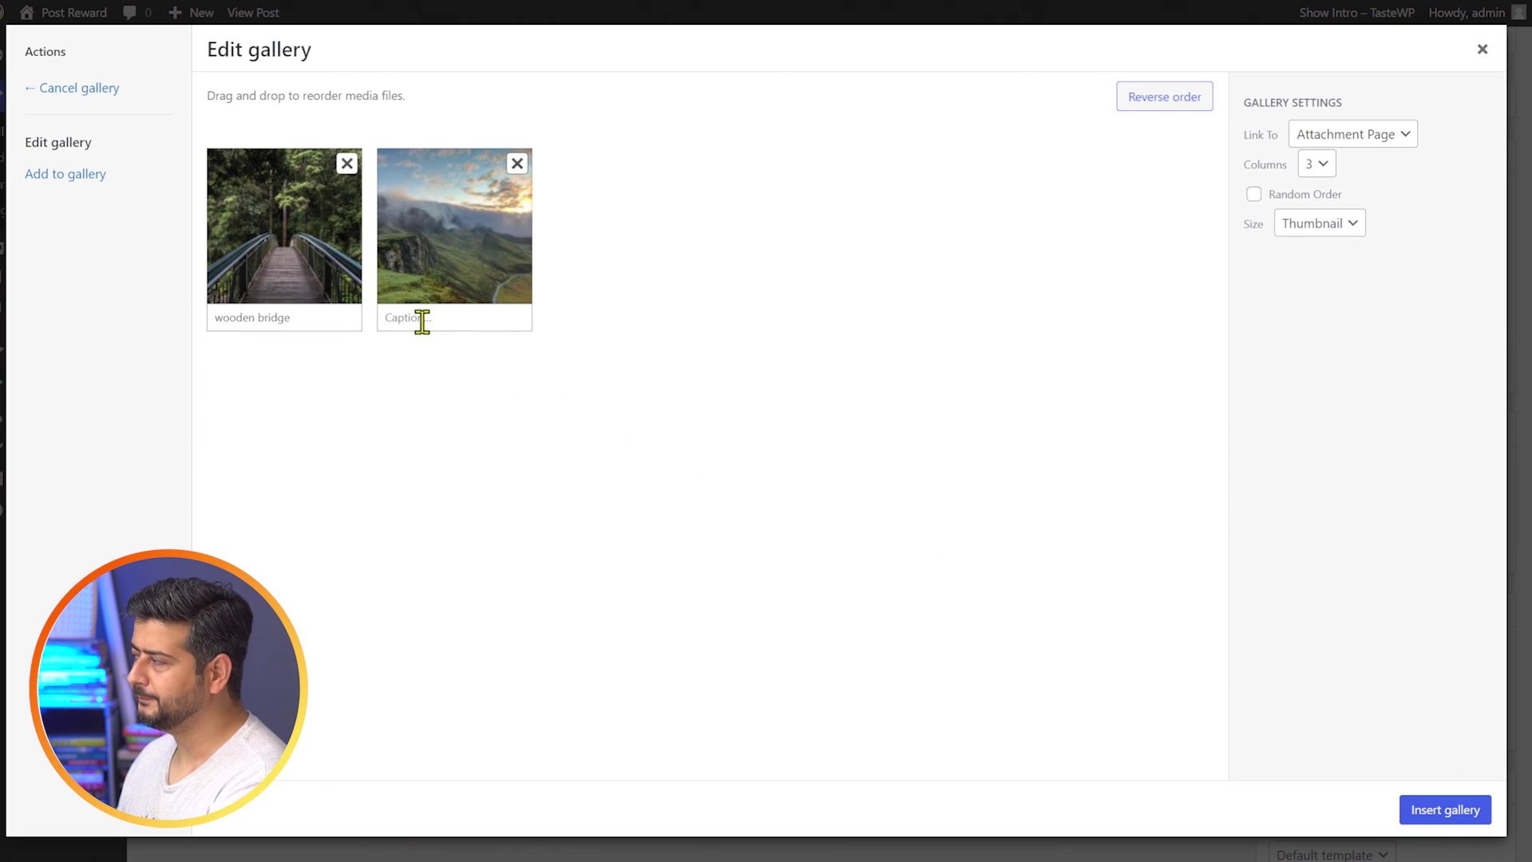
Insert the two-image gallery into the Classic post and edit it to caption the cloudy hills image "Clouds".
{"action": "left_click", "coordinate": [1440, 808]}
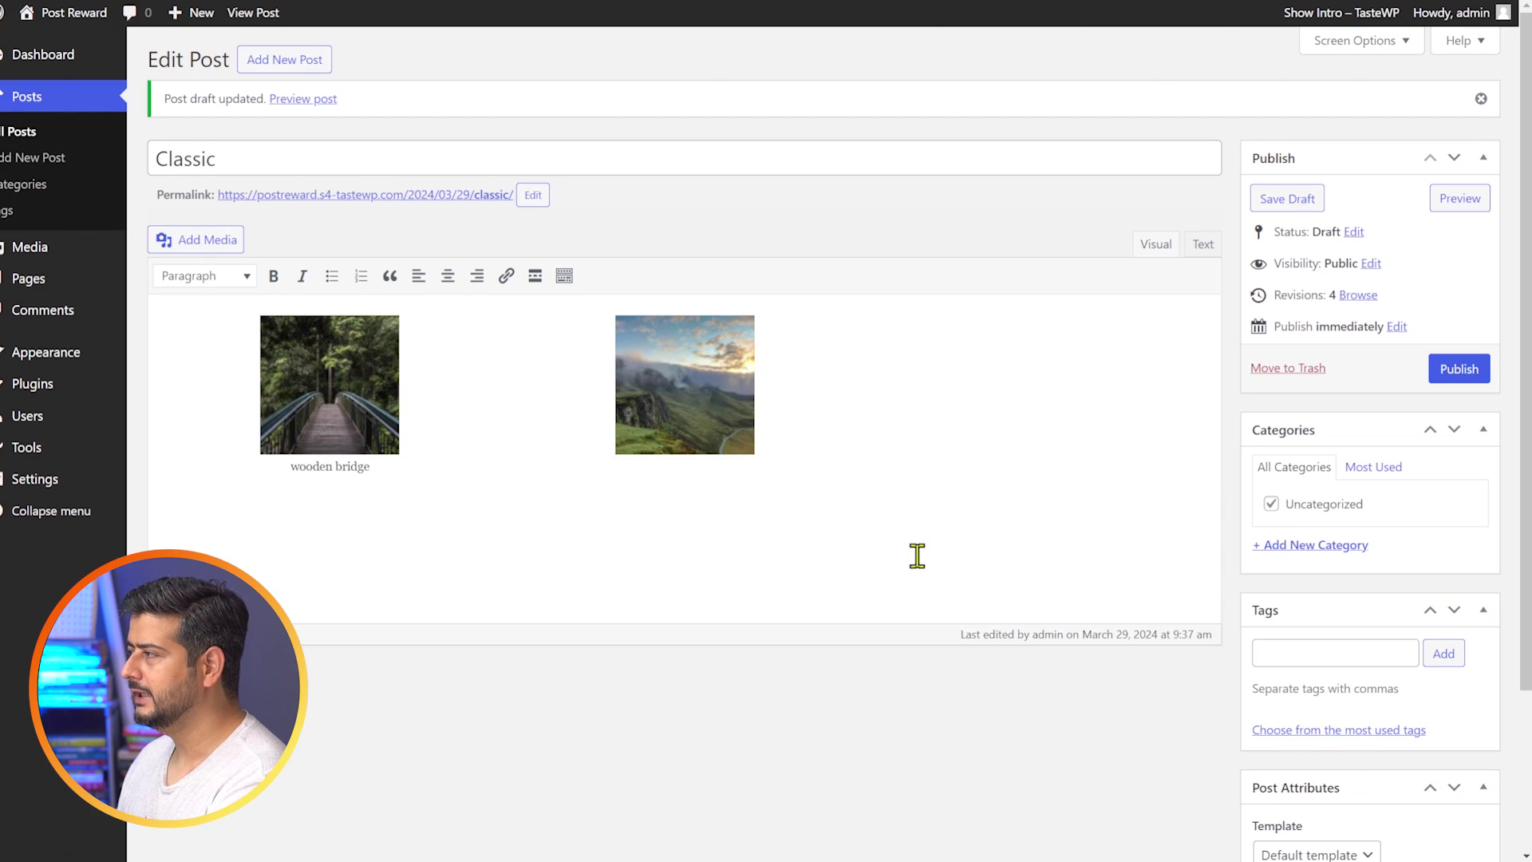
{"action": "left_click", "coordinate": [710, 386]}
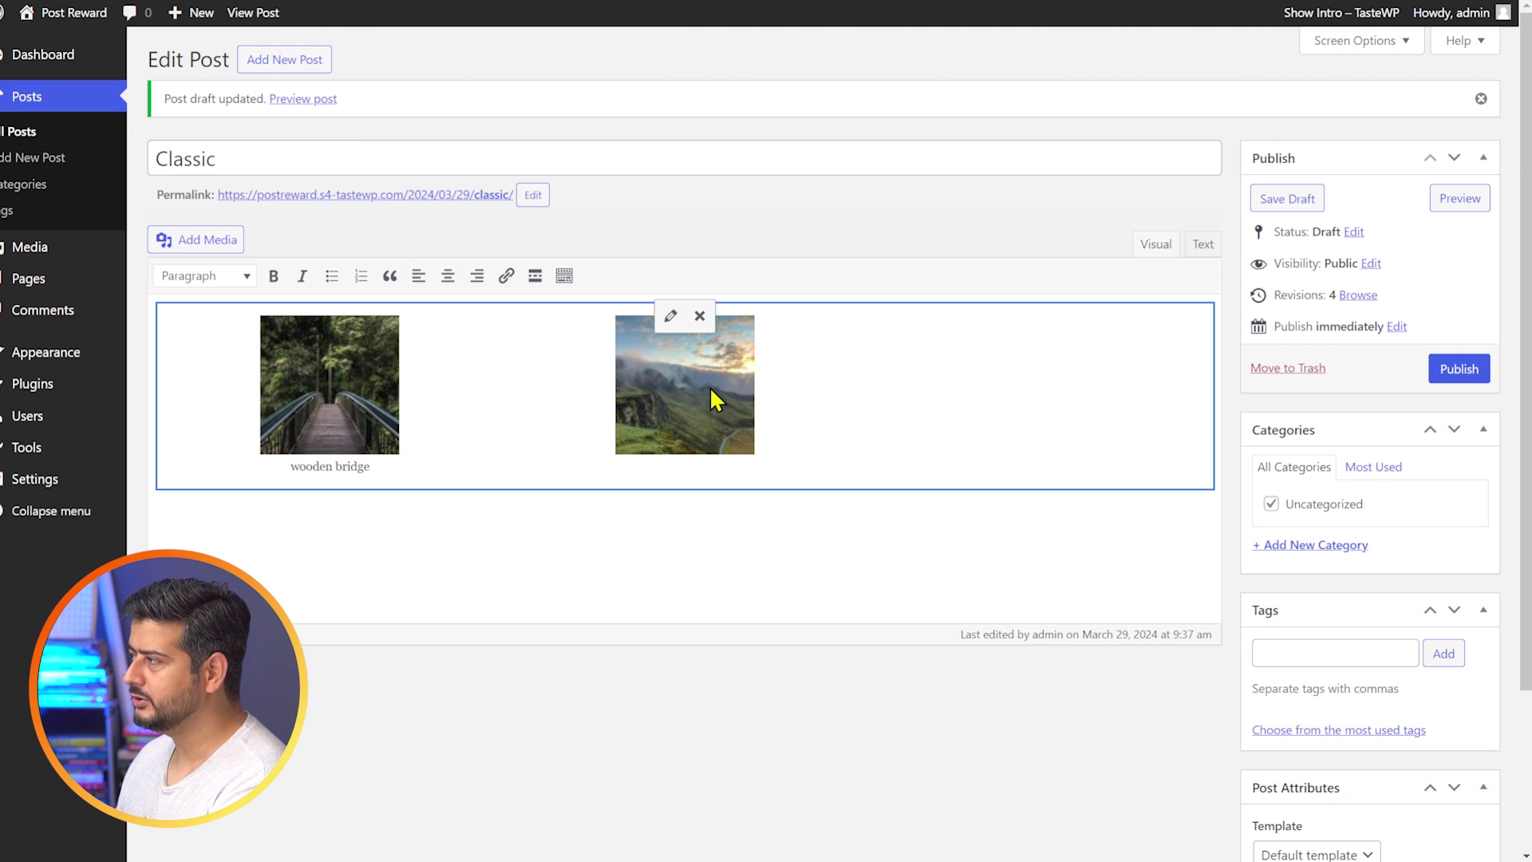
{"action": "left_click", "coordinate": [671, 317]}
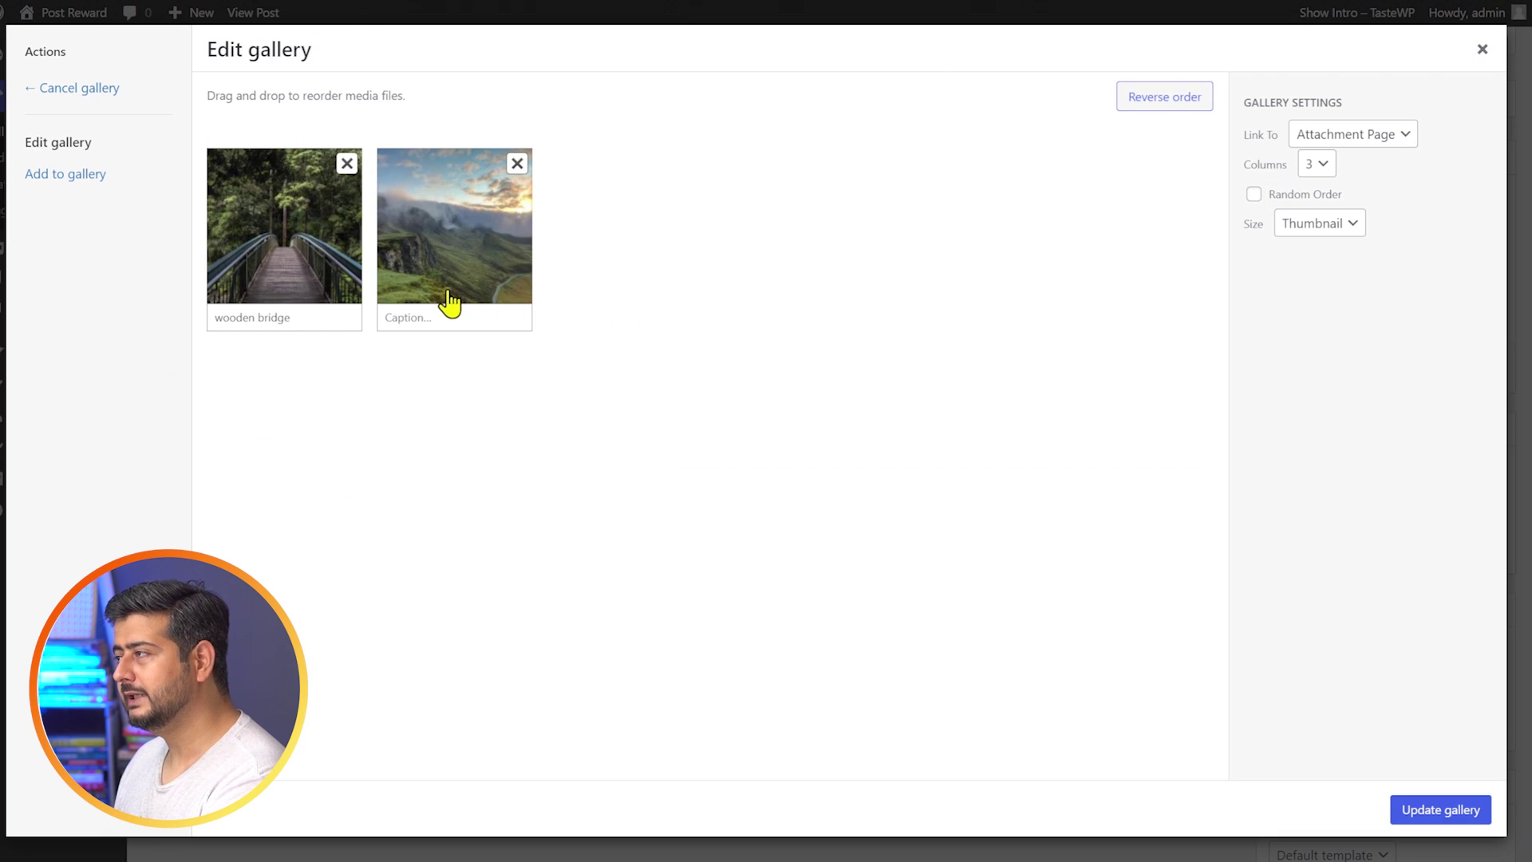
{"action": "left_click", "coordinate": [442, 311]}
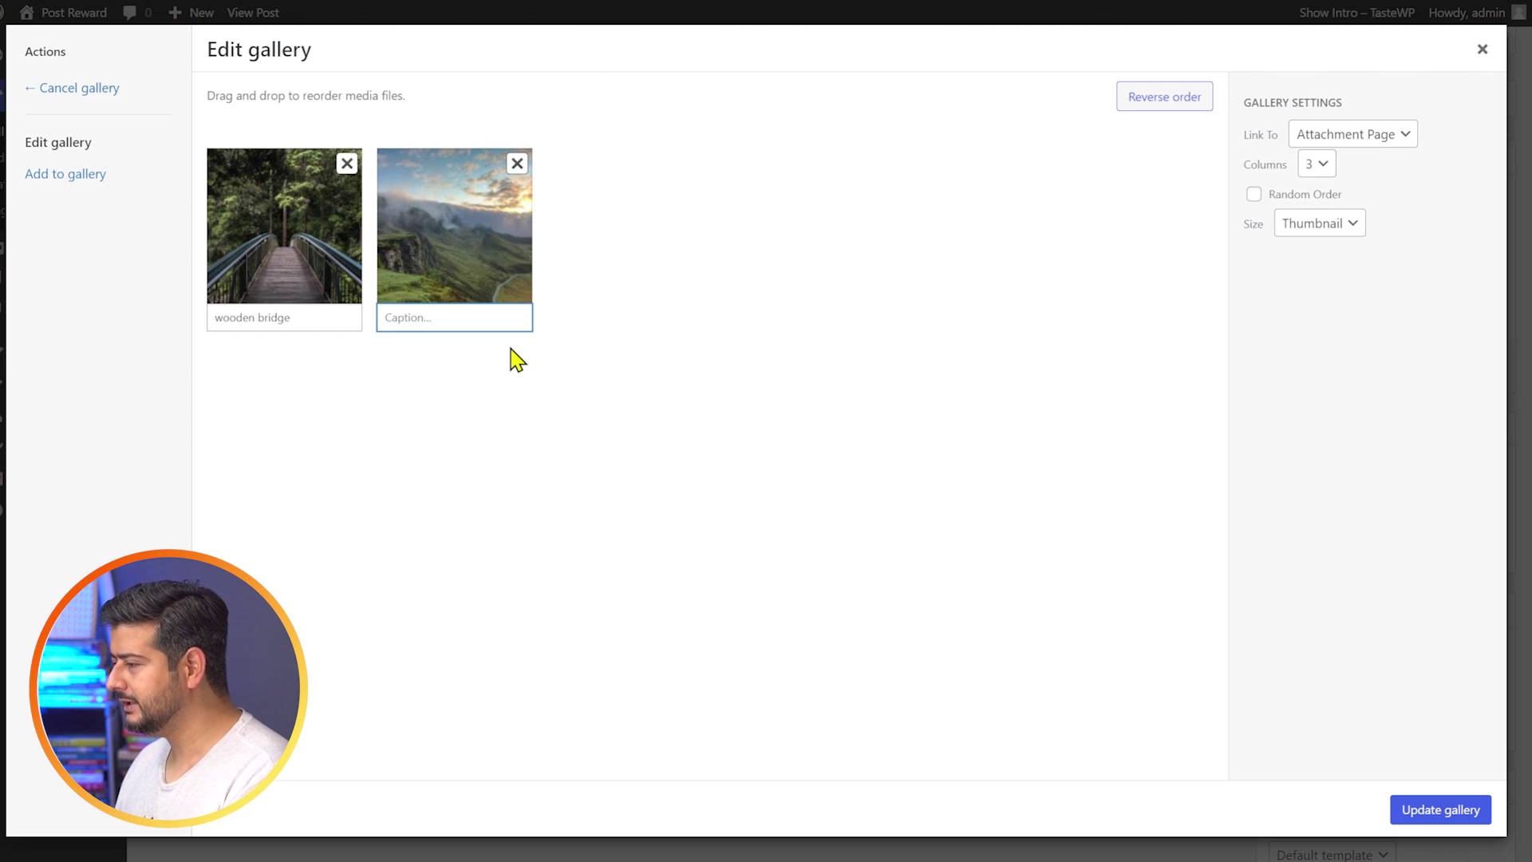
{"action": "type", "text": "Clouds"}
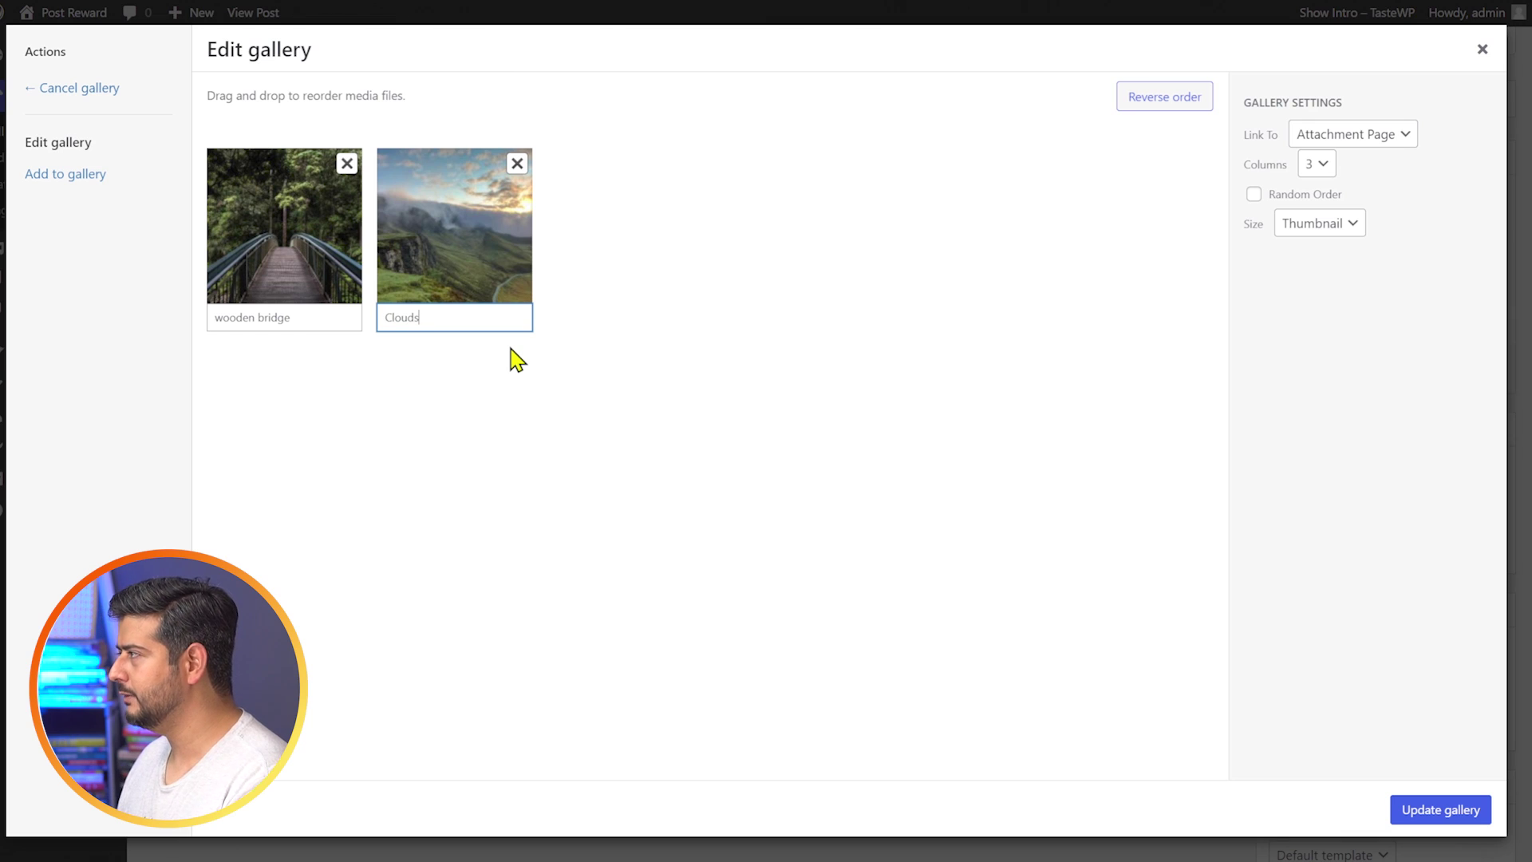
{"action": "left_click", "coordinate": [1439, 810]}
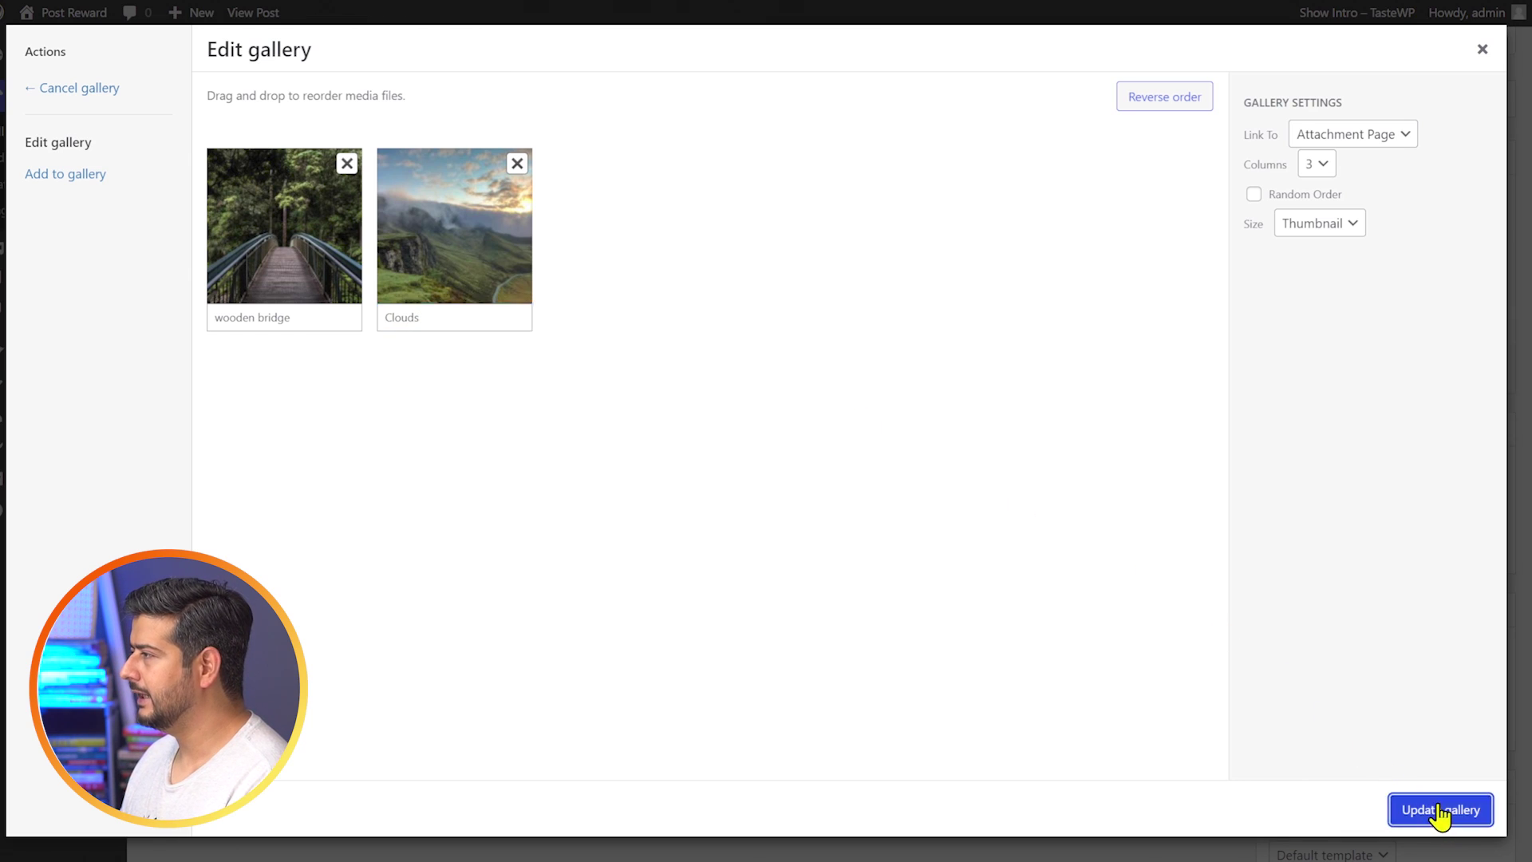
{"action": "left_click", "coordinate": [872, 571]}
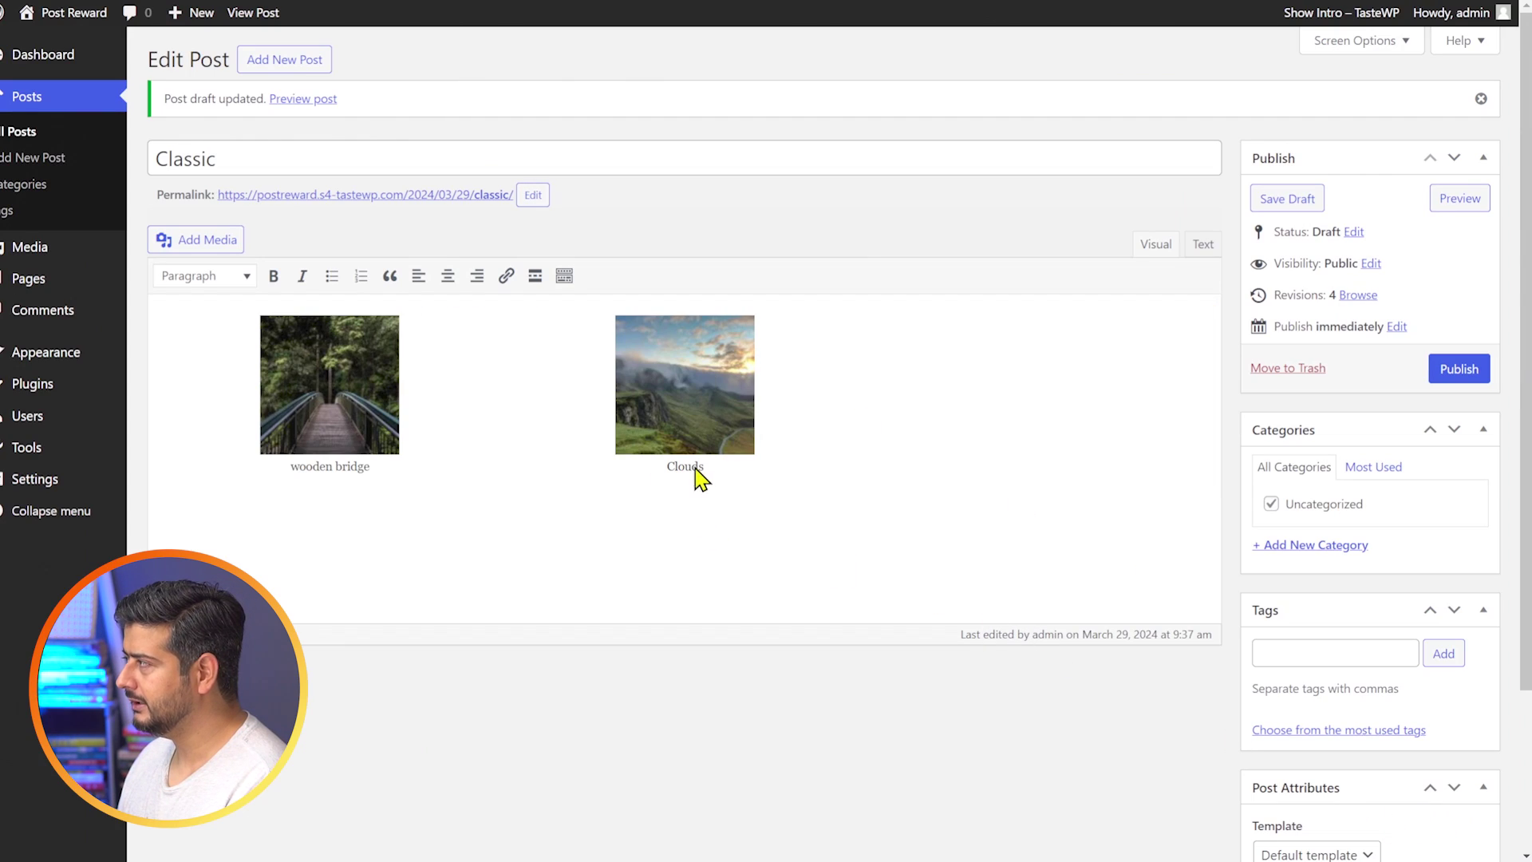
Save the Classic post draft and check the cloudy hills image's caption in its media library attachment details.
{"action": "left_click", "coordinate": [1264, 204]}
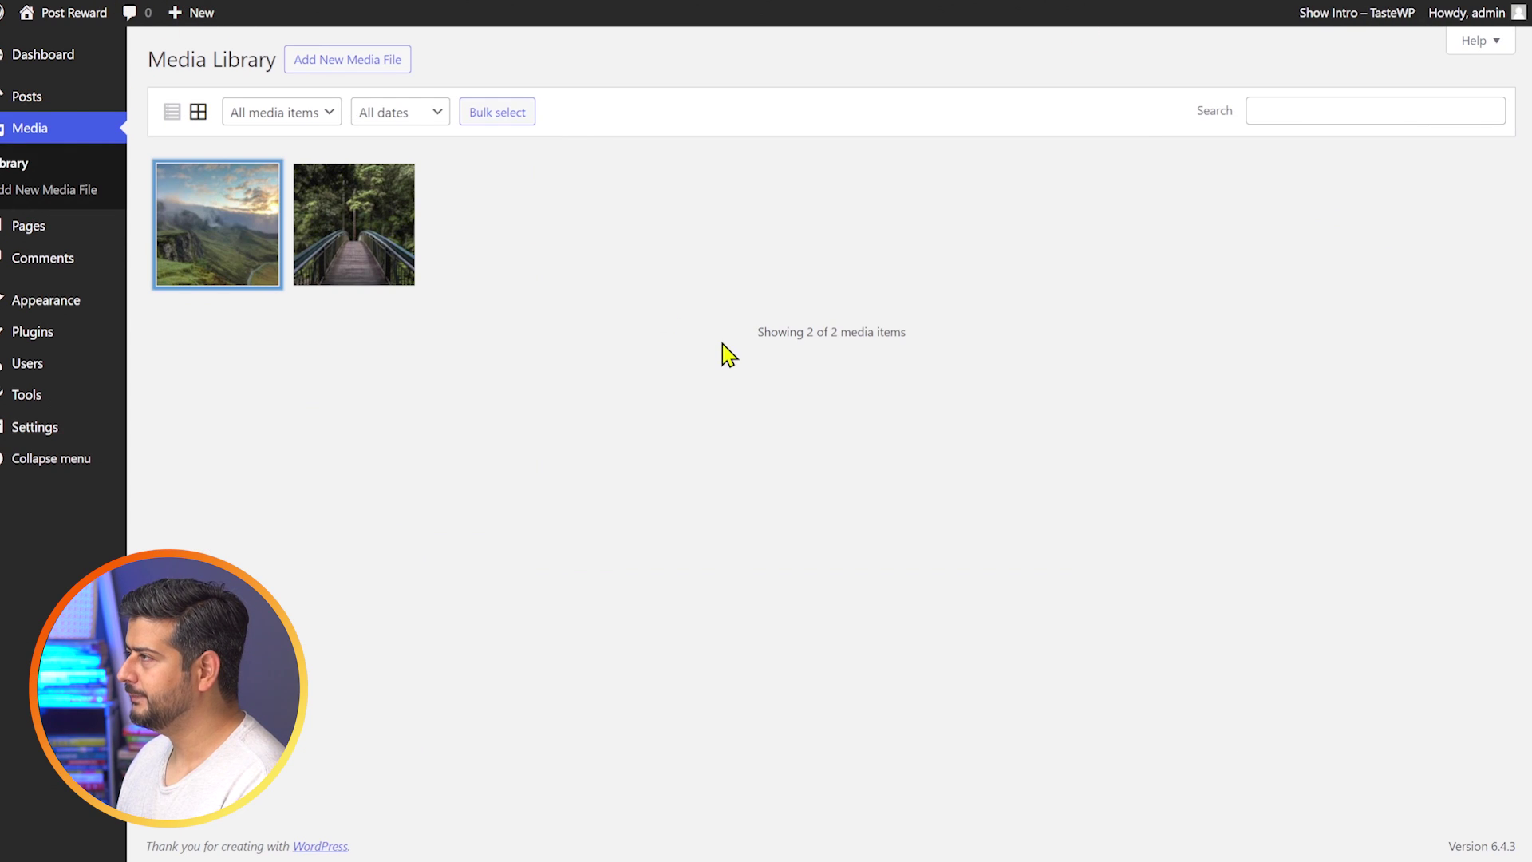
{"action": "left_click", "coordinate": [209, 247]}
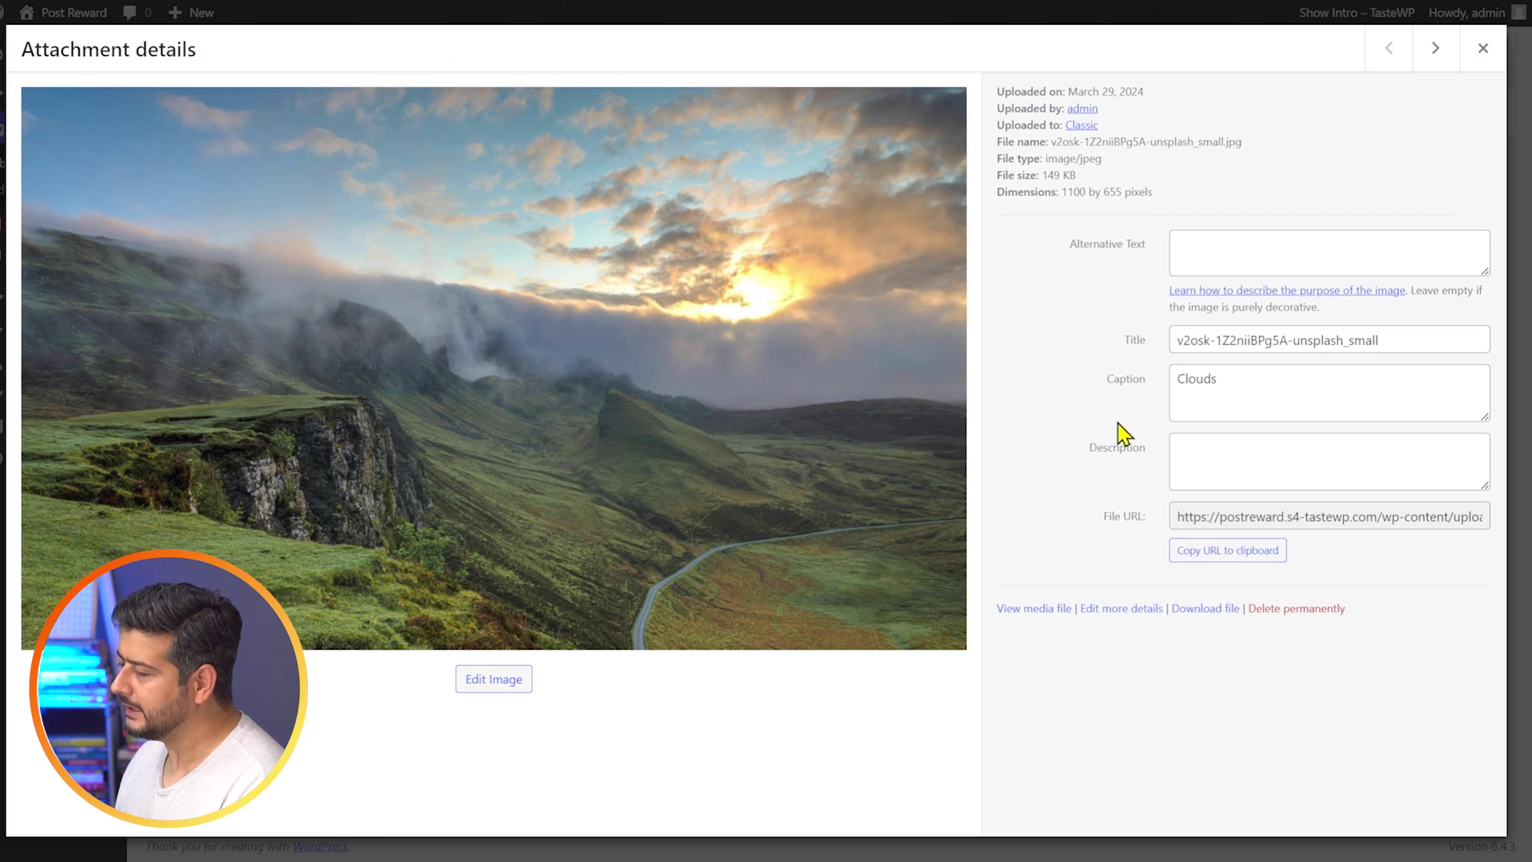
{"action": "left_click", "coordinate": [1482, 49]}
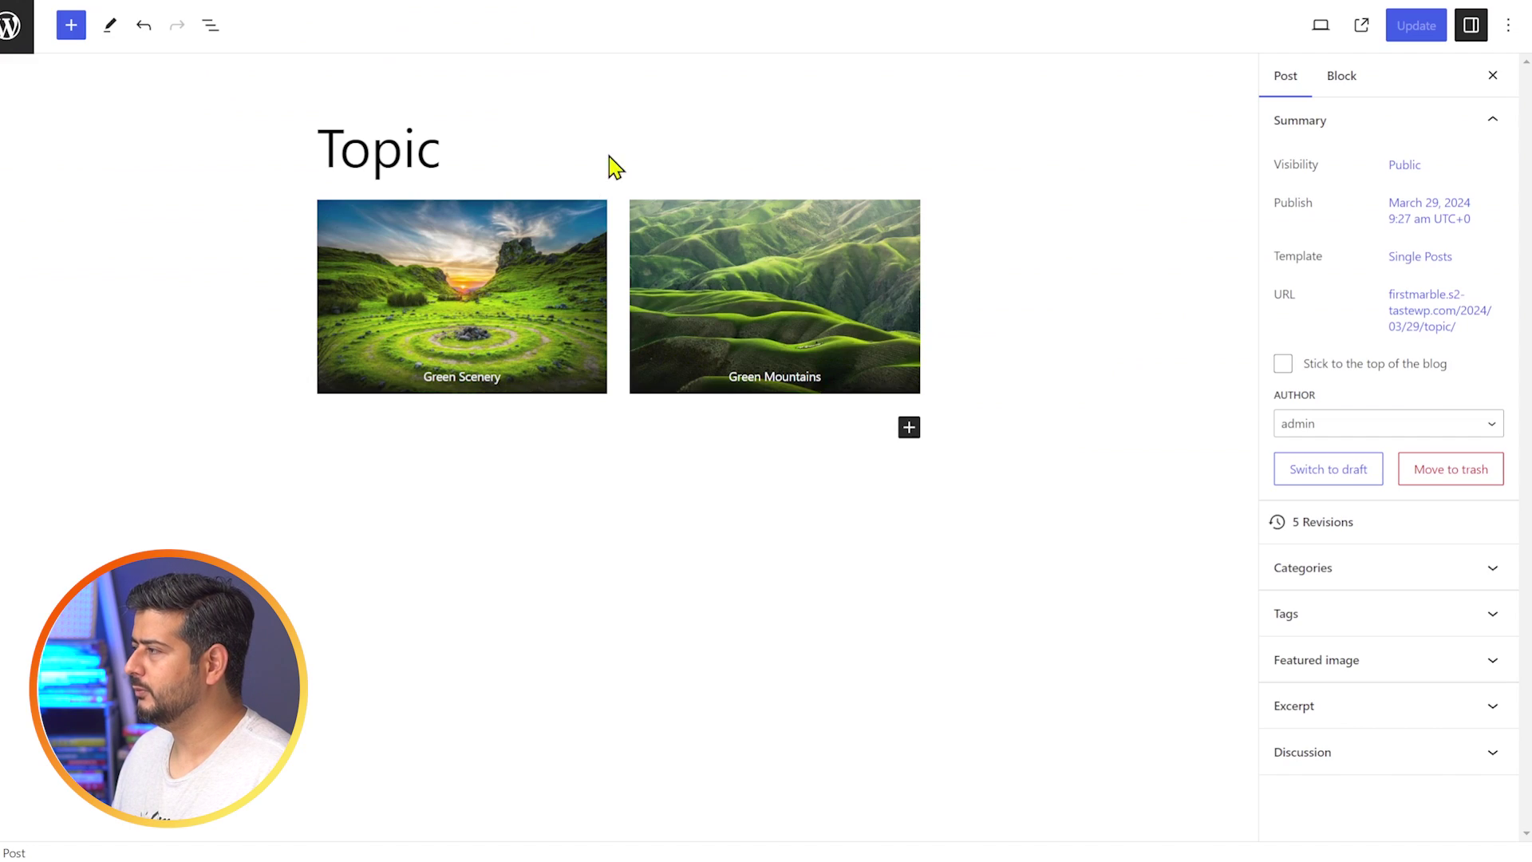
Select the Green Scenery image in the Topic post's gallery block and examine its caption.
{"action": "double_click", "coordinate": [480, 376]}
{"action": "left_click", "coordinate": [511, 420]}
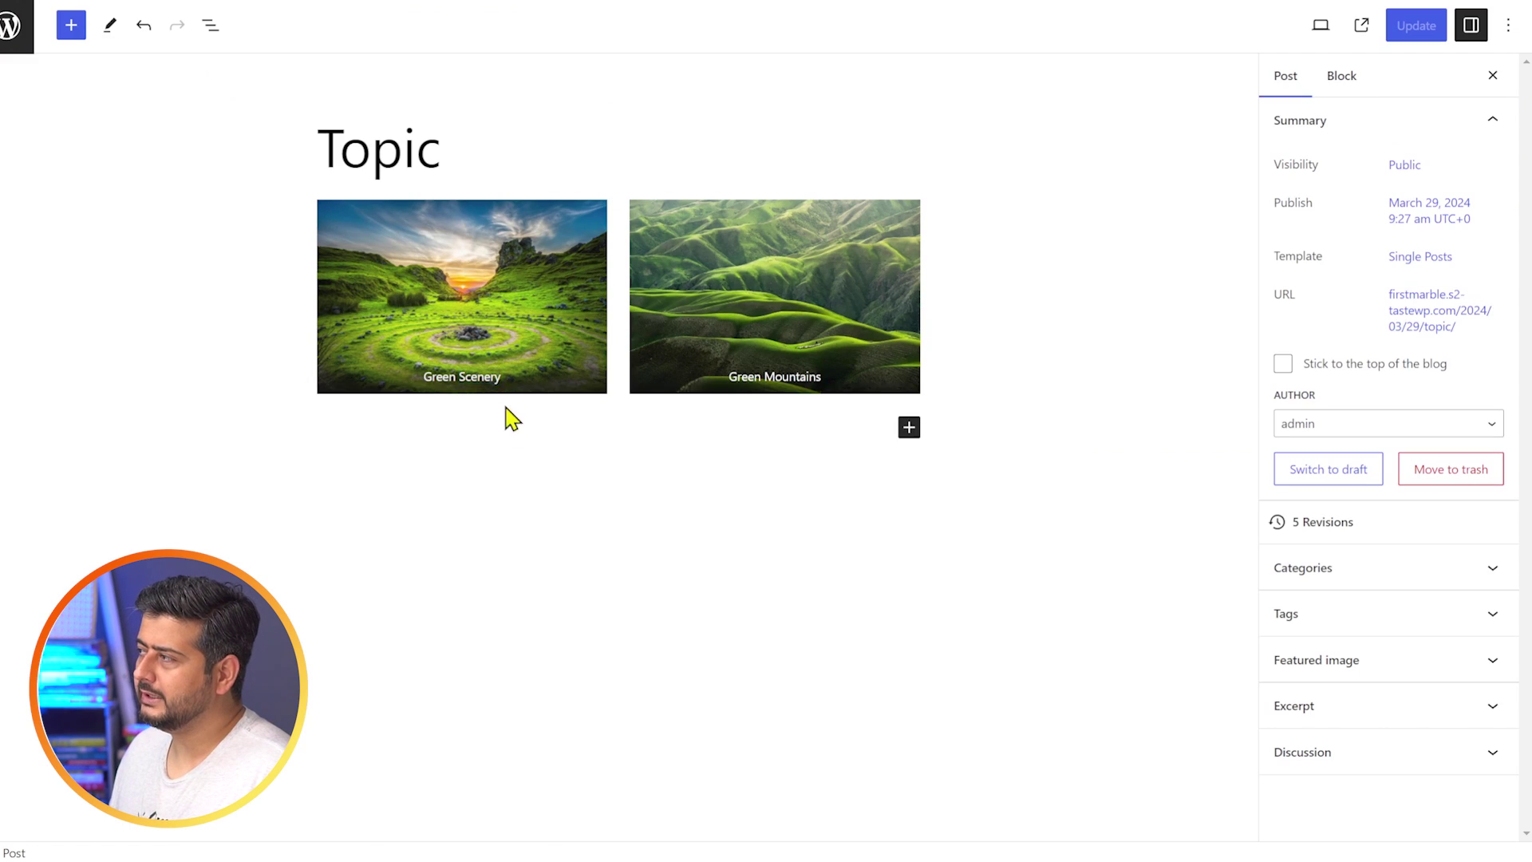
{"action": "left_click", "coordinate": [506, 325]}
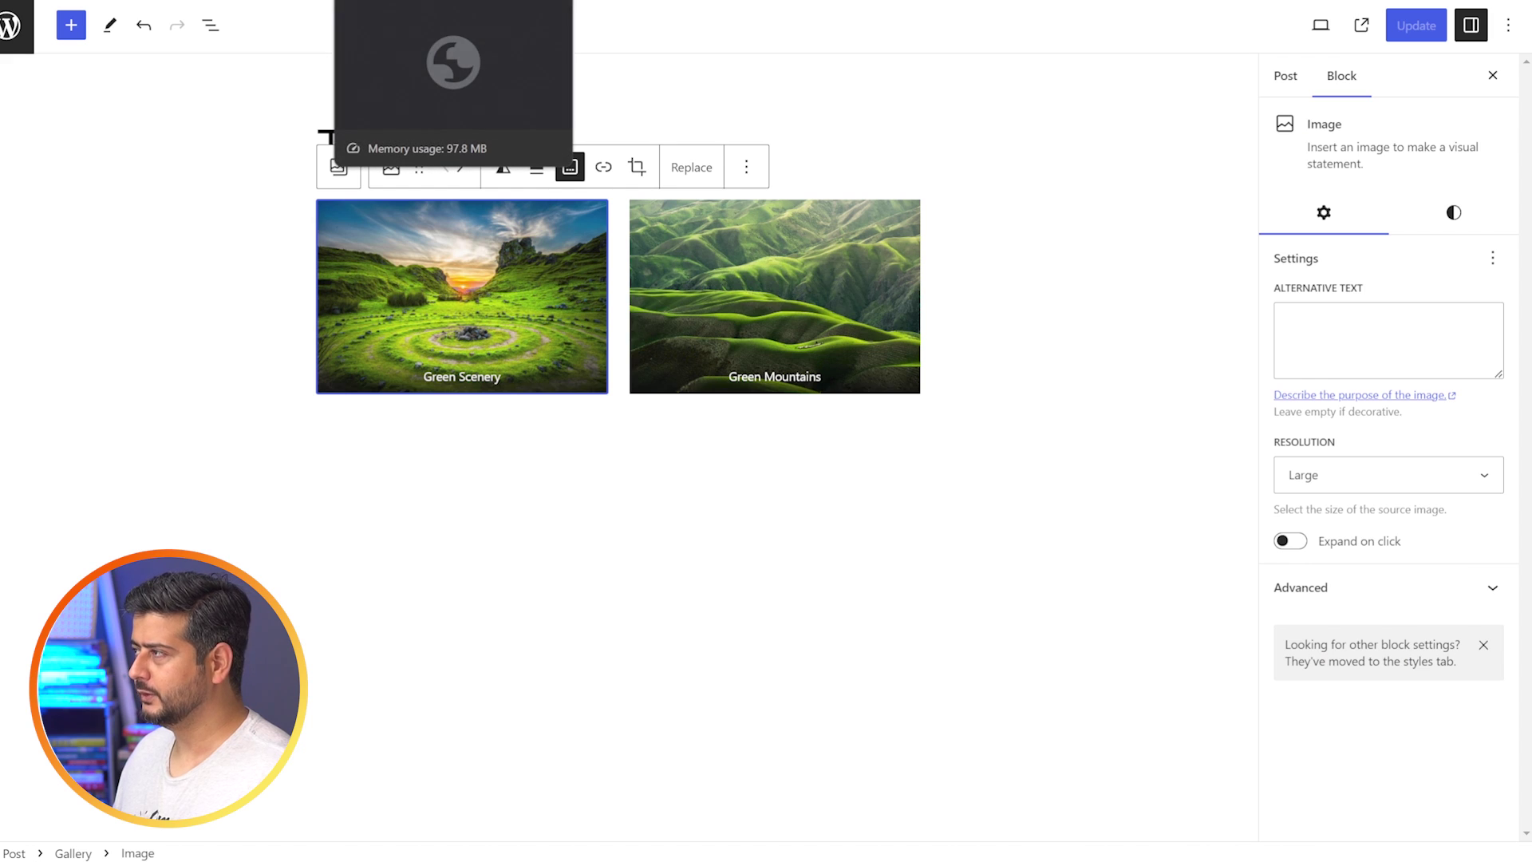
Upload the bridge and cloudy hills images as new files to the First Marble site's media library.
{"action": "left_click", "coordinate": [415, 1]}
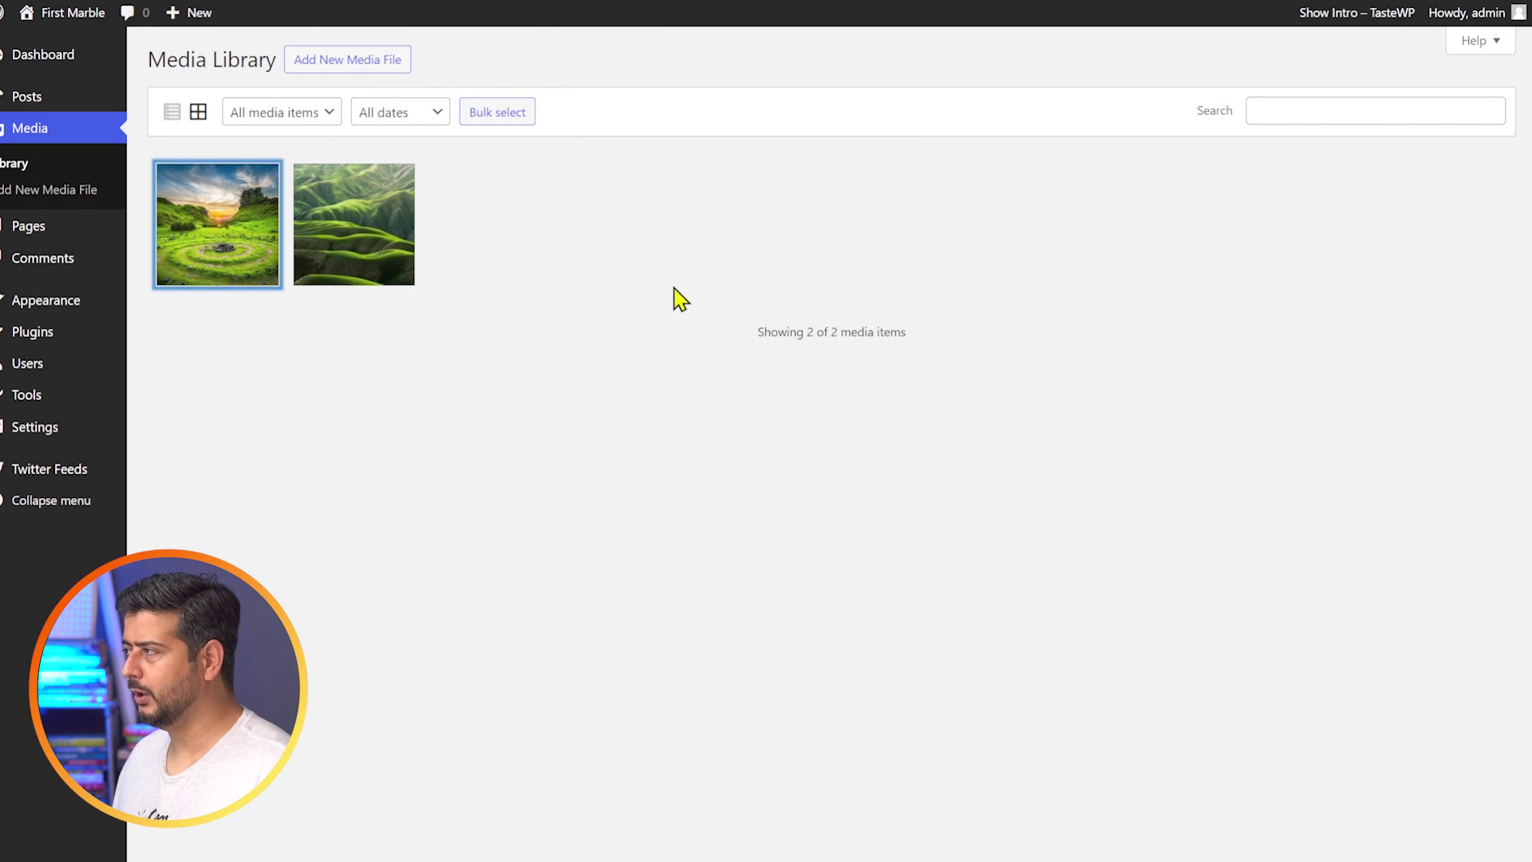
{"action": "left_click", "coordinate": [702, 490]}
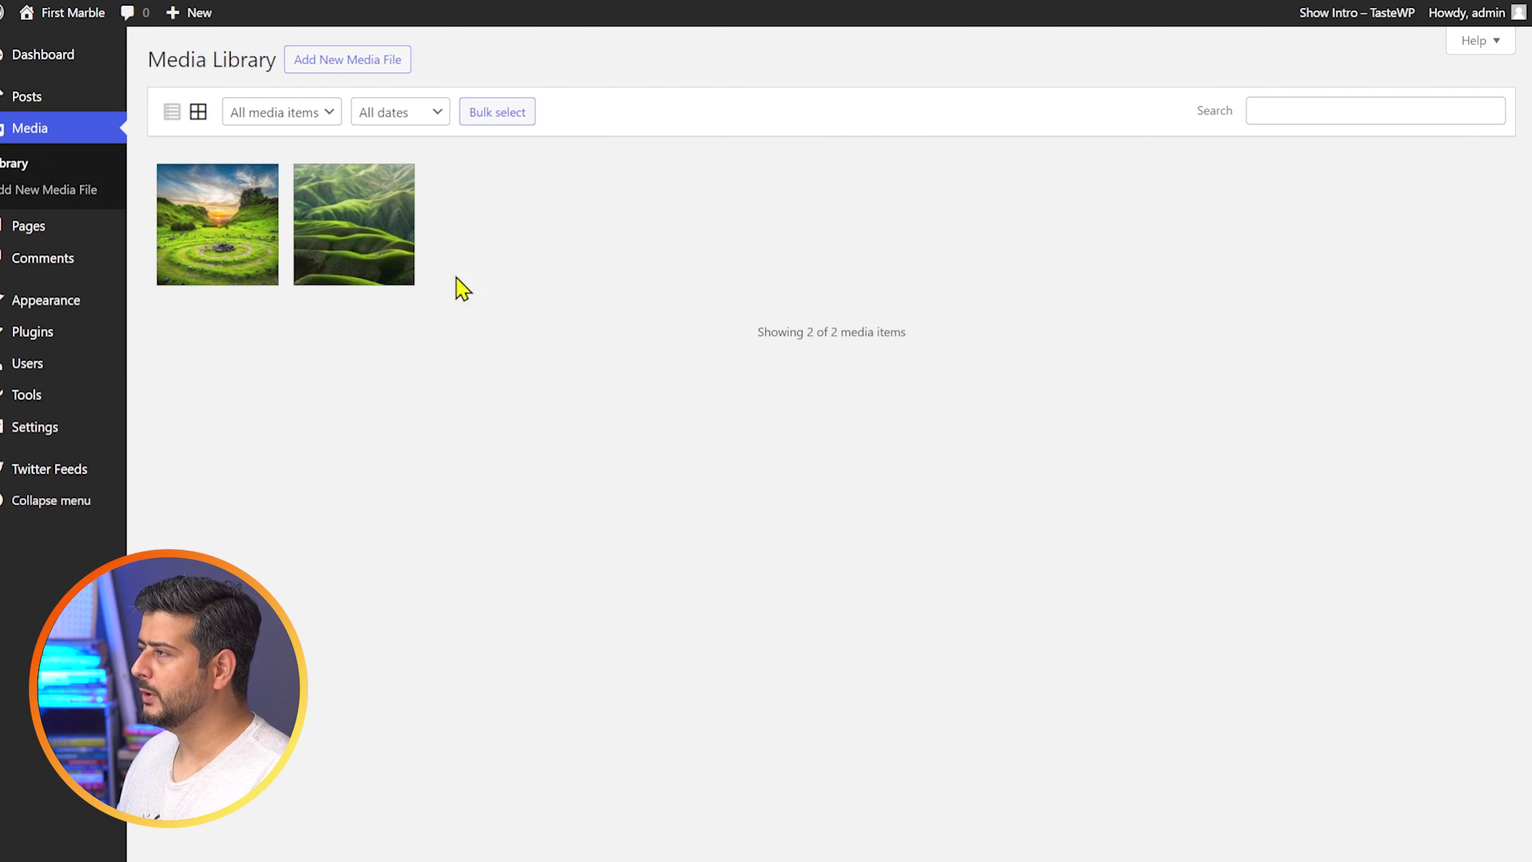
{"action": "left_click", "coordinate": [59, 197]}
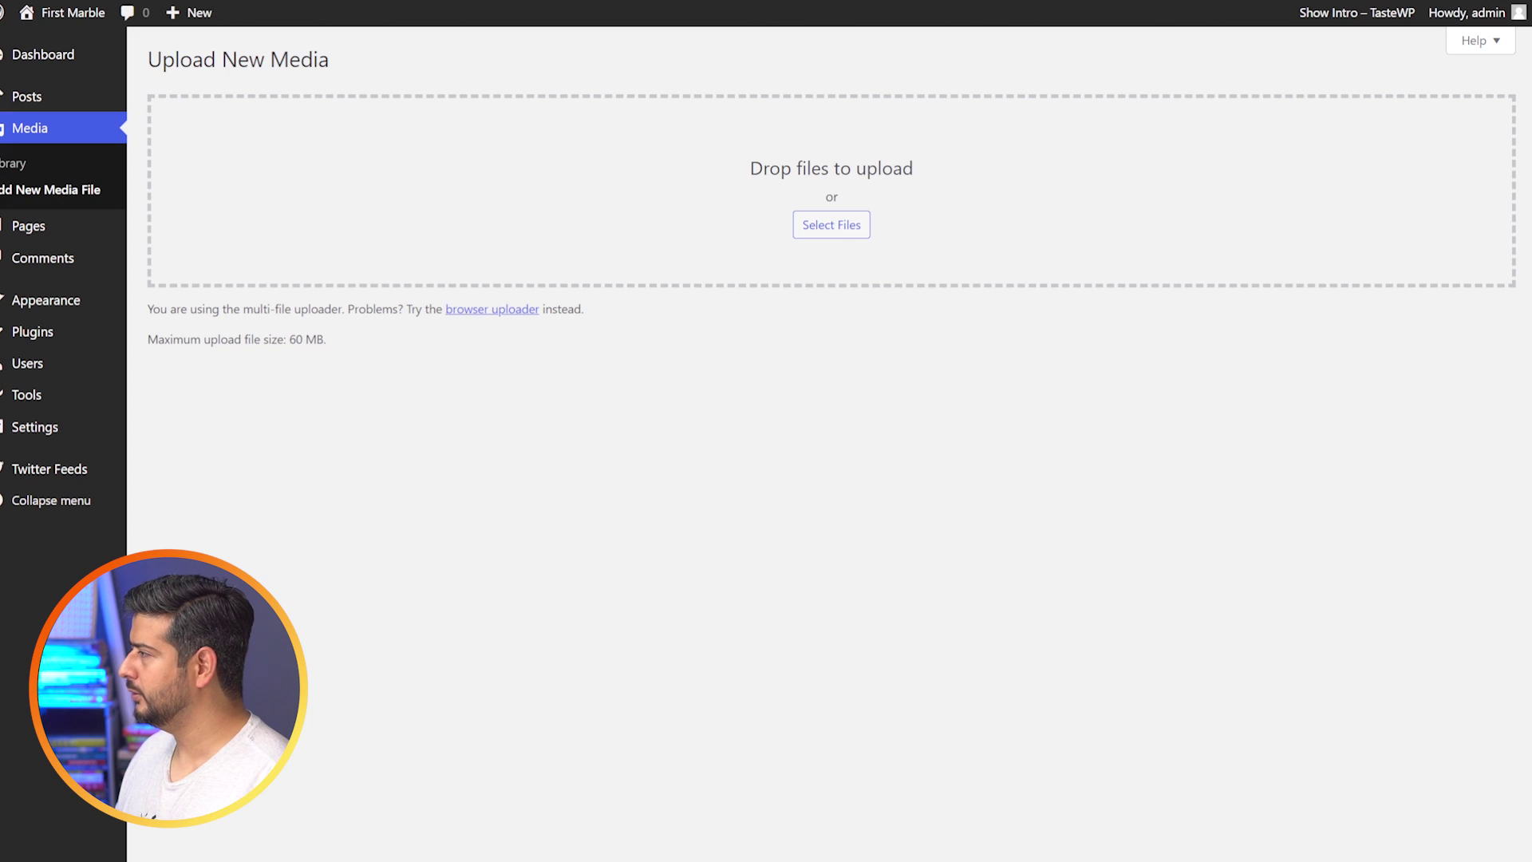
{"action": "left_click_drag", "start_coordinate": [1037, 479], "coordinate": [845, 411]}
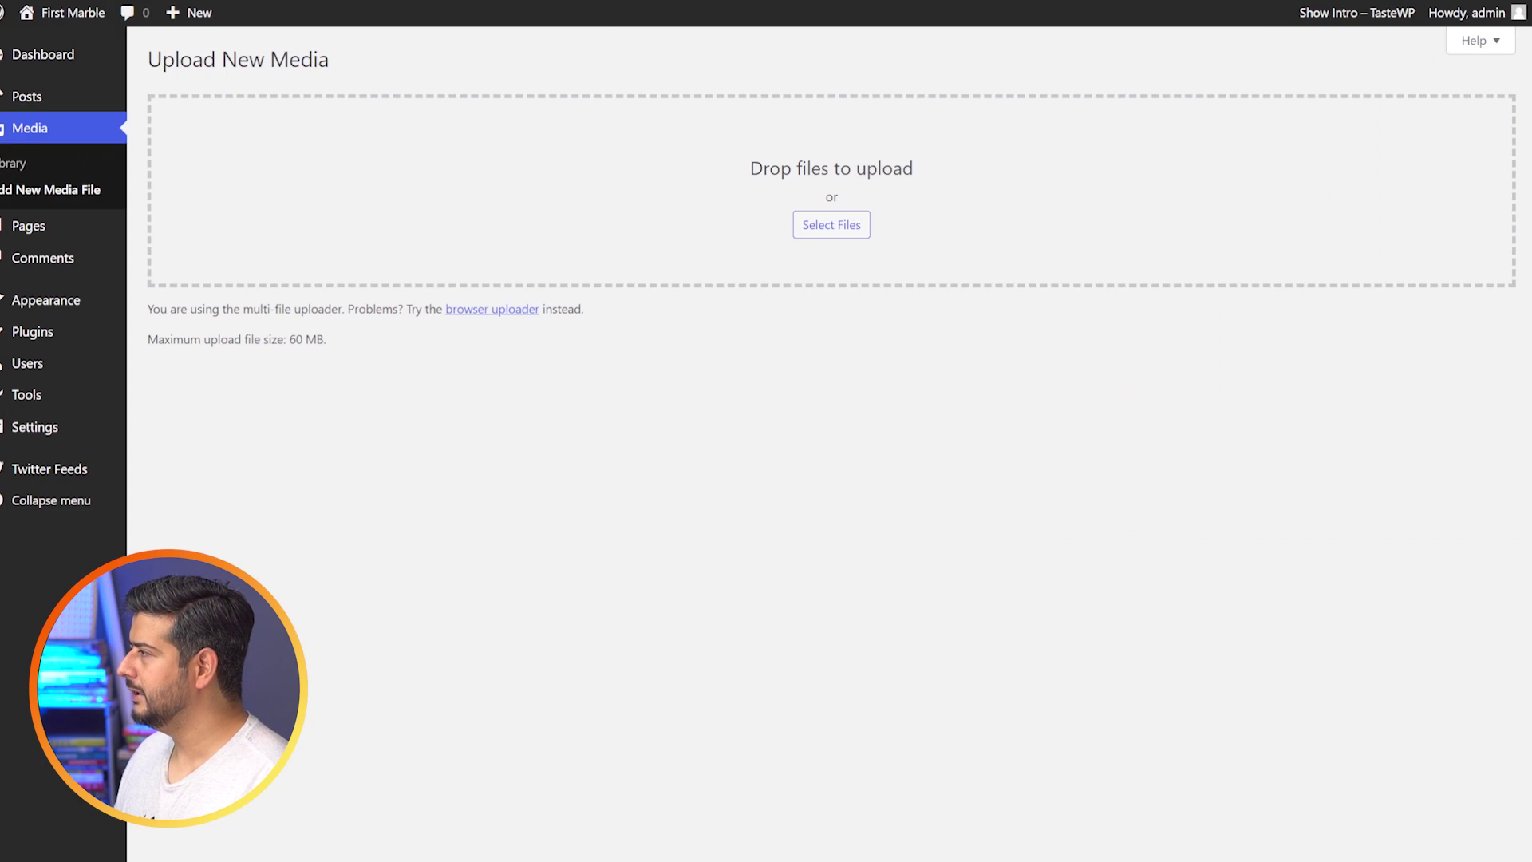
{"action": "left_click_drag", "start_coordinate": [1078, 172], "coordinate": [912, 174]}
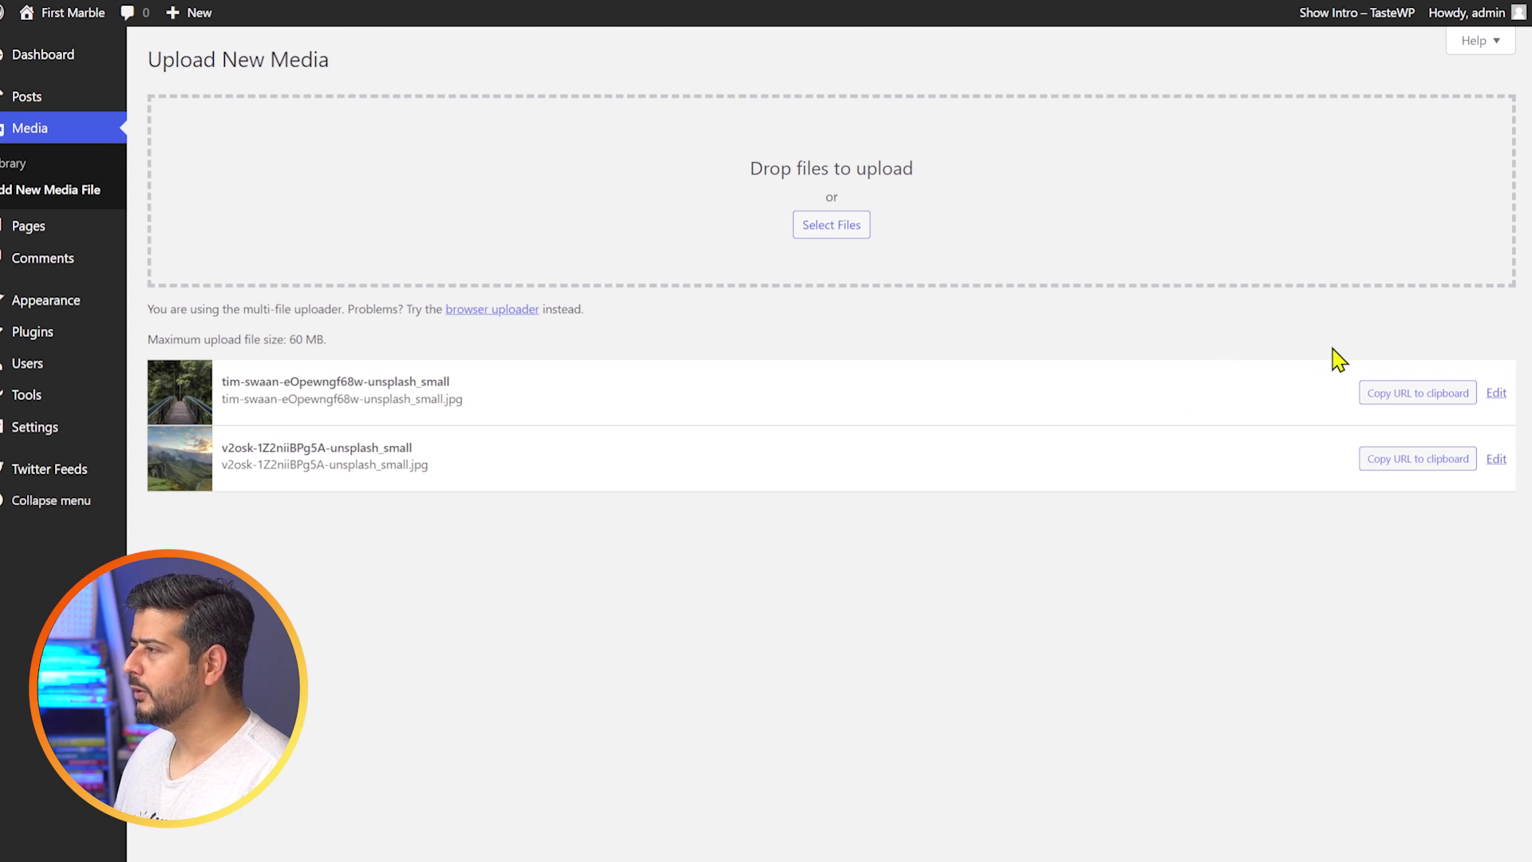
Open the uploaded bridge image's edit page separately, examine its caption field and return to the upload list.
{"action": "right_click", "coordinate": [1499, 403]}
{"action": "left_click", "coordinate": [1514, 615]}
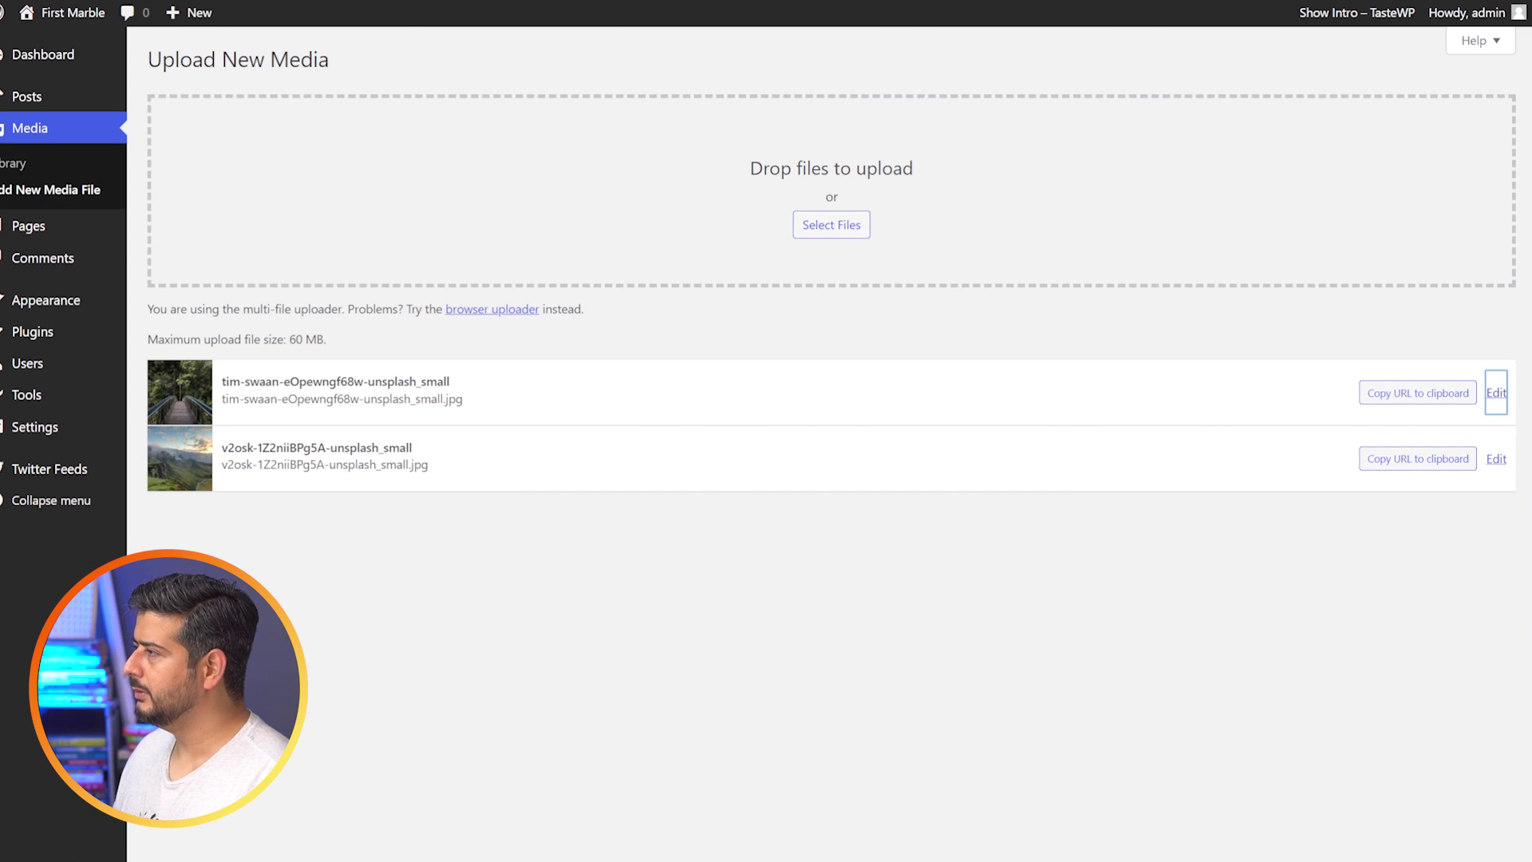
{"action": "scroll", "coordinate": [909, 447], "scroll_direction": "down", "scroll_amount": 5}
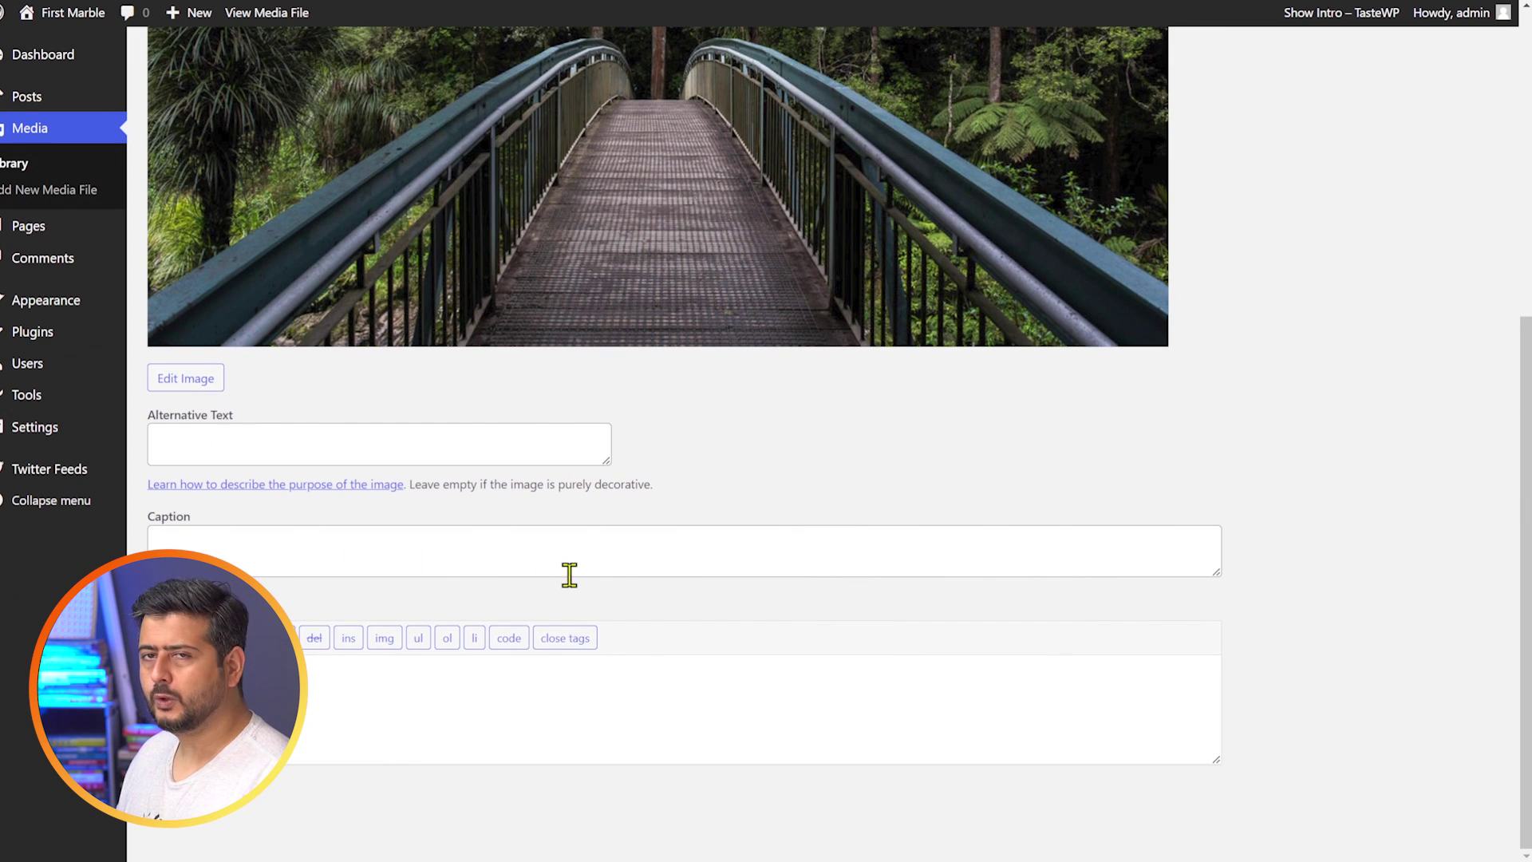
{"action": "scroll", "coordinate": [559, 547], "scroll_direction": "up", "scroll_amount": 6}
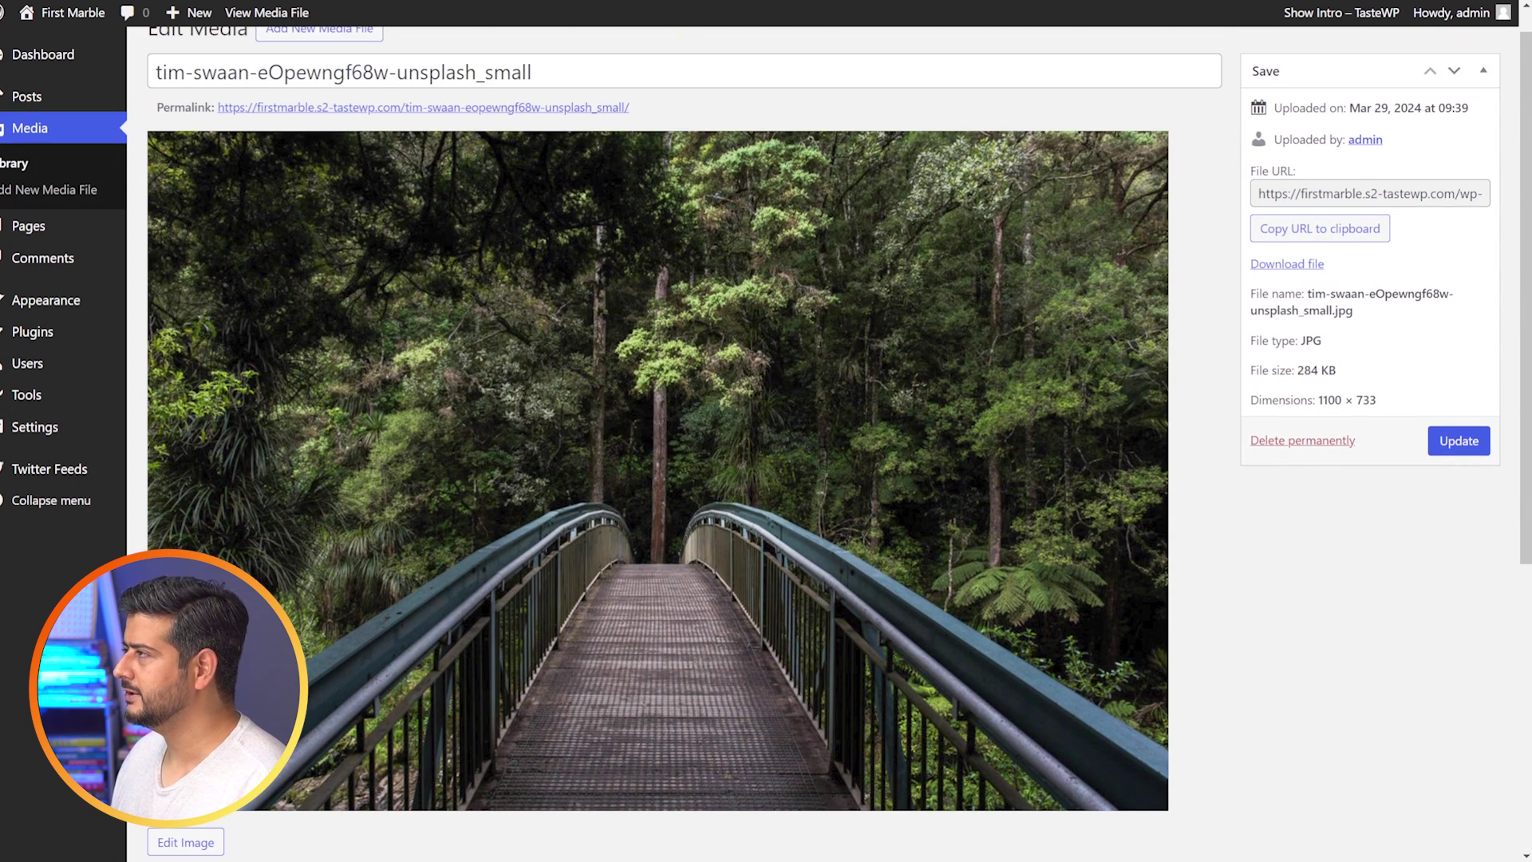
{"action": "key", "text": "alt+Left"}
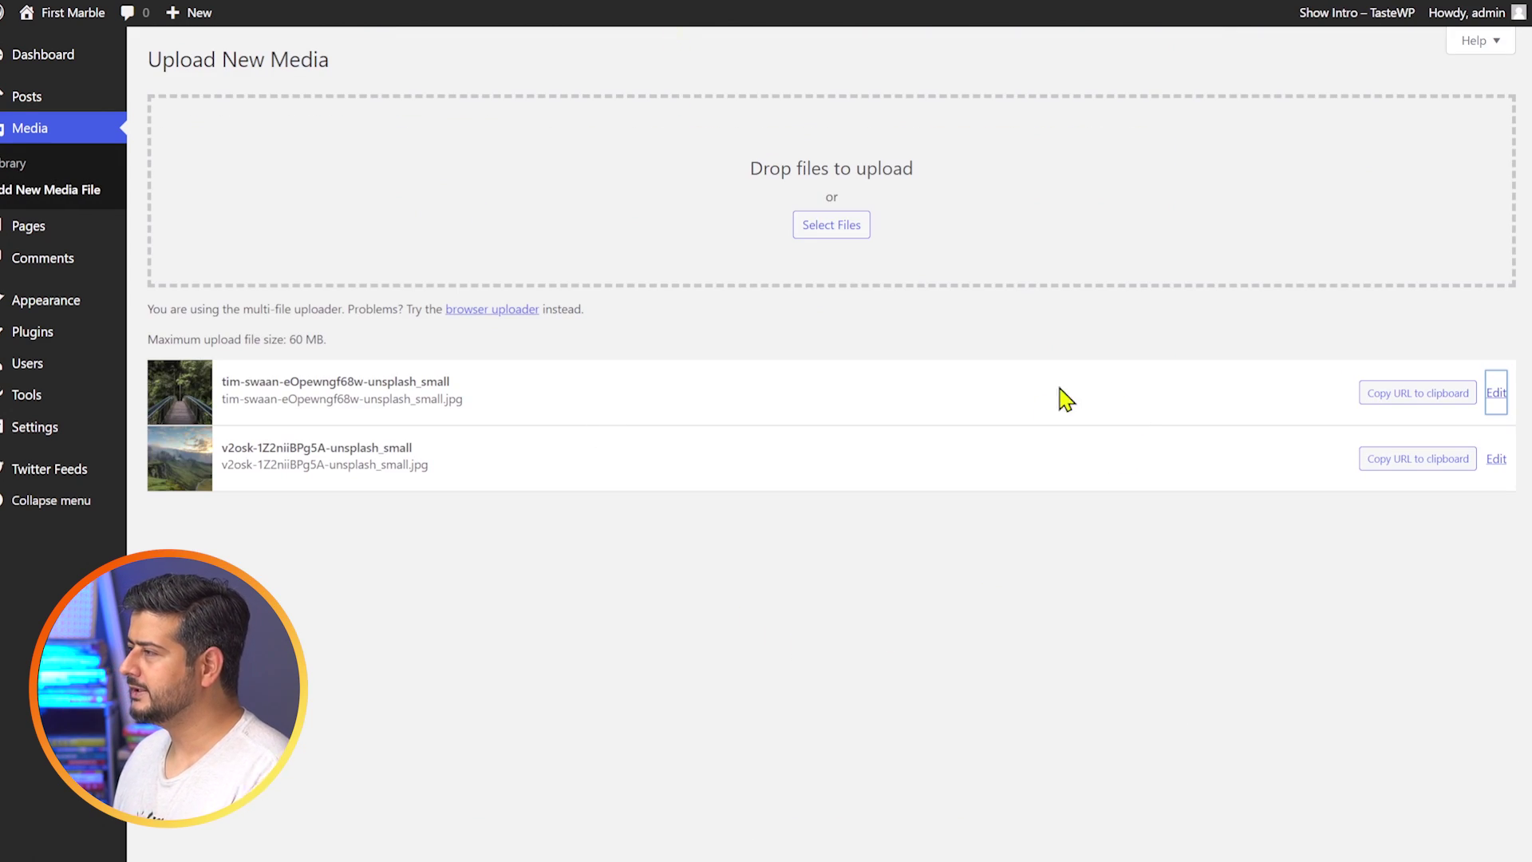
Open the bridge image's attachment details in the media library and enter its empty caption field.
{"action": "left_click", "coordinate": [51, 171]}
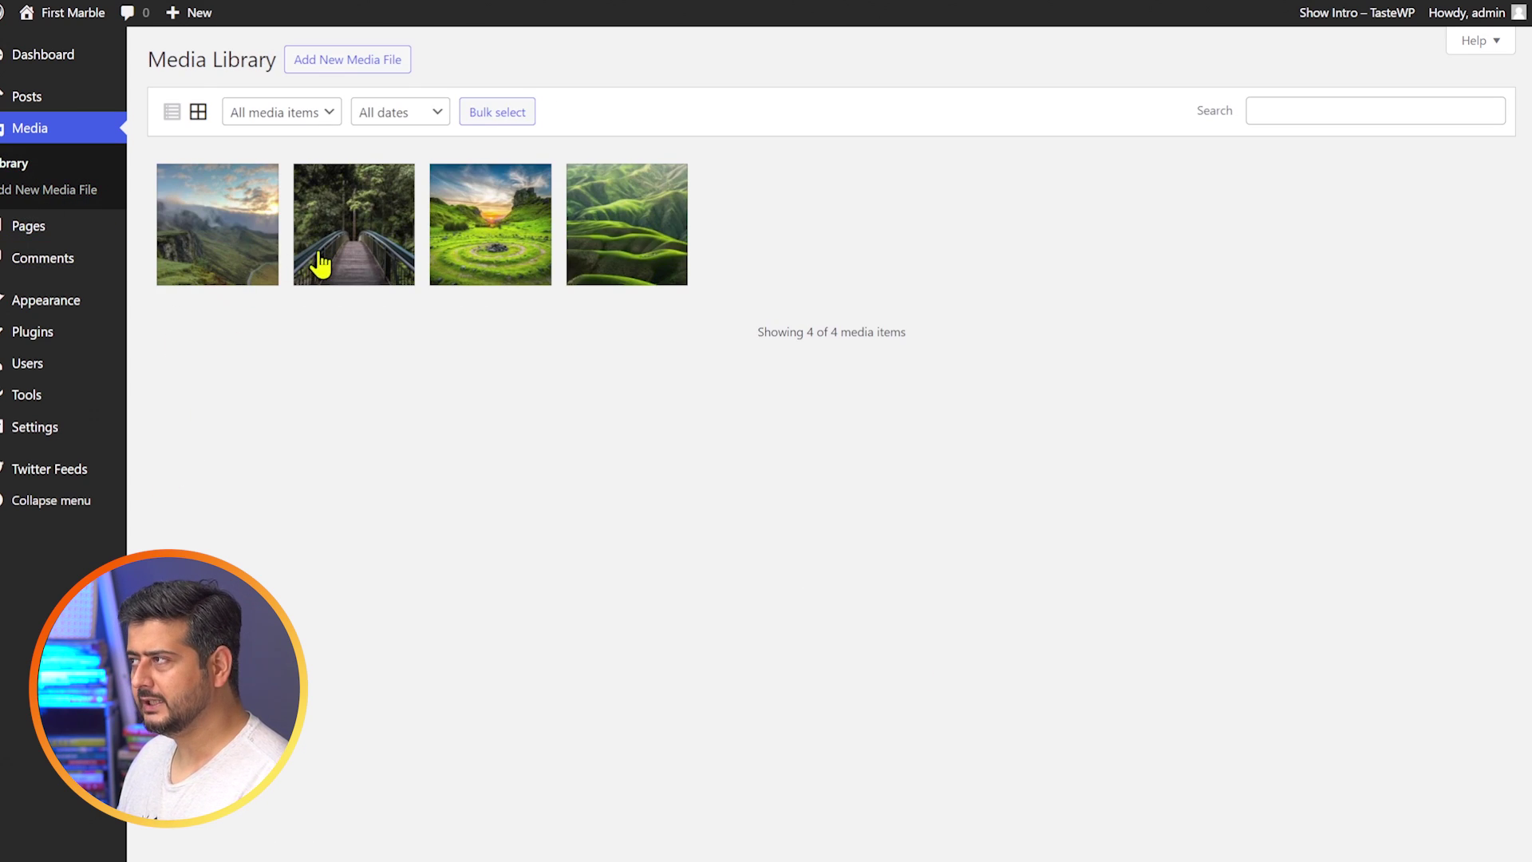
{"action": "left_click", "coordinate": [348, 250]}
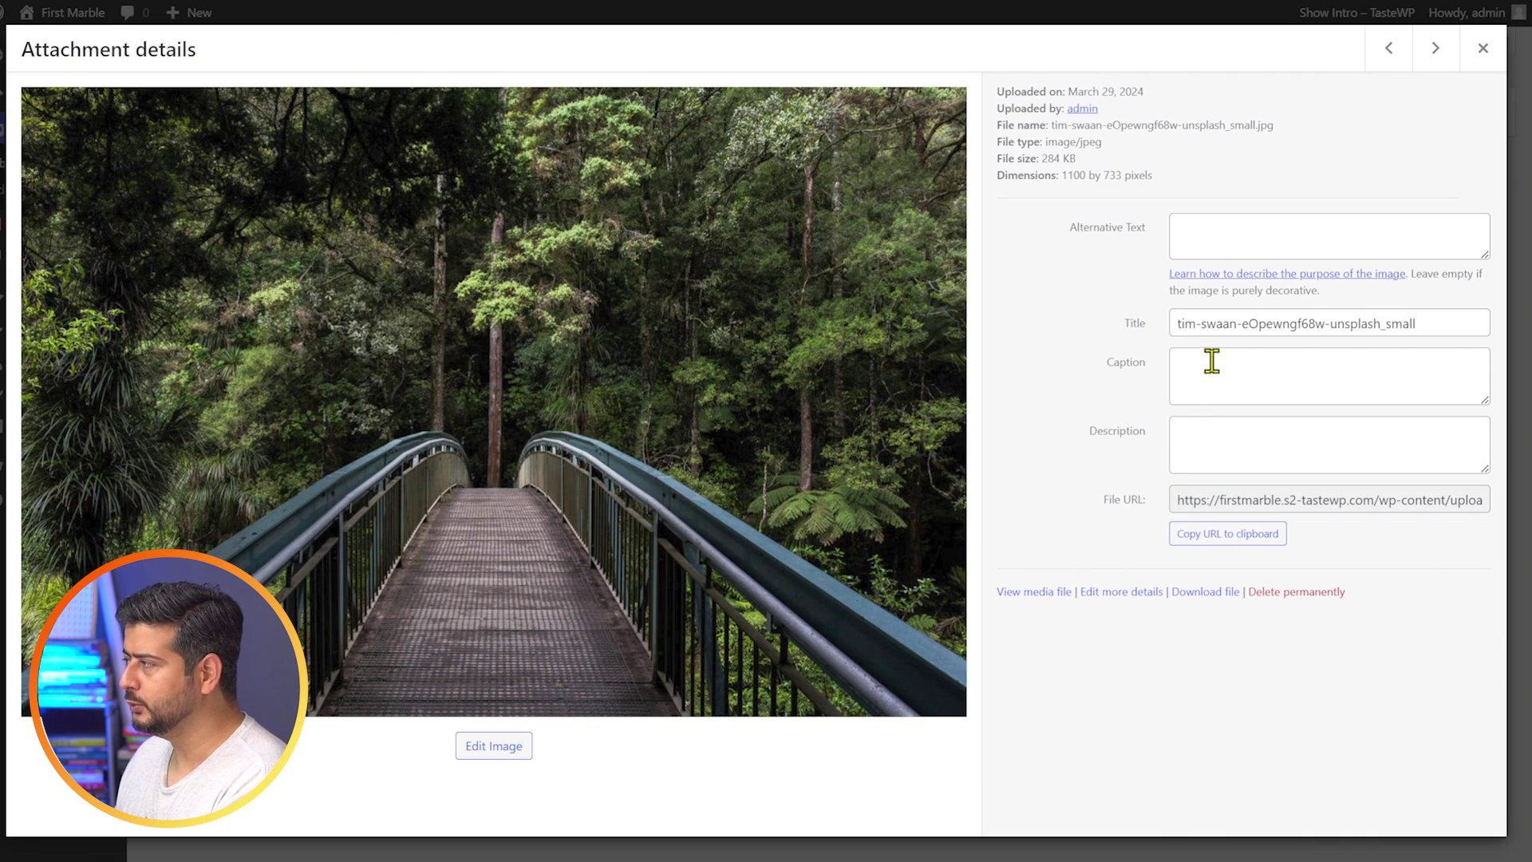
{"action": "left_click", "coordinate": [1251, 360]}
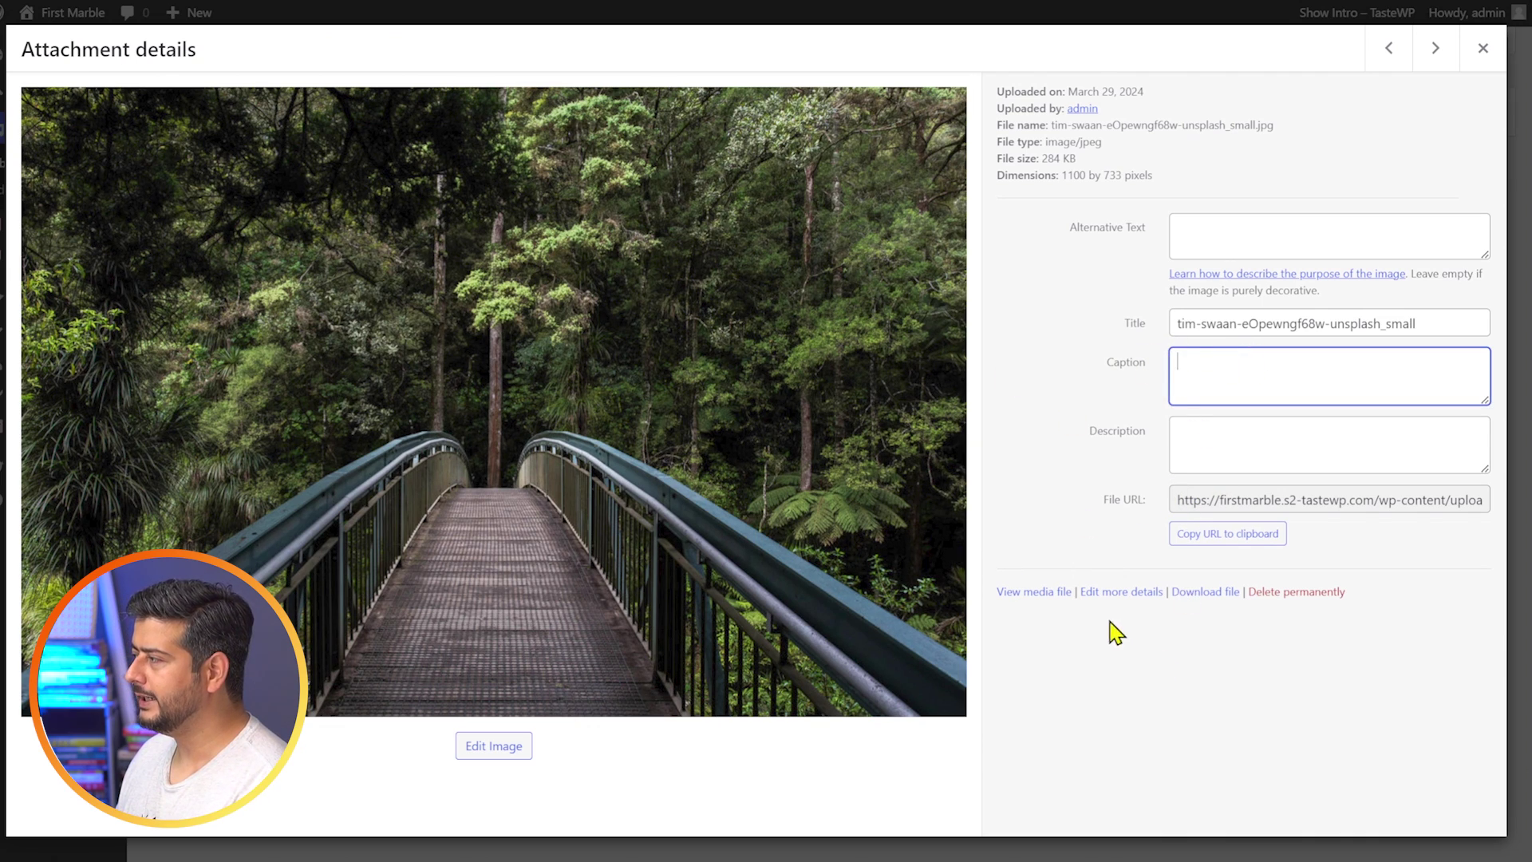
Open the bridge image's full Edit Media page and examine where its caption is entered and the change is saved.
{"action": "left_click", "coordinate": [1124, 597]}
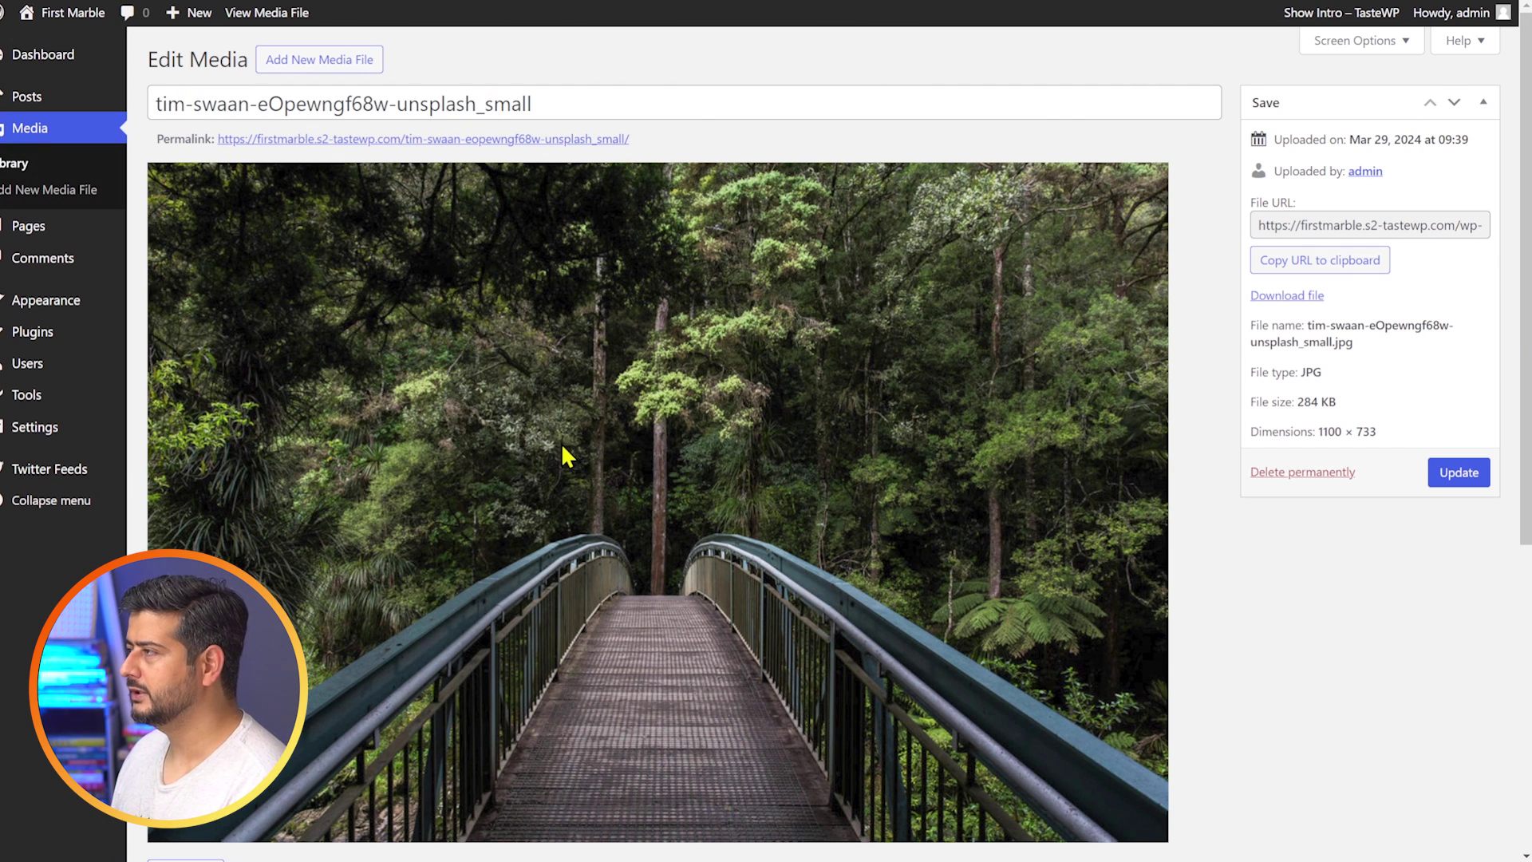
{"action": "scroll", "coordinate": [587, 442], "scroll_direction": "down", "scroll_amount": 5}
{"action": "scroll", "coordinate": [583, 451], "scroll_direction": "up", "scroll_amount": 5}
{"action": "scroll", "coordinate": [583, 451], "scroll_direction": "down", "scroll_amount": 5}
{"action": "left_click", "coordinate": [277, 556]}
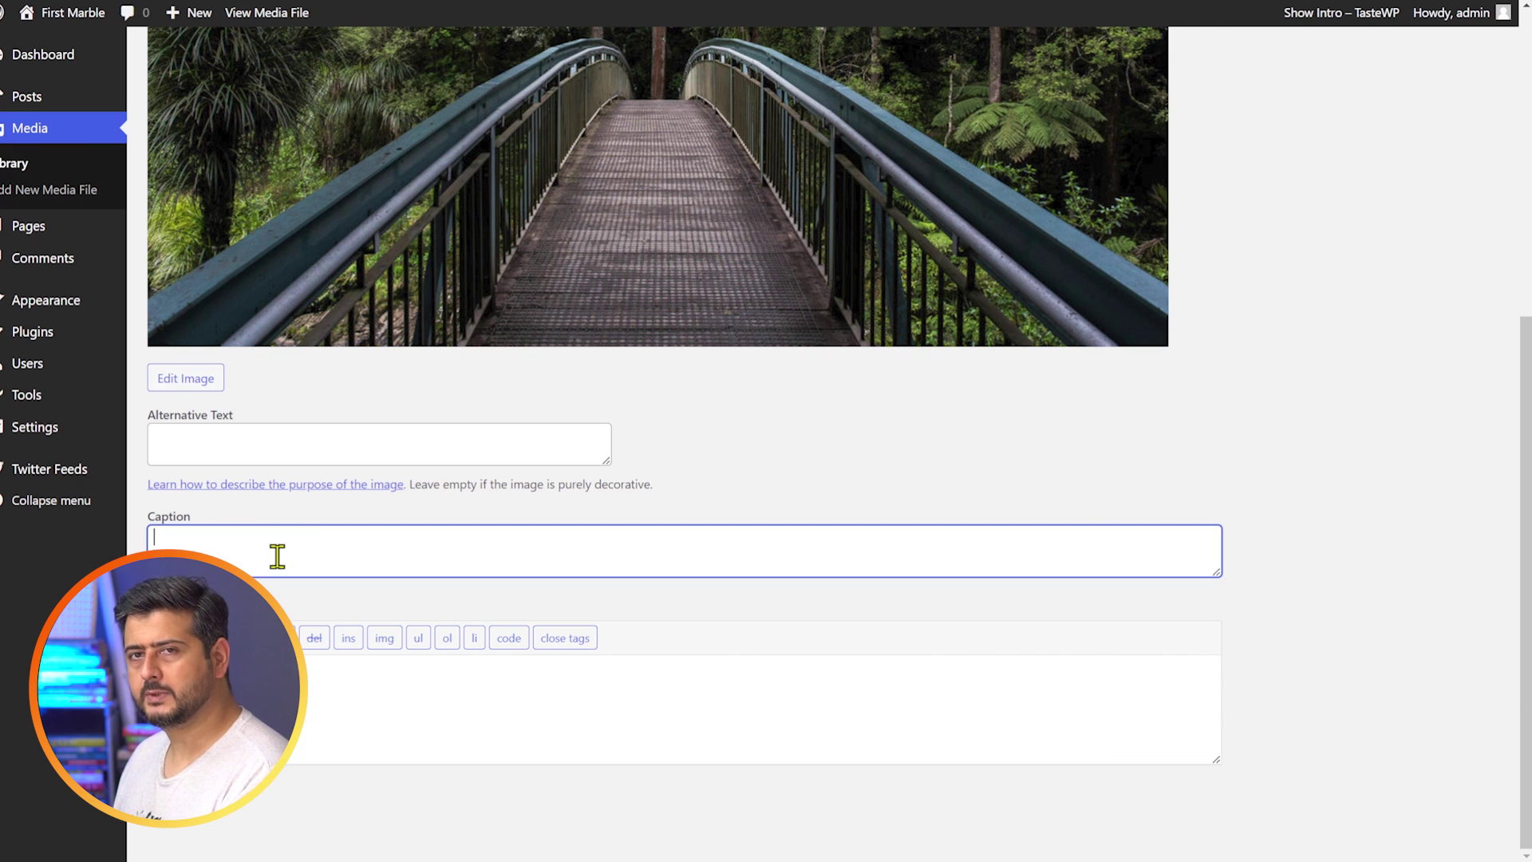
{"action": "scroll", "coordinate": [603, 496], "scroll_direction": "up", "scroll_amount": 5}
{"action": "scroll", "coordinate": [366, 575], "scroll_direction": "down", "scroll_amount": 4}
{"action": "scroll", "coordinate": [97, 281], "scroll_direction": "up", "scroll_amount": 4}
Return to the media library and open the cloudy hills image's attachment details.
{"action": "left_click", "coordinate": [20, 163]}
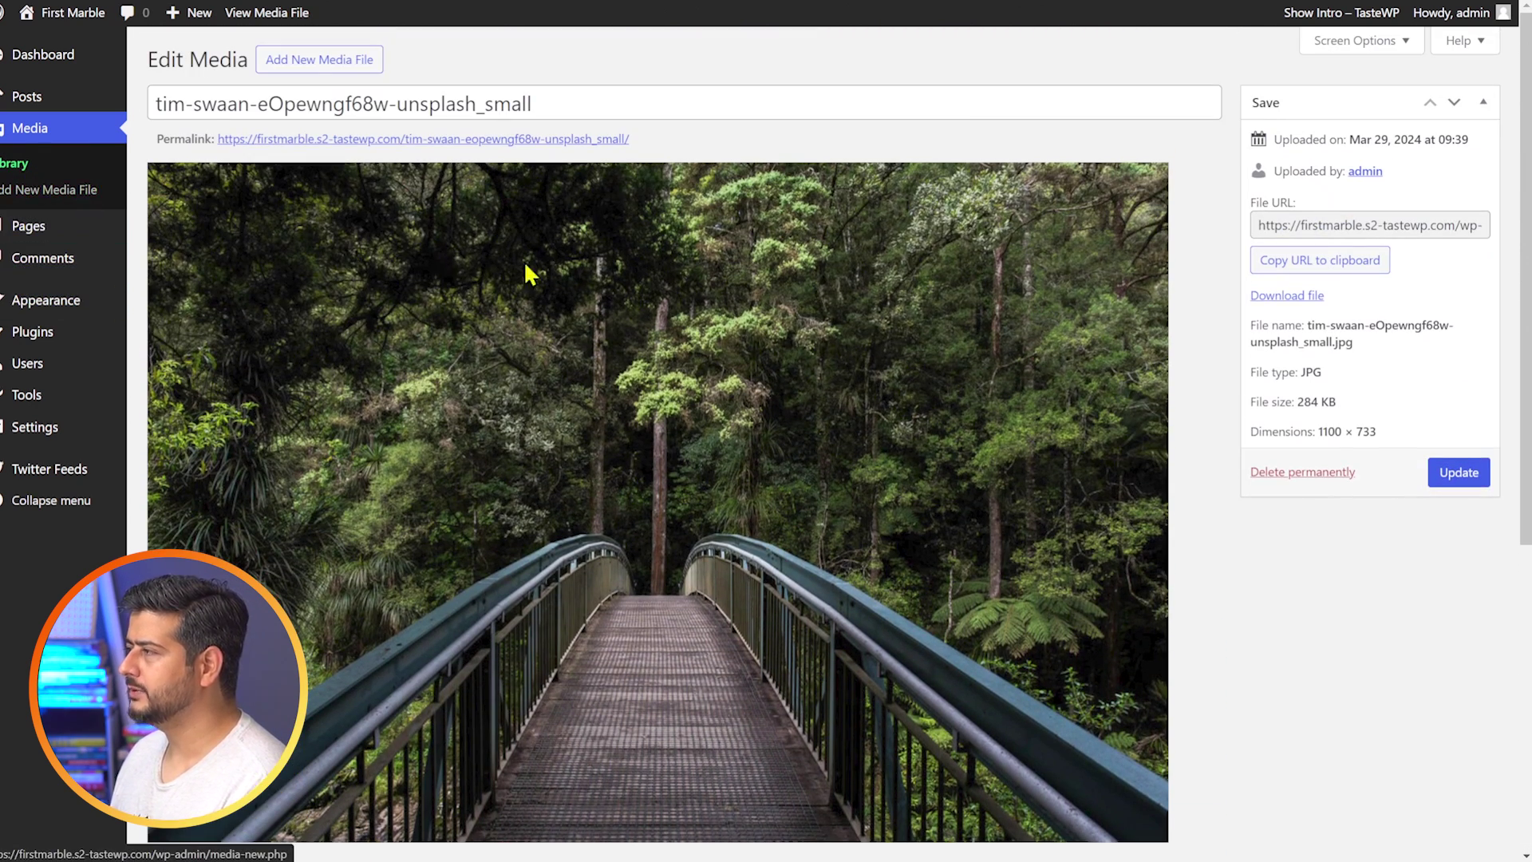
{"action": "left_click", "coordinate": [242, 235]}
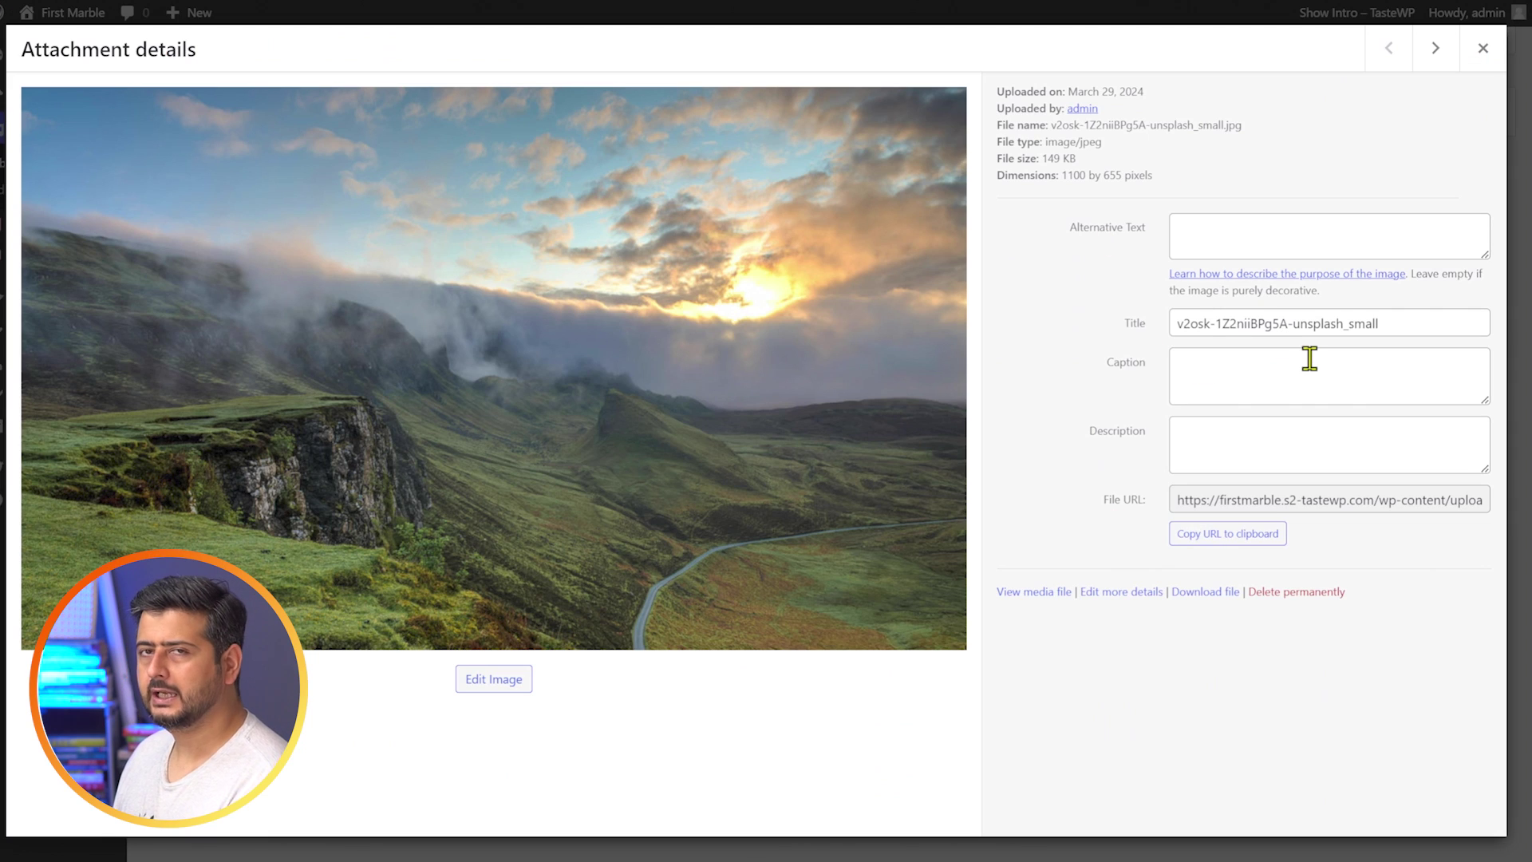